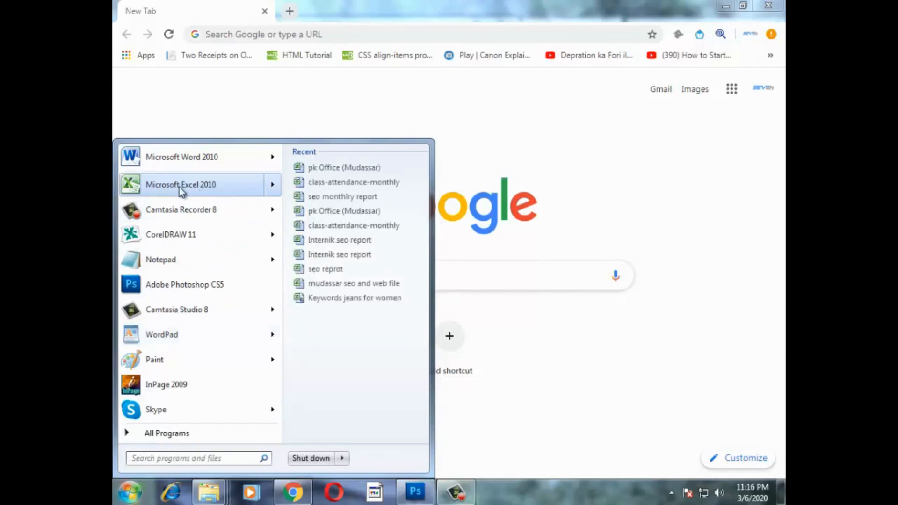
Step: Launch Microsoft Excel 2010 from the Windows 7 Start menu to open a blank Book1
click(219, 189)
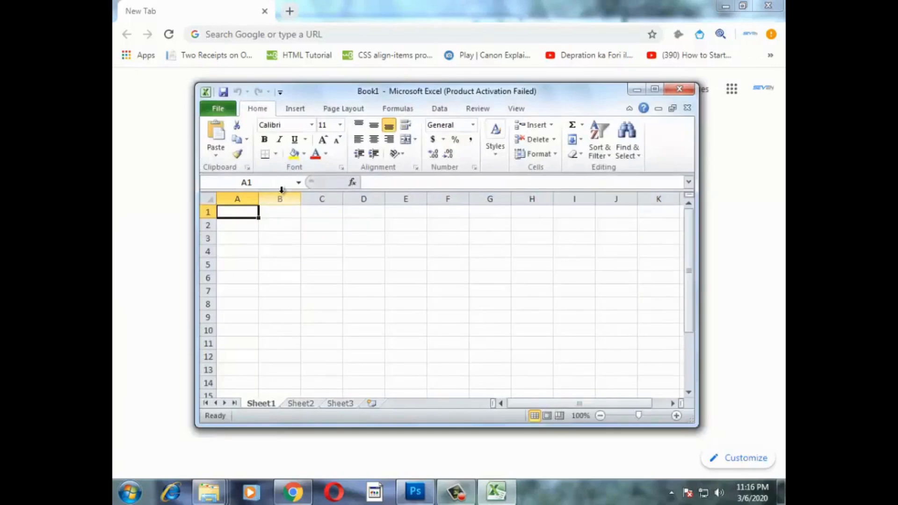
Step: Maximize the Excel window and close the Office Activation Wizard notice
click(654, 90)
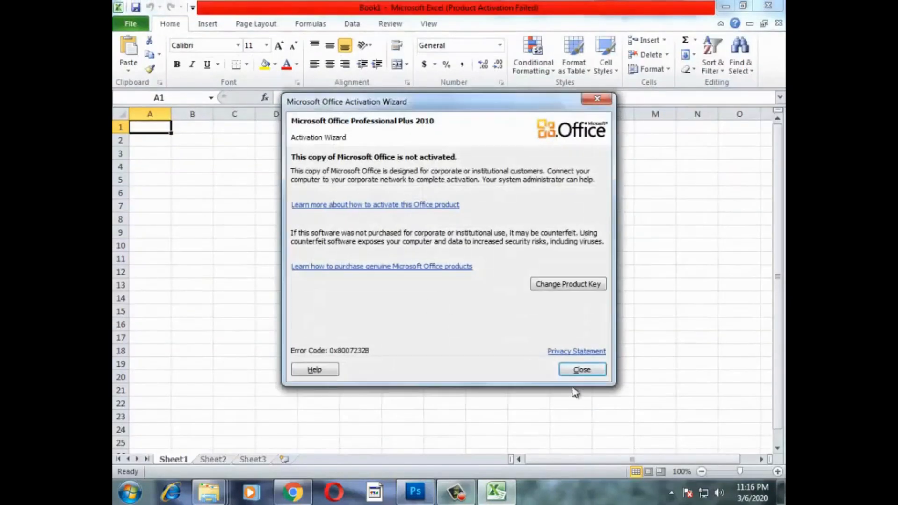
click(583, 370)
click(240, 209)
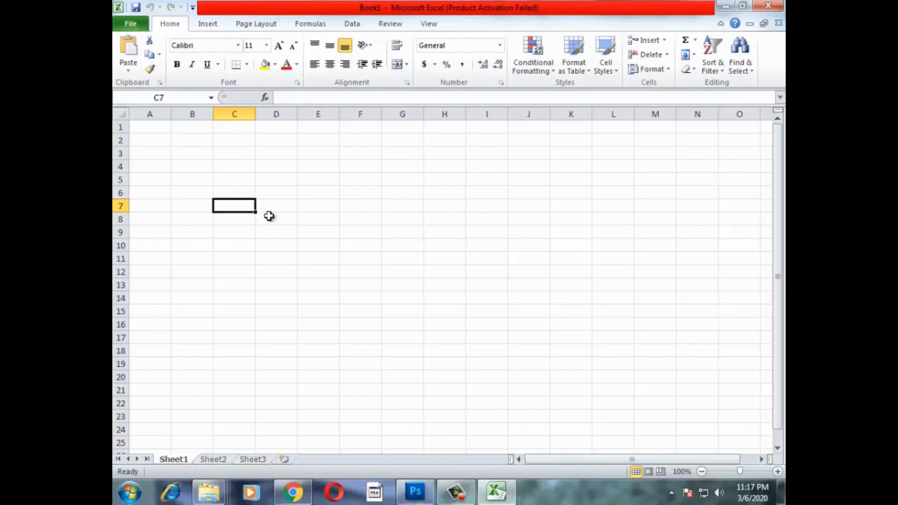
Step: Select various cells and ranges around column D on Sheet1
click(293, 243)
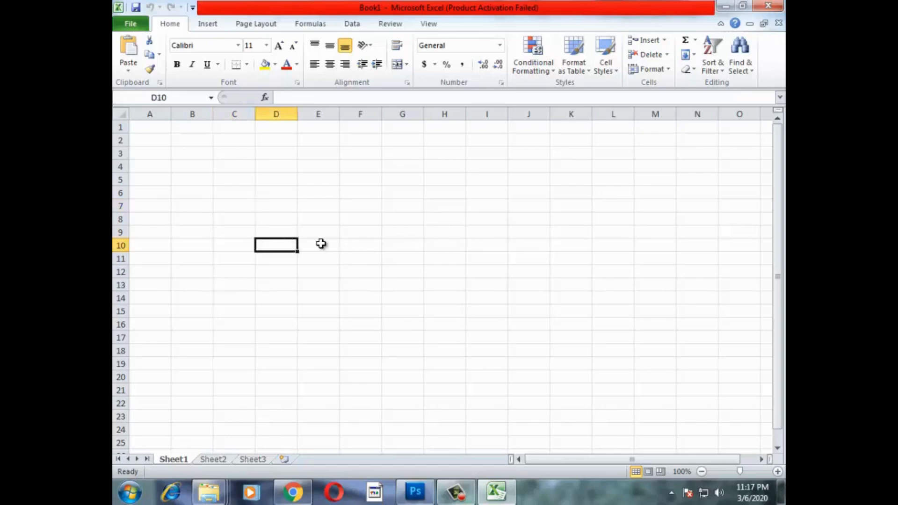
drag(227, 249, 632, 243)
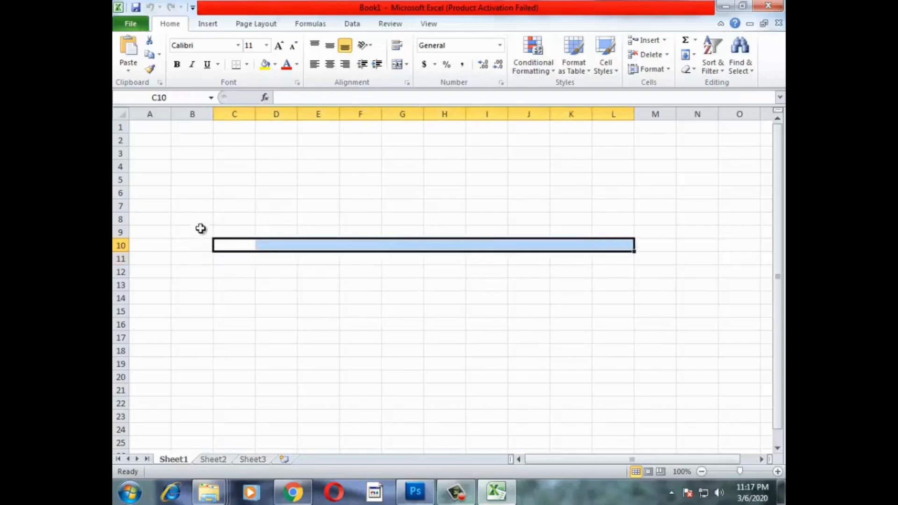
drag(240, 203, 202, 381)
click(440, 328)
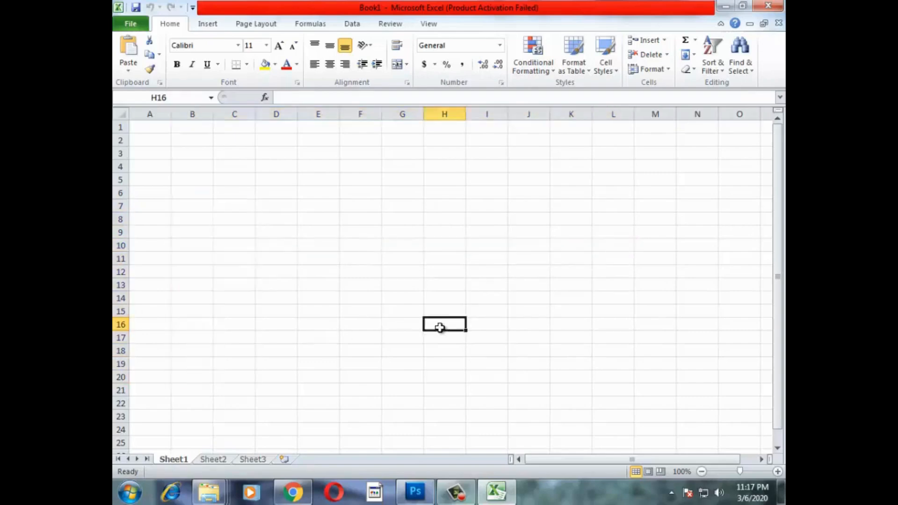
click(287, 242)
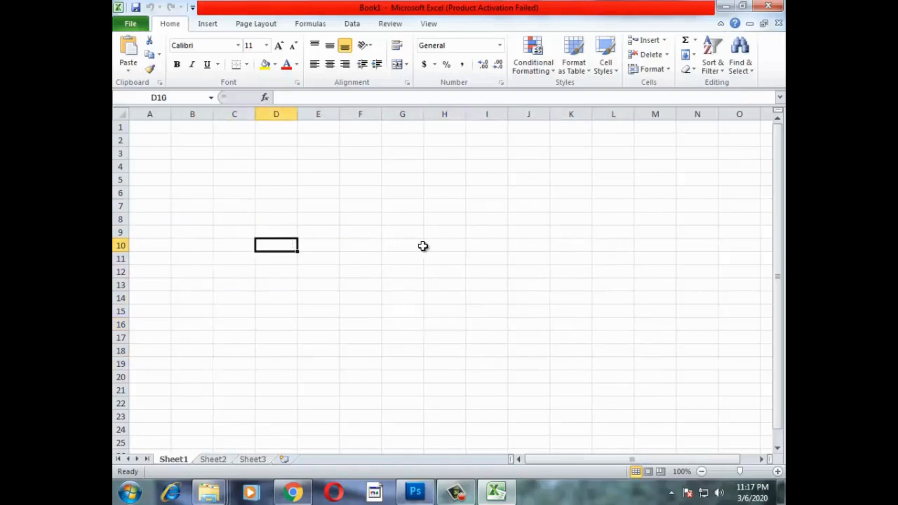
click(274, 270)
click(272, 254)
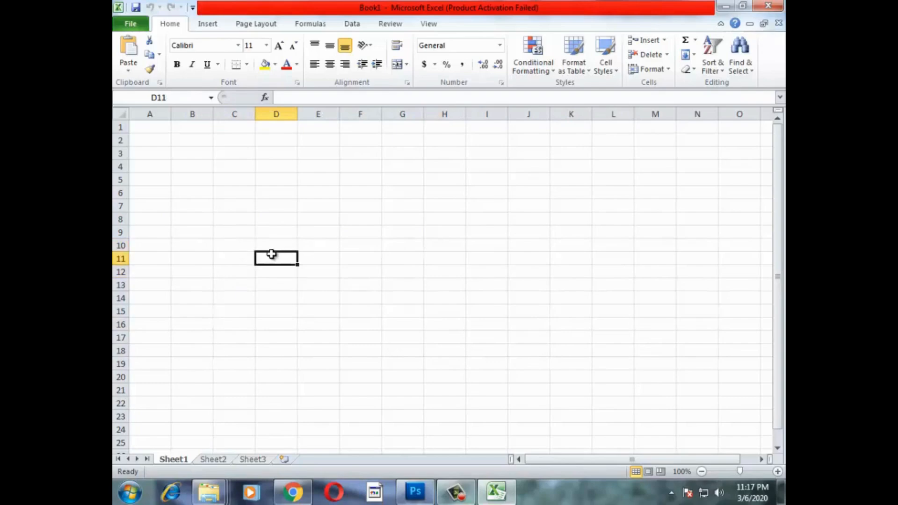
click(270, 228)
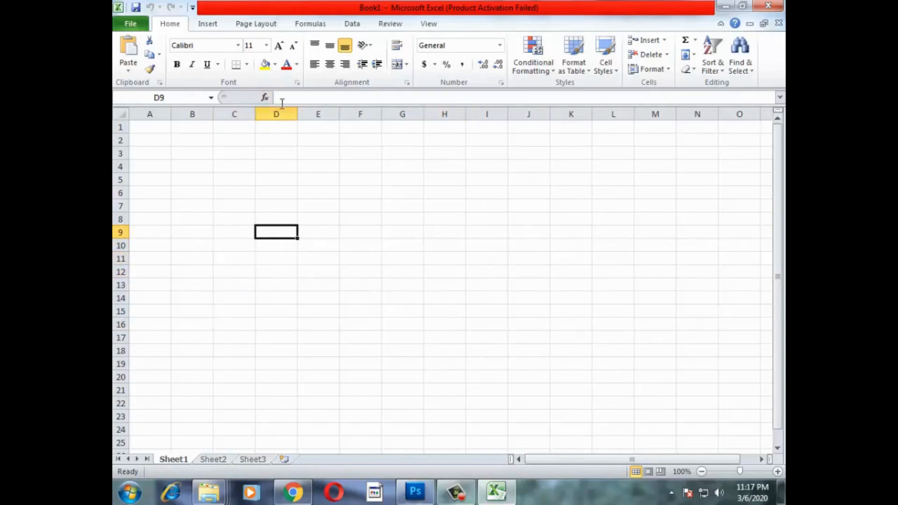
Step: Add worksheets Sheet4 and Sheet5, then return to Sheet1 and select D7
click(286, 460)
click(323, 460)
click(177, 460)
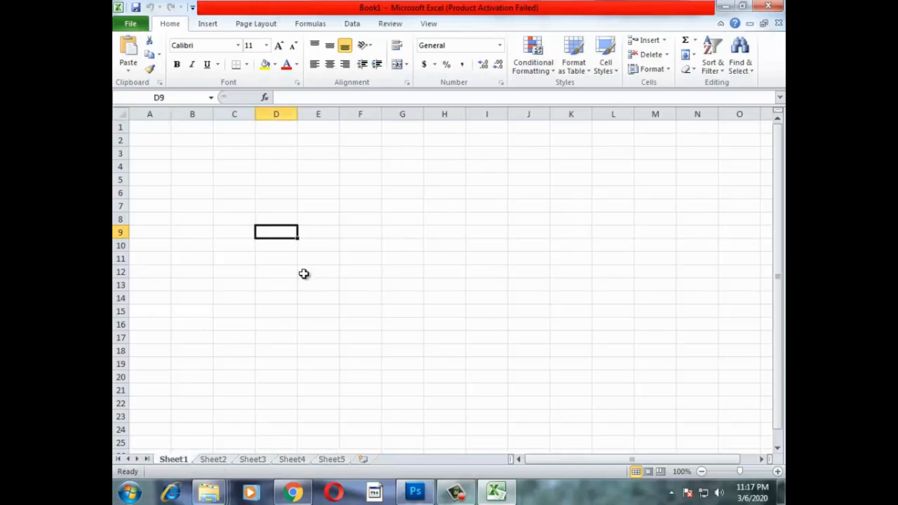
click(348, 216)
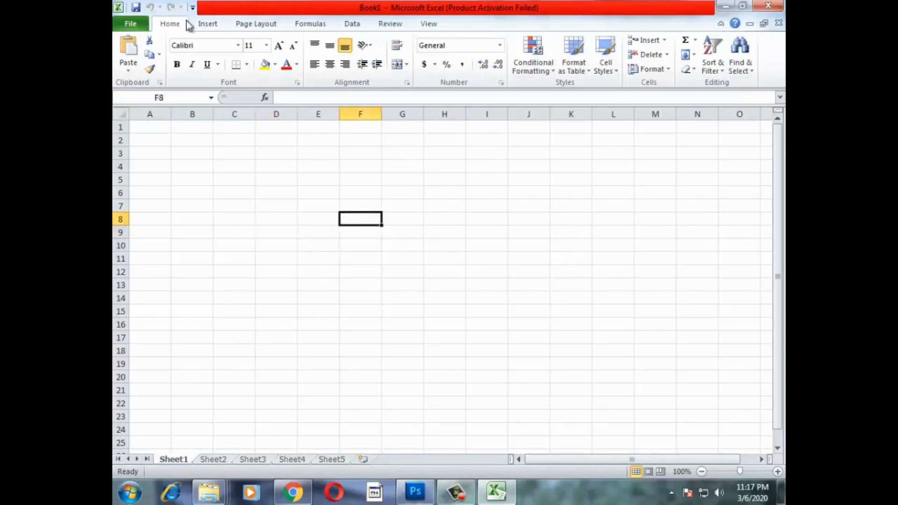
click(274, 208)
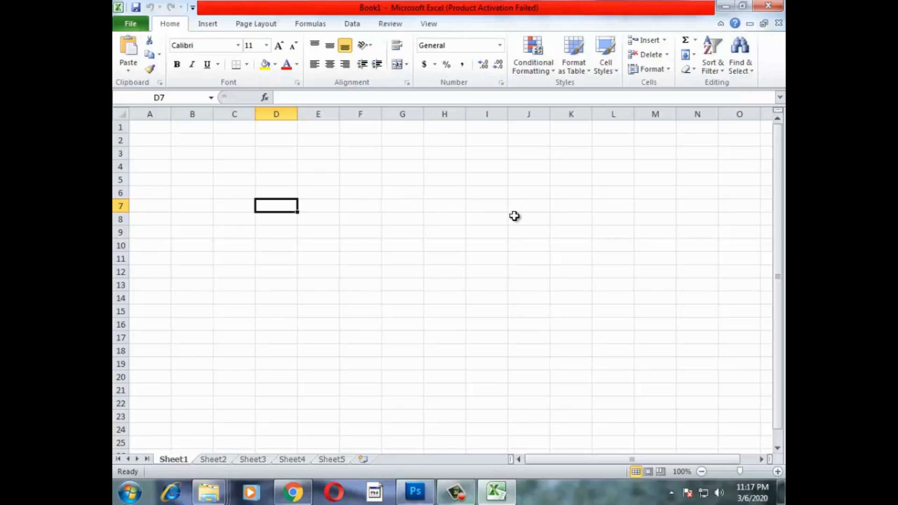
Step: Enter 25 in E7 and 65 in G13
click(335, 205)
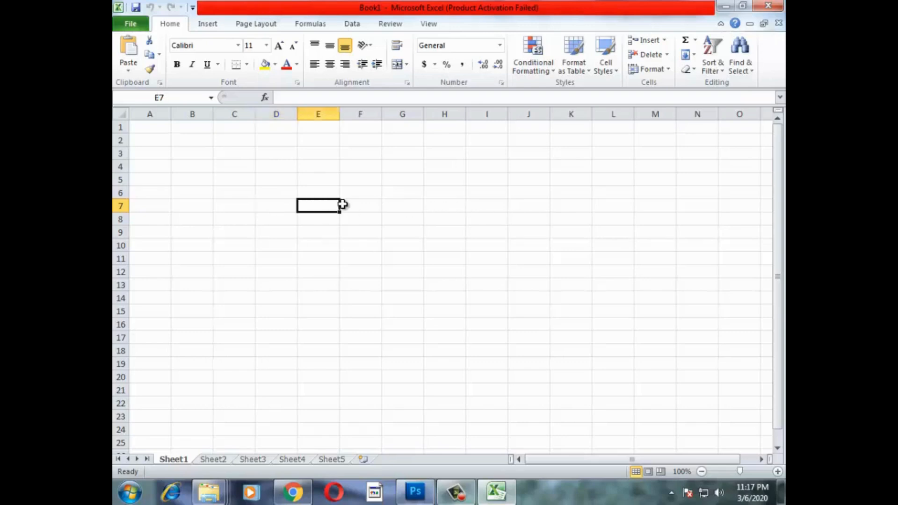
text(25)
key(Return)
click(401, 285)
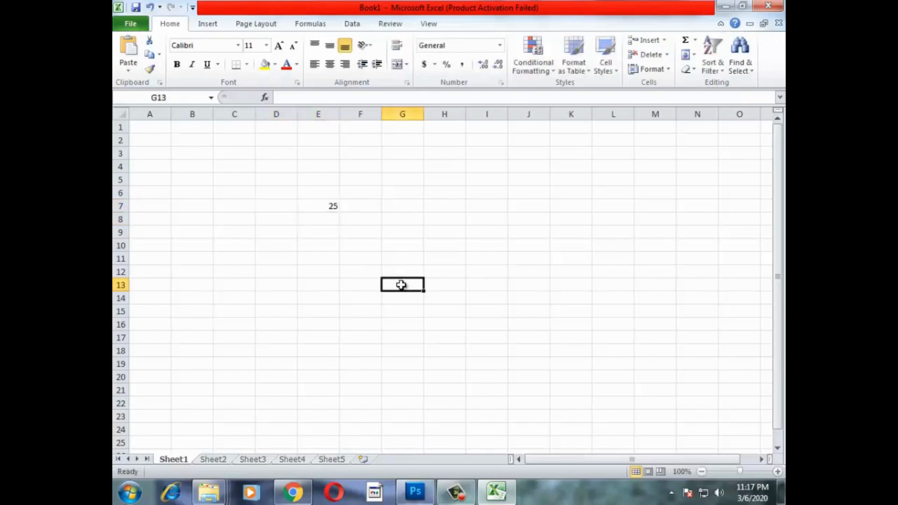
text(65)
key(Return)
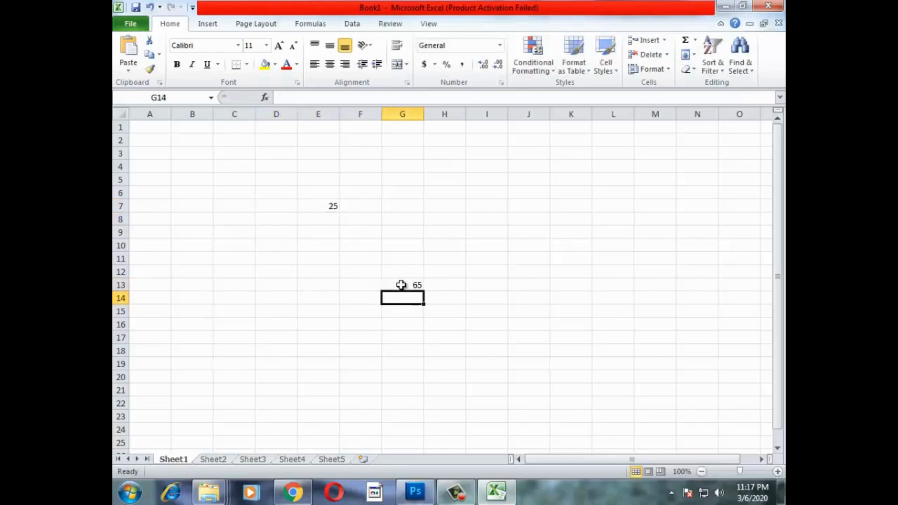
Step: Put the formula =E7+G13 in J15, accepting the correction, so it shows 90
click(532, 311)
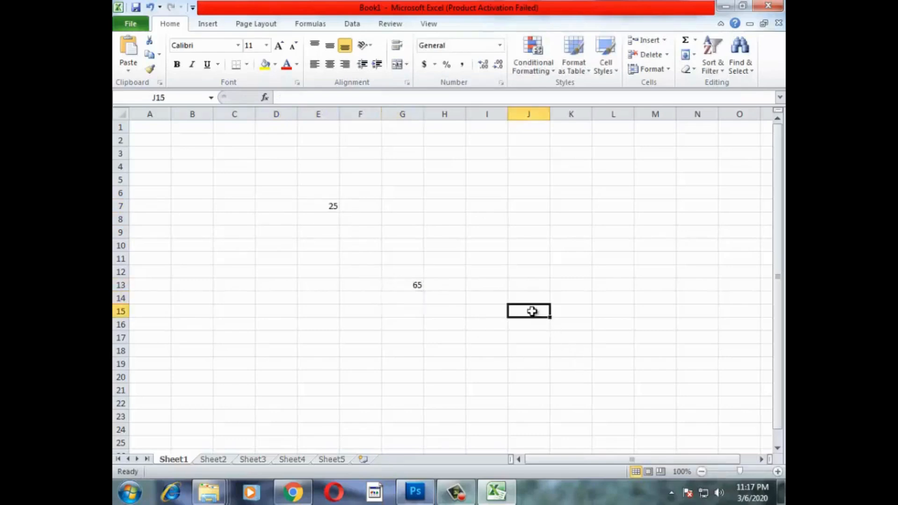
text(=)
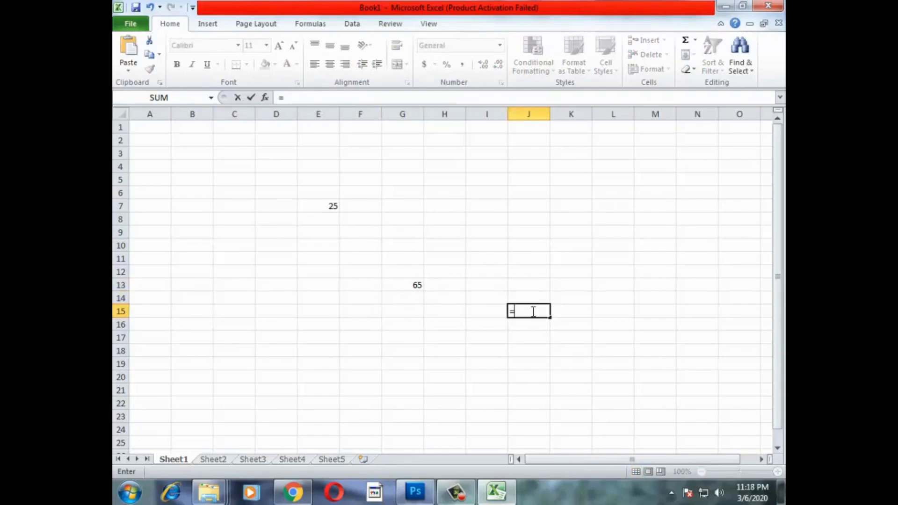
click(318, 207)
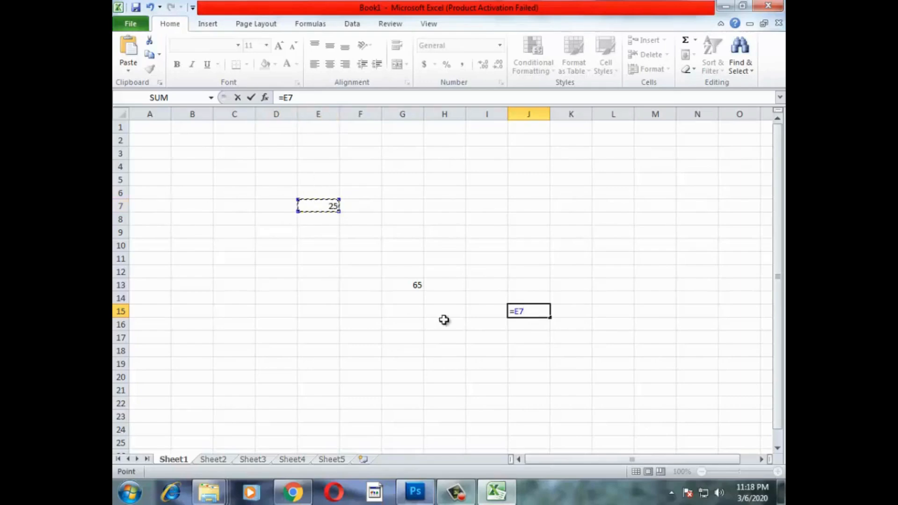
text(+)
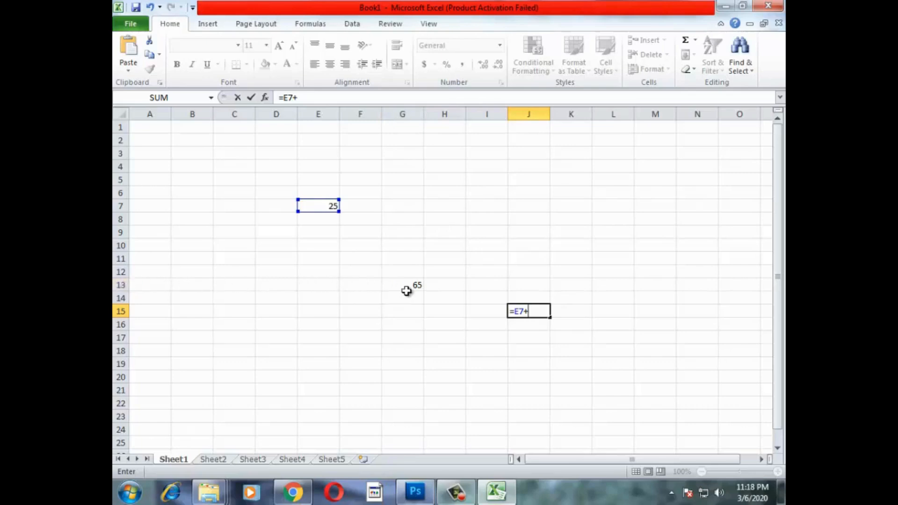
text(g13))
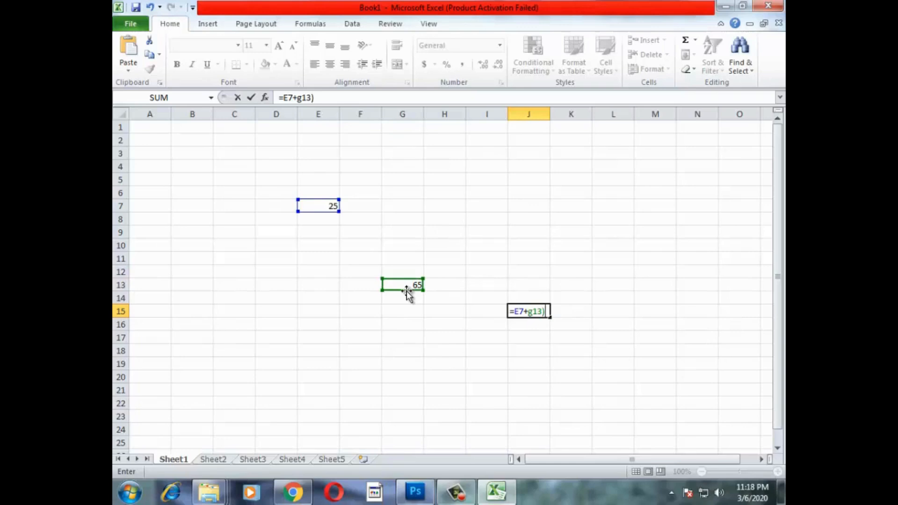
key(Return)
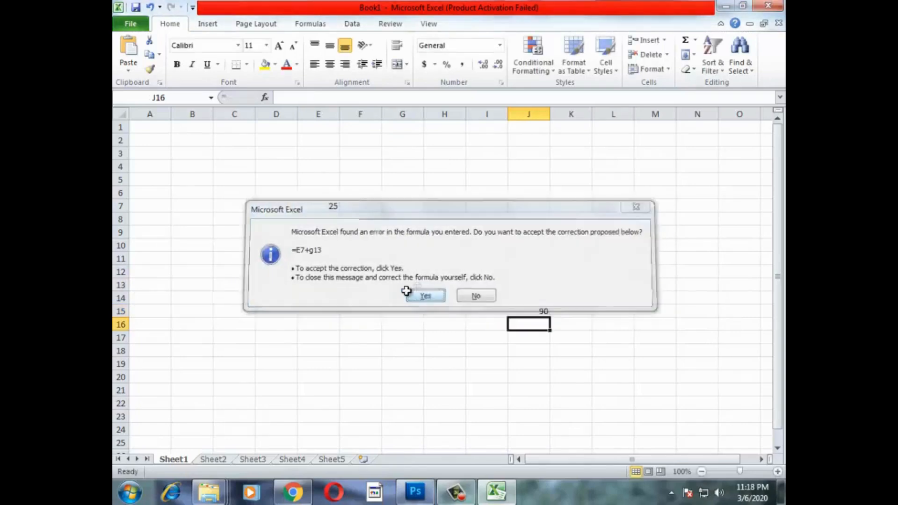
click(407, 291)
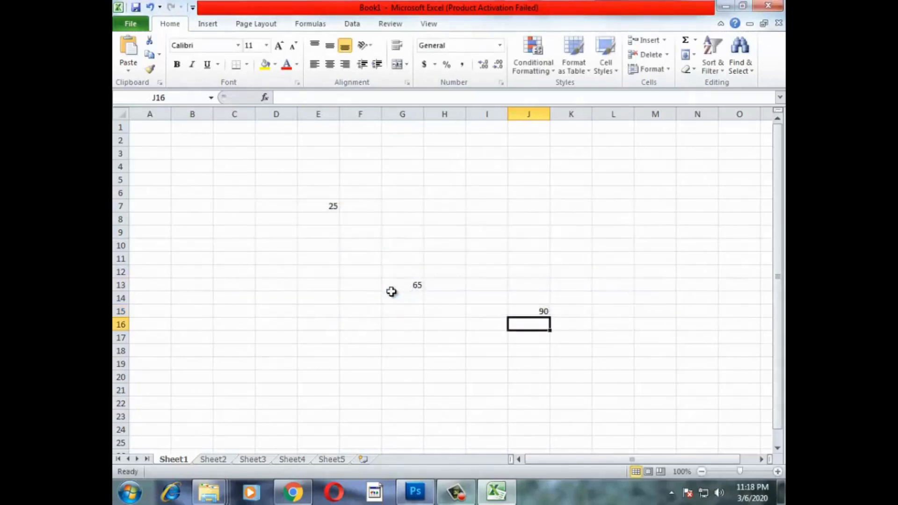
double_click(544, 311)
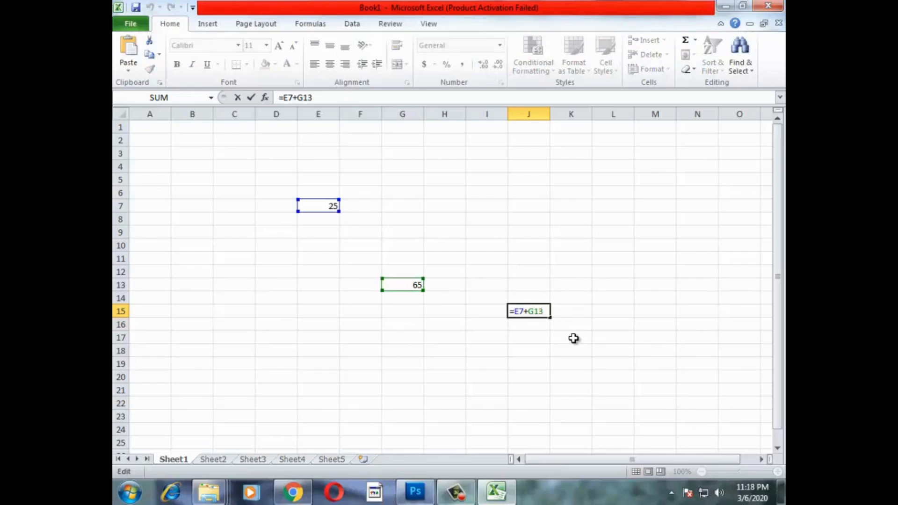
key(Return)
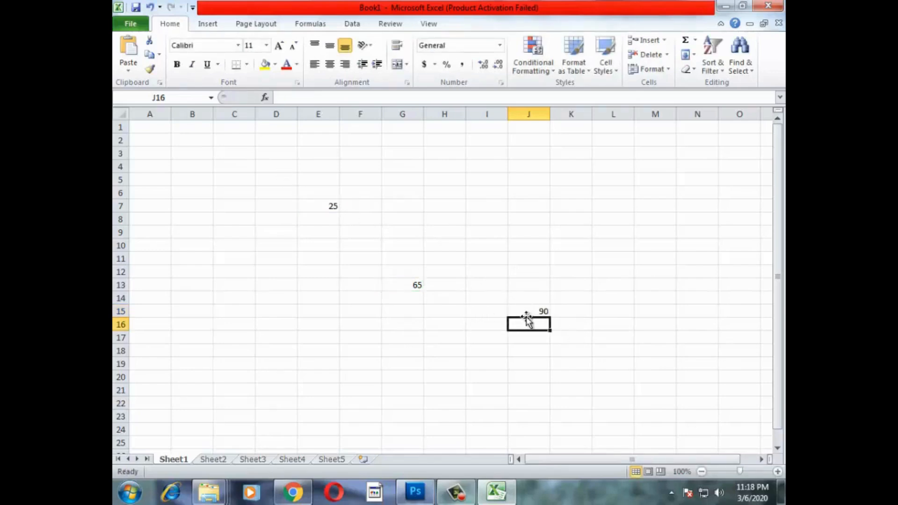
click(533, 312)
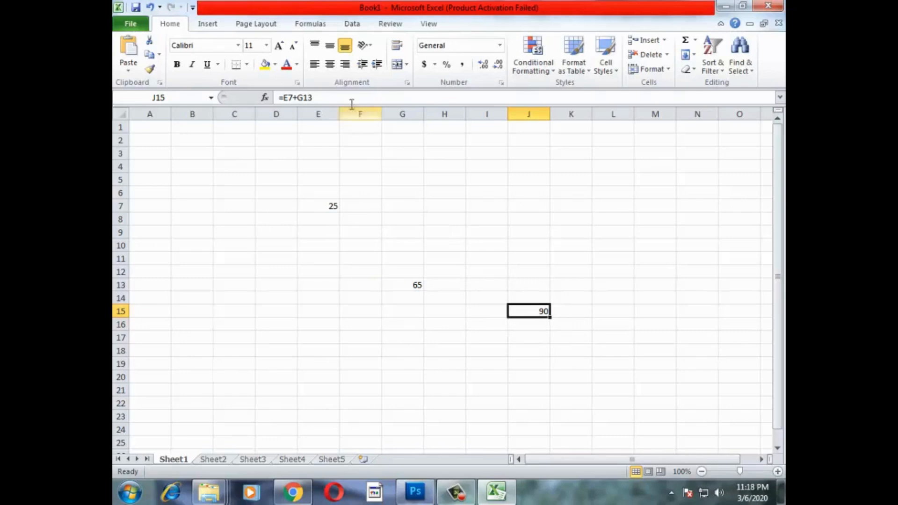
click(542, 353)
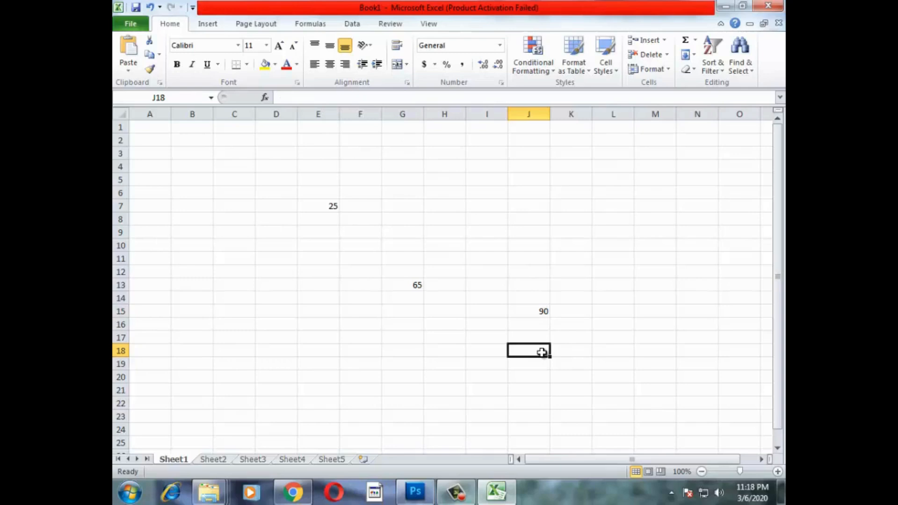
Step: Enter 2, 2, 5, 35, 65 and 54 down E10:E15
click(282, 247)
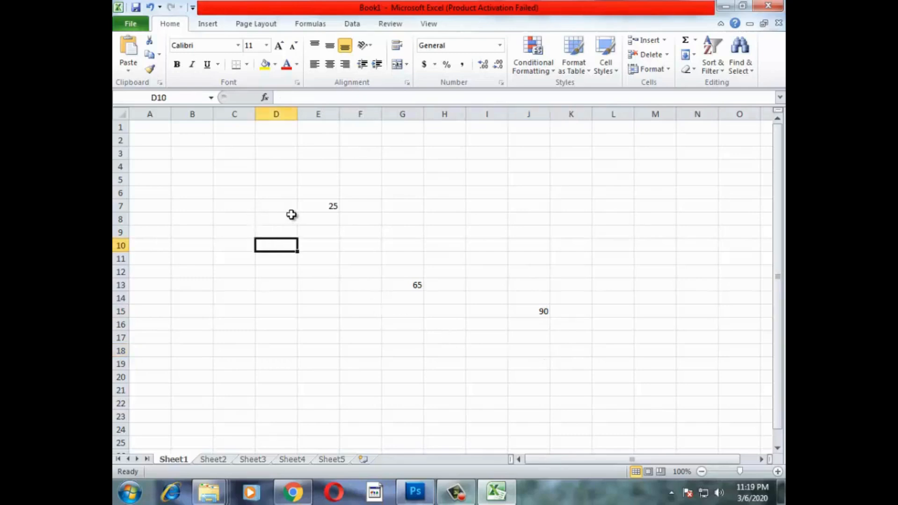
click(329, 241)
text(2)
key(Return)
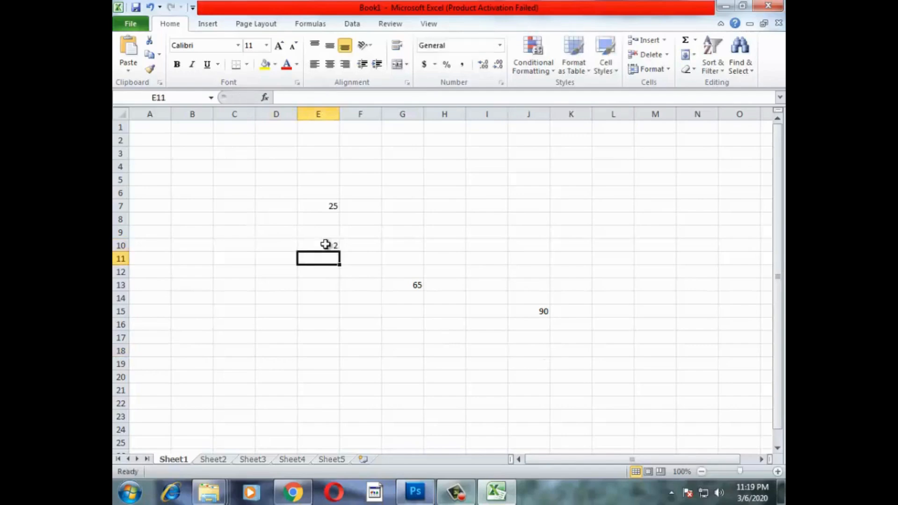
text(2)
key(Return)
text(5)
key(Return)
text(3)
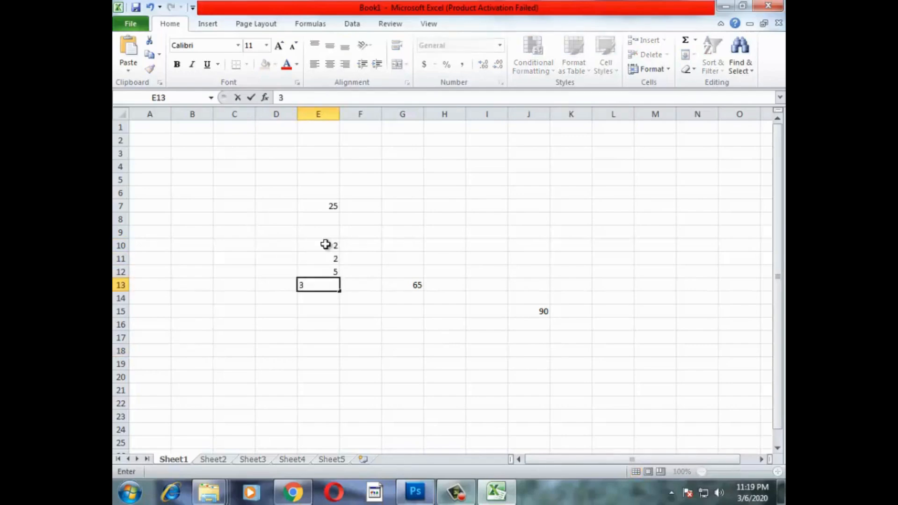
text(5)
key(Return)
text(65)
key(Return)
text(54.)
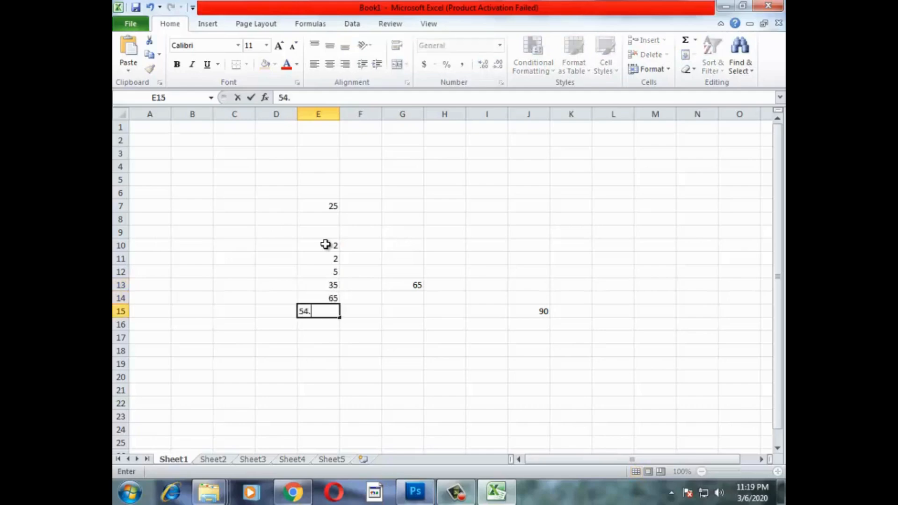
key(Return)
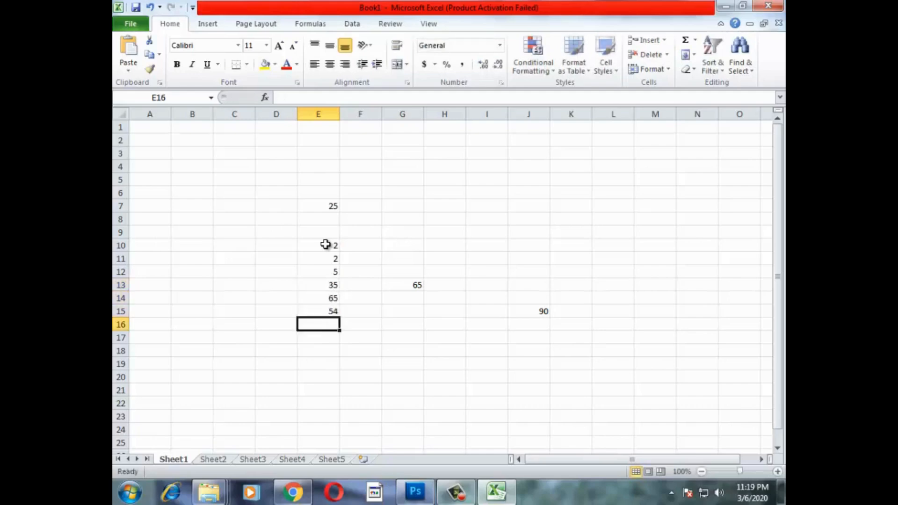
Step: Select E10:E16 and read the status-bar Sum of 163
drag(325, 244, 323, 318)
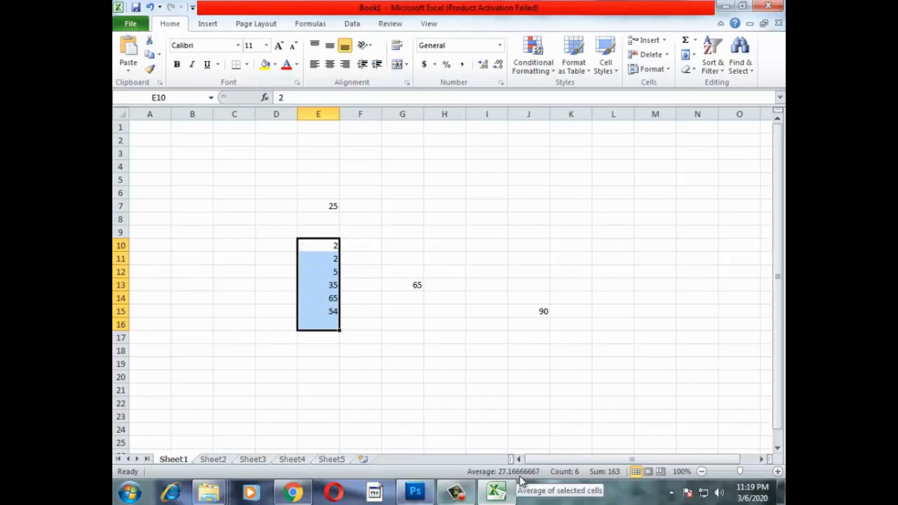
right_click(436, 475)
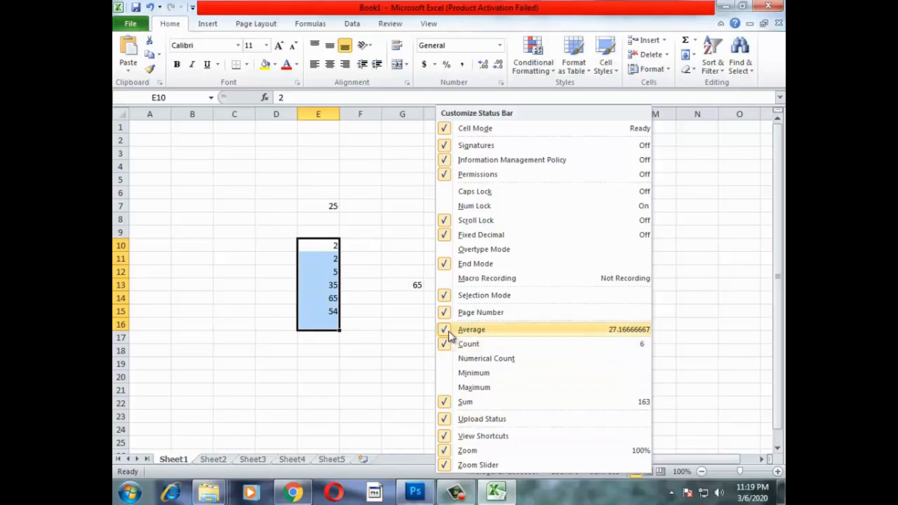
click(336, 354)
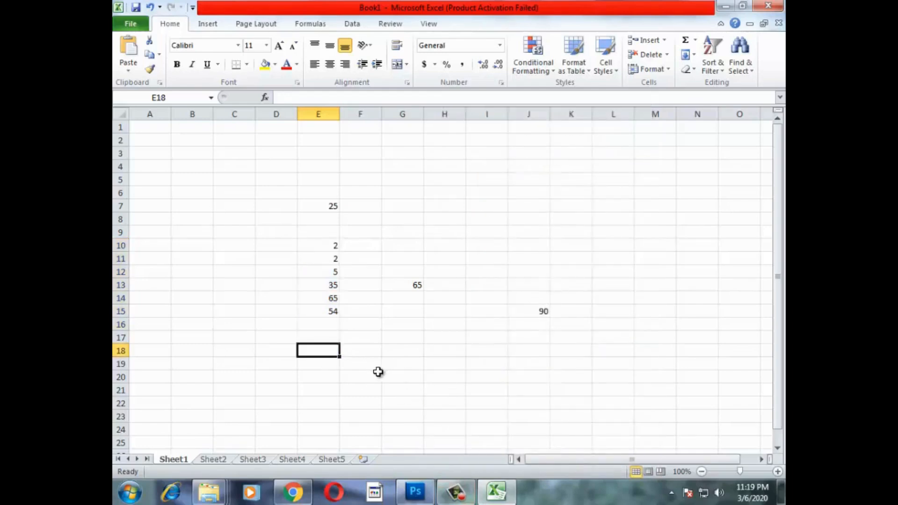
Step: Enter =SUM(E10:E15) in E18 so it displays 163
text(=)
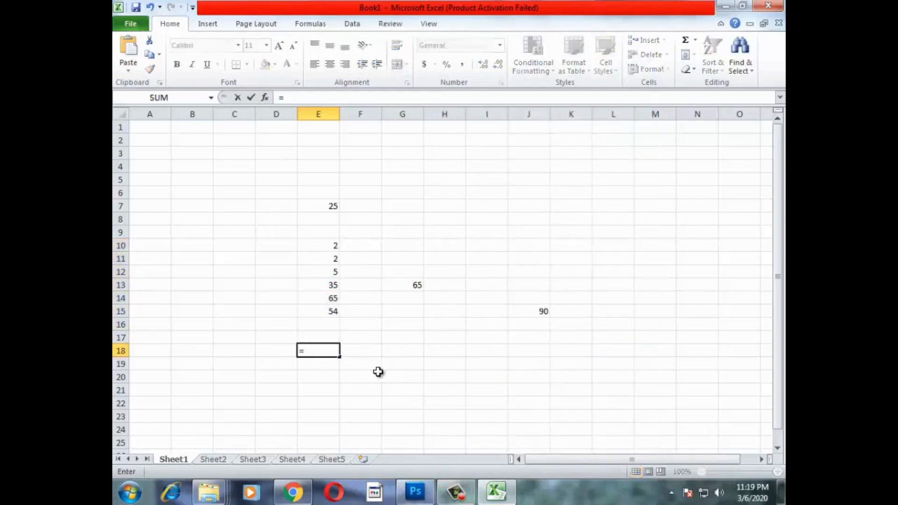
text(sum()
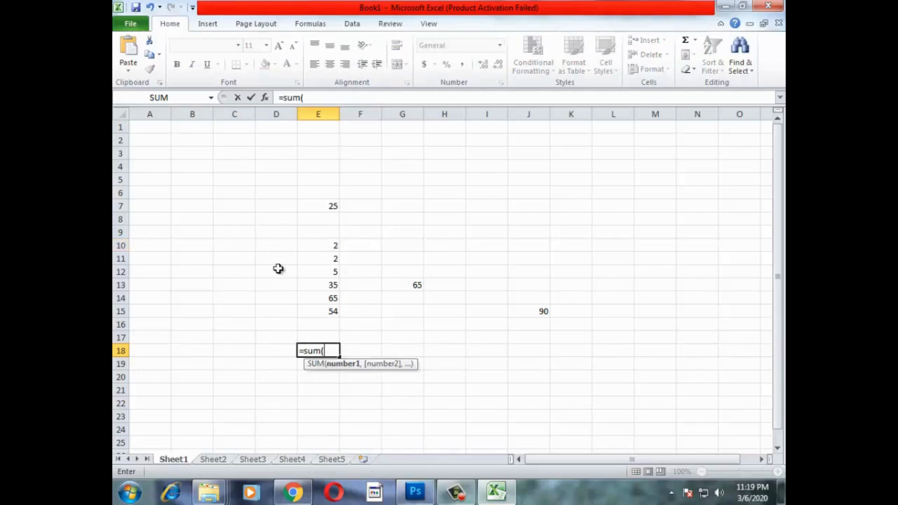
text(e10)
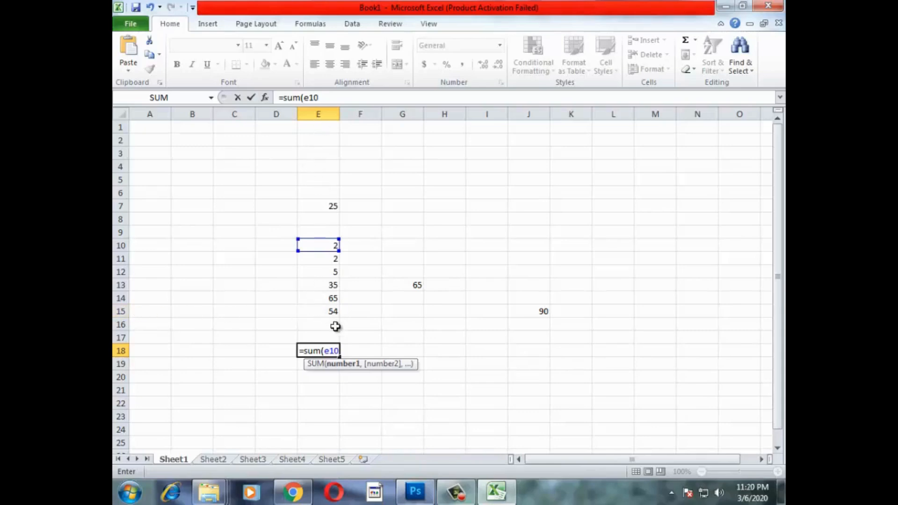
text(:e)
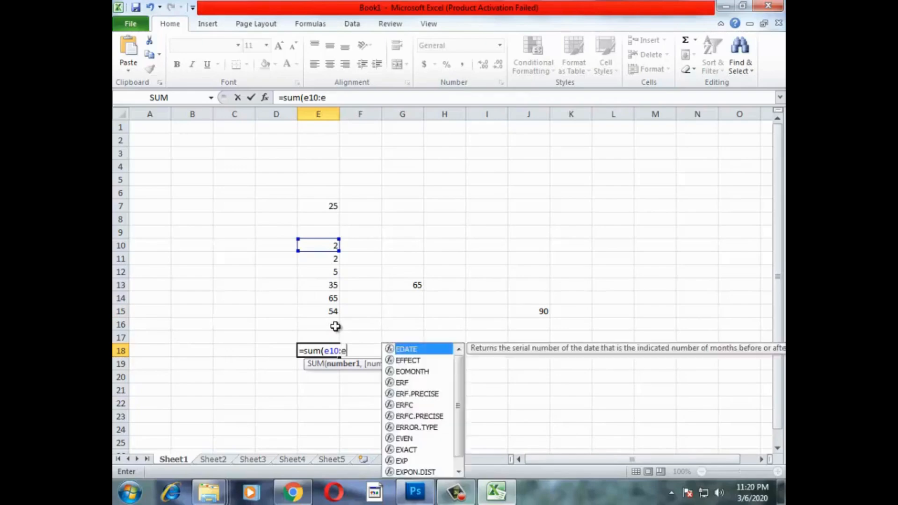
text(15)
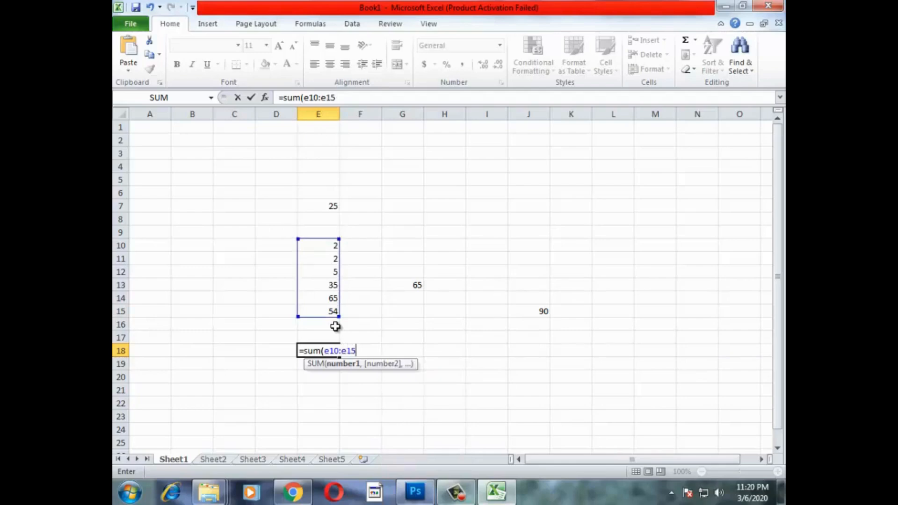
key(Return)
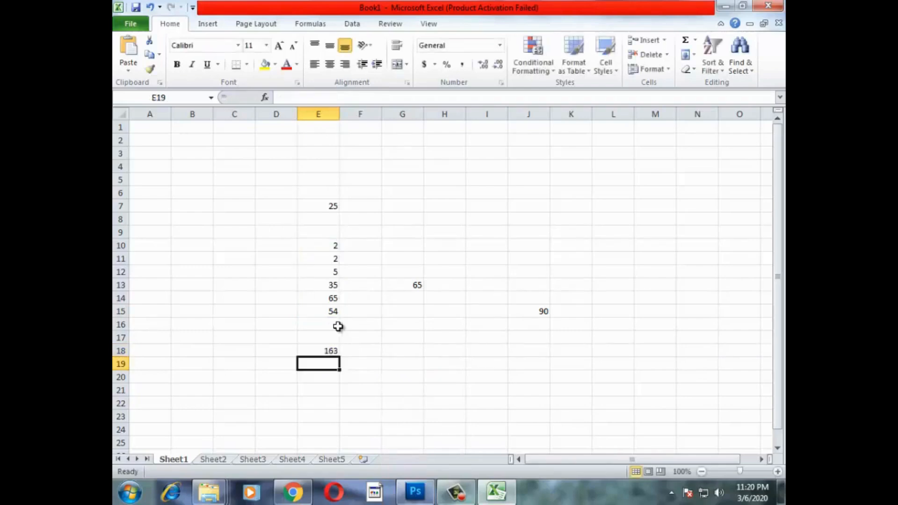
click(330, 351)
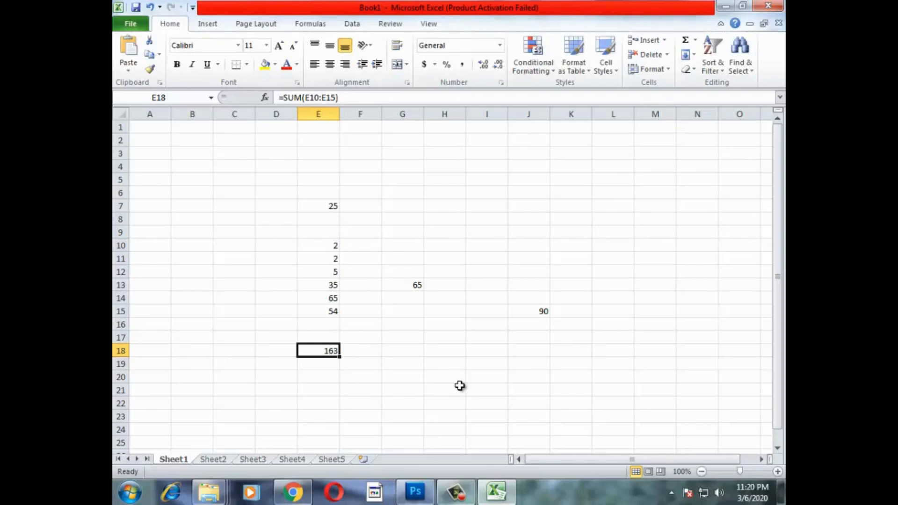
Step: Clear E18 and AutoSum E10:E15 into E16, giving =SUM(E10:E15) = 163
key(Delete)
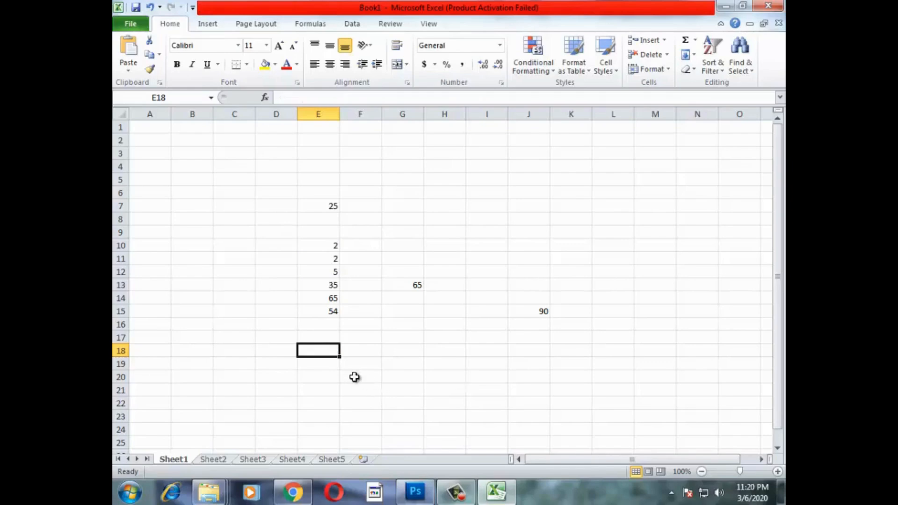
drag(321, 245, 314, 321)
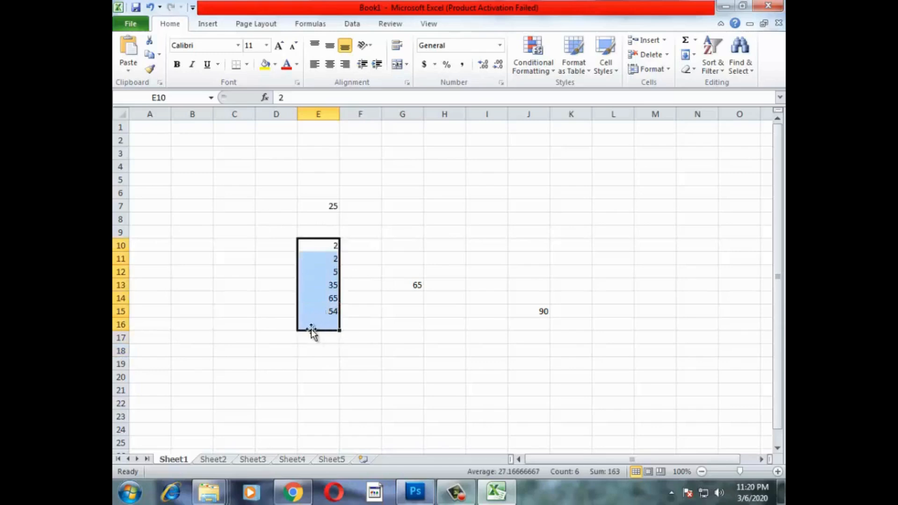
click(689, 48)
click(365, 364)
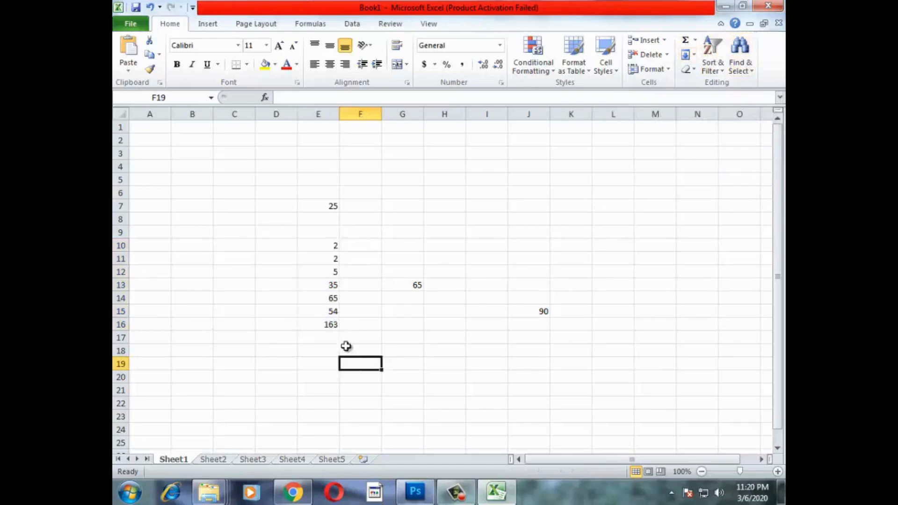
click(333, 325)
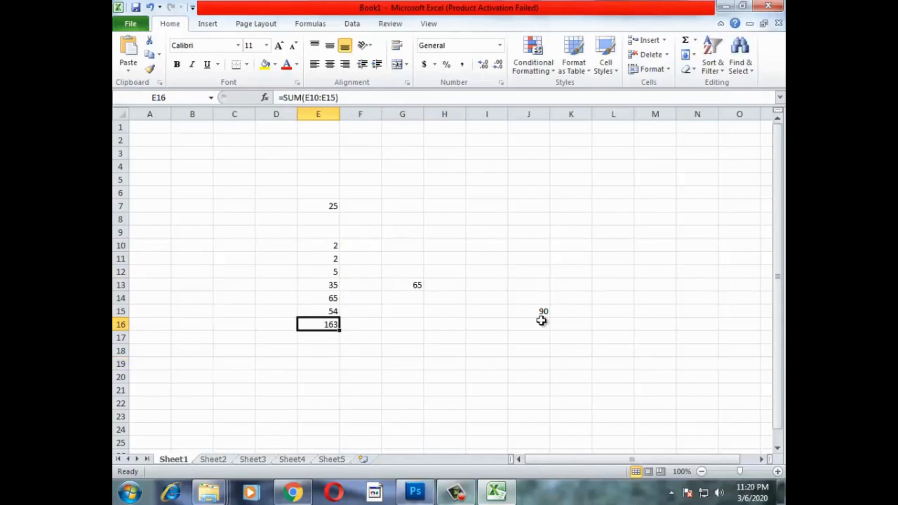
Step: Click around the sheet and select the G6:L18 block
click(485, 244)
click(444, 221)
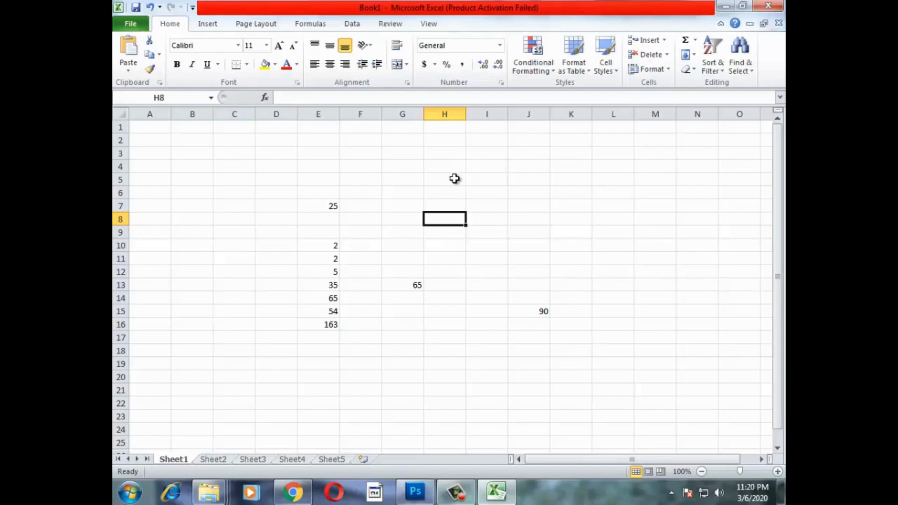
click(286, 214)
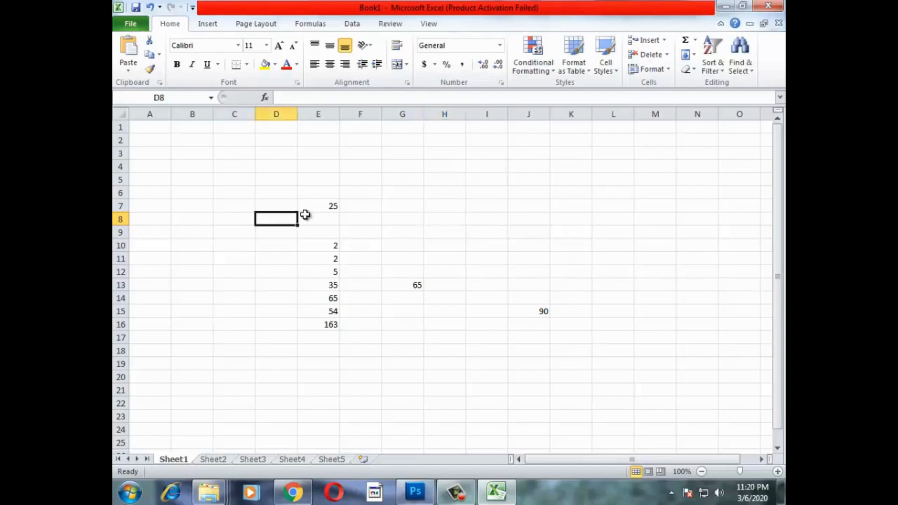
drag(414, 193, 605, 347)
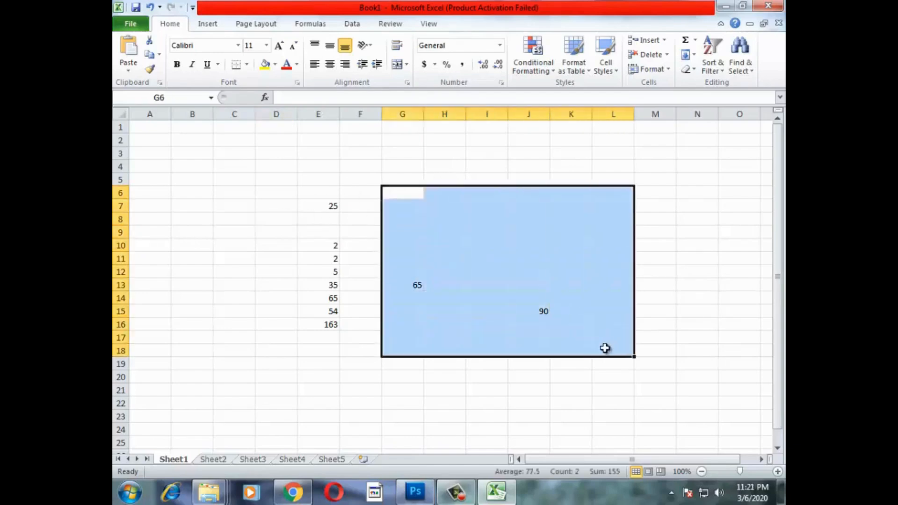
click(560, 300)
Step: Make the 25 in E7 bold at font size 14
click(323, 209)
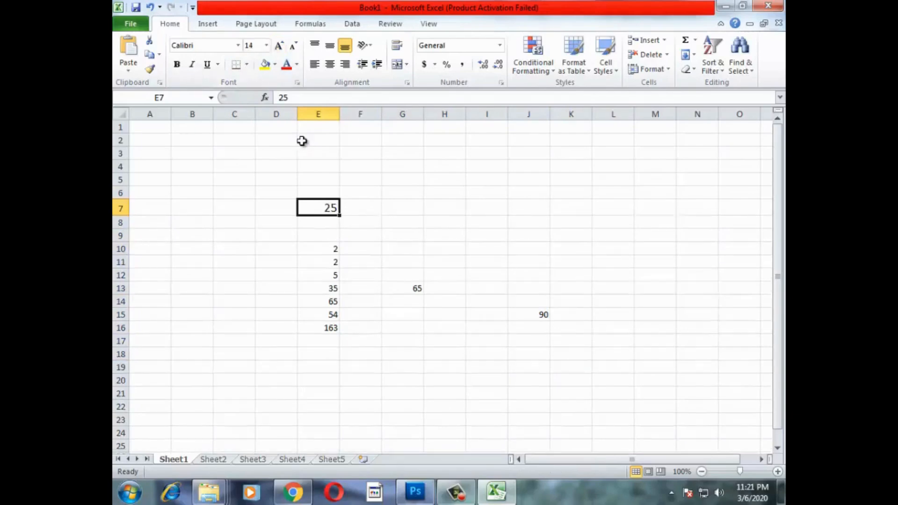
click(177, 66)
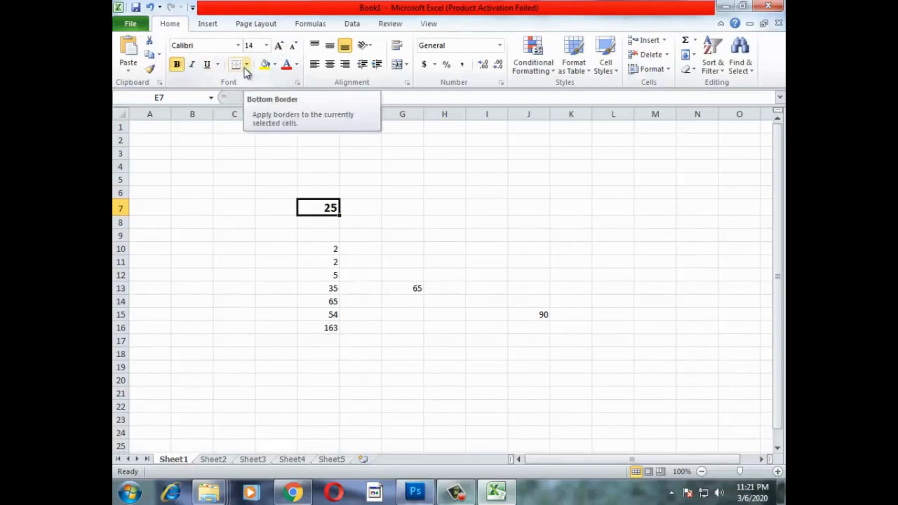
click(209, 205)
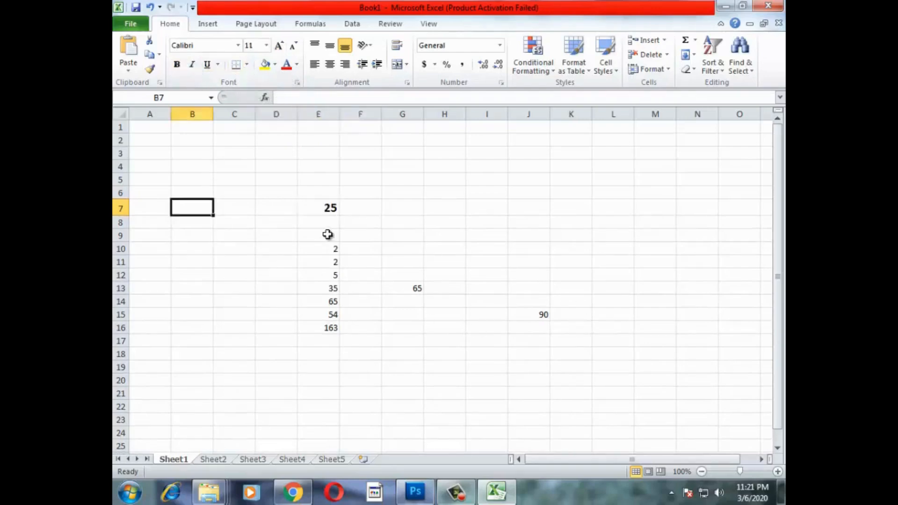
Step: Apply All Borders to the range D7:K17
drag(249, 205, 584, 339)
click(248, 68)
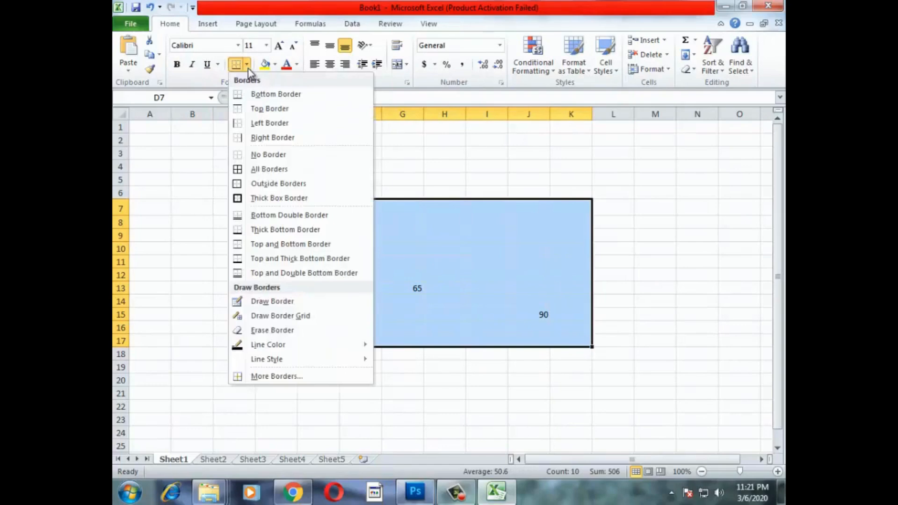
click(261, 170)
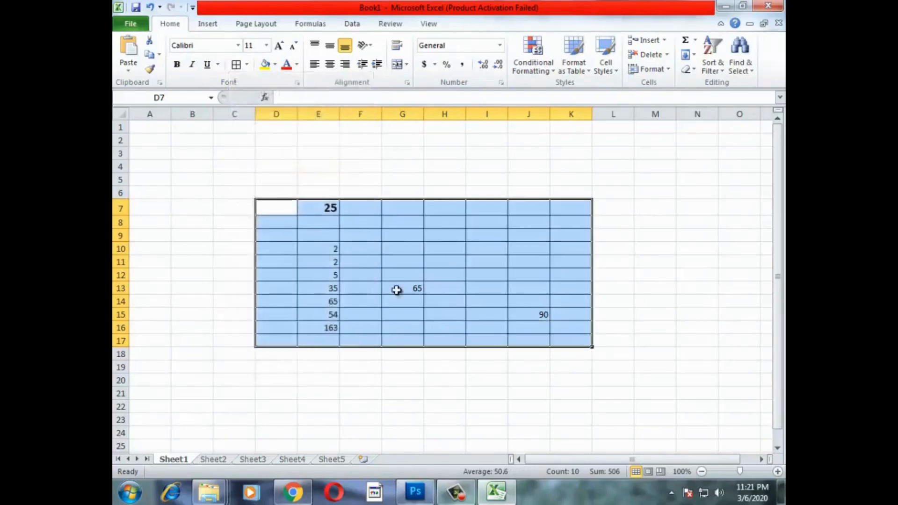
click(516, 379)
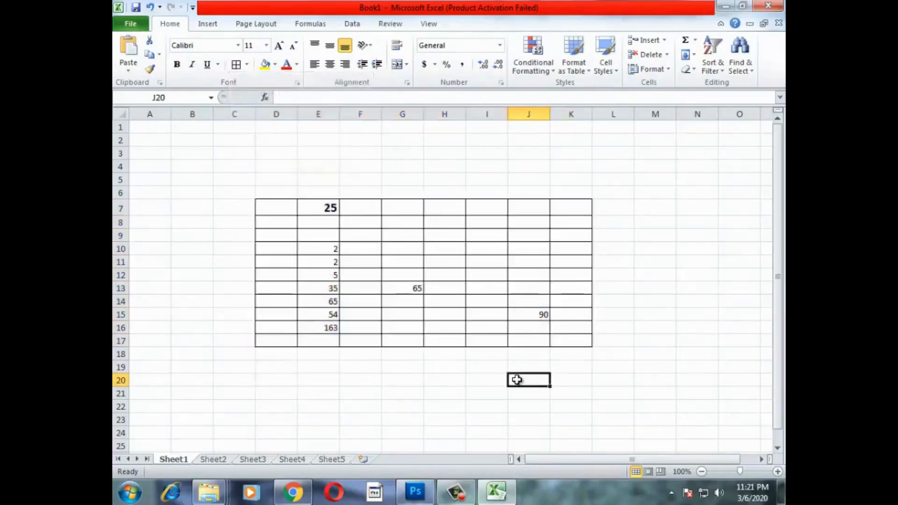
Step: Turn off sheet gridlines from the View tab
click(429, 24)
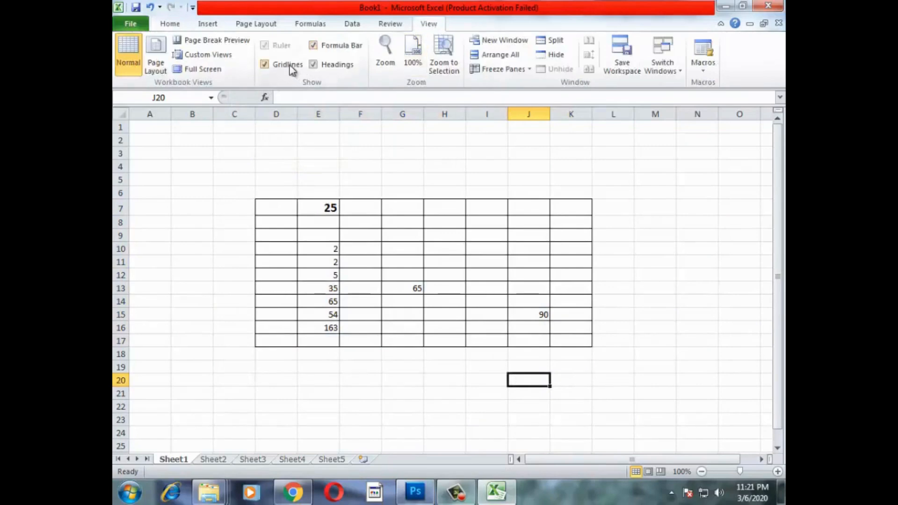
click(265, 66)
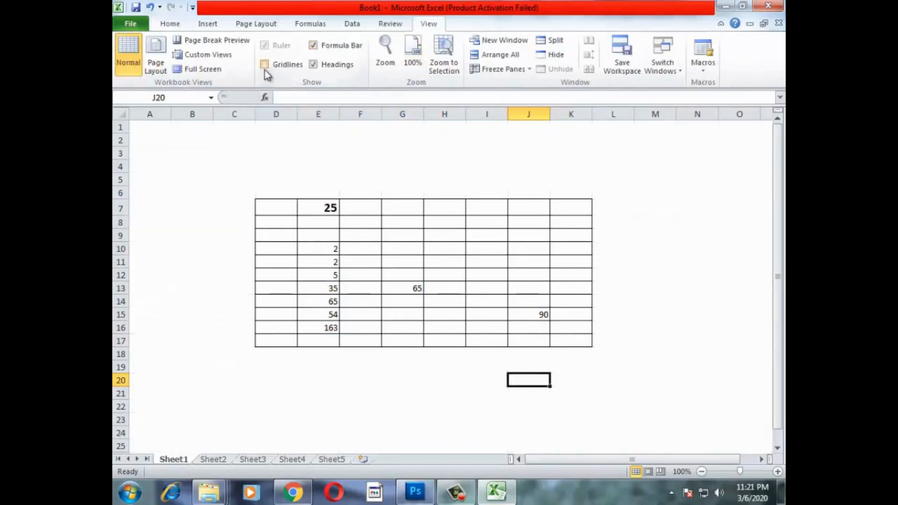
click(173, 25)
Step: Check the bordered table, then select F4:I4 for a title above it
click(199, 250)
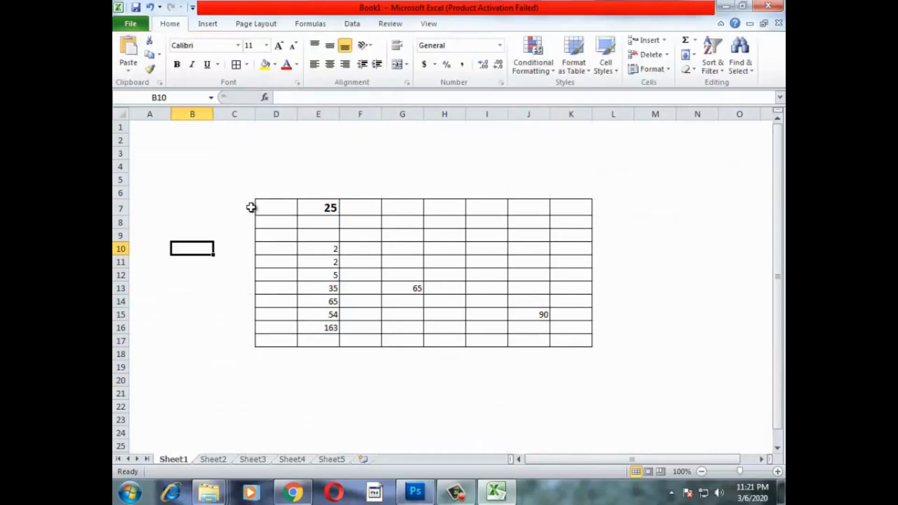
drag(251, 206, 630, 358)
click(713, 360)
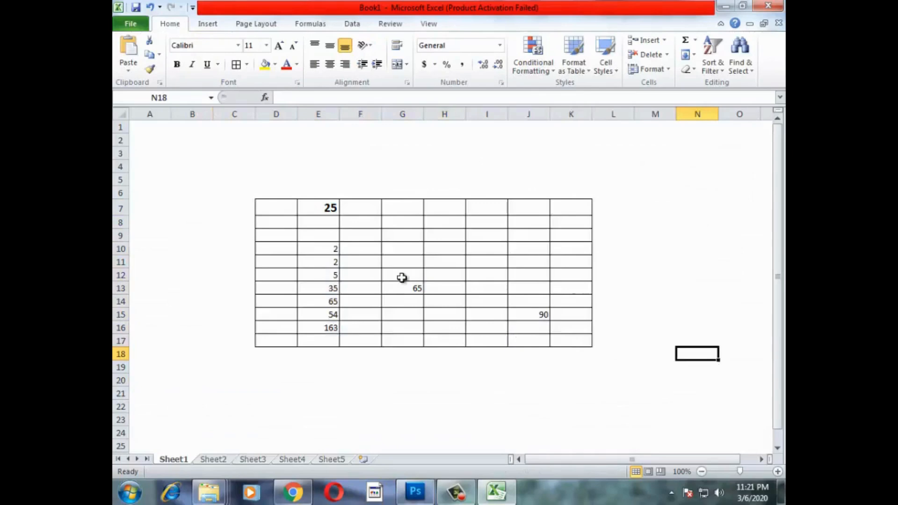
drag(336, 180, 481, 180)
drag(366, 167, 484, 169)
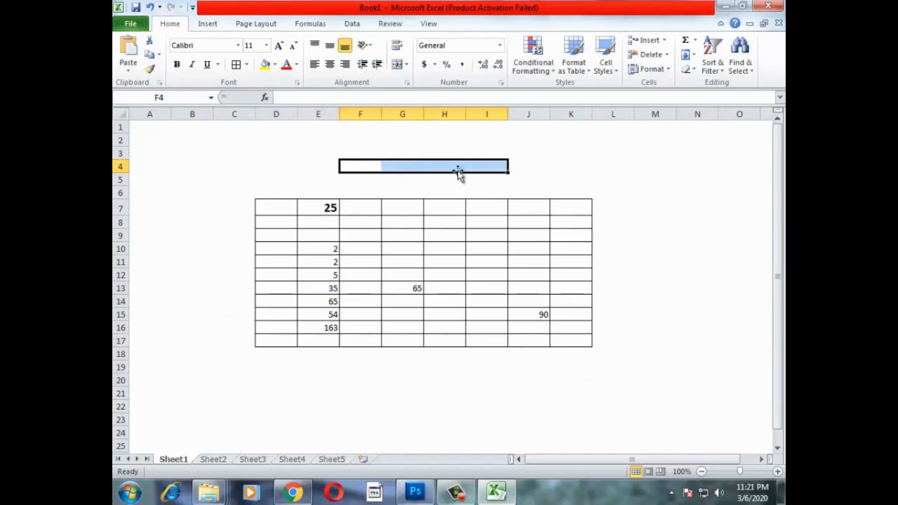
Step: Merge and centre F4:I4, type 'pakistan' there, and click off the table
click(398, 65)
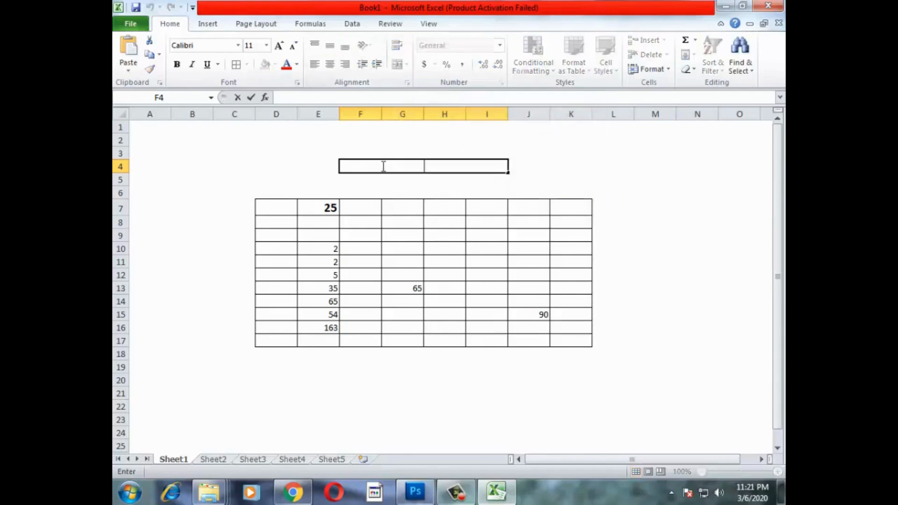
text(pakistan)
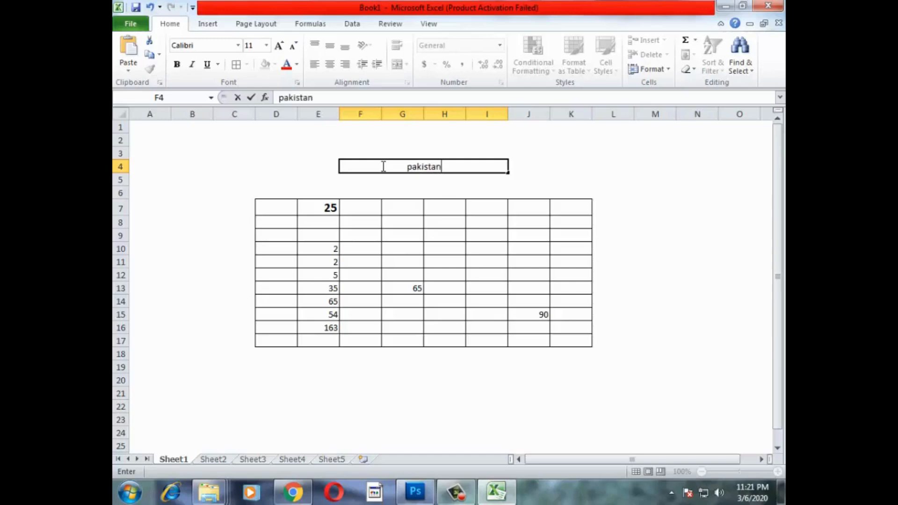
key(Return)
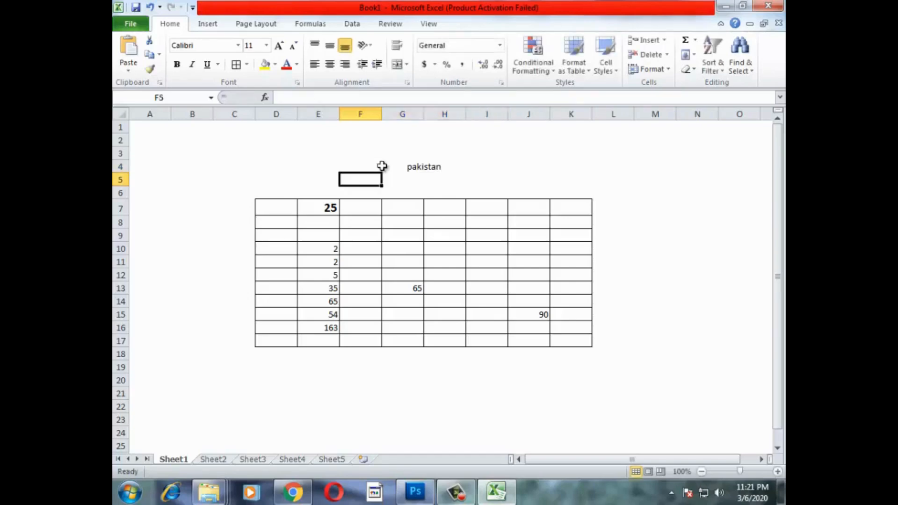
click(421, 167)
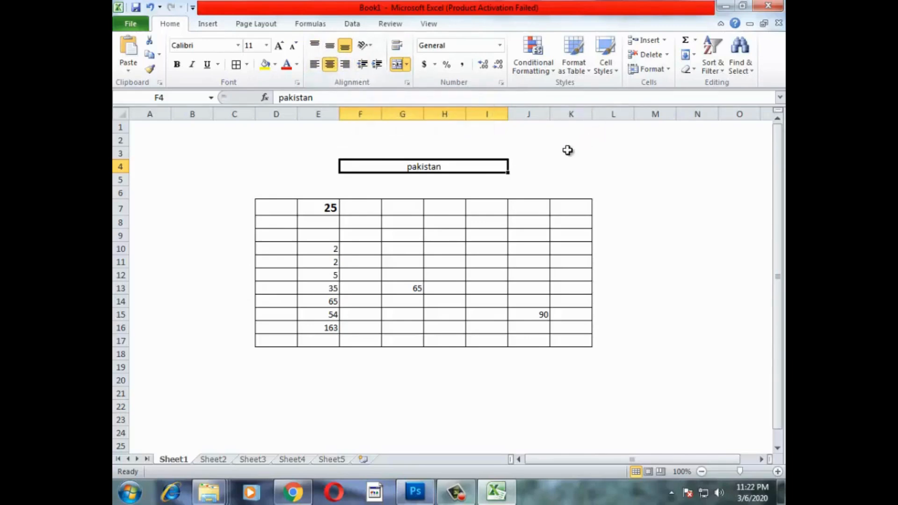
click(543, 161)
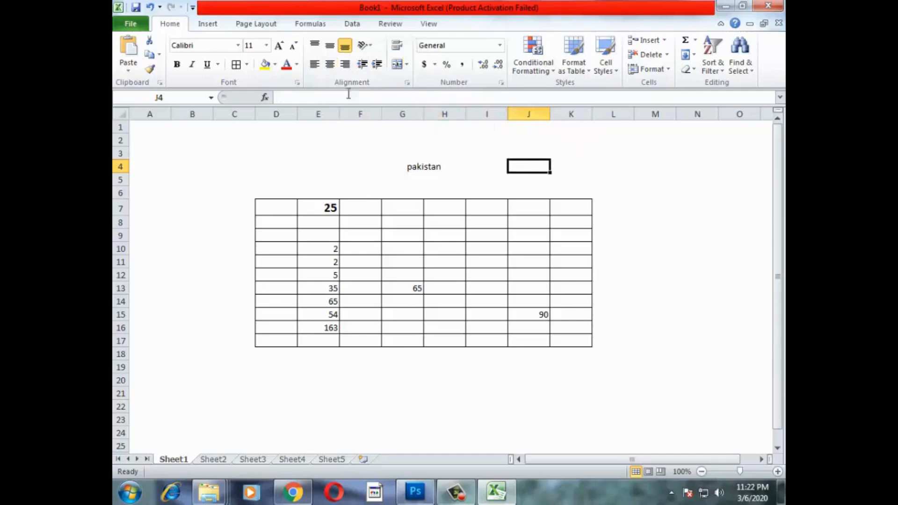
click(640, 245)
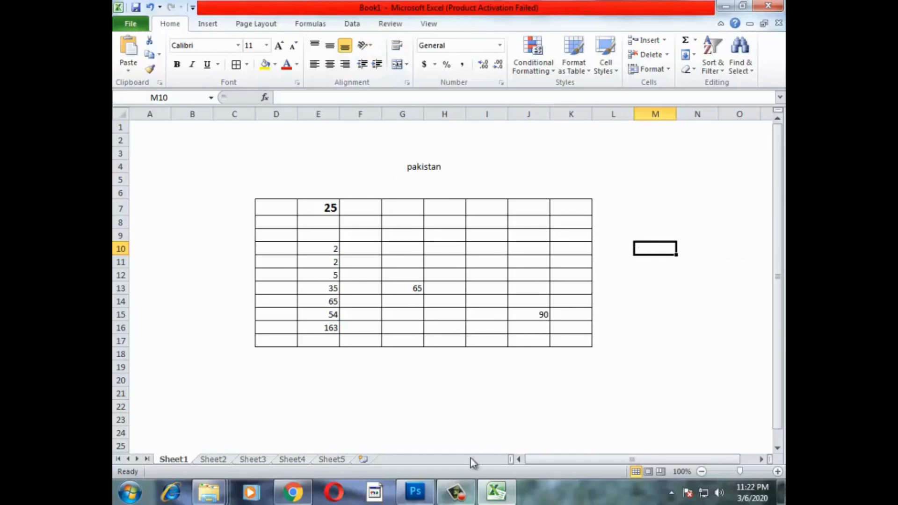
click(458, 492)
click(458, 492)
Step: On Sheet2, enter the title 'Mark Sheet' in cell F4
click(219, 460)
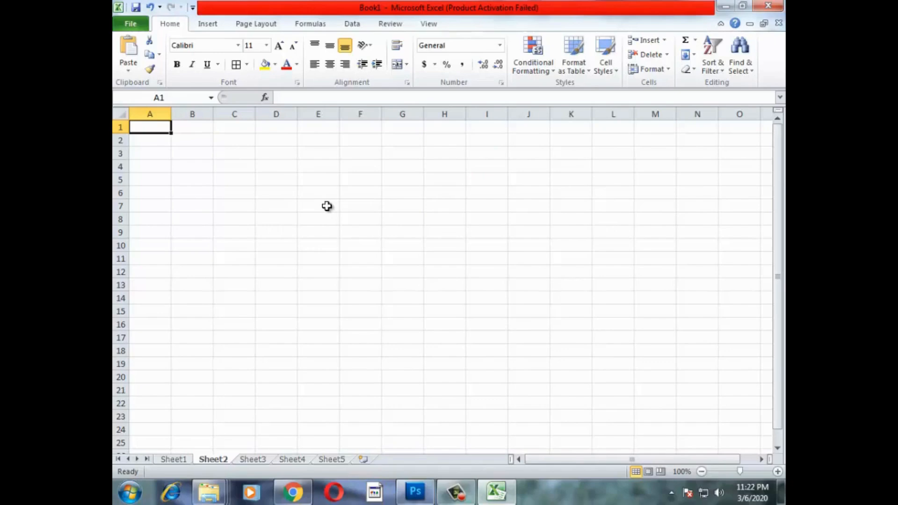
click(363, 166)
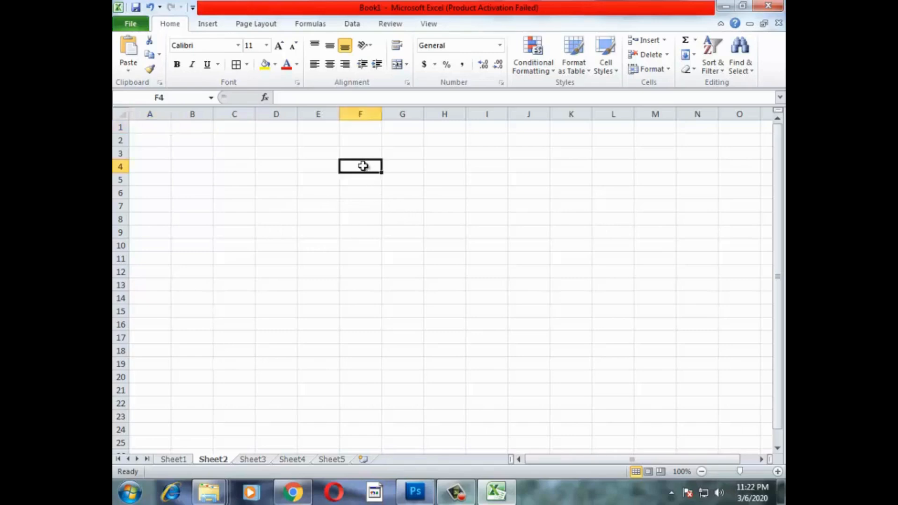
text(Mark S)
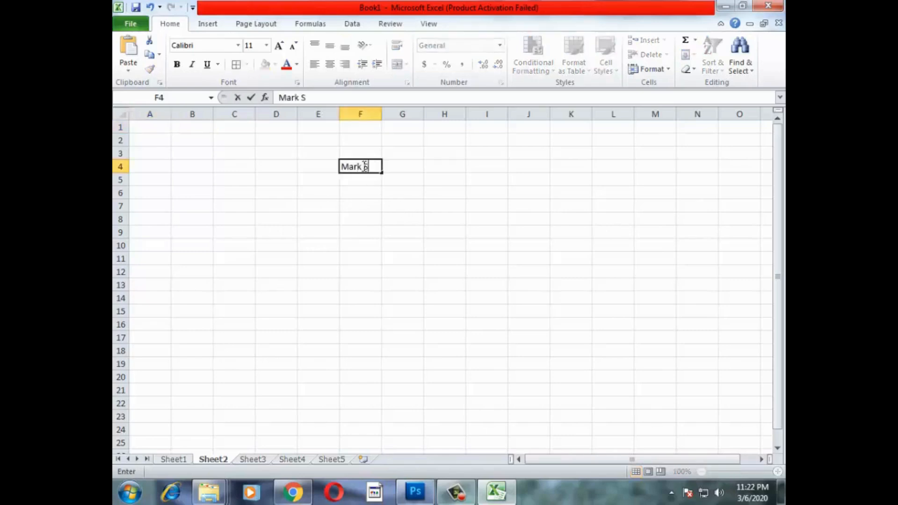
text(heet)
key(Return)
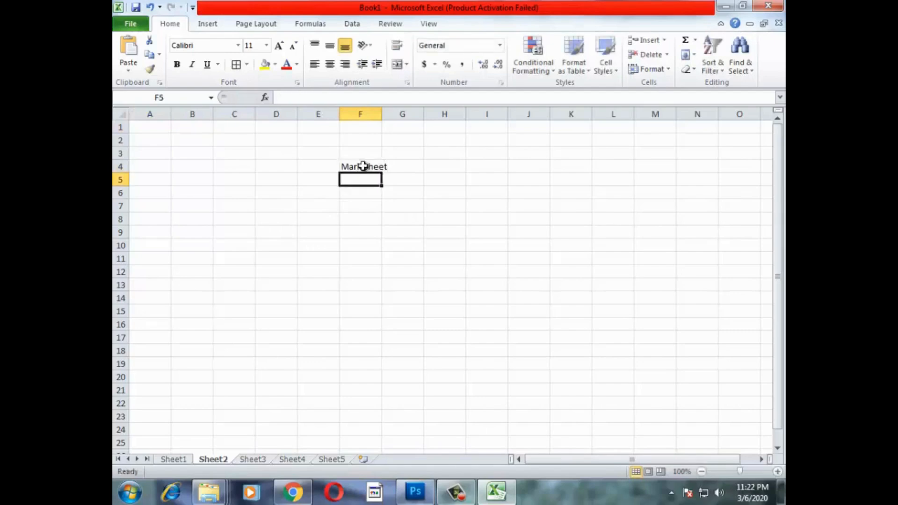
Step: Enter row-6 headings S. No, Name, Math, Physic and Chme, starting at C6
key(Down)
key(Left)
key(Left)
key(Left)
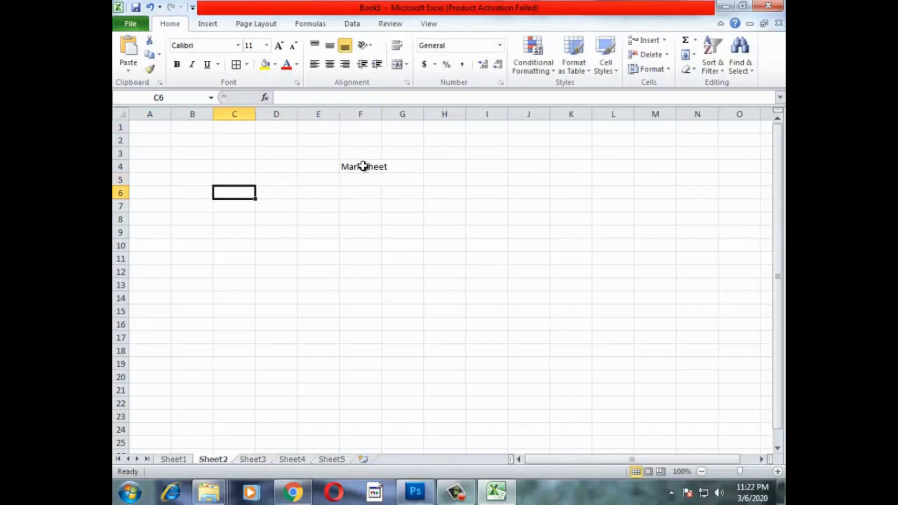
text(S. No)
key(Tab)
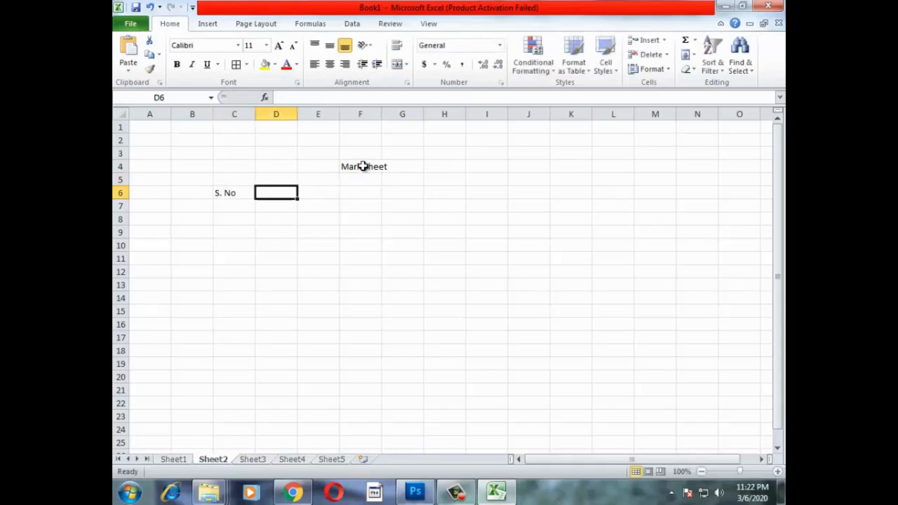
text(Name)
key(Tab)
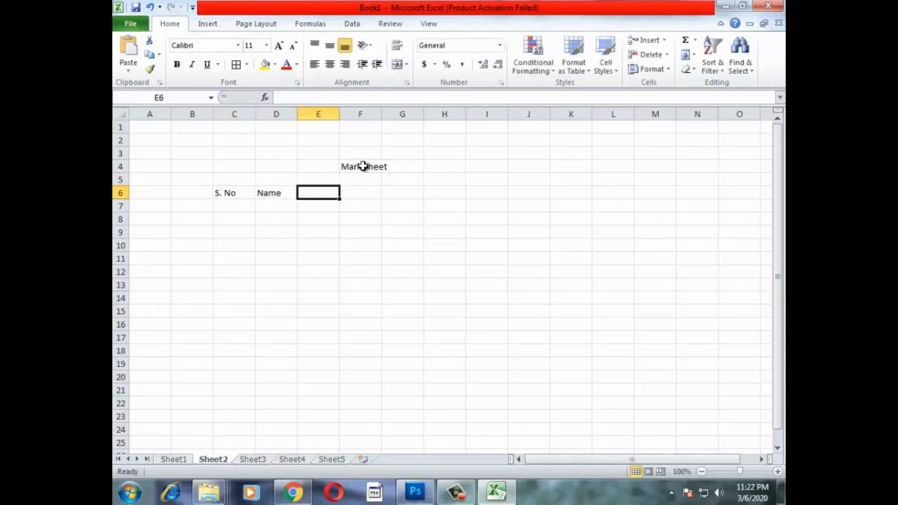
text(Math)
key(Tab)
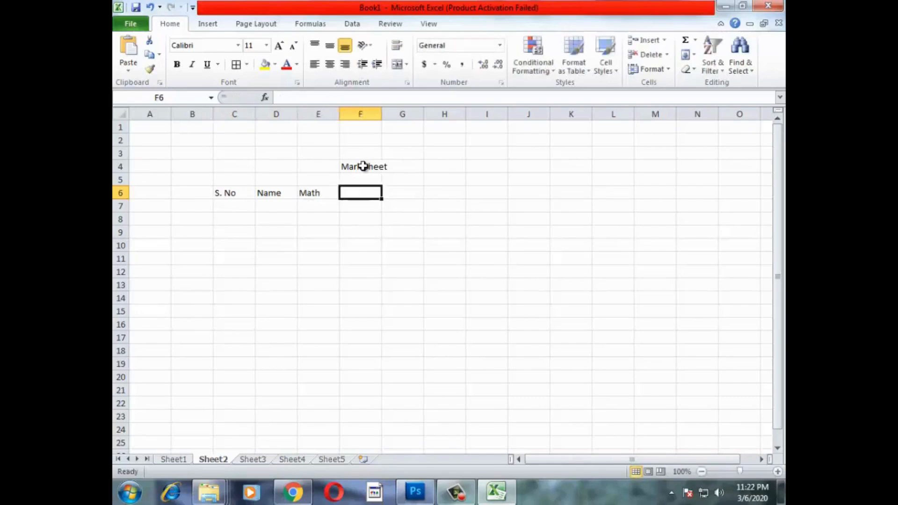
text(Phy)
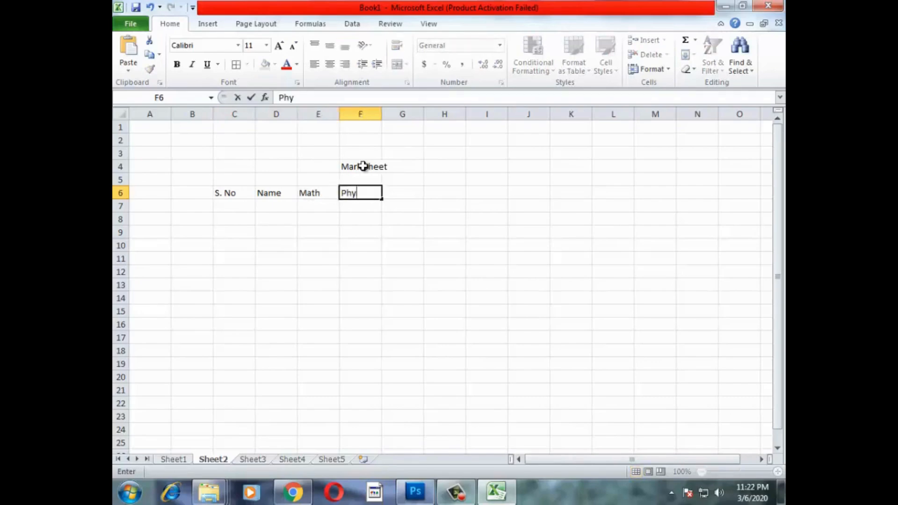
text(sic)
key(Tab)
text(Ch)
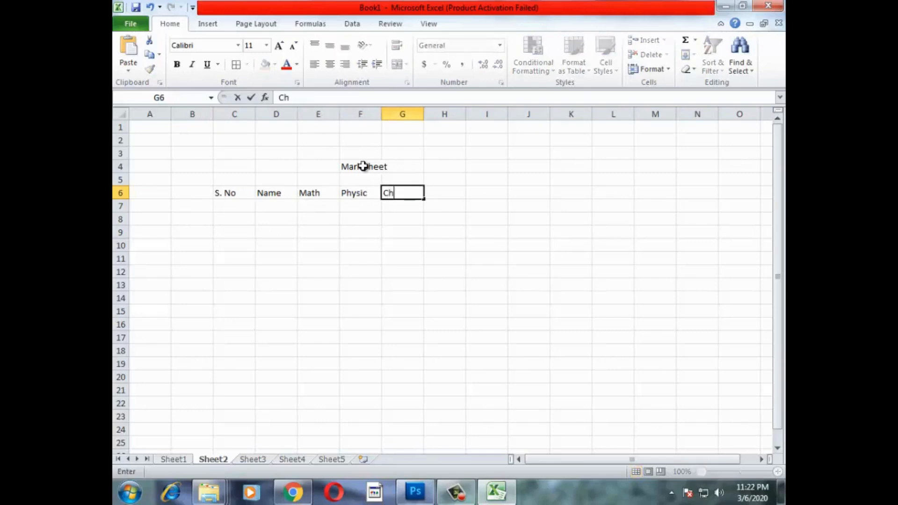
text(me)
key(Tab)
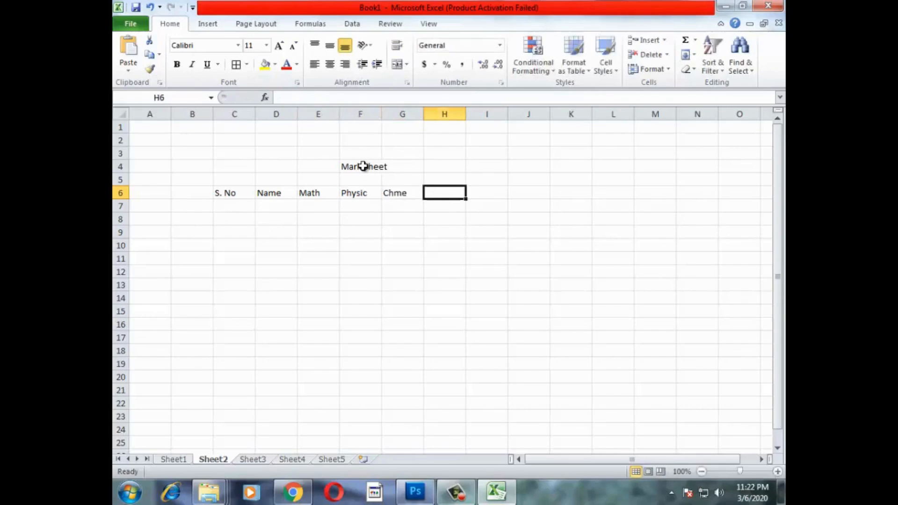
Step: Continue the headings with Computer, Ss, Is, Ob Mark, Total Mark and Per%
text(Com)
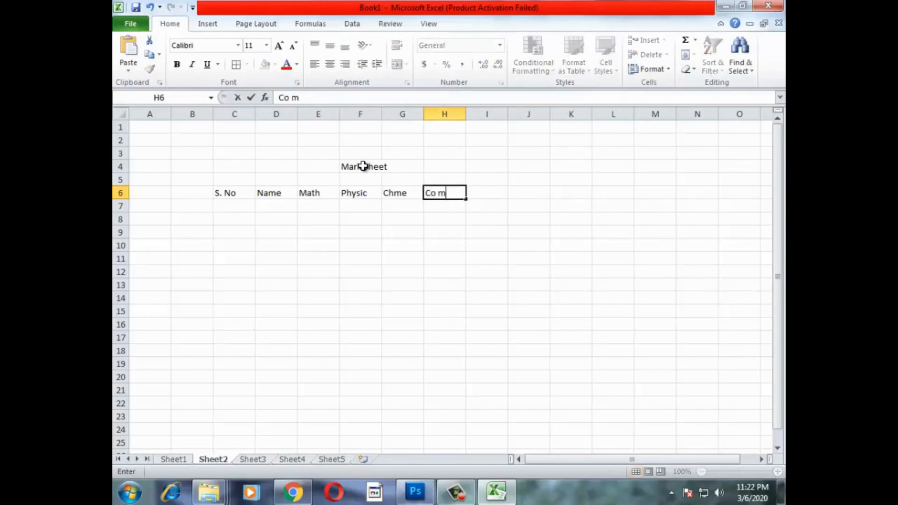
key(BackSpace)
text(mputer)
key(Tab)
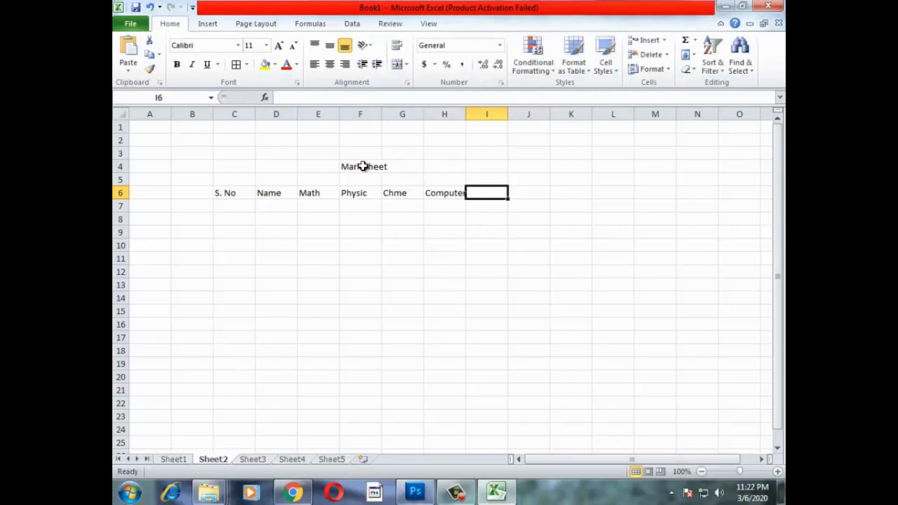
text(Ss)
key(Tab)
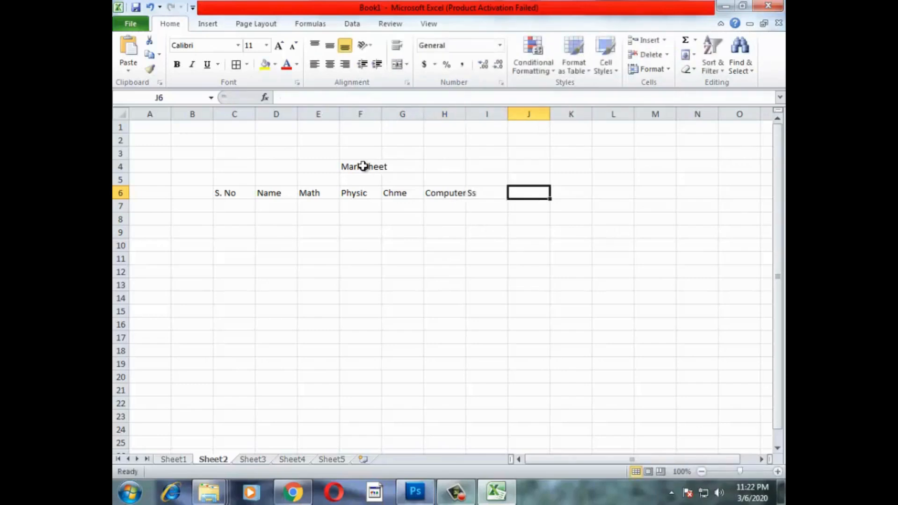
text(Is)
key(Tab)
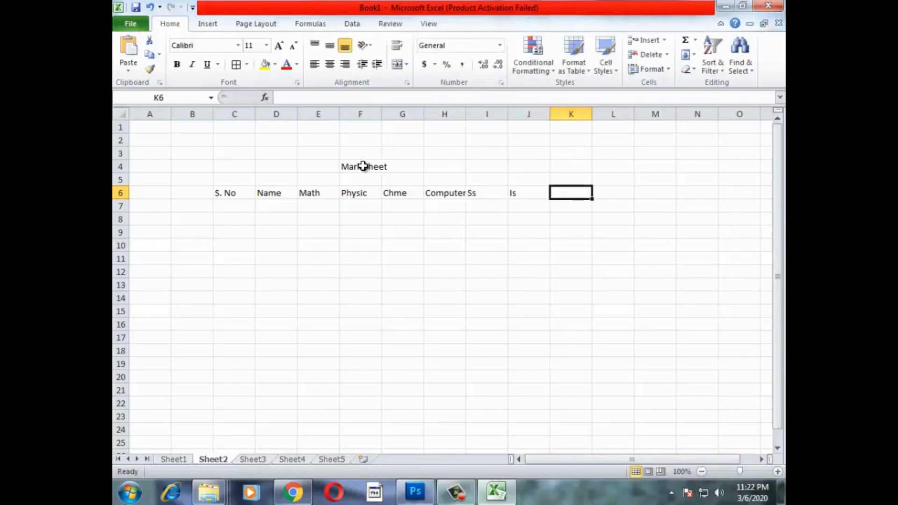
text(Ob)
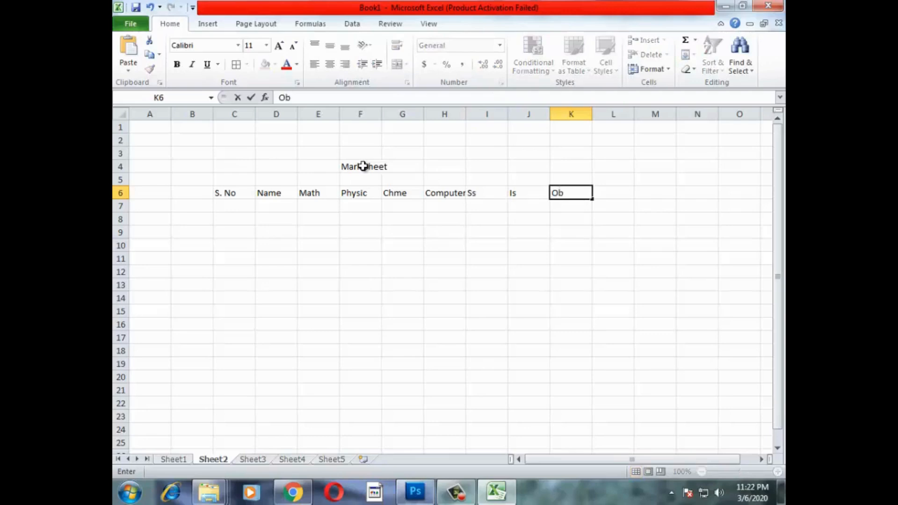
text( Mark)
key(Tab)
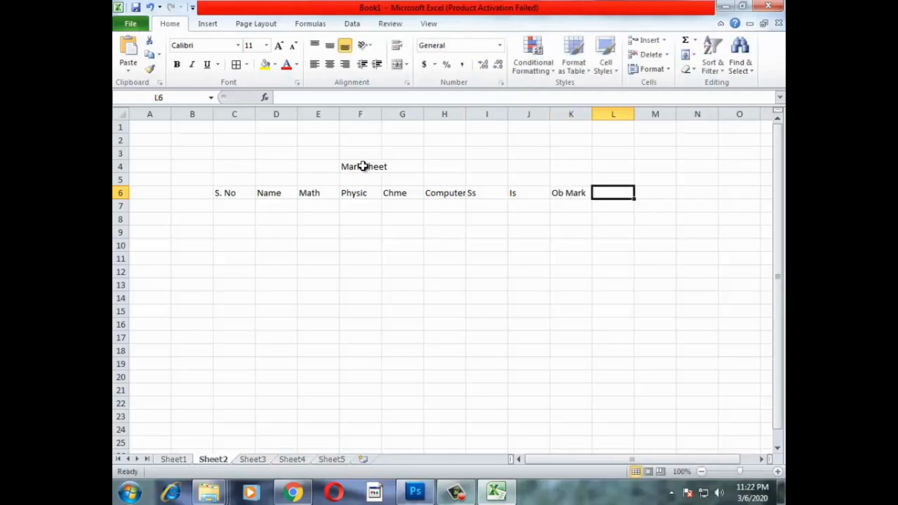
text(Total Mar)
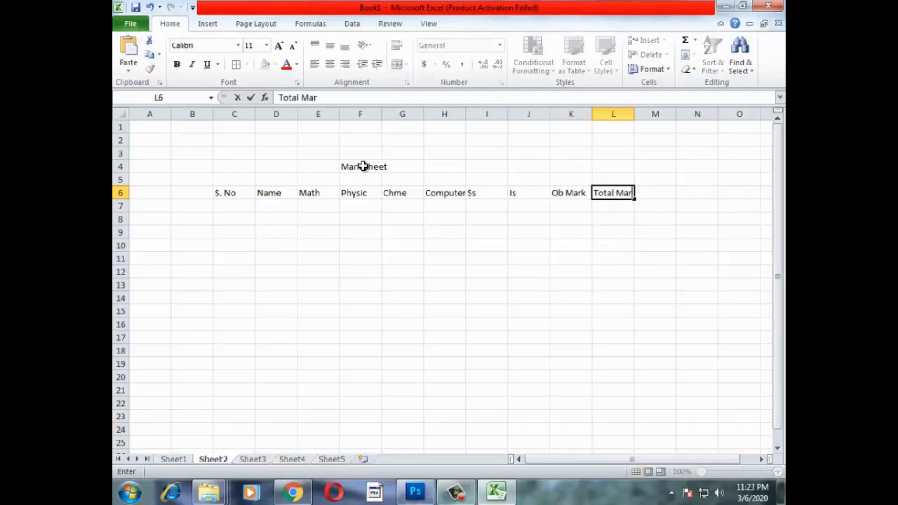
text(ket)
key(BackSpace)
key(BackSpace)
key(Tab)
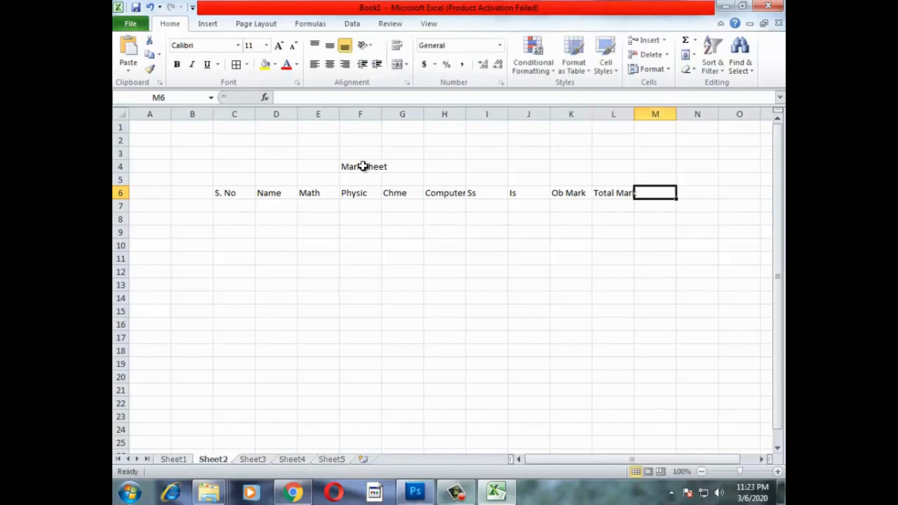
text(Per%)
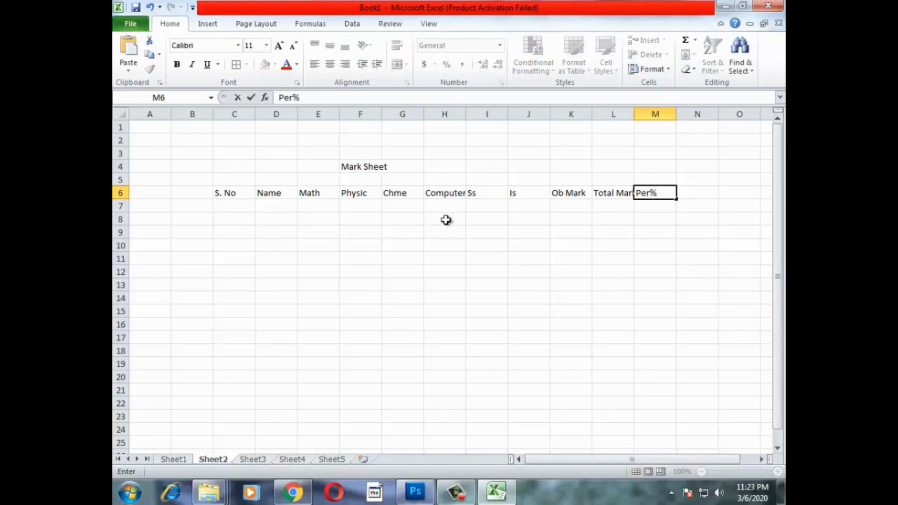
Step: Widen column L, then make headings C6:M6 bold with All Borders
click(637, 114)
drag(633, 119, 645, 118)
drag(678, 193, 225, 193)
click(179, 67)
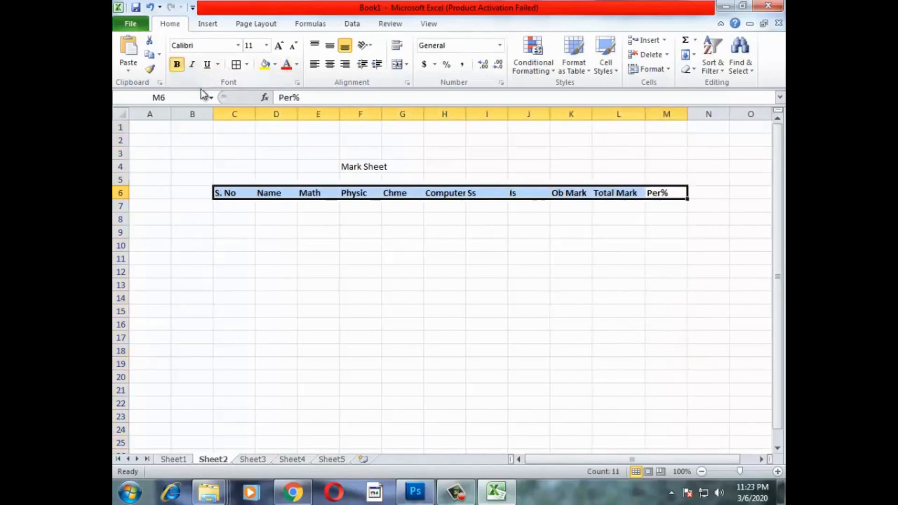
click(246, 64)
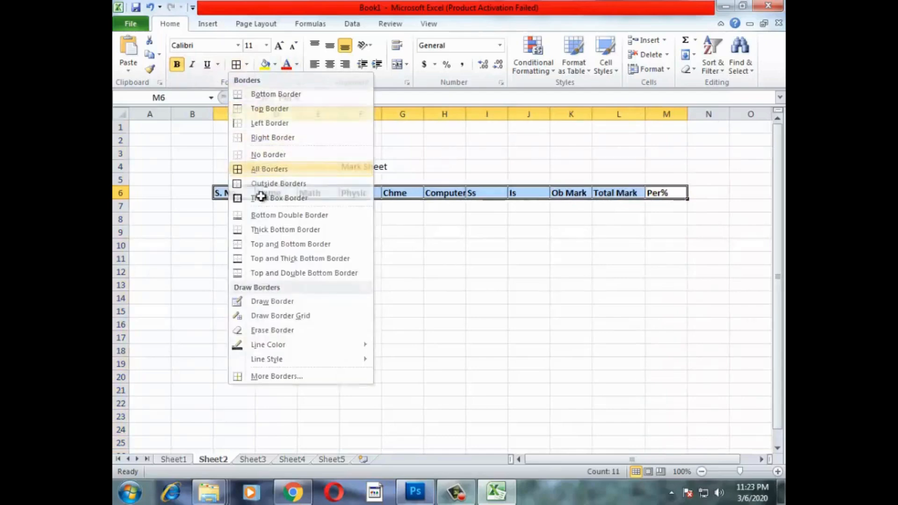
click(258, 171)
click(361, 272)
Step: Widen column H so the Computer heading fits
click(229, 214)
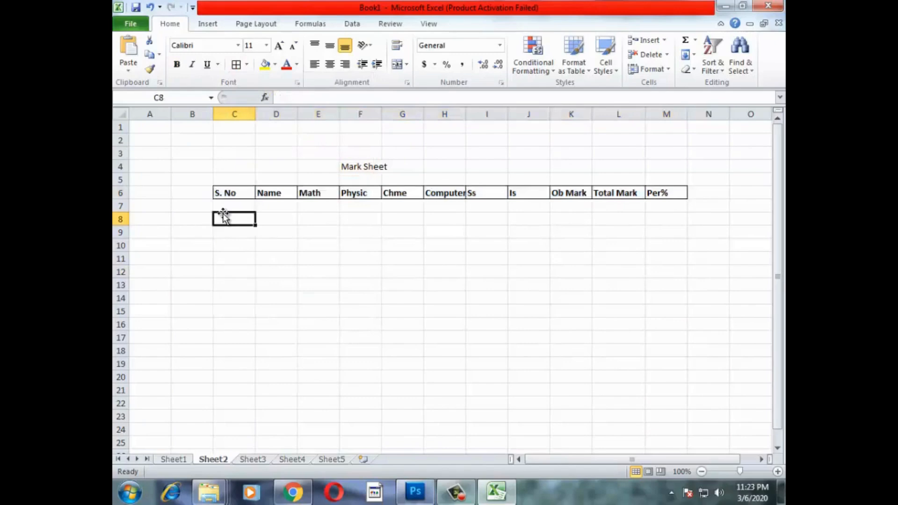
click(230, 204)
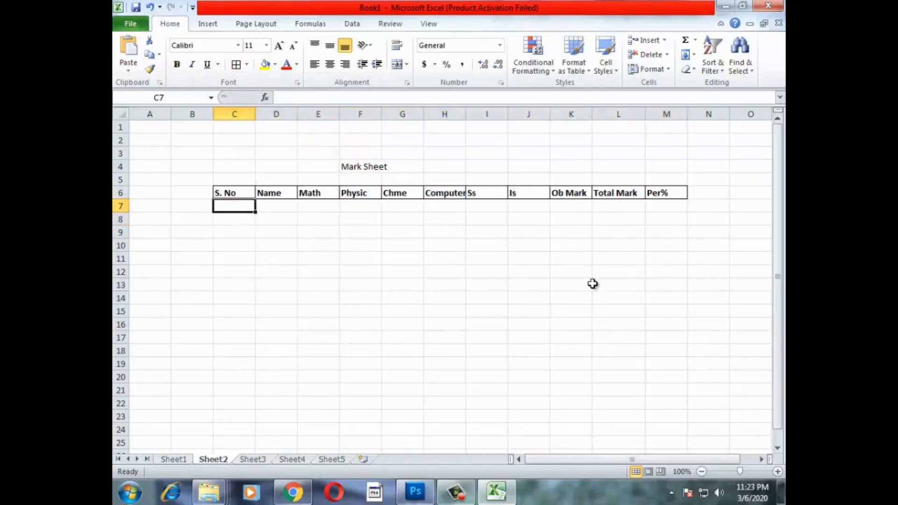
drag(468, 113, 470, 113)
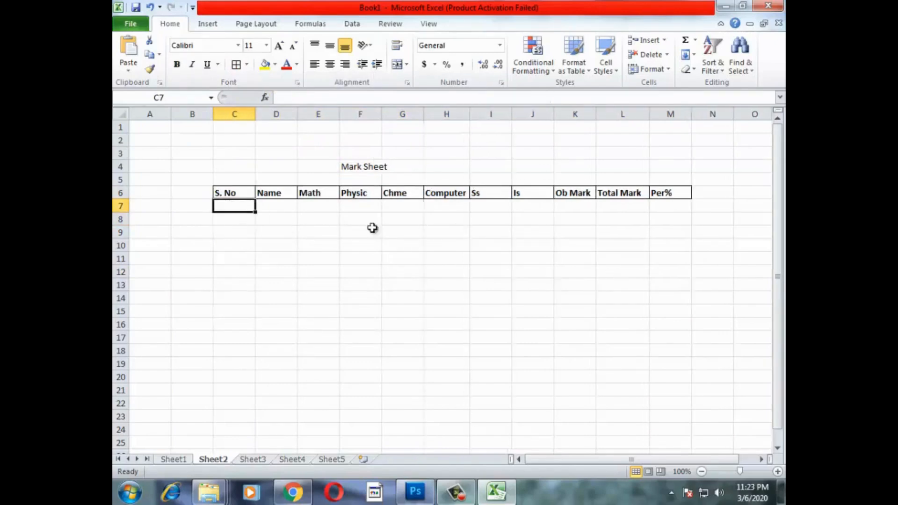
Step: Fill C7:C15 with the series 1 through 9 in the S. No column
text(1)
key(Return)
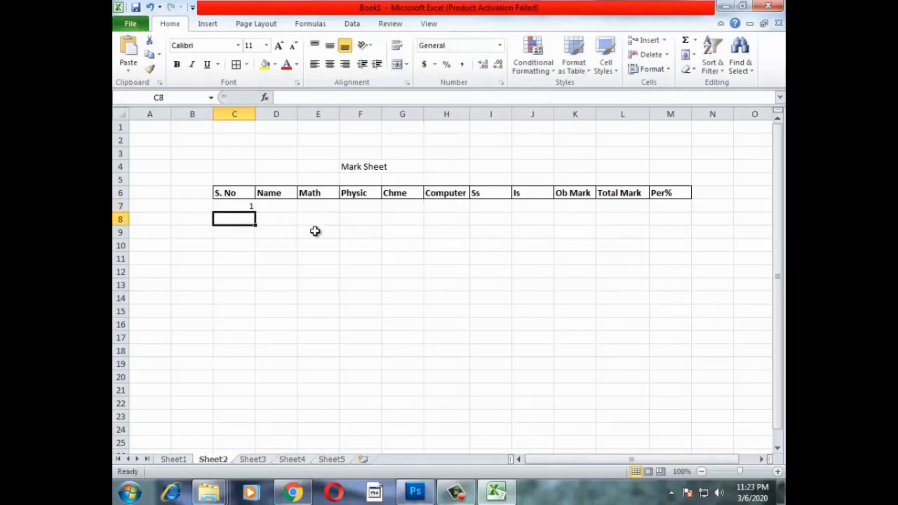
click(238, 208)
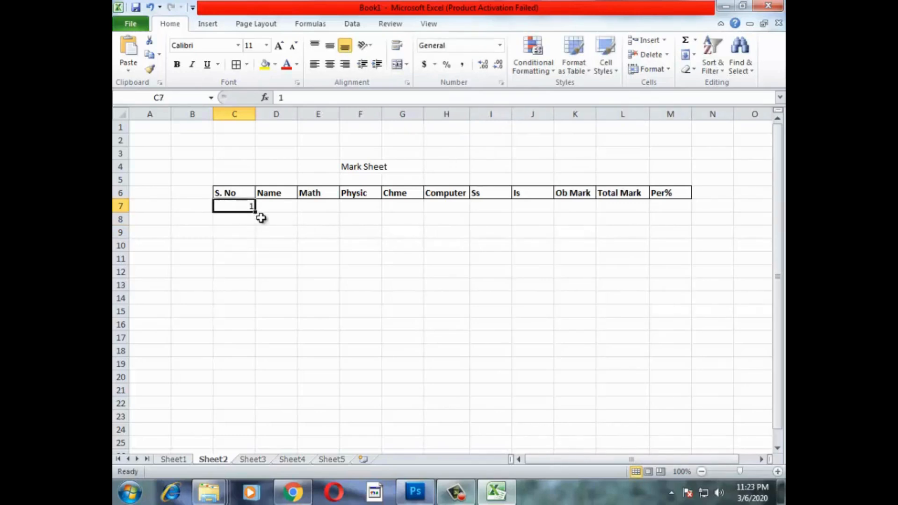
drag(257, 212, 261, 326)
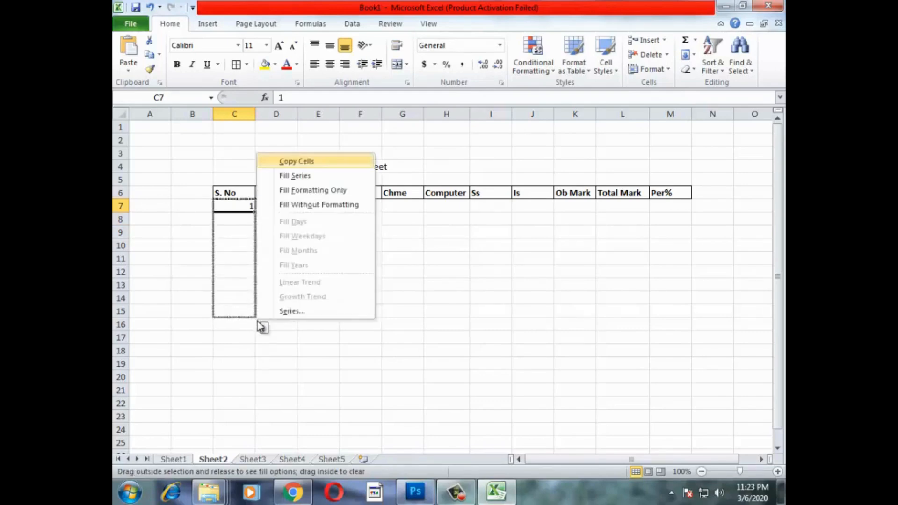
click(301, 179)
click(284, 208)
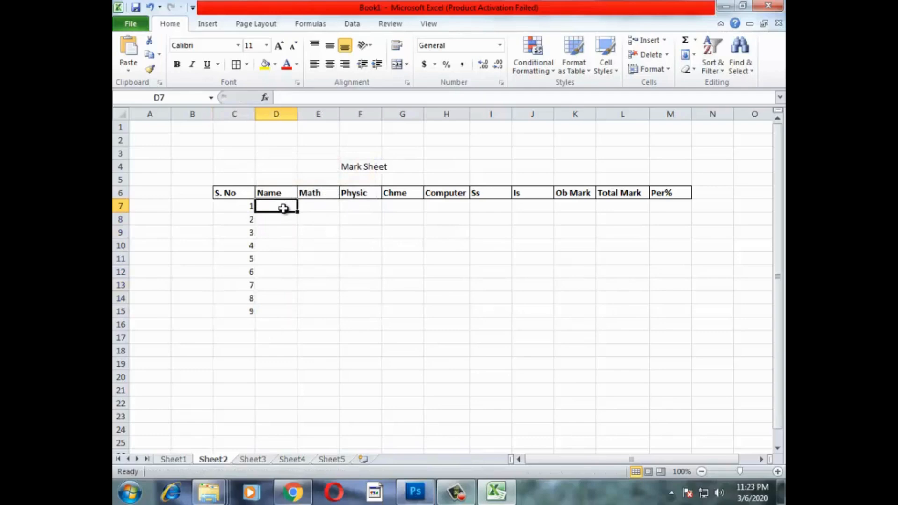
Step: Enter nine student names down D7:D15, one per serial number
text(Asad)
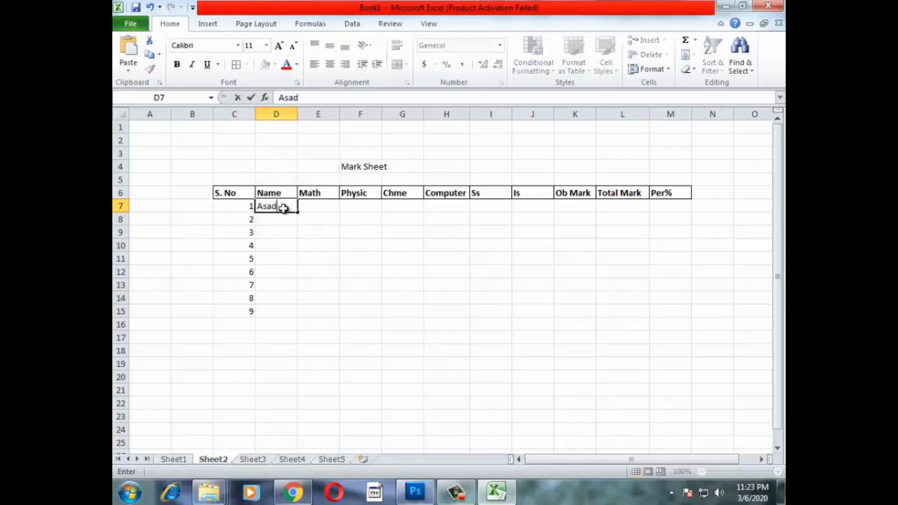
key(Return)
text(Ali)
key(Return)
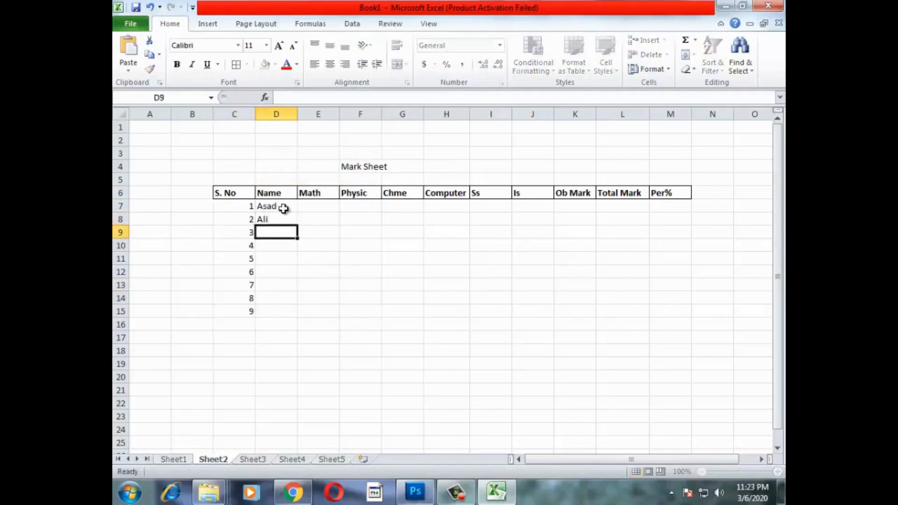
text(Karman)
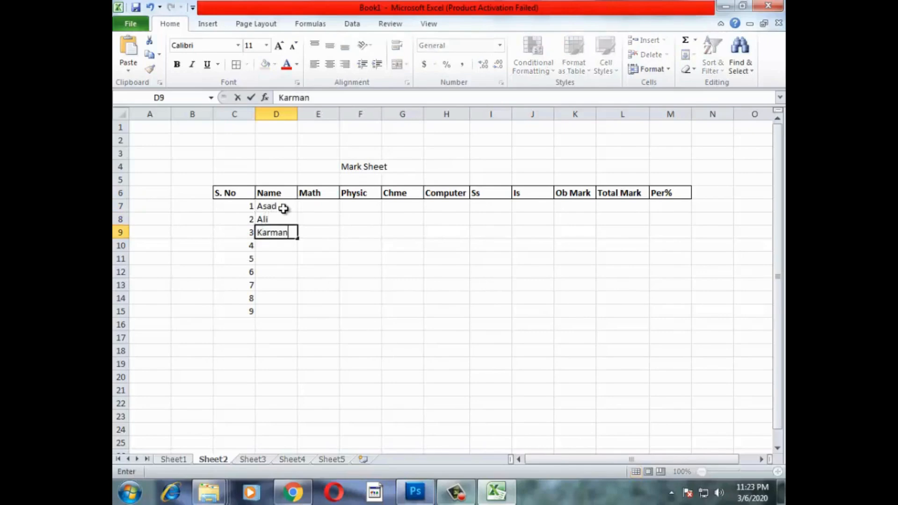
key(Return)
text(Asa)
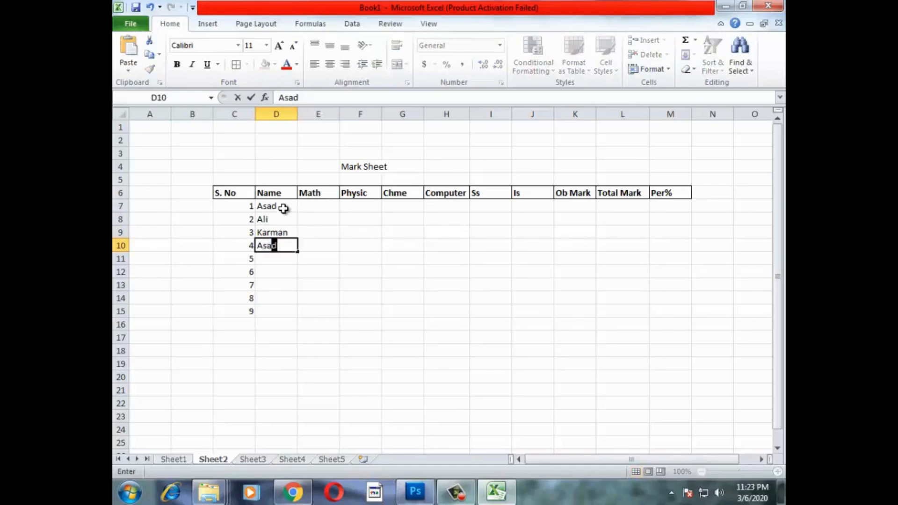
key(BackSpace)
key(BackSpace)
key(BackSpace)
key(Return)
text(Imran)
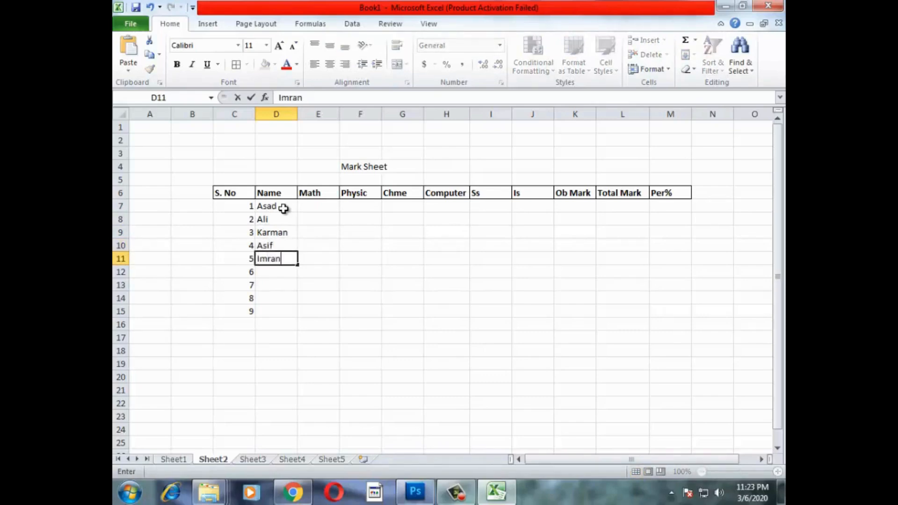
key(Return)
text(Kamrans)
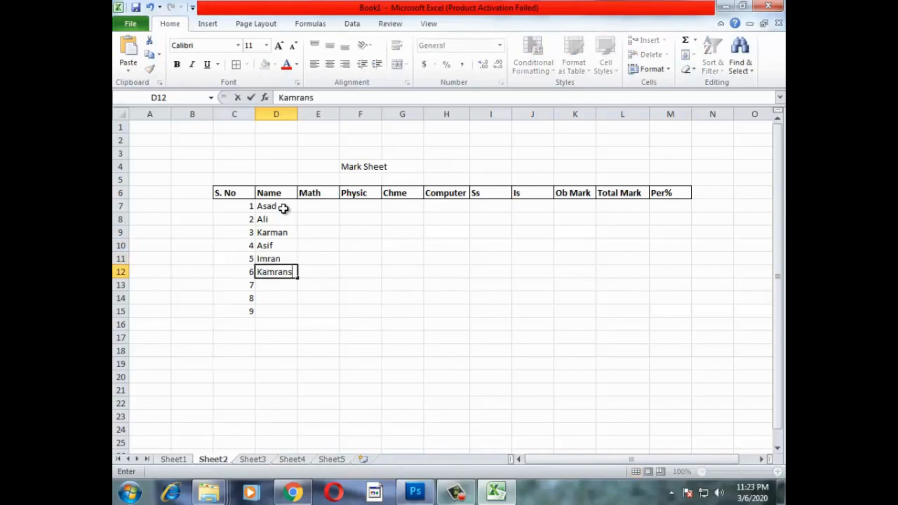
key(Return)
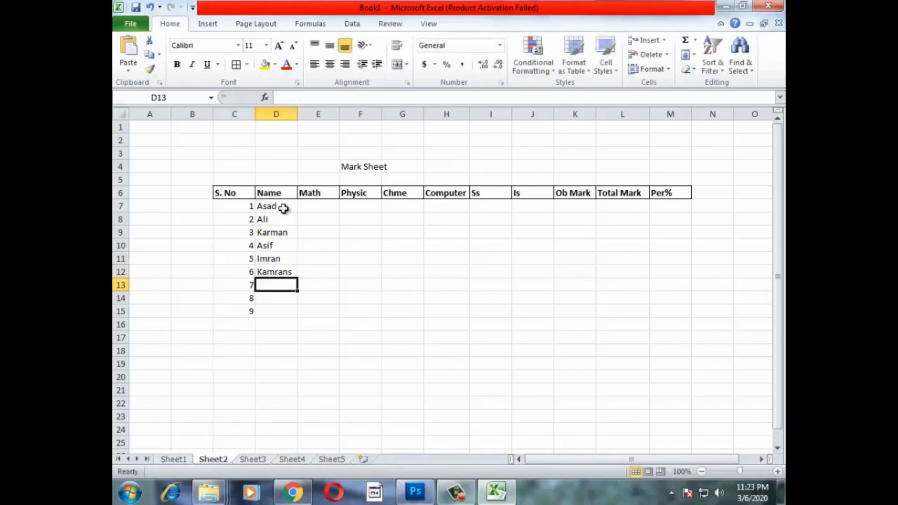
text(Sha)
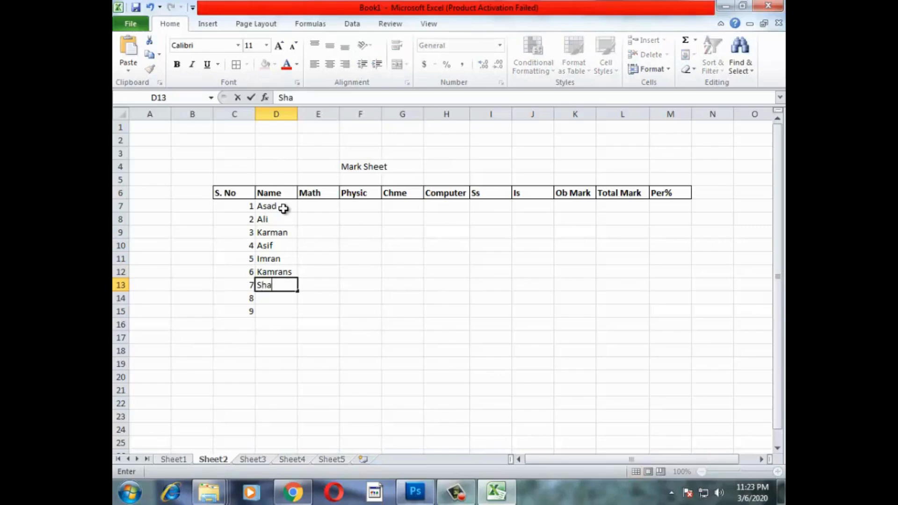
text(hid)
key(Return)
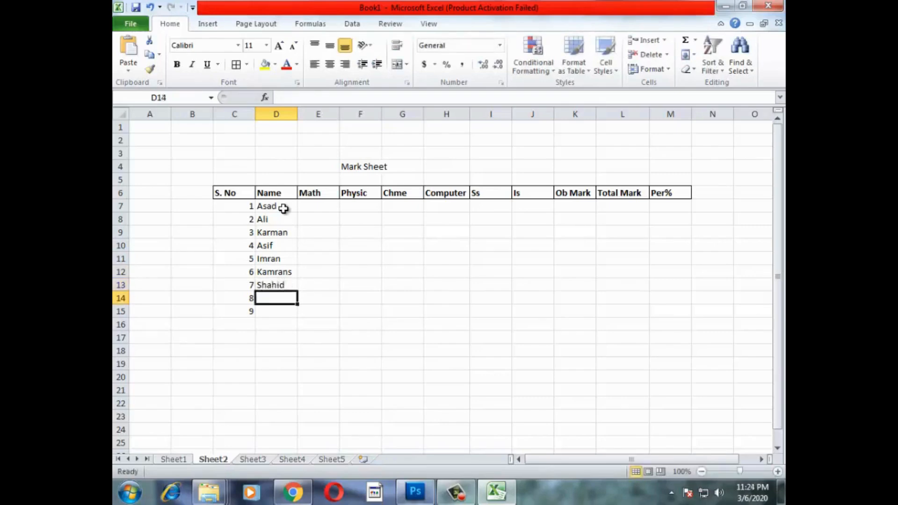
text(Ali Nawaz)
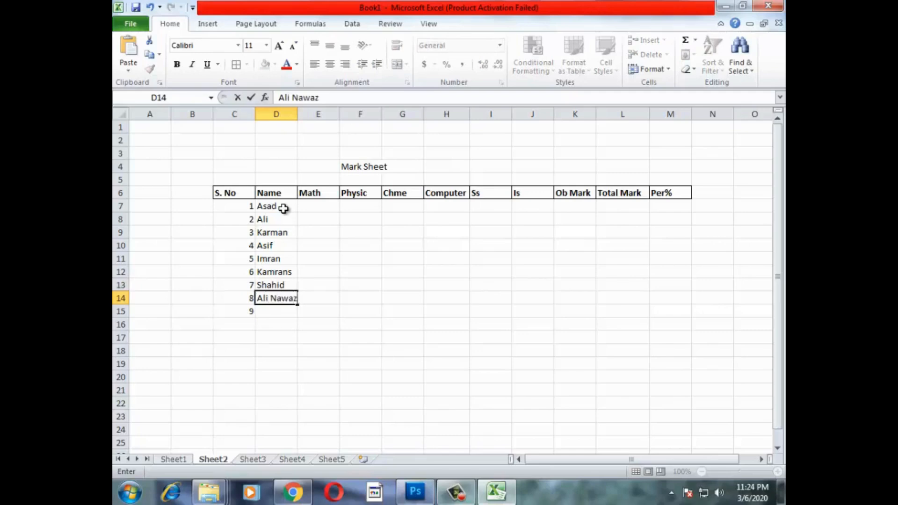
key(Return)
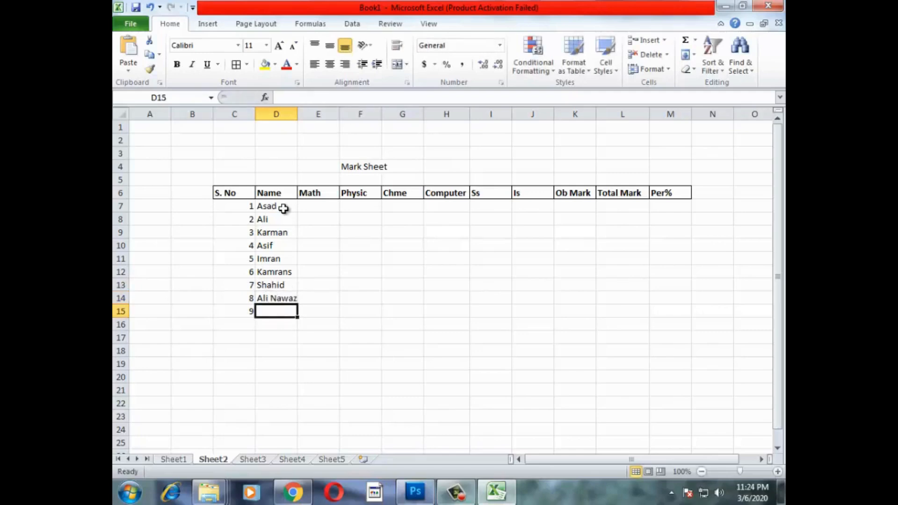
text(Tahair)
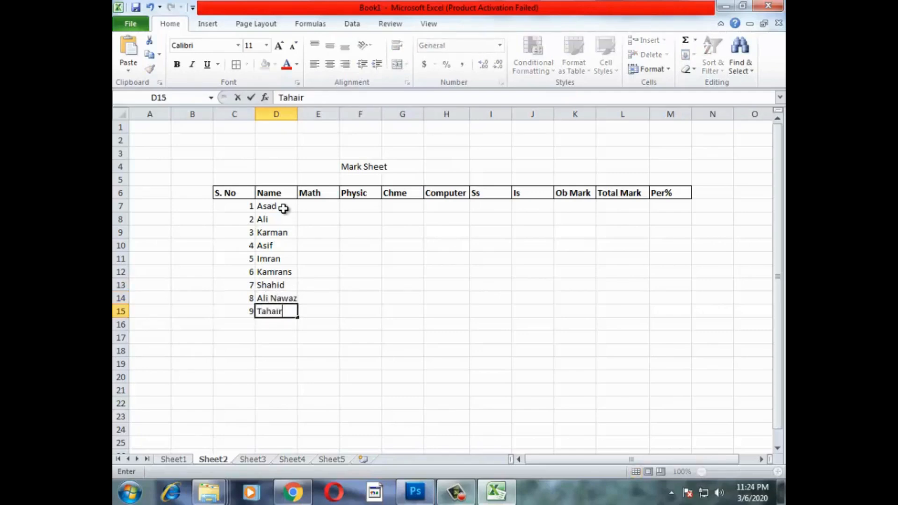
key(Tab)
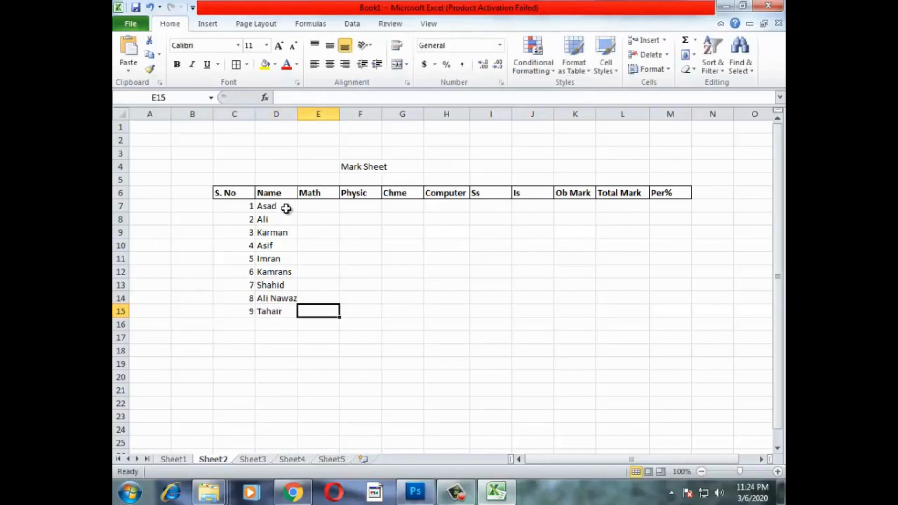
click(312, 206)
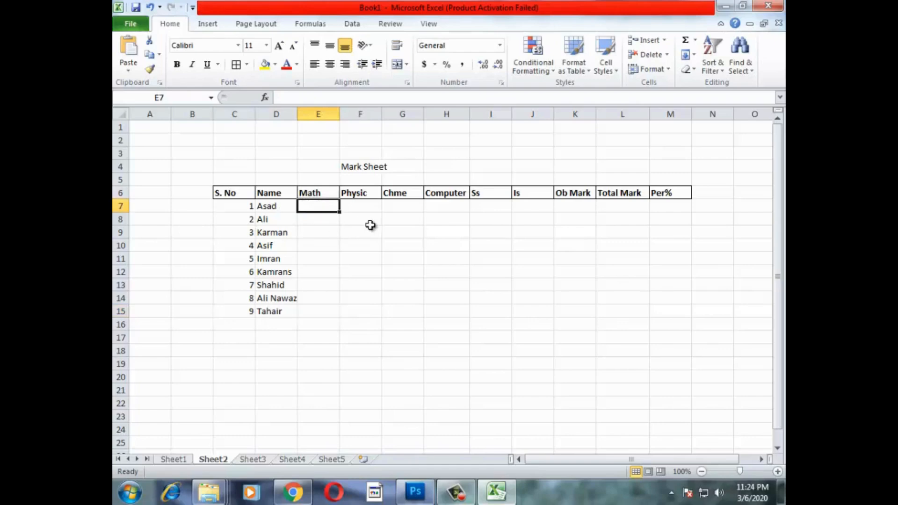
Step: Enter Math marks 88, 78, 98, 58, 68, 48, 57, 58, 58 down E7:E15
text(88)
key(Return)
text(78)
key(Return)
text(9)
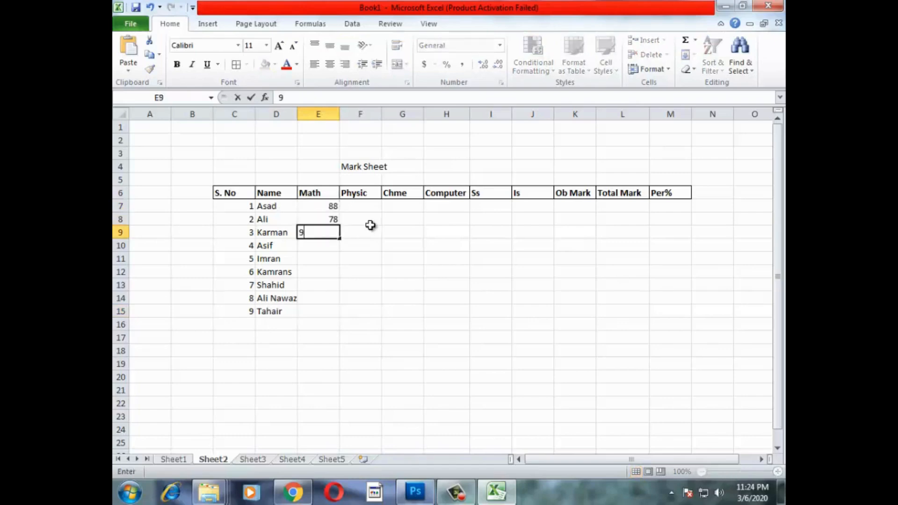
text(8)
key(Return)
text(58)
key(Return)
text(68)
key(Return)
text(4)
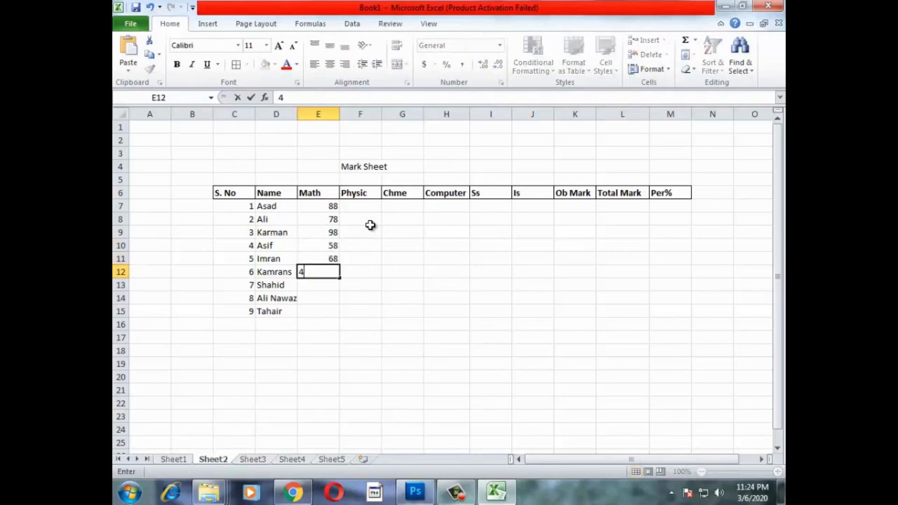
text(8)
key(Return)
text(57)
key(Return)
text(58)
key(Return)
text(58)
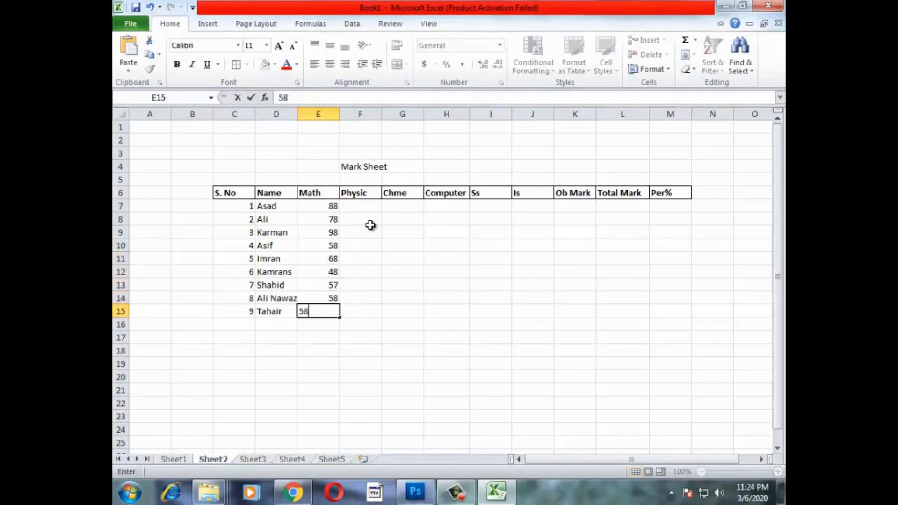
key(Return)
Step: Enter Physic marks 58, 58, 69, 68, 58, 47, 58, 25, 68 down F7:F15
key(Right)
key(Right)
key(Up)
key(Up)
key(Up)
key(Up)
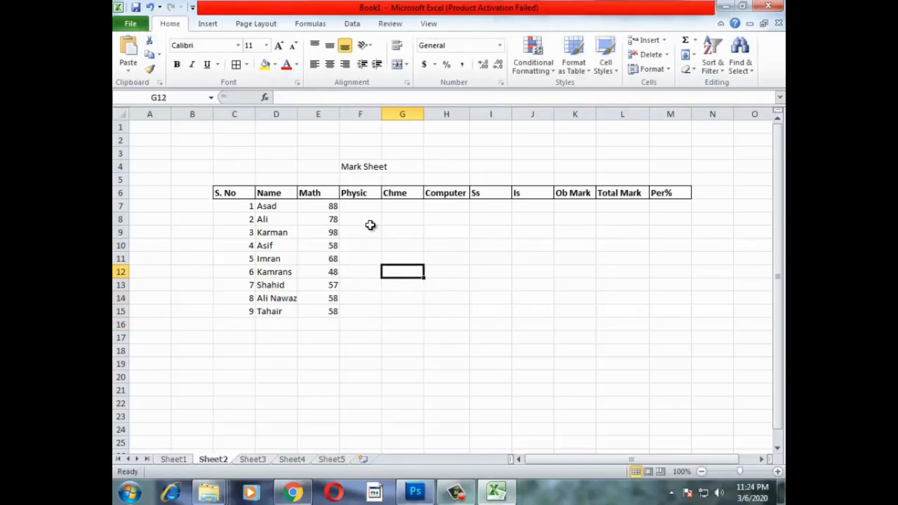
key(Up)
key(Up)
key(Up)
key(Up)
key(Up)
key(Left)
text(5)
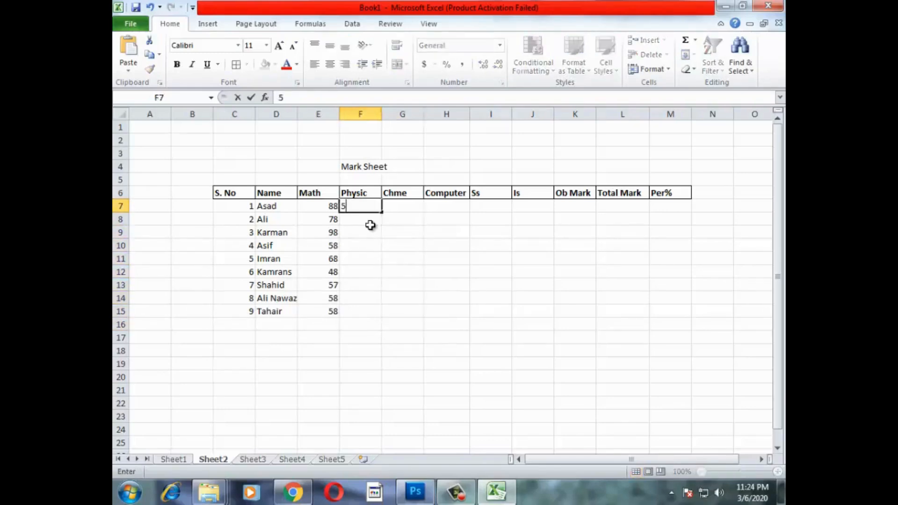
text(8)
key(Return)
text(58)
key(Return)
text(69)
key(Return)
text(68)
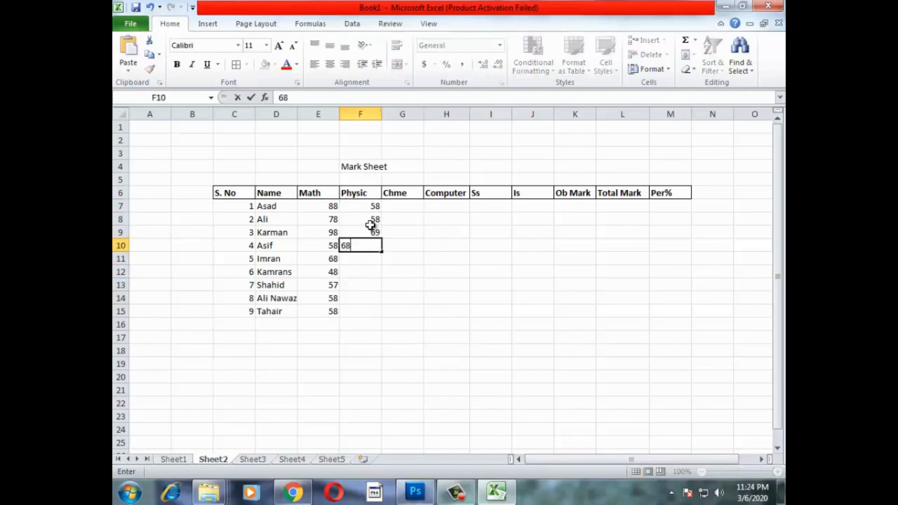
key(Return)
text(58)
key(Return)
text(47)
key(Return)
text(58)
key(Return)
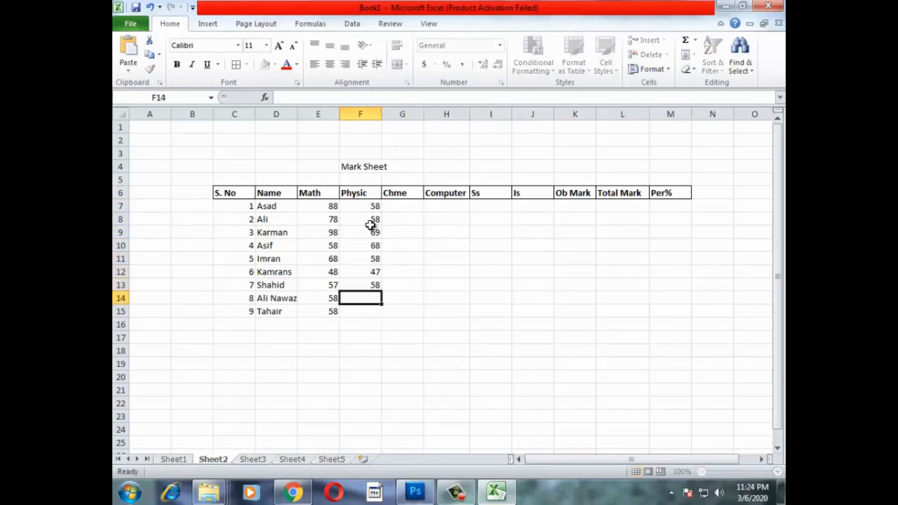
text(25)
key(Return)
text(68)
key(Return)
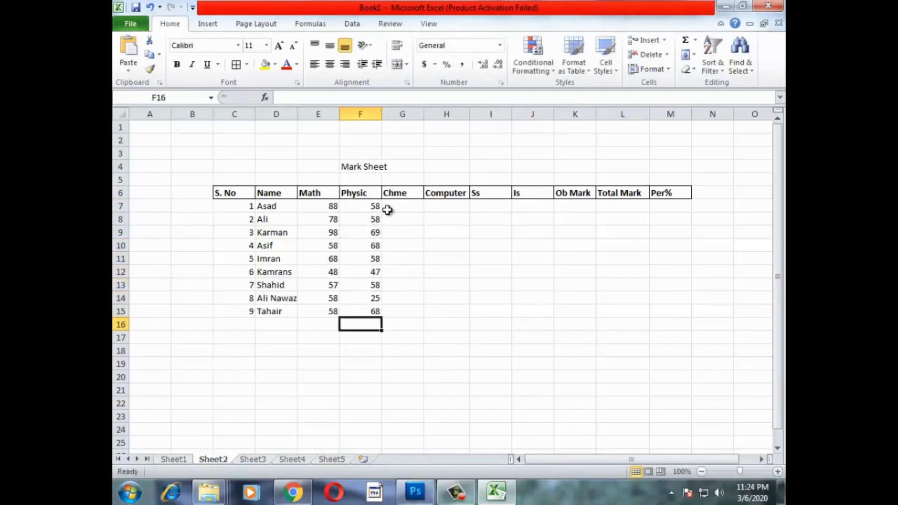
Step: Enter Chme marks 57, 58, 69, 68, 58, 48, 57, 58, 54 down G7:G15
click(387, 210)
text(57)
key(Return)
text(58)
key(Return)
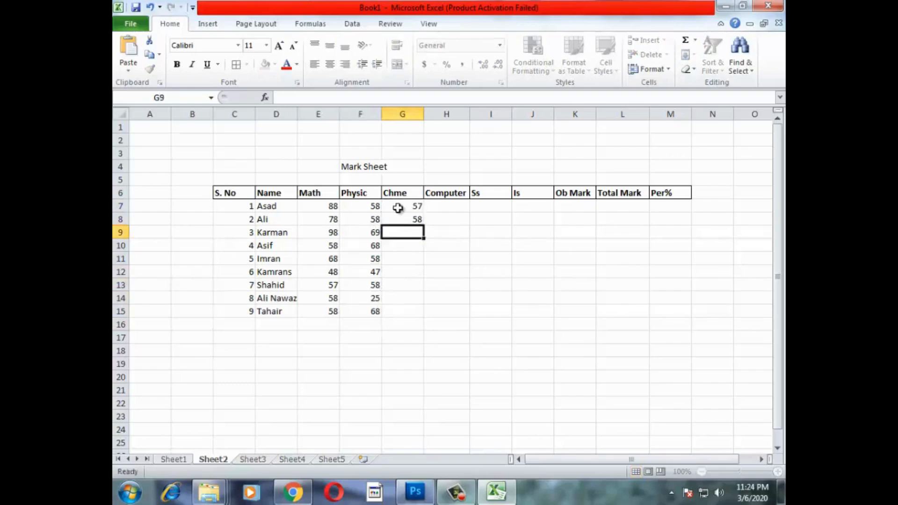
text(69)
key(Return)
text(68)
key(Return)
text(58)
key(Return)
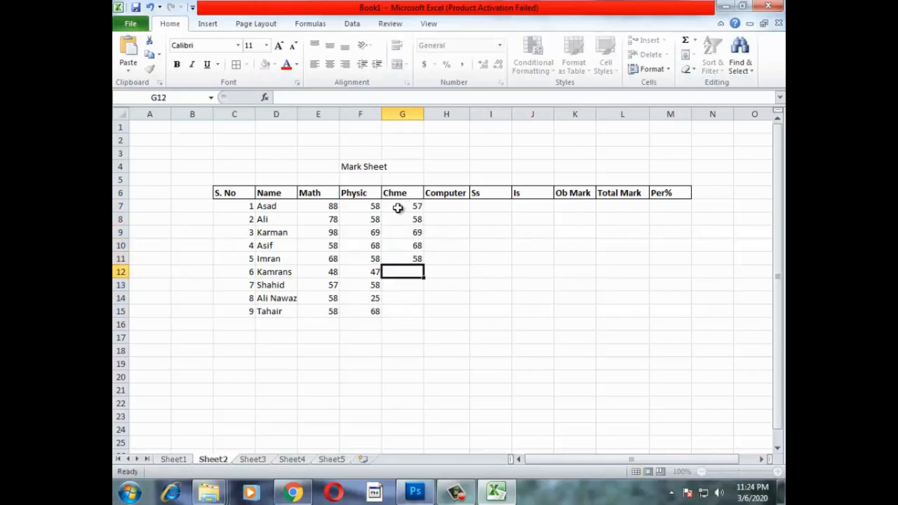
text(48)
key(Return)
text(57)
key(Return)
text(58)
key(Return)
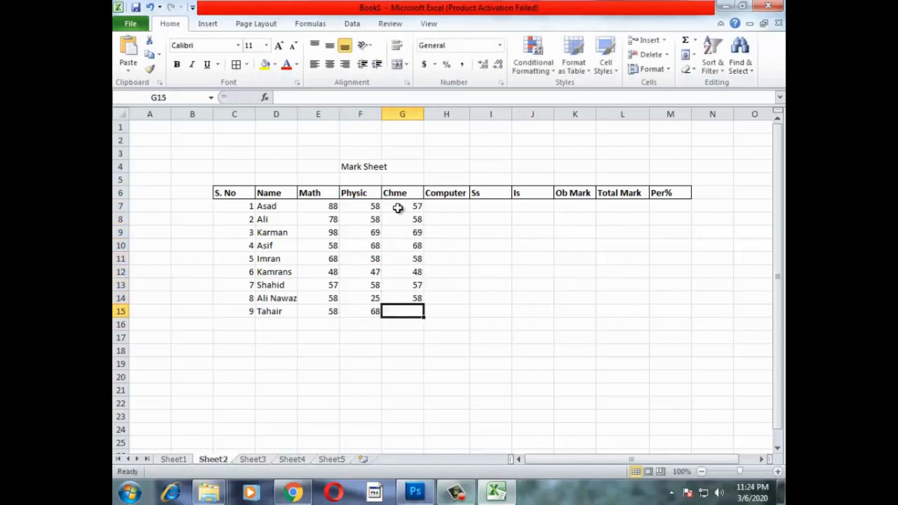
text(54)
key(Return)
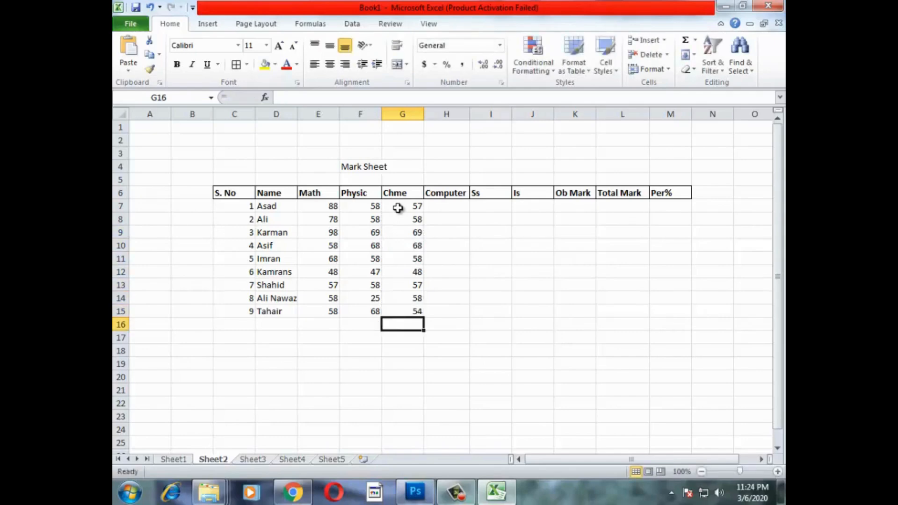
click(455, 205)
Step: Enter the Computer marks 57, 58, 69, 25, 36, 58, 57, 58, 58 in H7:H15
text(57)
key(Return)
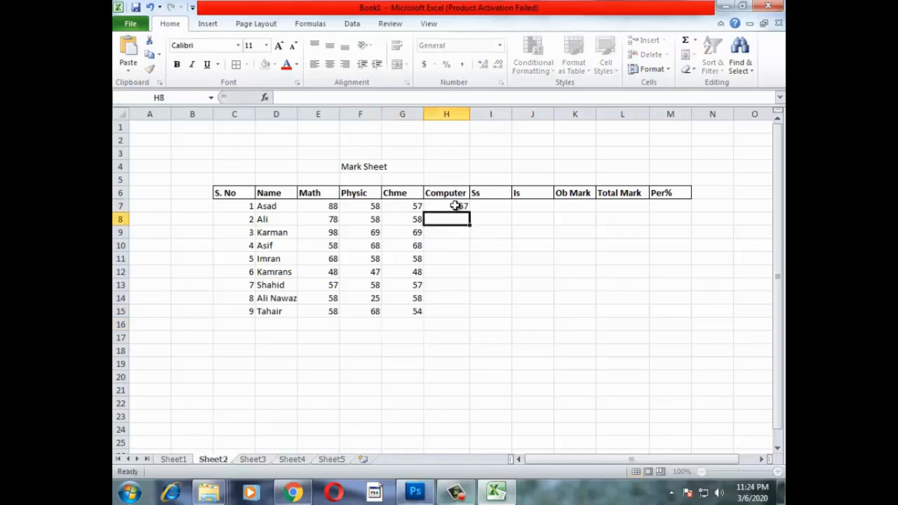
text(58)
key(Return)
text(69)
key(Return)
text(25)
key(Return)
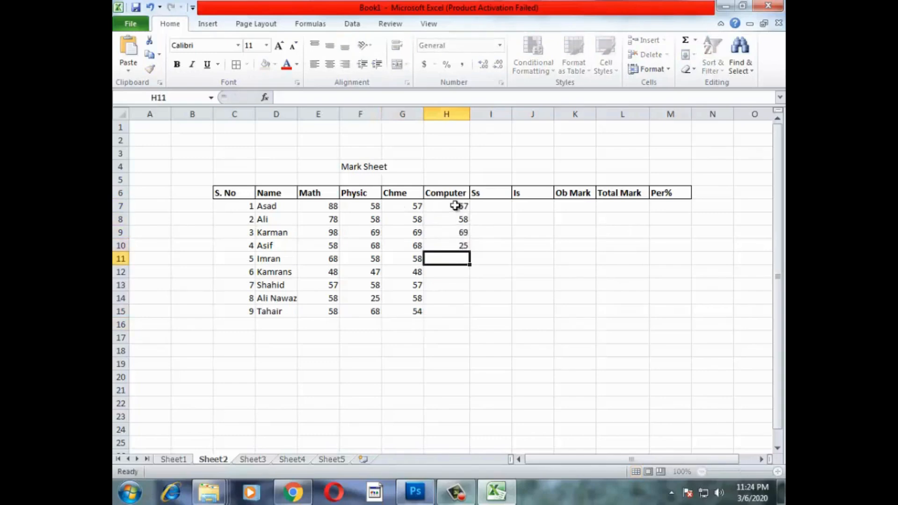
text(36)
key(Return)
text(58)
key(Return)
text(57)
key(Return)
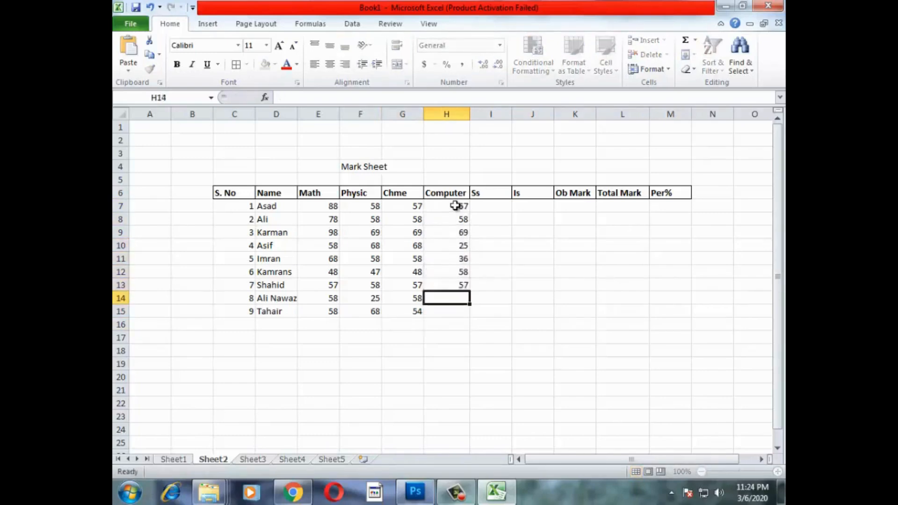
text(58)
key(Return)
text(58)
key(Return)
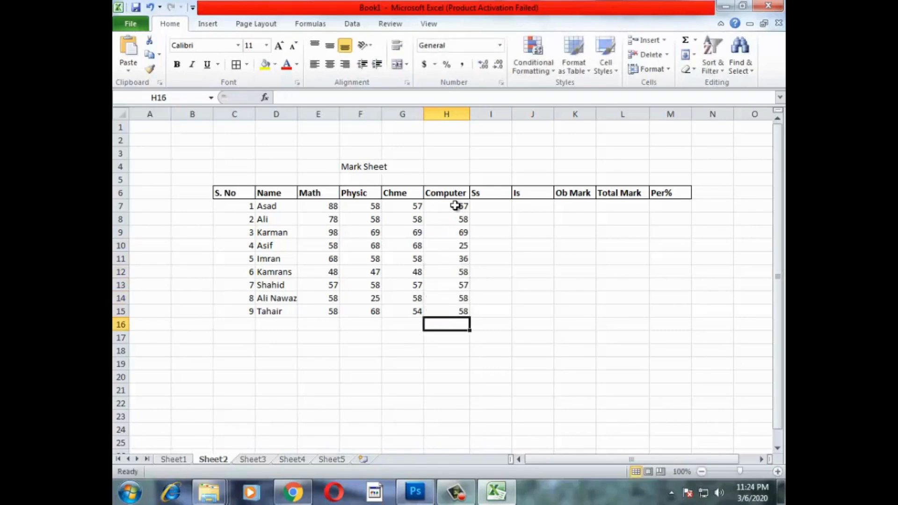
Step: Enter the Ss marks 48, 57, 25, 36, 35, 69, 68, 99, 68 in I7:I15
key(Right)
key(Up)
key(Up)
key(Up)
key(Up)
key(Up)
key(Up)
key(Up)
key(Up)
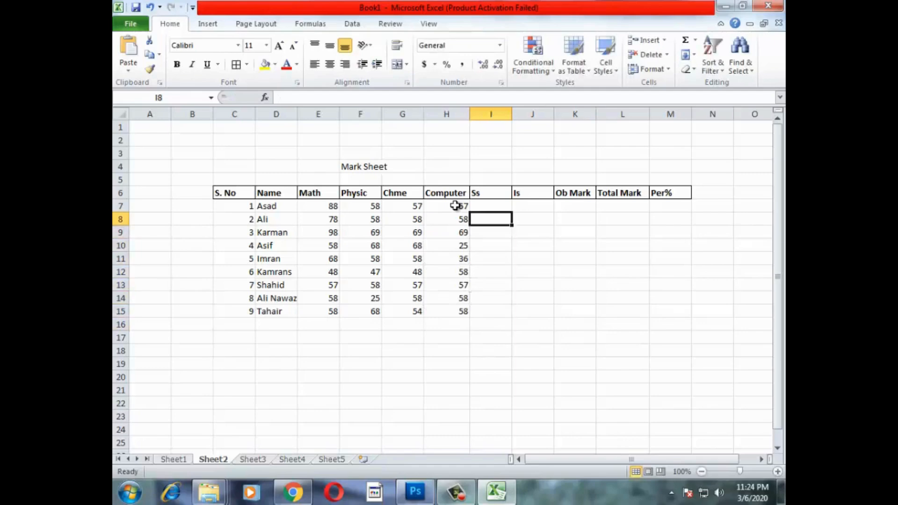
key(Up)
text(48)
key(Return)
text(57)
key(Return)
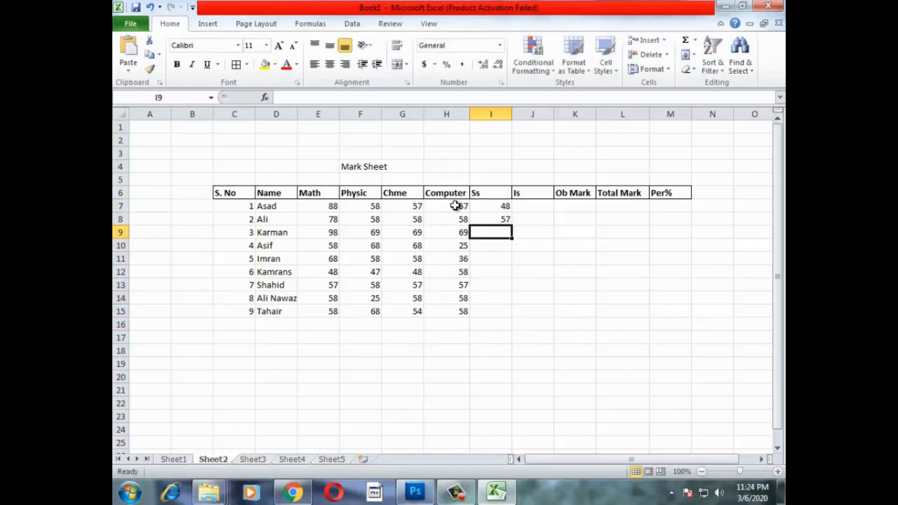
text(25)
key(Return)
text(36)
key(Return)
text(35)
key(Return)
text(6)
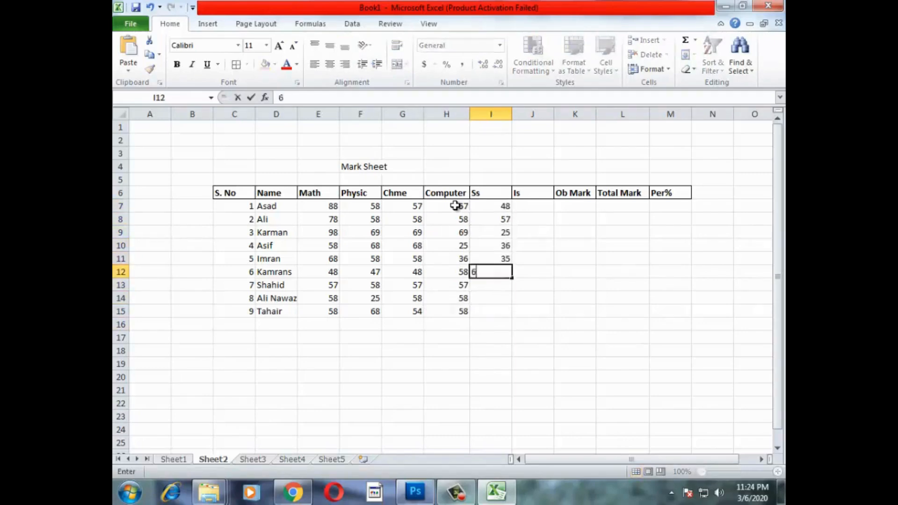
text(9)
key(Return)
text(68)
key(Return)
text(99)
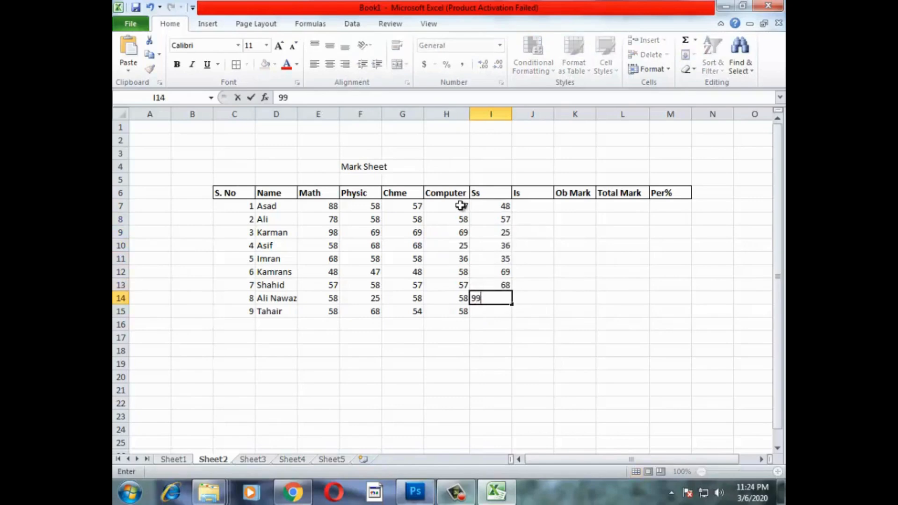
key(Return)
text(68)
key(Return)
Step: Enter the Is marks 58, 57, 58, 69, 58, 54, 25, 36, 58 in J7:J15
key(Right)
key(Up)
key(Up)
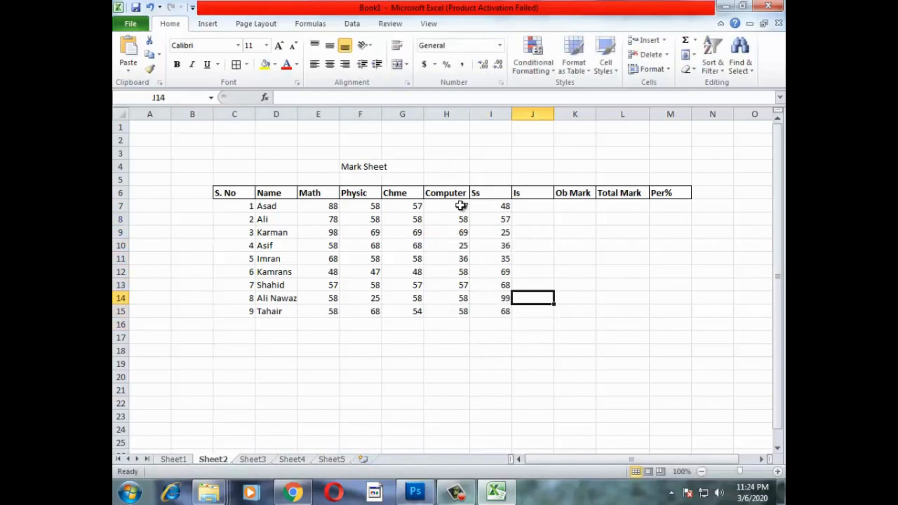
key(Up)
key(Up)
key(Up)
key(Up)
key(Up)
key(Up)
key(Up)
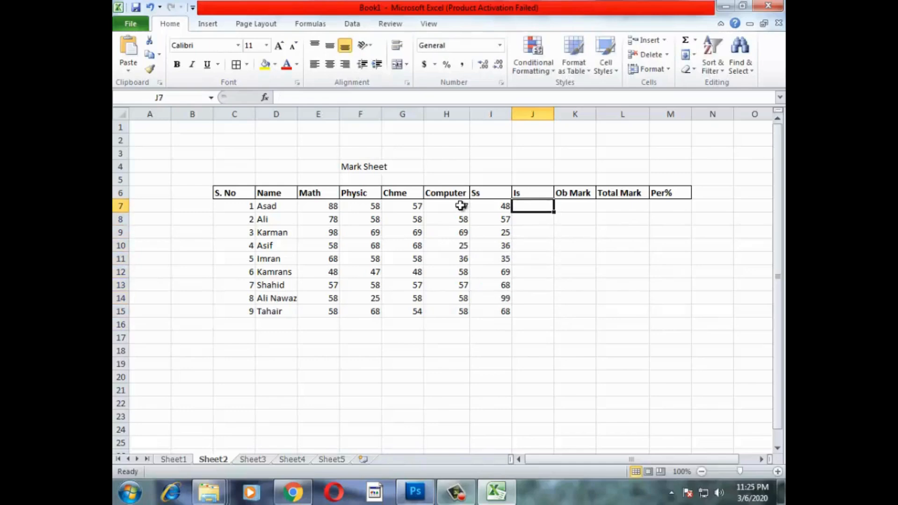
text(58)
key(Return)
text(57)
key(Return)
text(58)
key(Return)
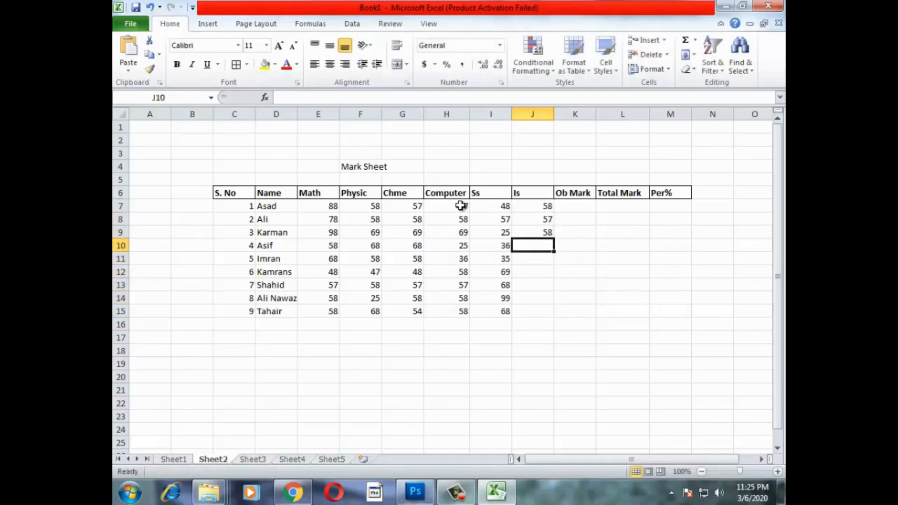
text(69)
key(Return)
text(58)
key(Return)
text(54)
key(Return)
text(2)
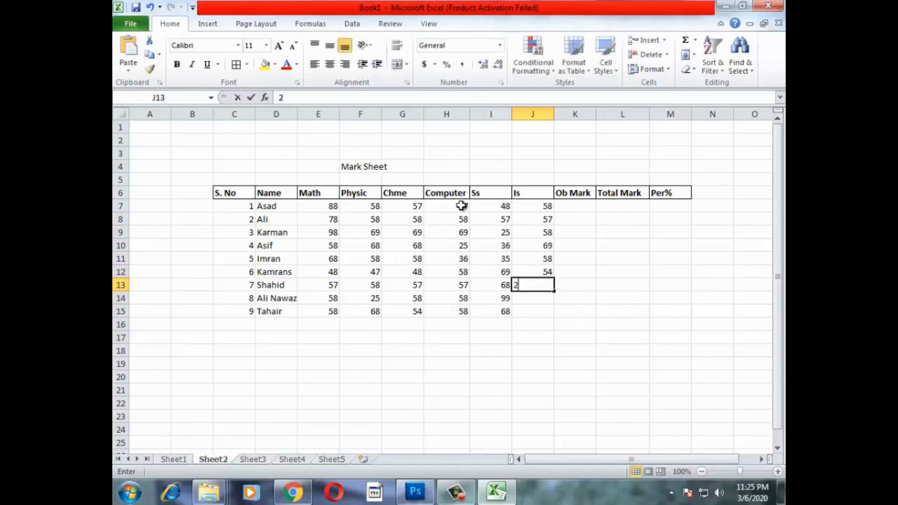
text(5)
key(Return)
text(36)
key(Return)
text(5)
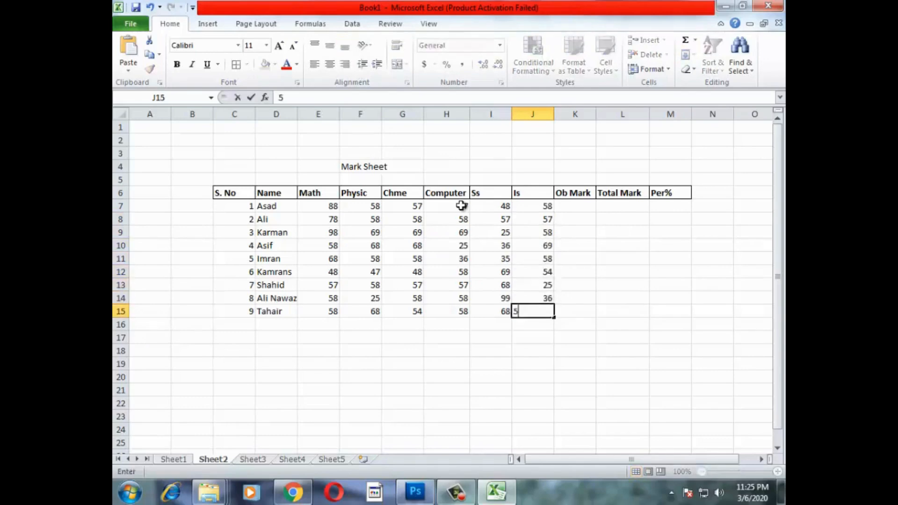
text(8)
key(Return)
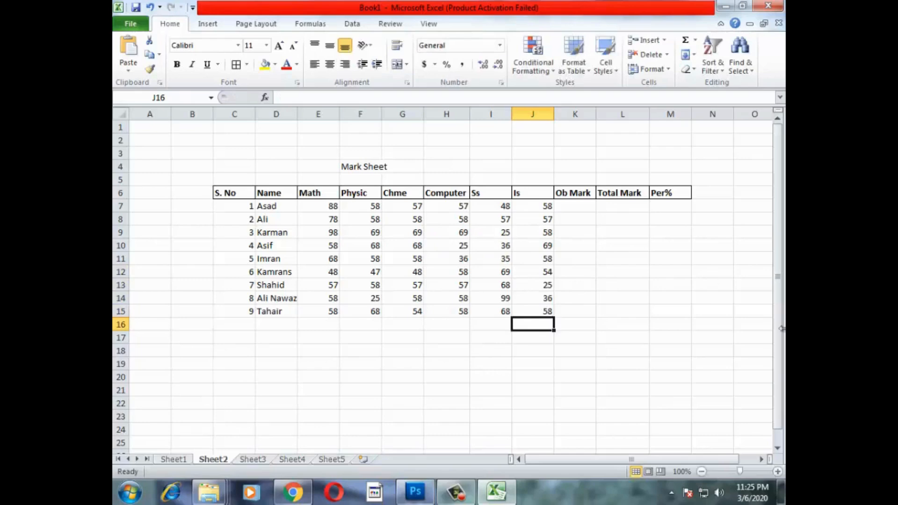
Step: Widen column K and fill the Total Mark cells L7:L15 with 800
drag(597, 112, 607, 113)
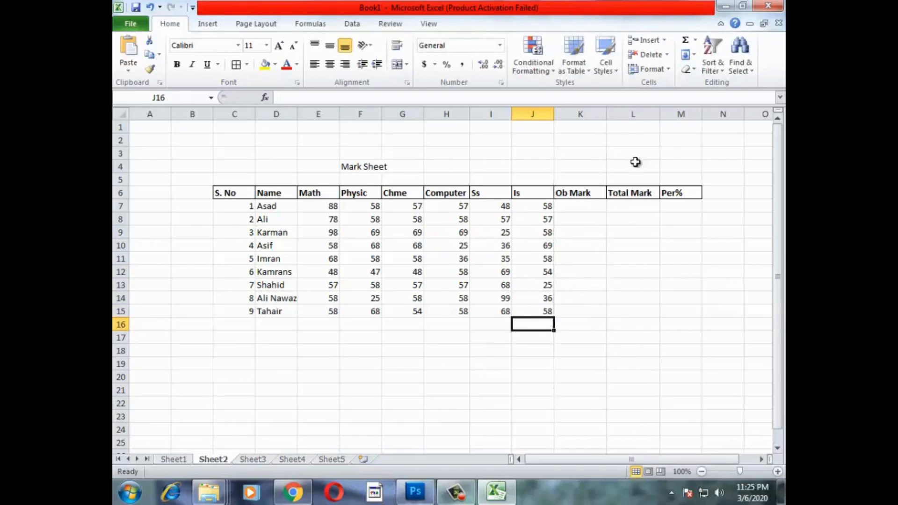
click(638, 205)
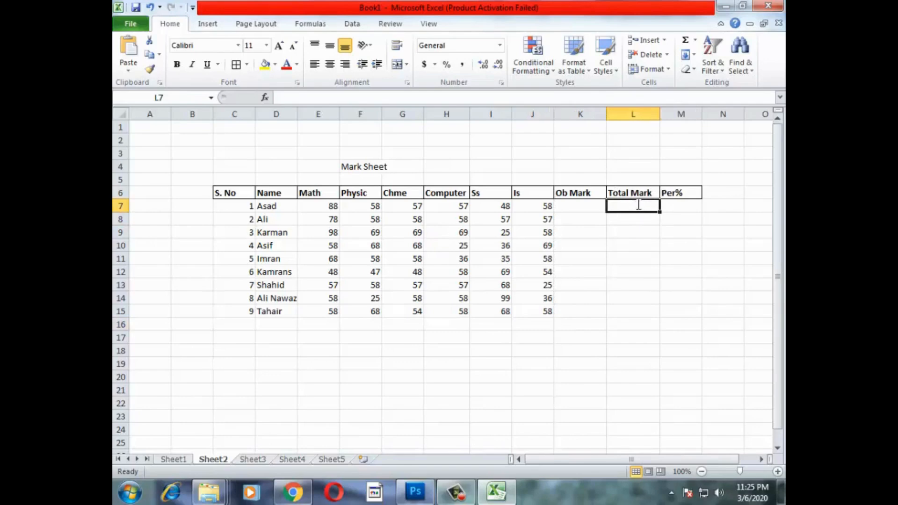
text(800)
key(Return)
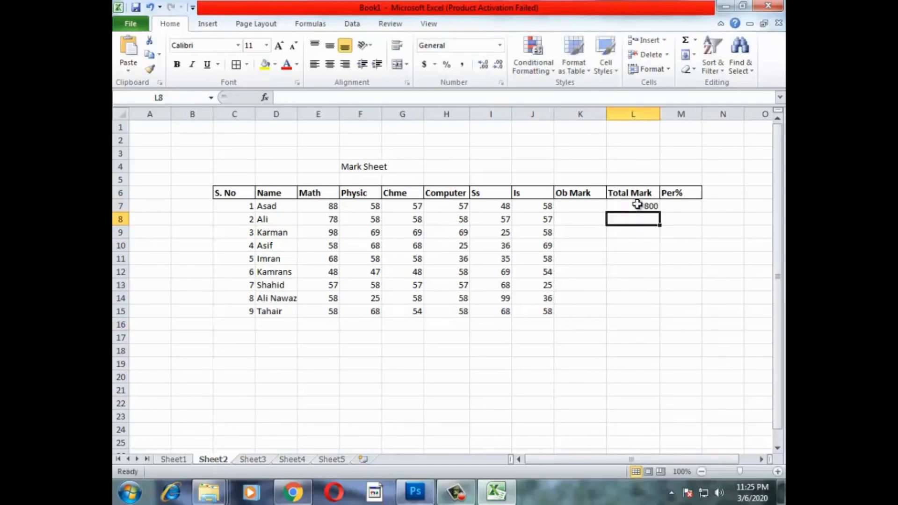
click(637, 204)
drag(661, 212, 656, 326)
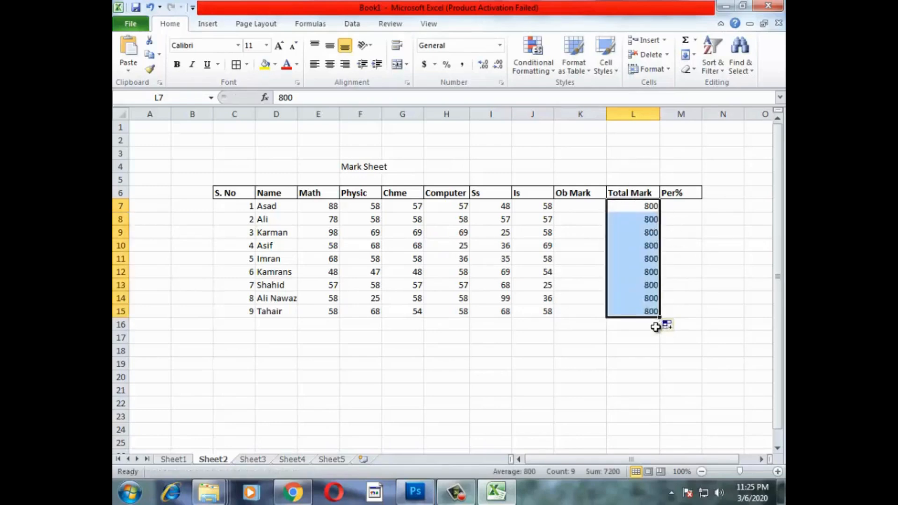
click(574, 208)
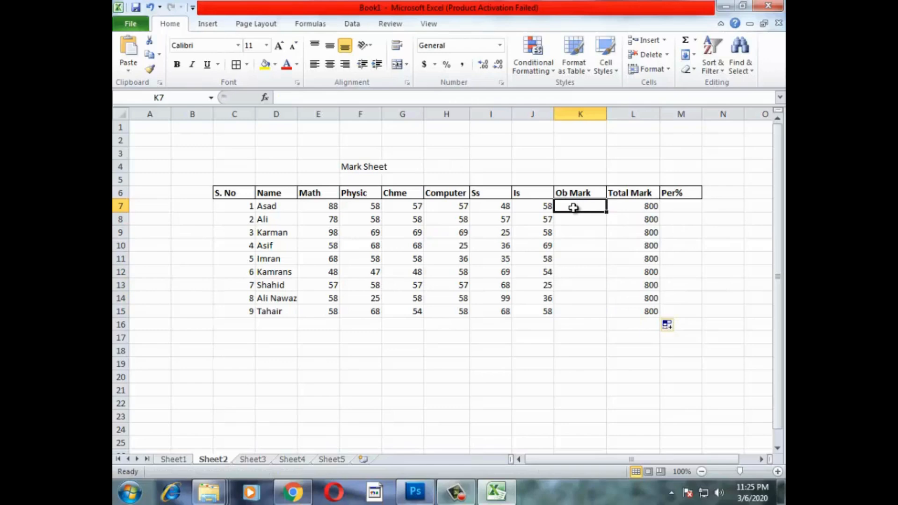
Step: Enter a SUM formula over the subject marks E7 to J7 in K7
text(=sum)
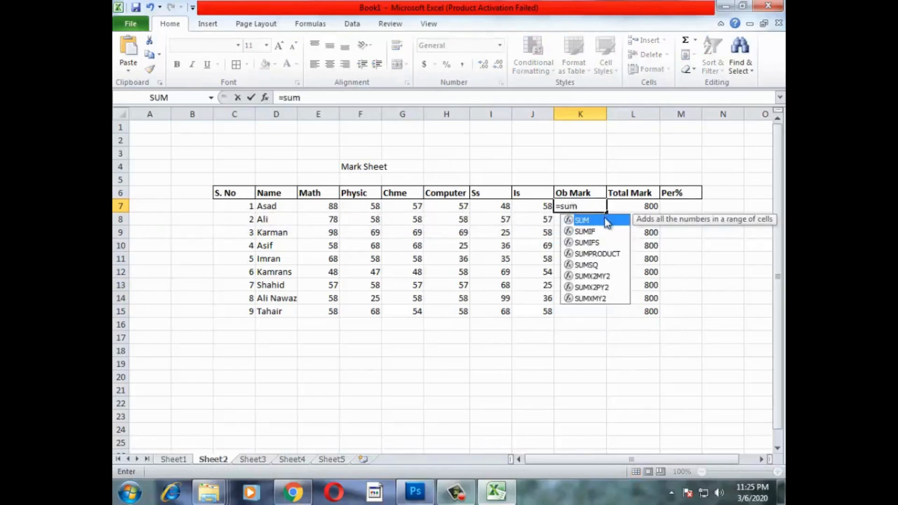
double_click(603, 220)
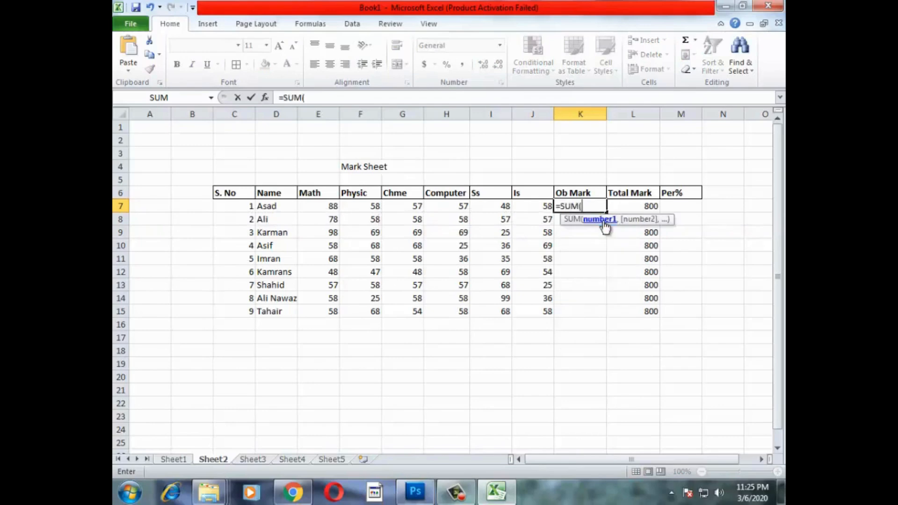
click(315, 207)
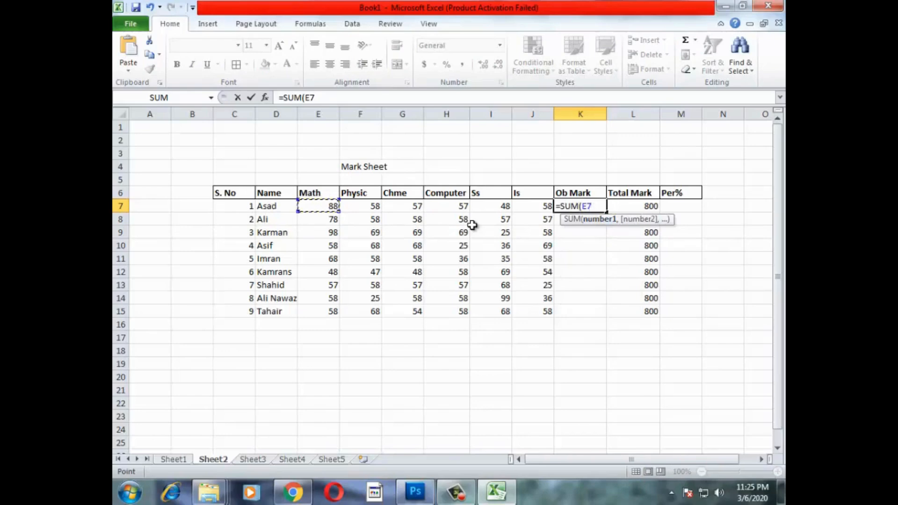
key(F8)
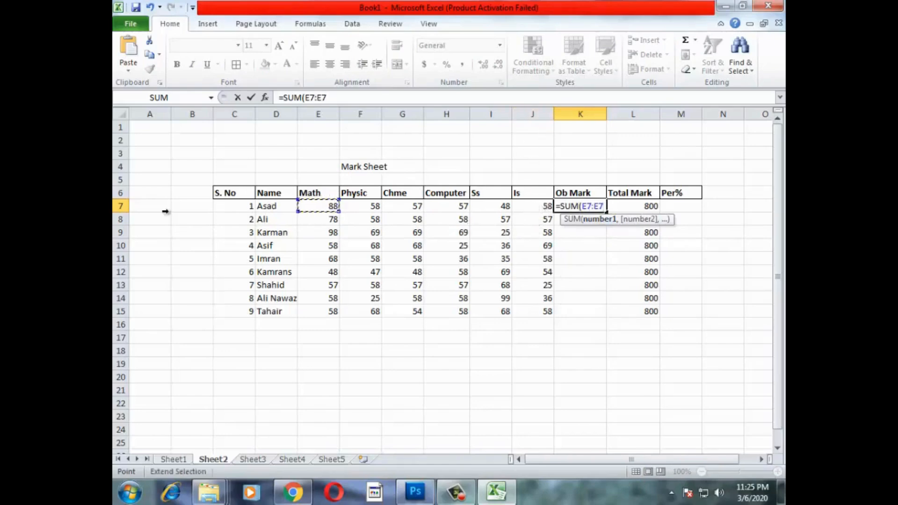
text(j7)
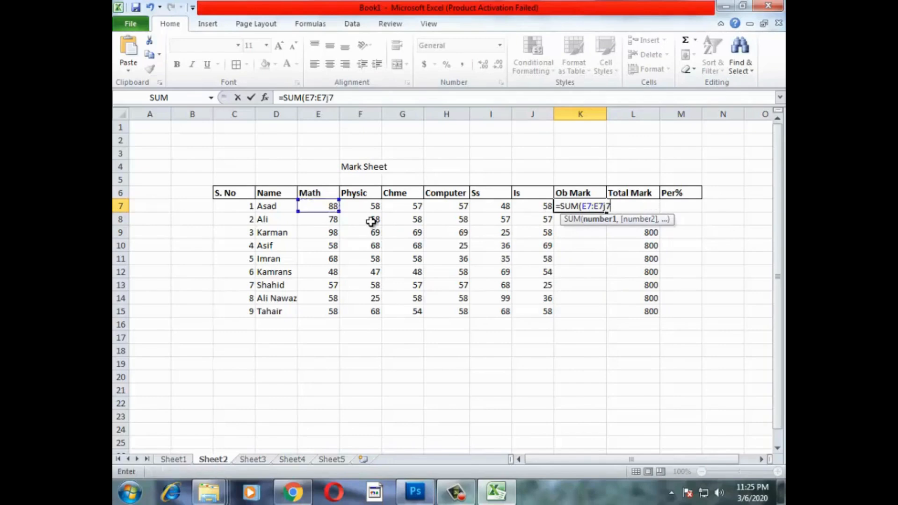
key(Return)
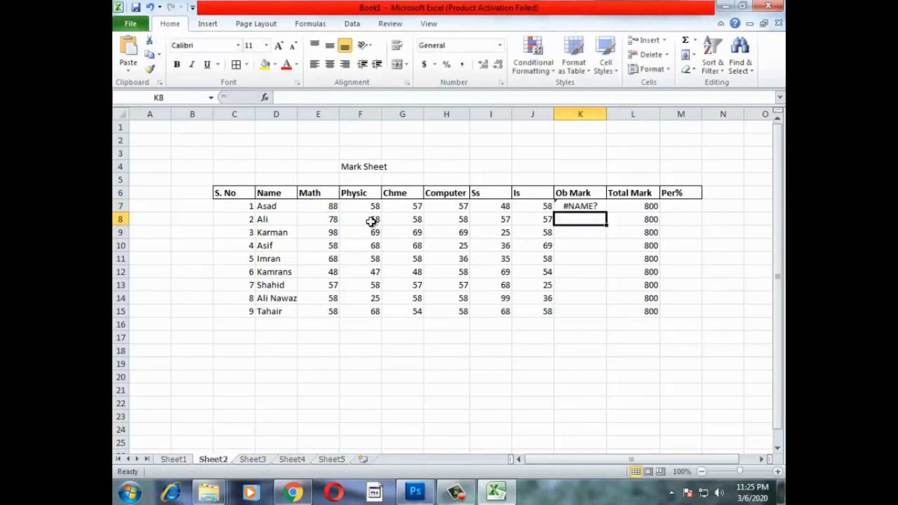
Step: Correct the K7 formula to =SUM(E7:J7), giving 366, and fill it down to K15
double_click(578, 206)
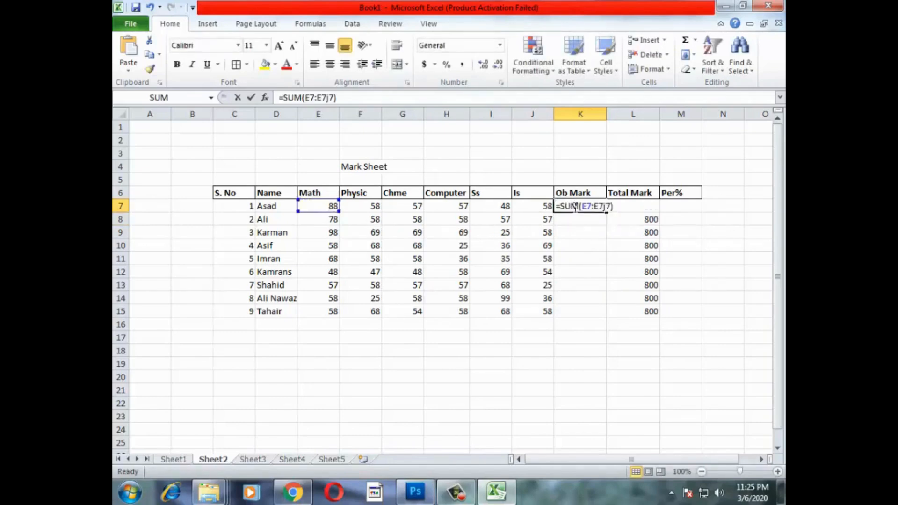
click(612, 207)
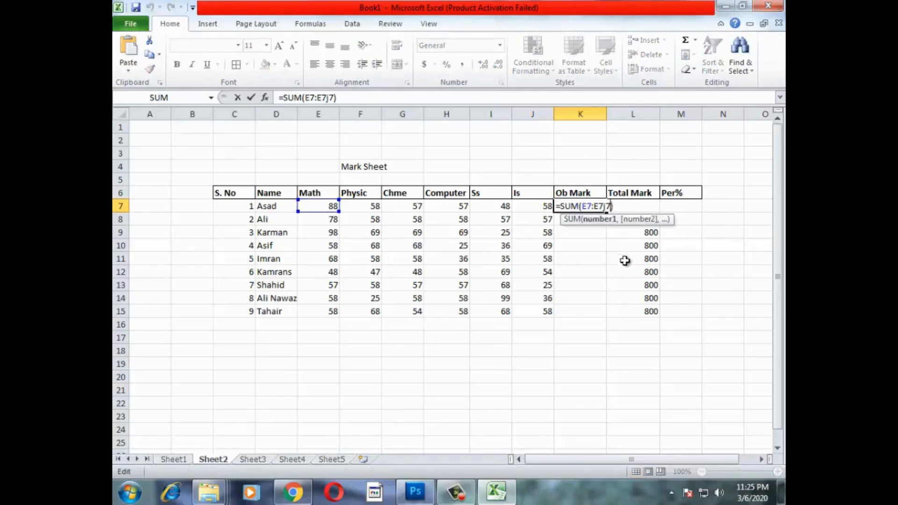
click(604, 205)
key(BackSpace)
key(BackSpace)
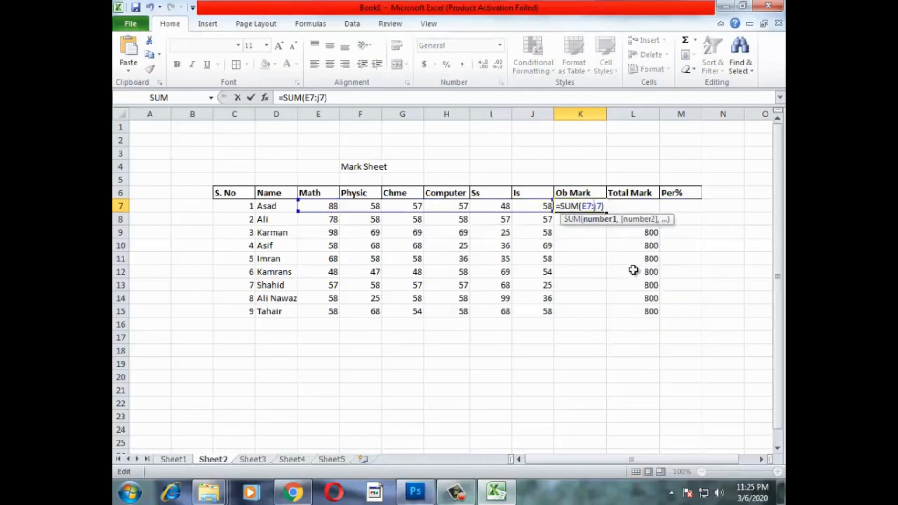
key(Return)
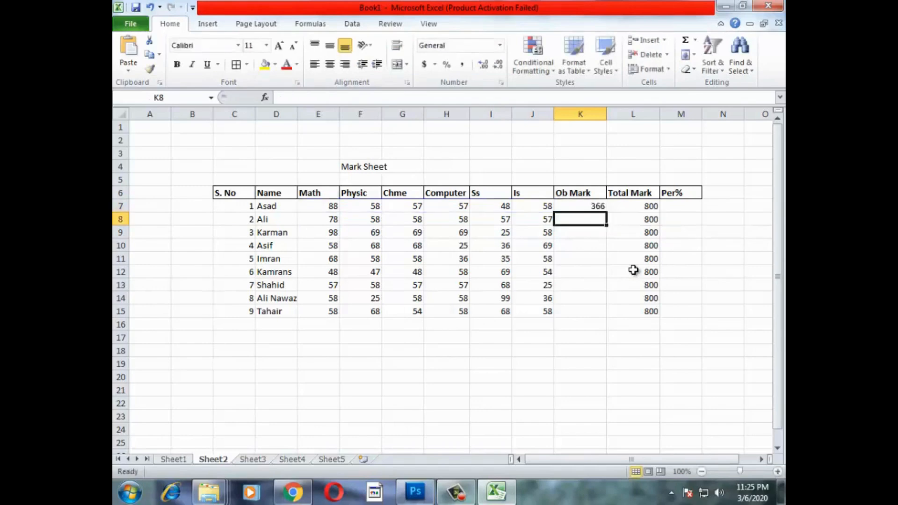
click(599, 207)
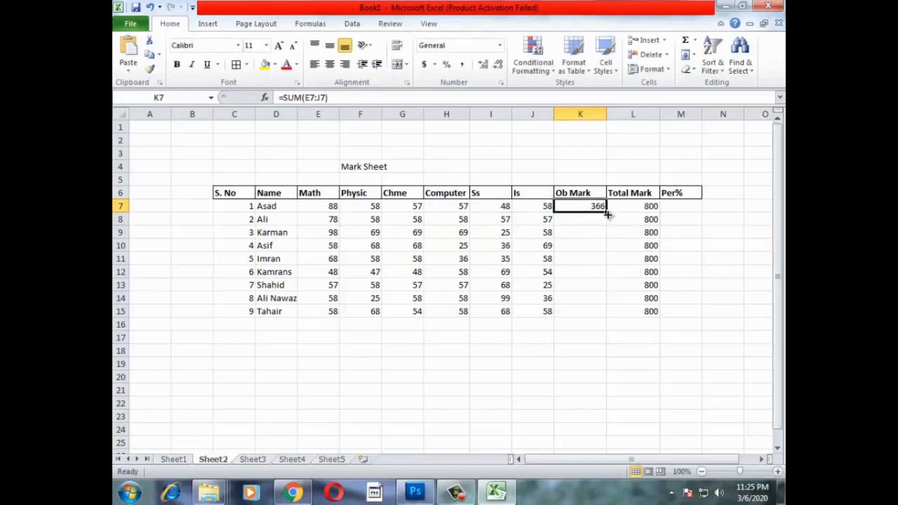
drag(607, 214, 607, 318)
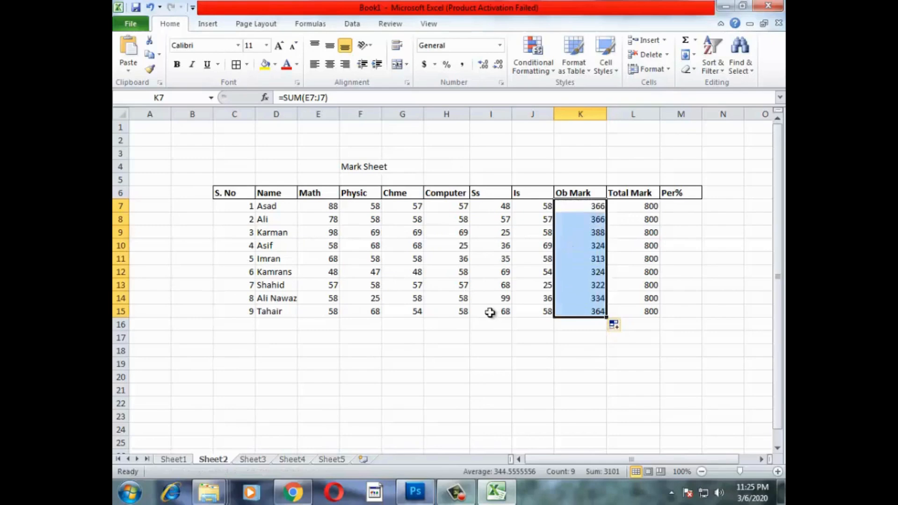
Step: Set Asad's marks in J7, I7 and H7 to 99, bringing his Ob Mark to 500
click(537, 206)
text(99)
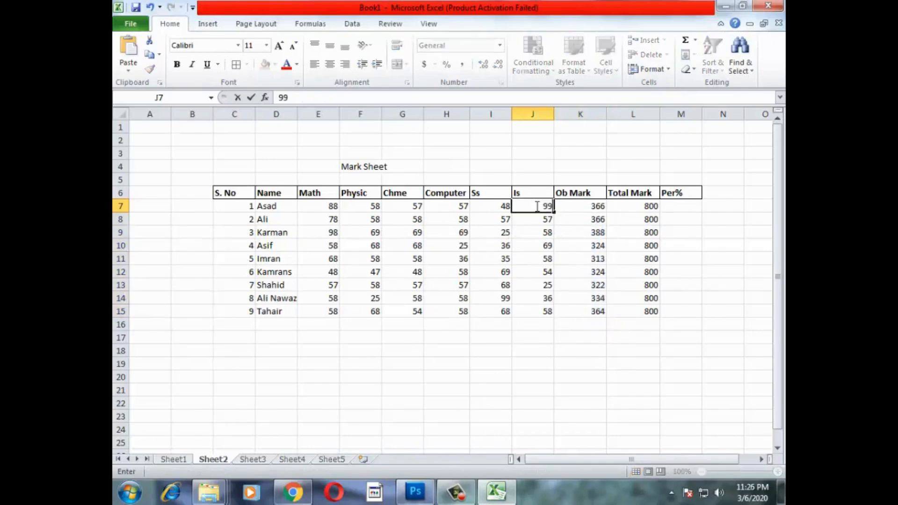
key(Left)
text(99)
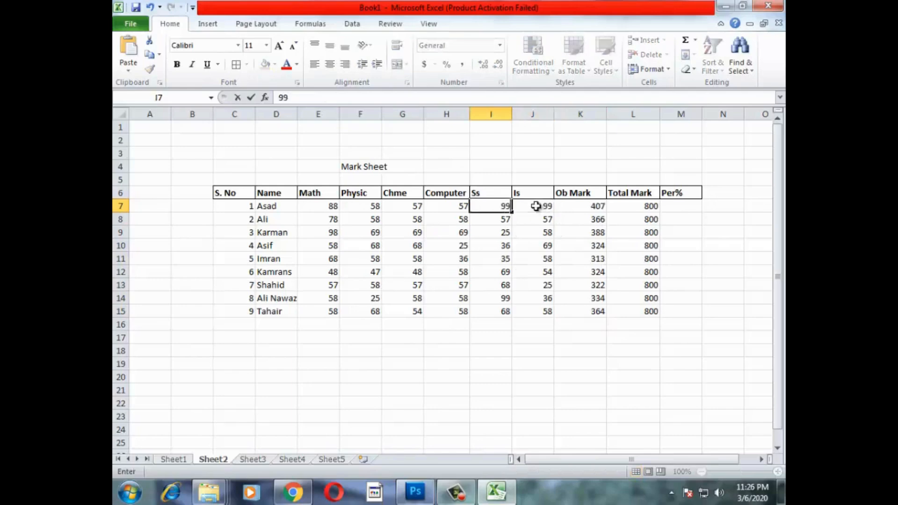
key(Left)
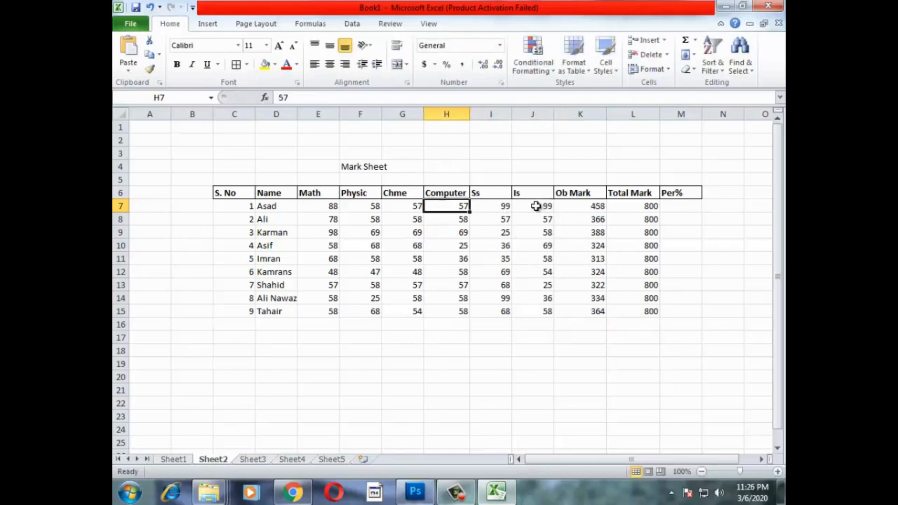
text(99)
key(Right)
key(Right)
key(Right)
key(Right)
key(Right)
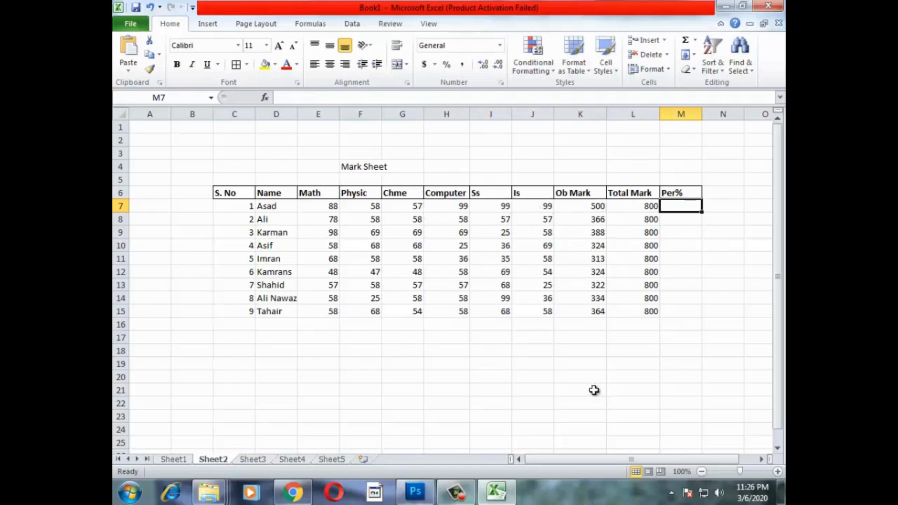
Step: Hide the worksheet gridlines
click(430, 25)
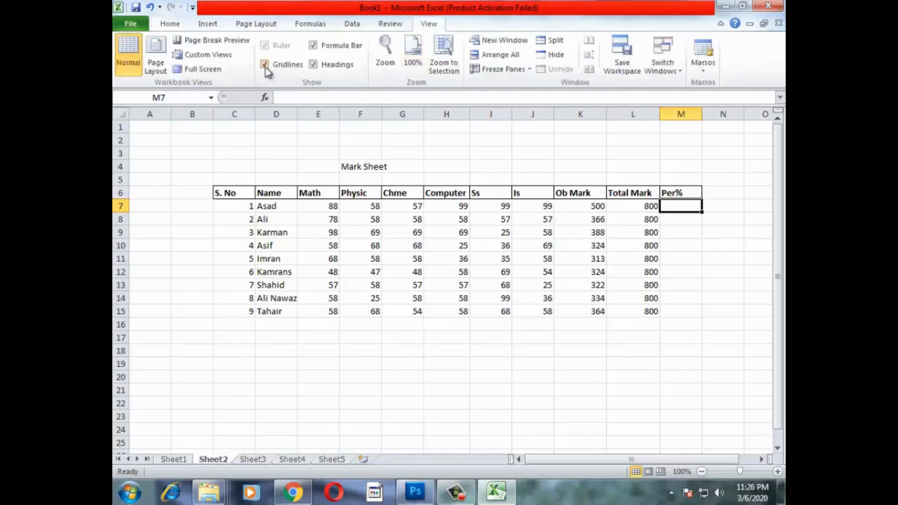
click(264, 64)
click(207, 244)
Step: Add a right border to the whole mark table C6:M15
drag(224, 192, 672, 309)
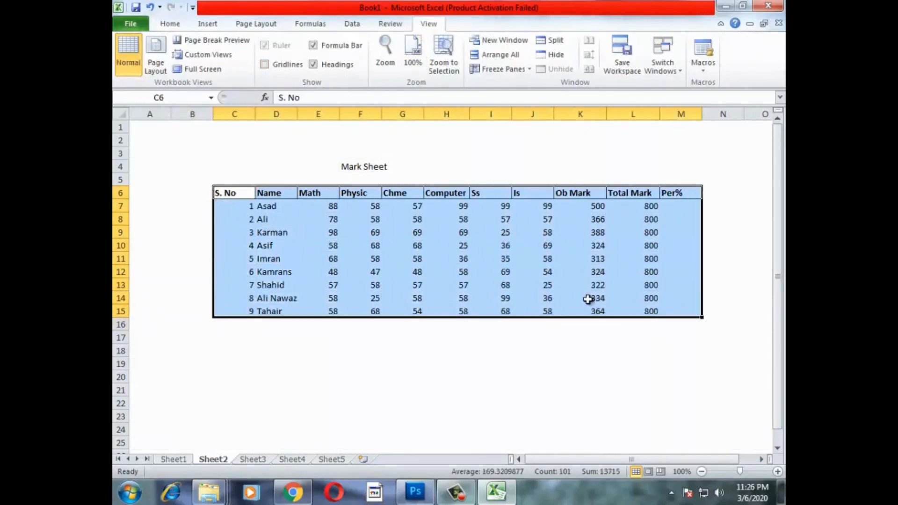
click(170, 24)
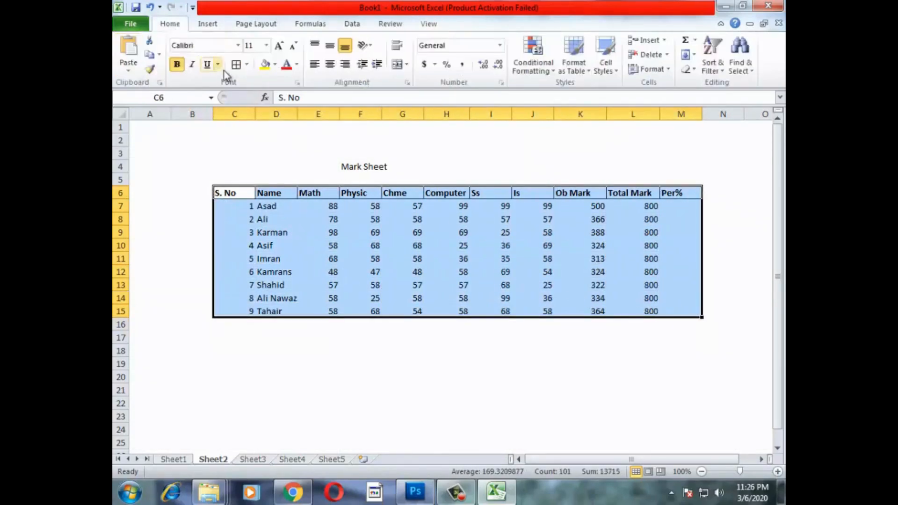
click(246, 64)
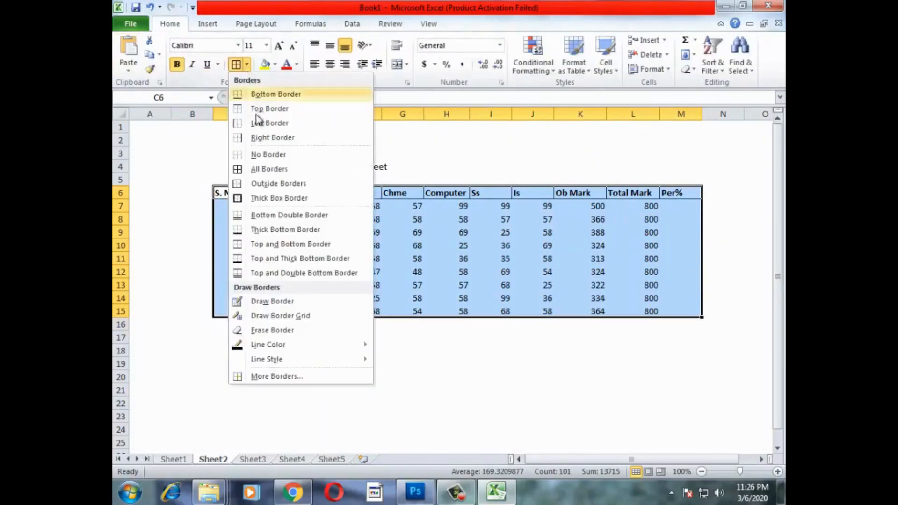
click(270, 138)
click(631, 364)
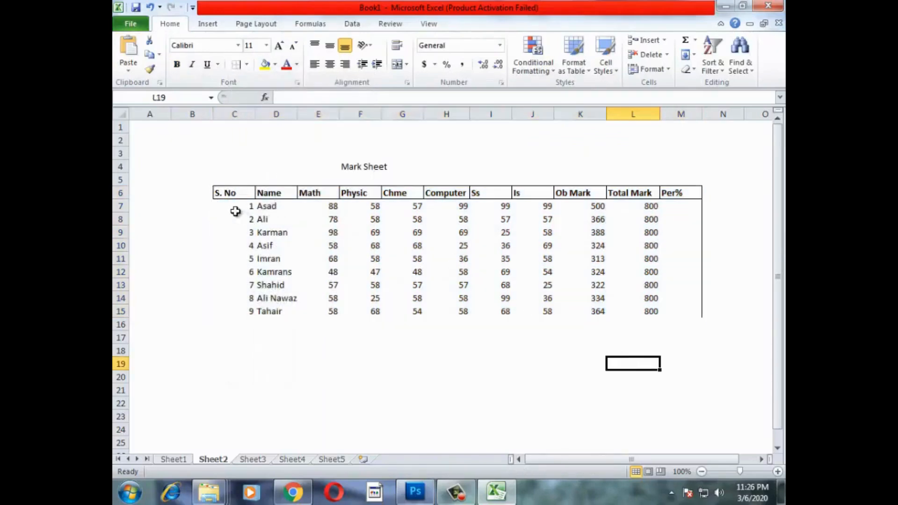
Step: Add top and bottom borders to the student rows C7:M15
drag(235, 211, 679, 316)
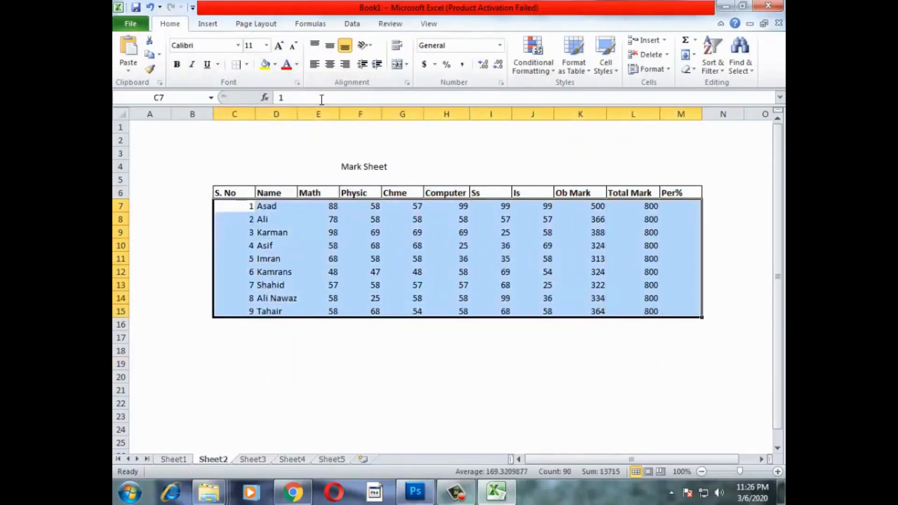
click(246, 64)
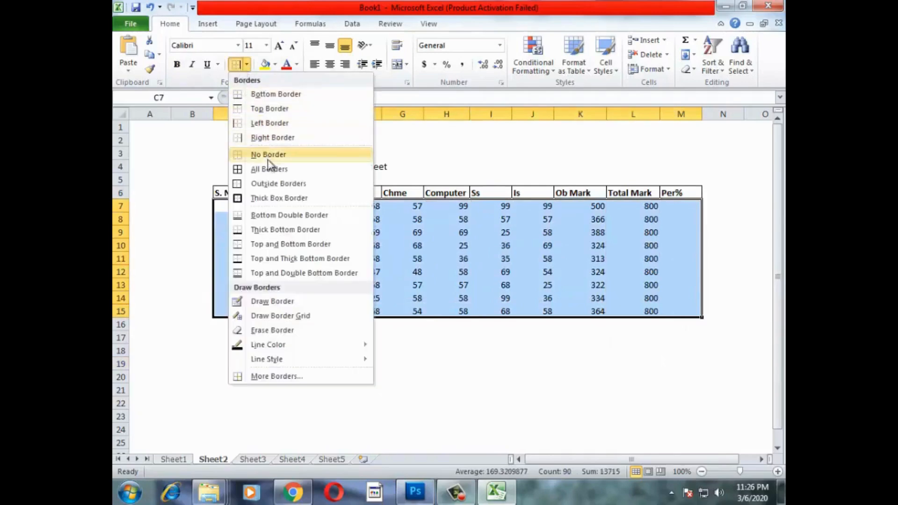
click(266, 244)
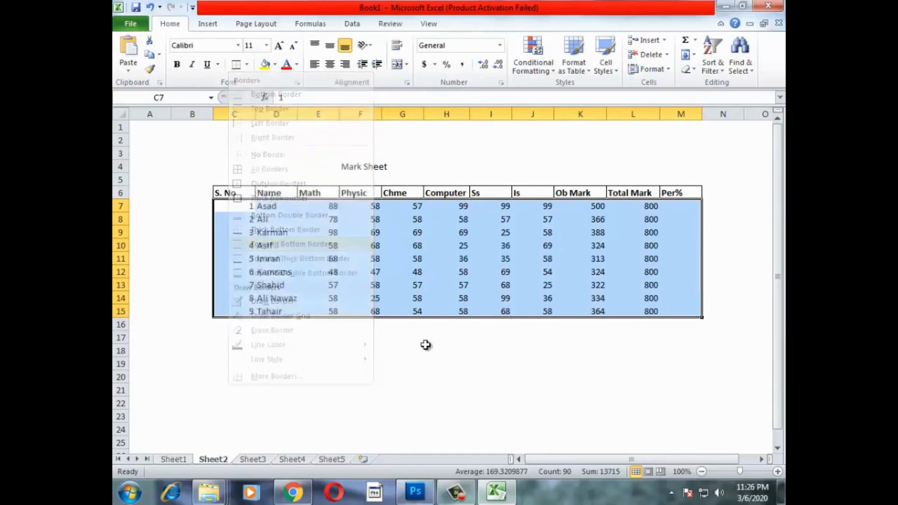
click(465, 372)
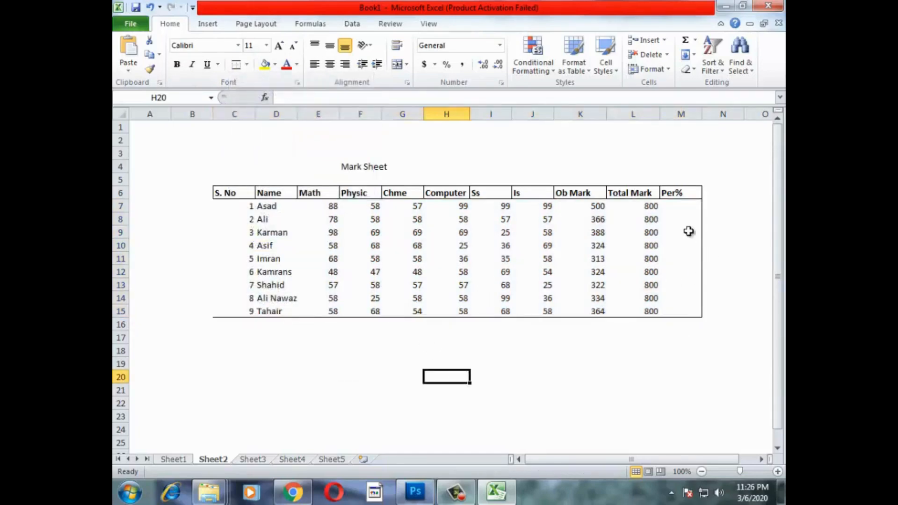
click(680, 209)
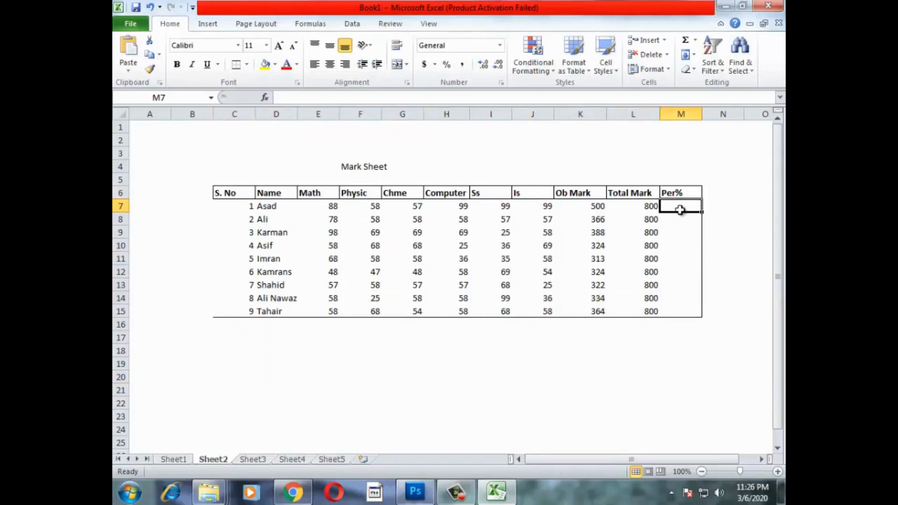
Step: Enter =K7*100/L7 in M7 and fill it down to M15, giving 62.5 to 45.5
text(=)
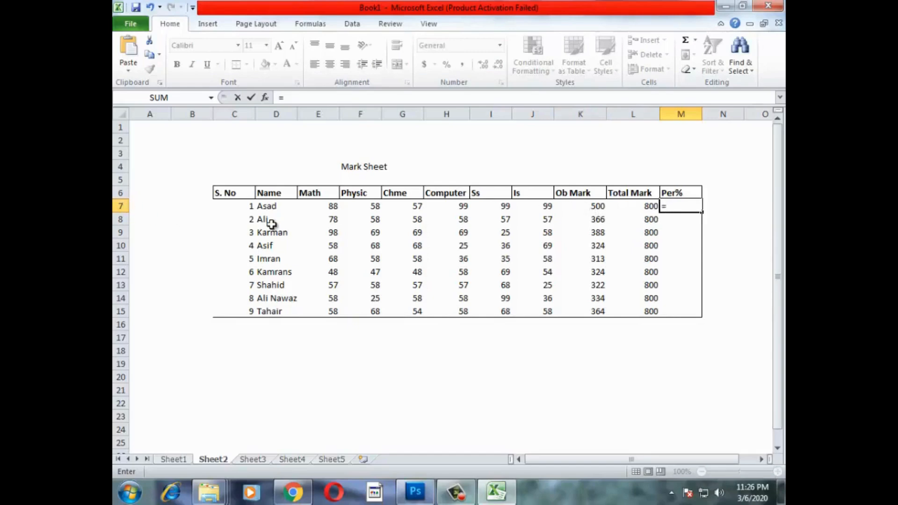
text(k7)
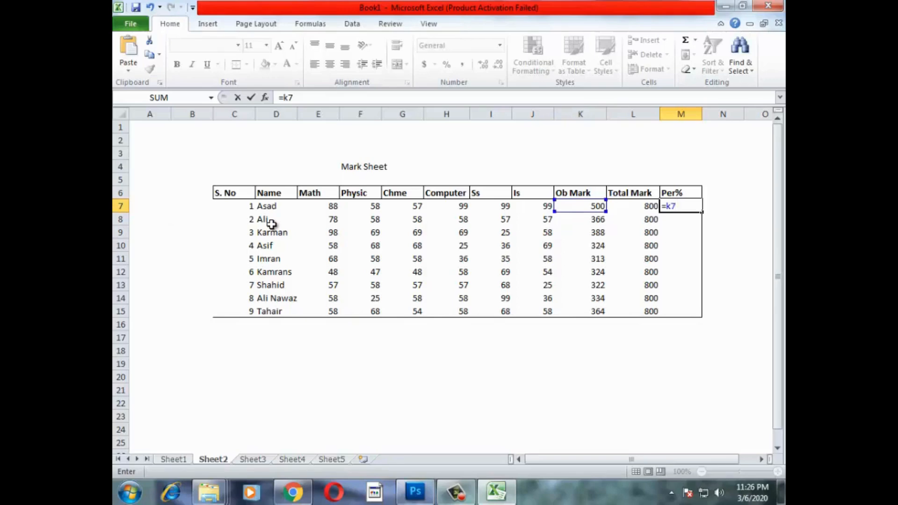
text(*100/)
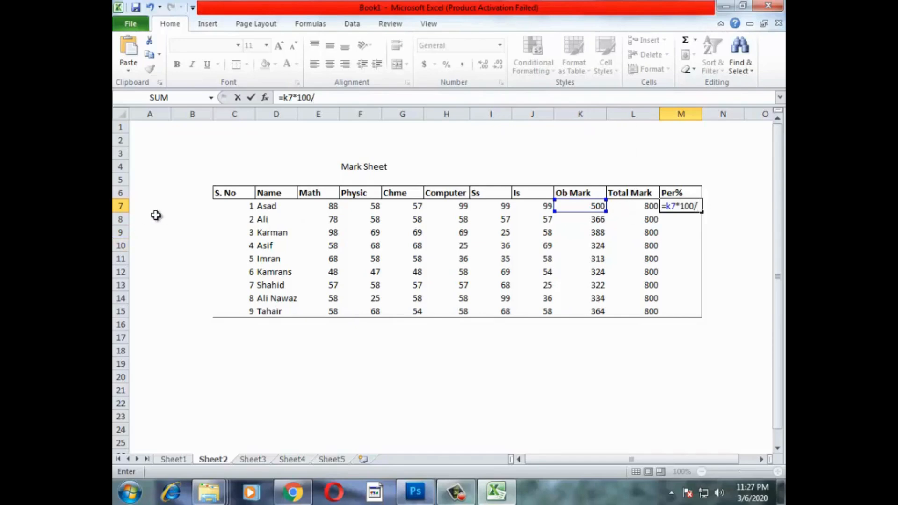
text(l7)
key(Return)
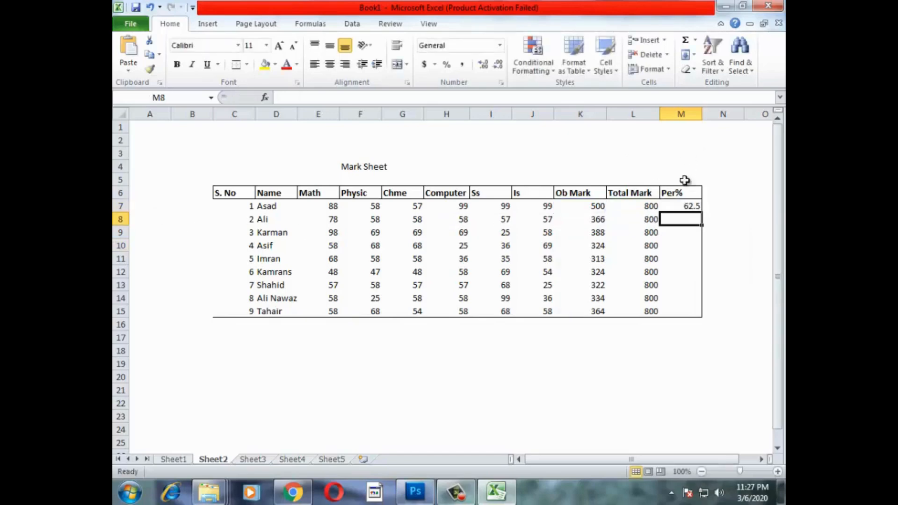
click(690, 205)
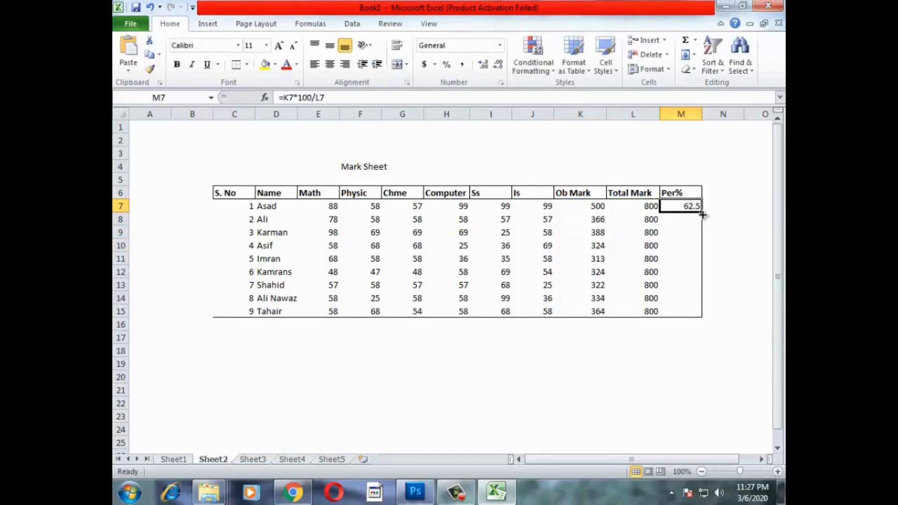
drag(701, 213, 703, 318)
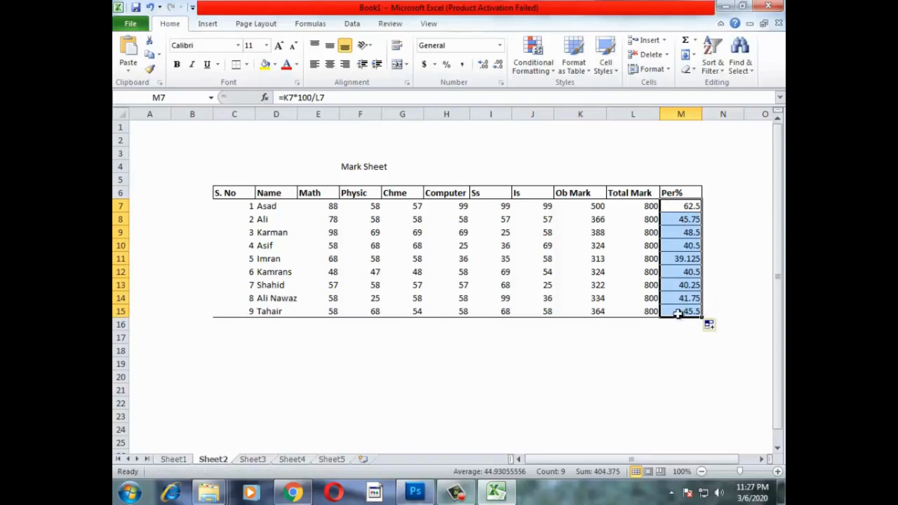
click(675, 337)
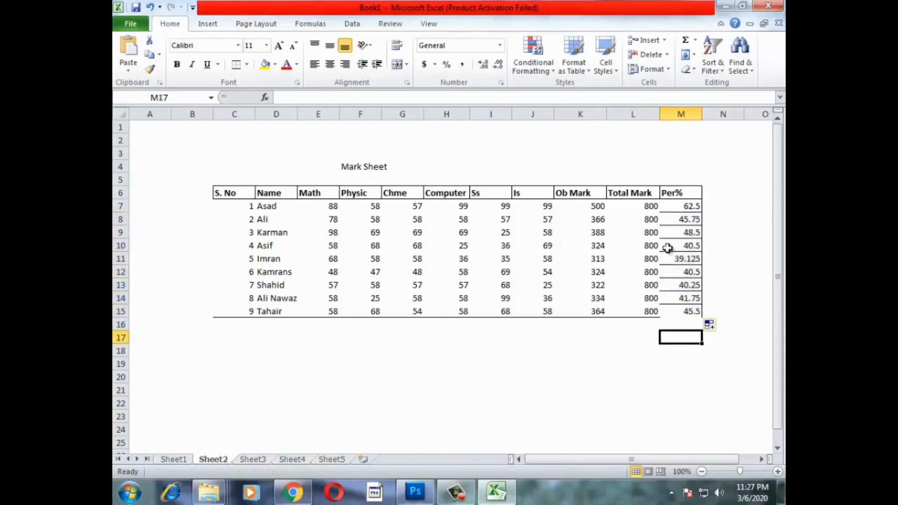
drag(686, 207, 685, 312)
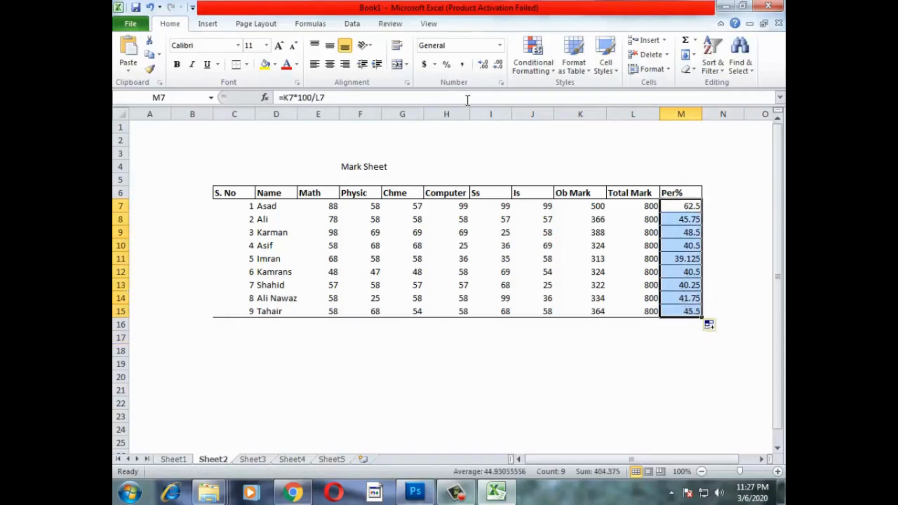
Step: Round the Per% values to whole numbers and centre them
click(499, 68)
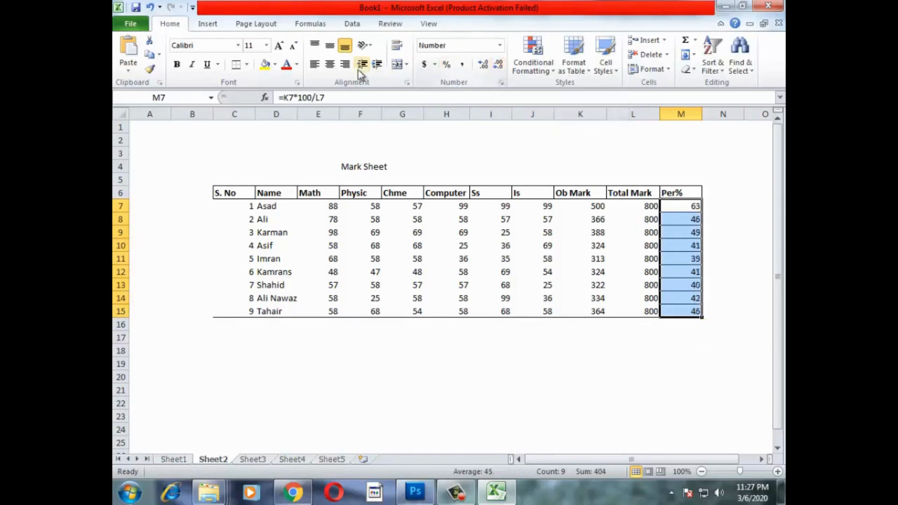
click(334, 67)
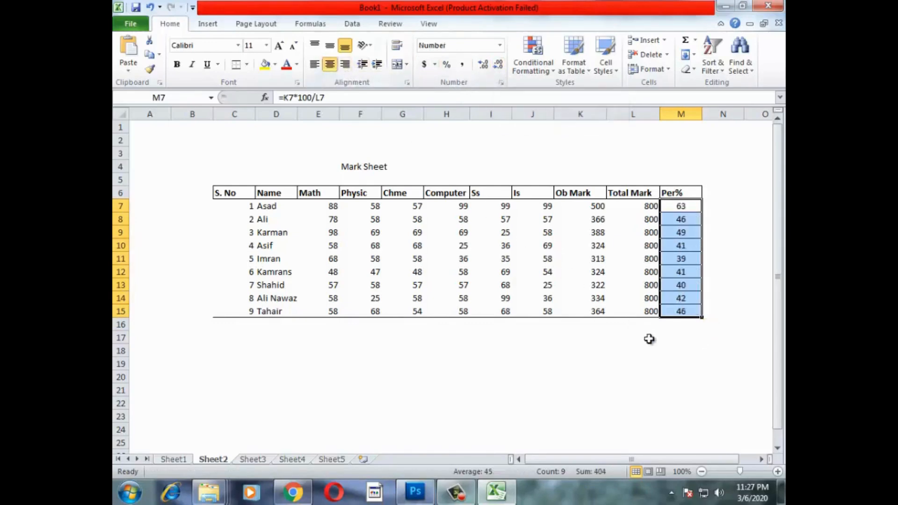
click(665, 352)
Step: Left-align the student data C7:L15
drag(657, 212, 241, 311)
click(314, 64)
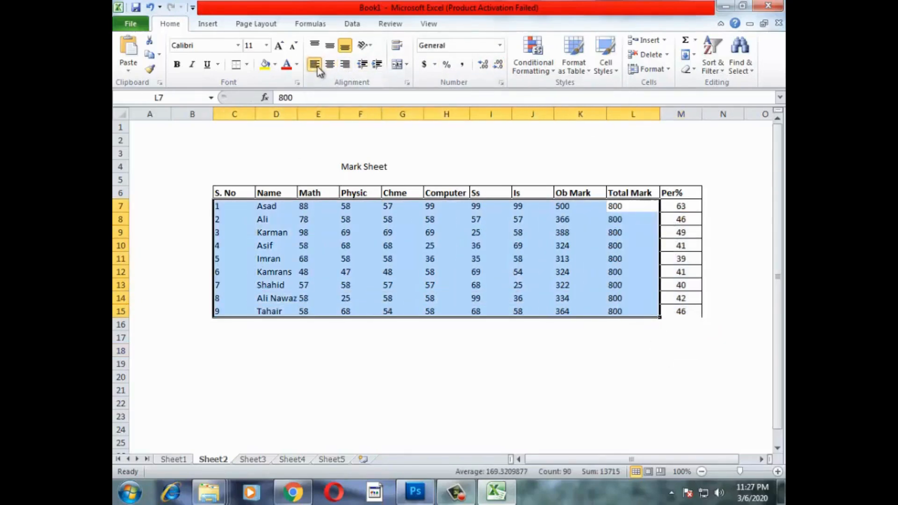
click(381, 349)
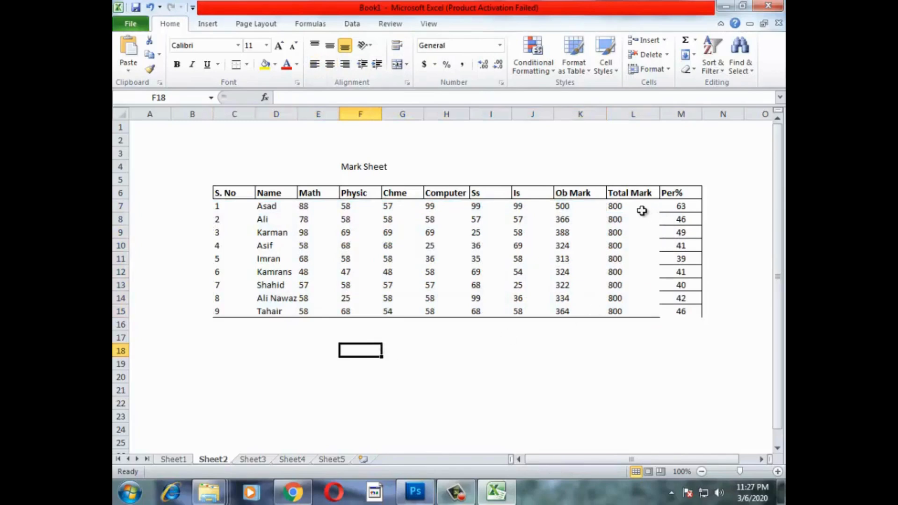
Step: Add a top border to the student data C7:L15
drag(641, 208, 237, 310)
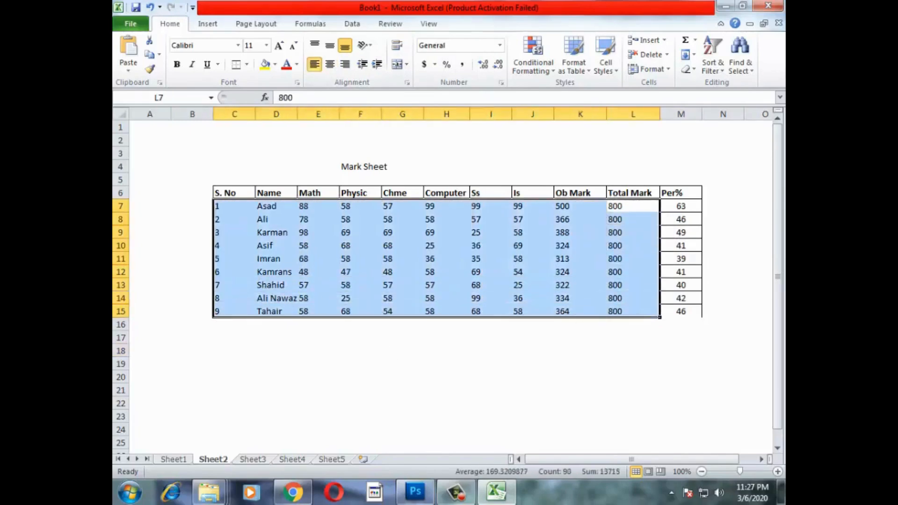
click(247, 65)
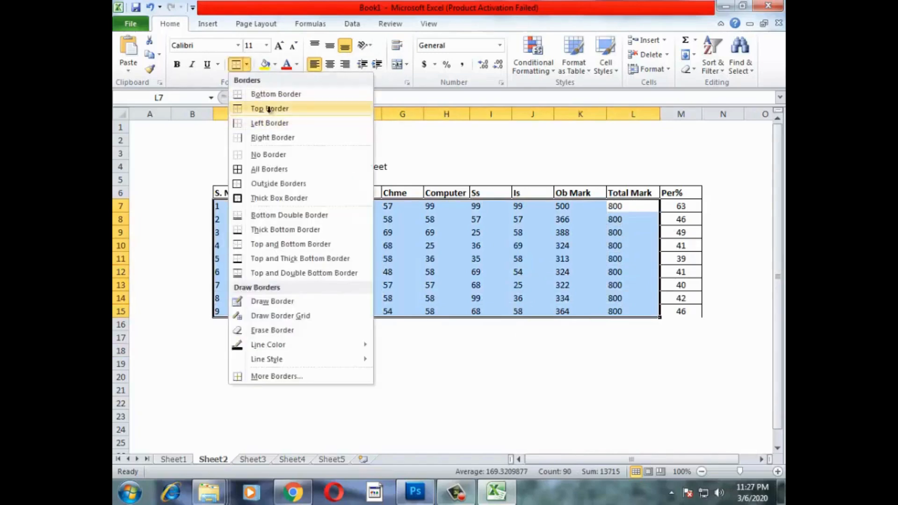
click(270, 109)
click(385, 337)
click(365, 269)
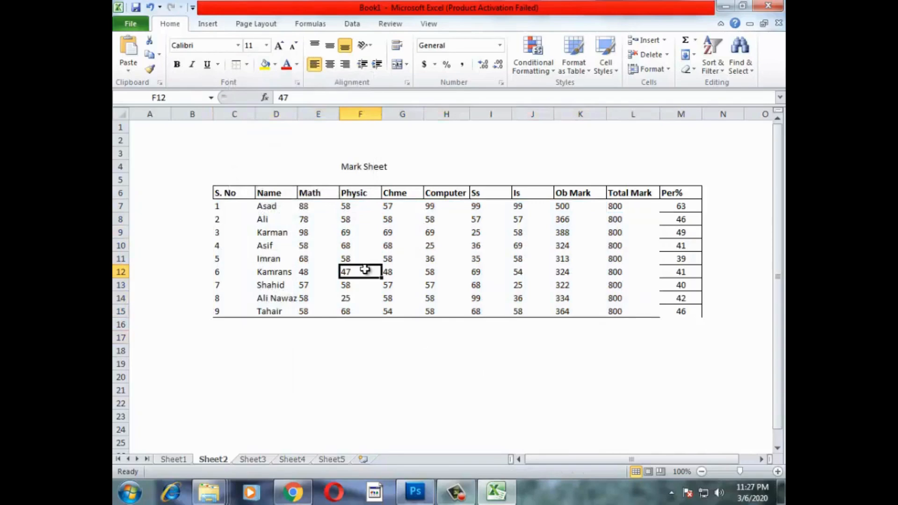
Step: Merge and centre the Mark Sheet title across F4:G4 and enlarge it to 18 pt
click(358, 167)
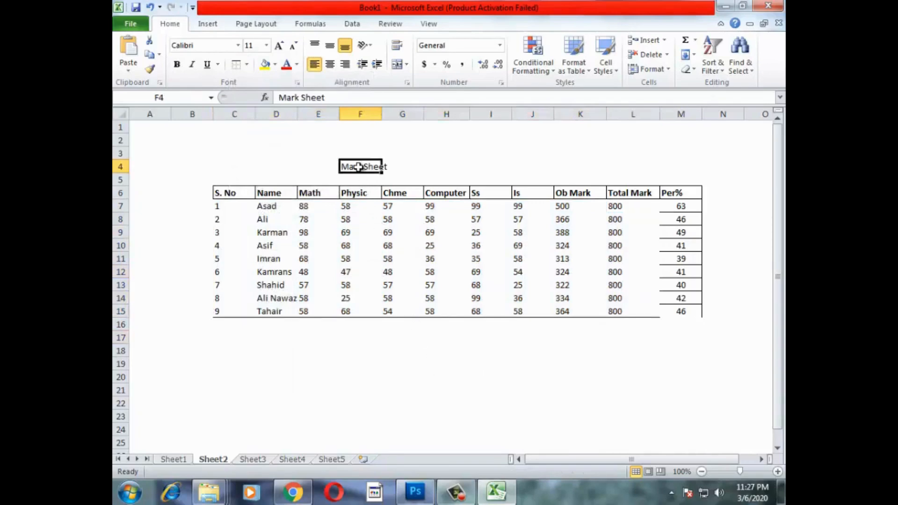
drag(398, 167, 367, 167)
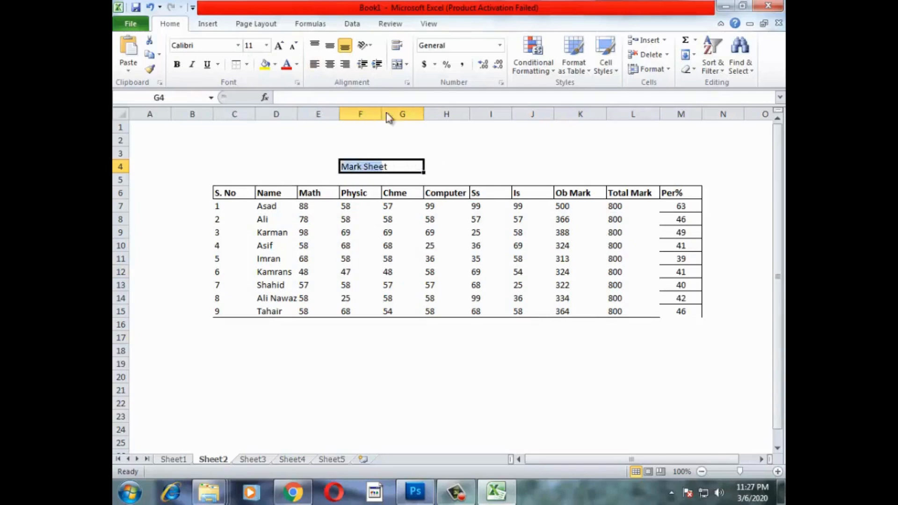
click(400, 65)
click(279, 46)
click(279, 46)
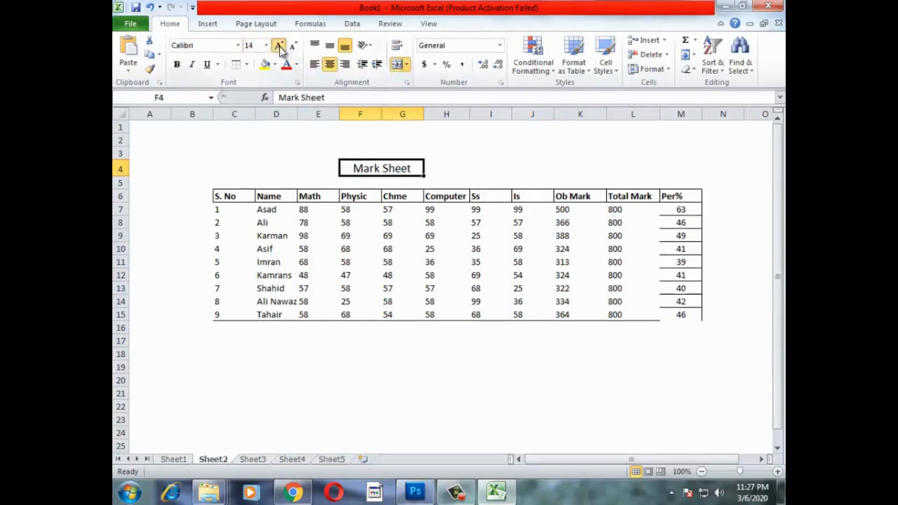
click(280, 47)
click(280, 47)
drag(231, 199, 678, 199)
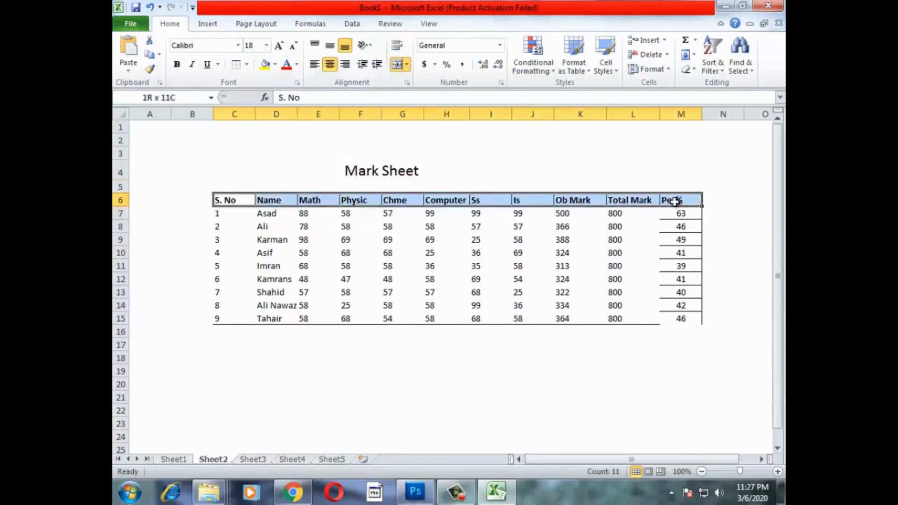
Step: Colour the S. No to Per% headings red, then switch to the blank Book2 workbook
click(297, 64)
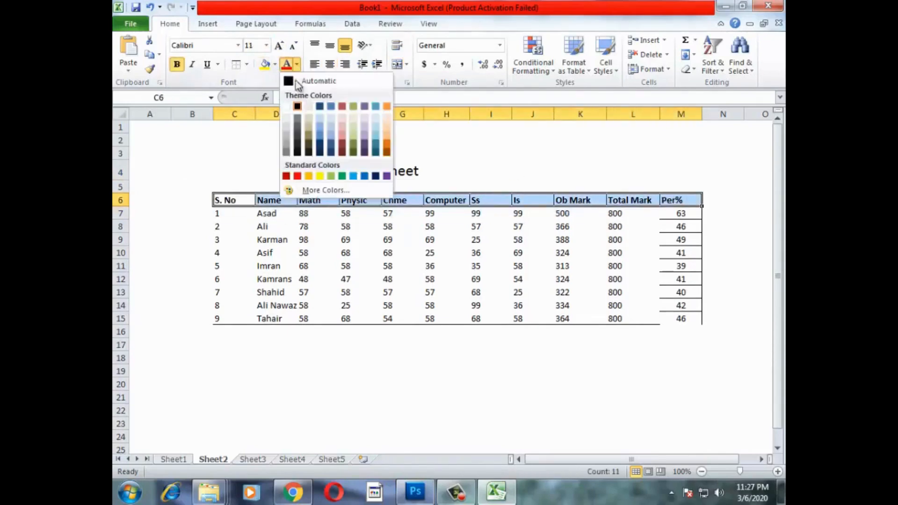
click(298, 177)
click(438, 383)
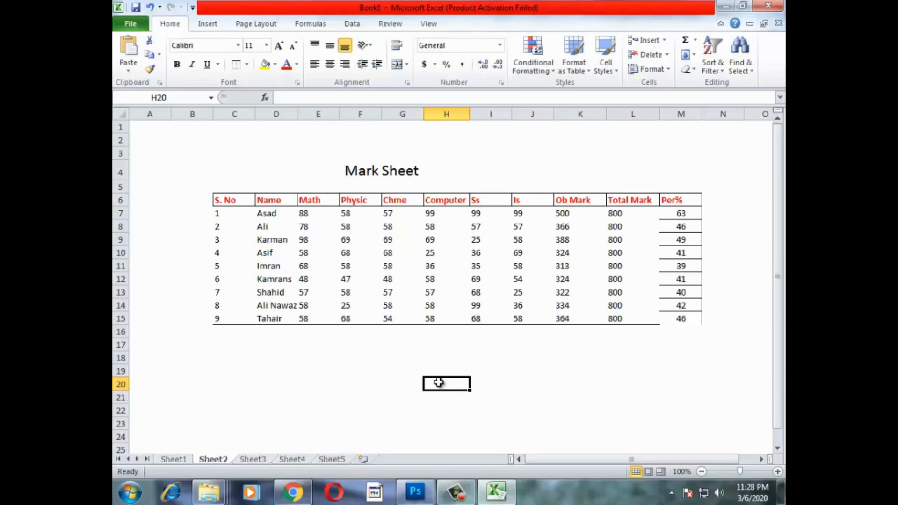
click(456, 493)
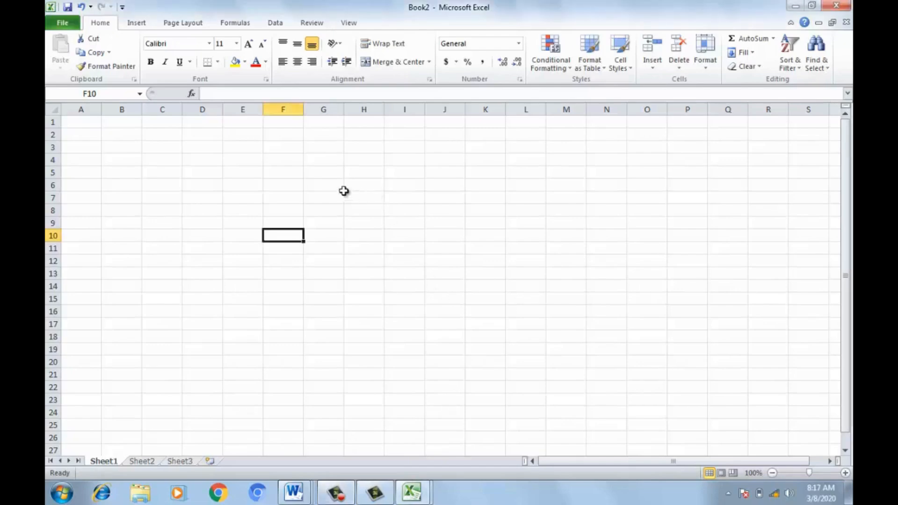
Step: Enter the title 'Attandence sheet' in cell H6
click(313, 183)
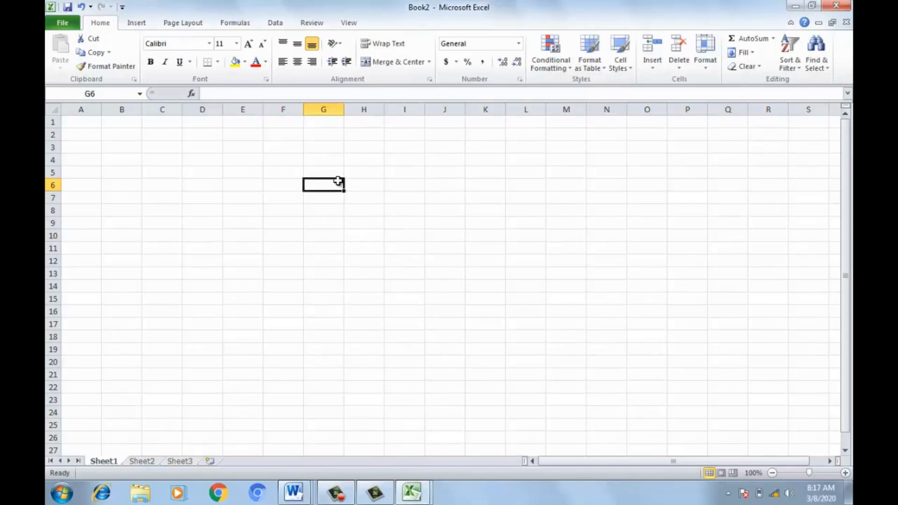
click(357, 190)
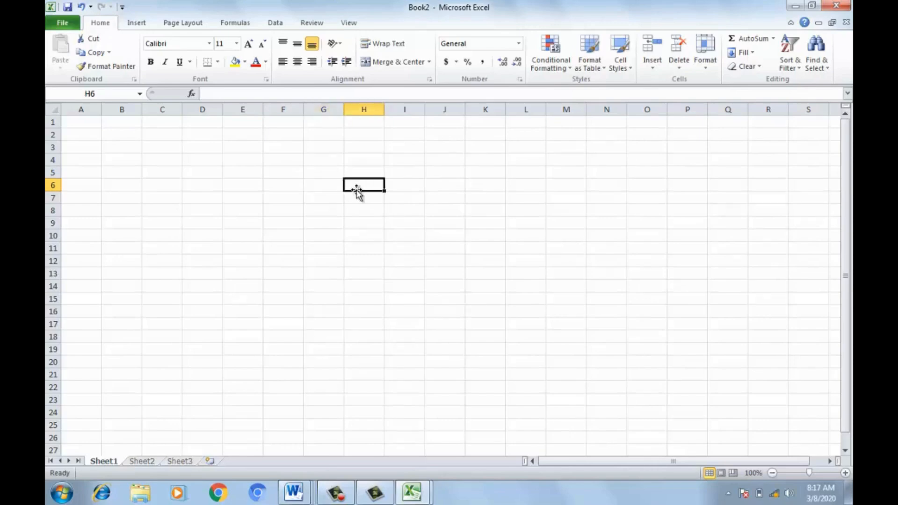
text(a)
key(BackSpace)
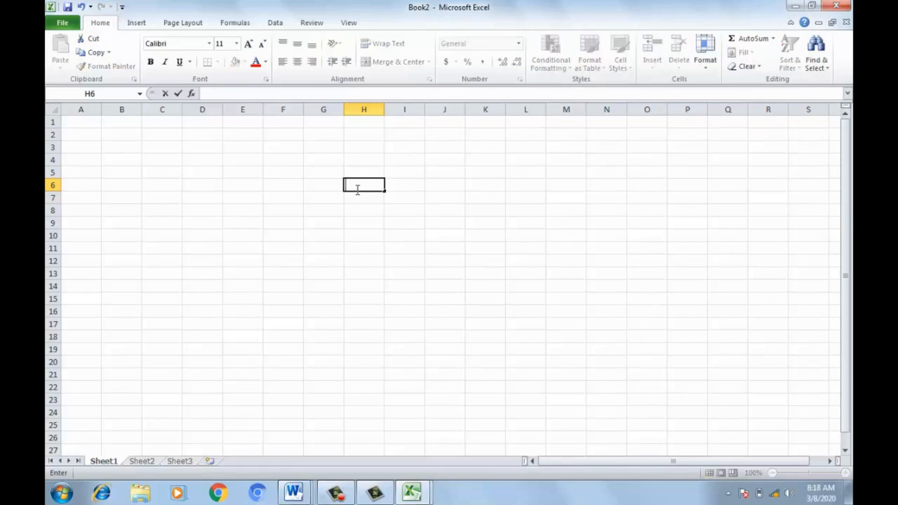
text(a)
key(BackSpace)
text(Attanden)
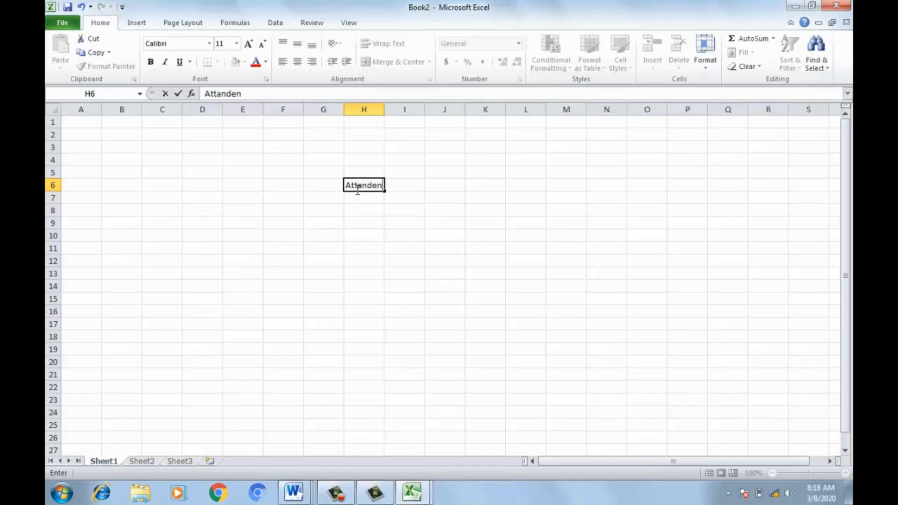
text(ce sheet)
key(Return)
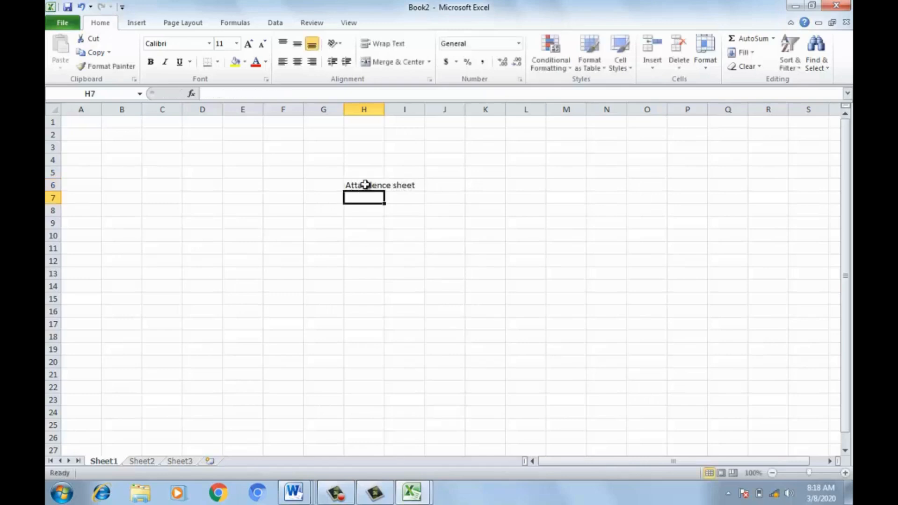
Step: Make the title bold and enlarge it to font size 16
click(363, 184)
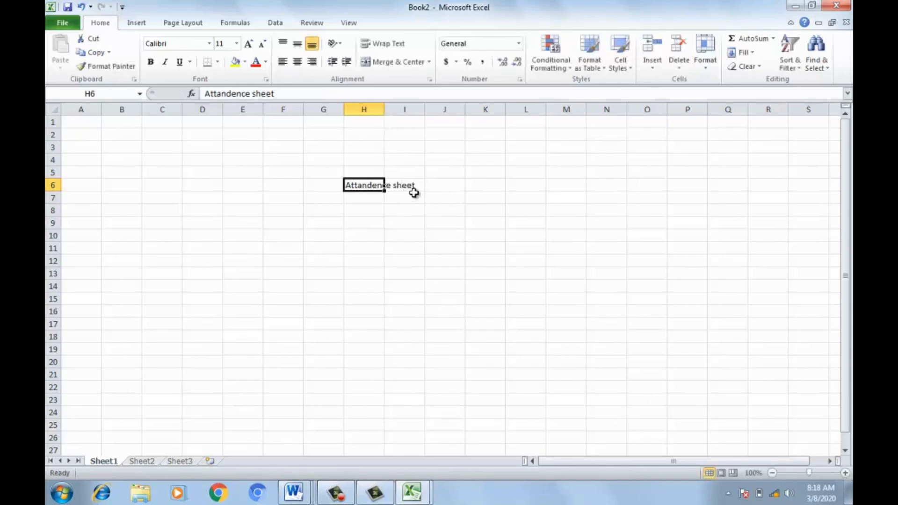
drag(415, 188, 360, 182)
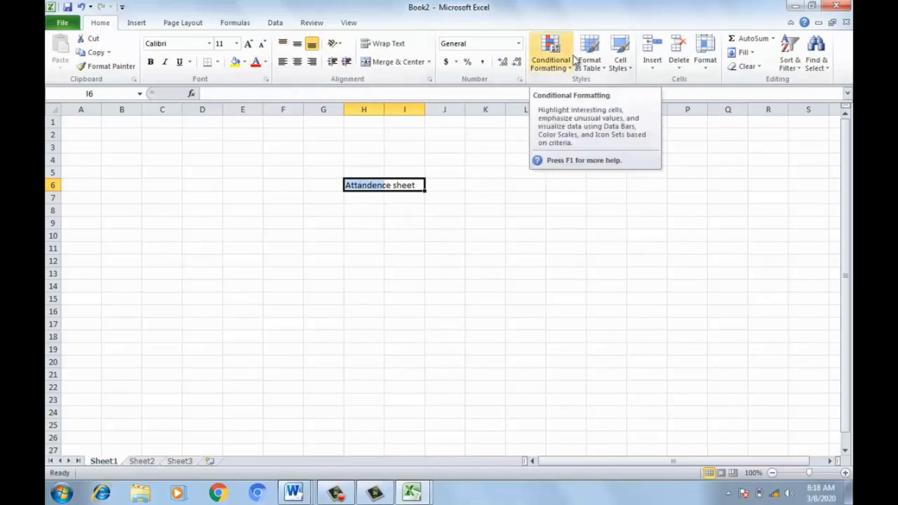
click(150, 62)
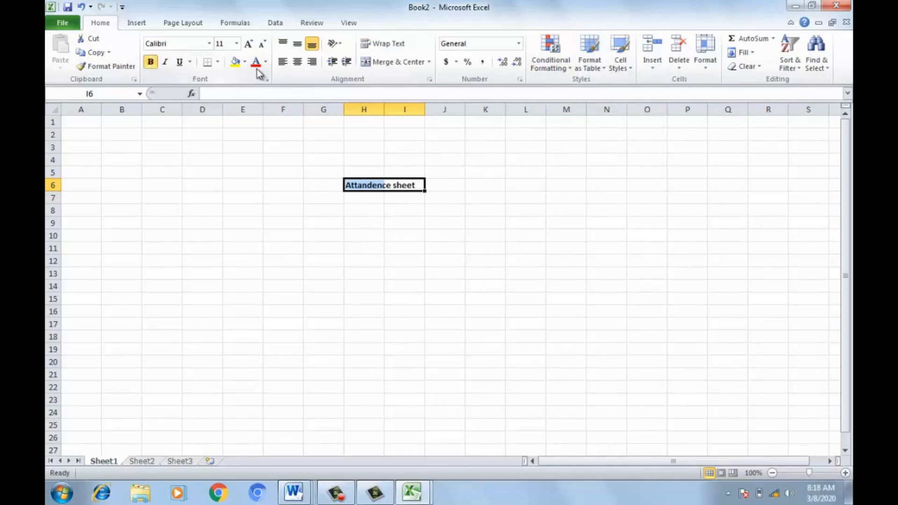
click(248, 43)
click(248, 43)
click(249, 44)
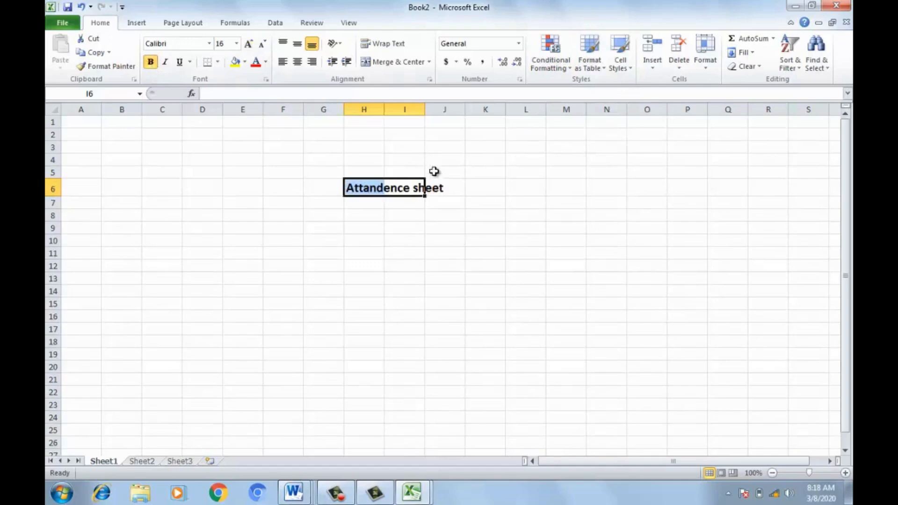
Step: Merge and centre the title across H6:K6
drag(475, 192, 352, 182)
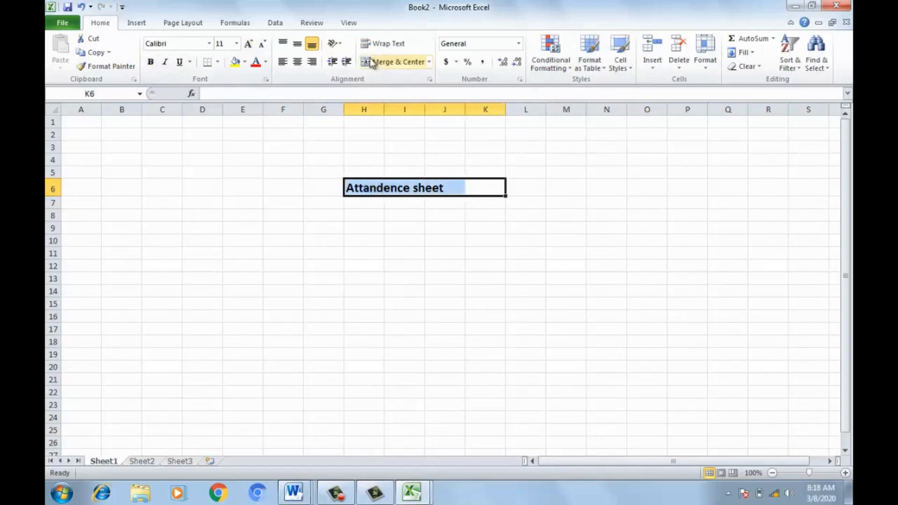
click(299, 62)
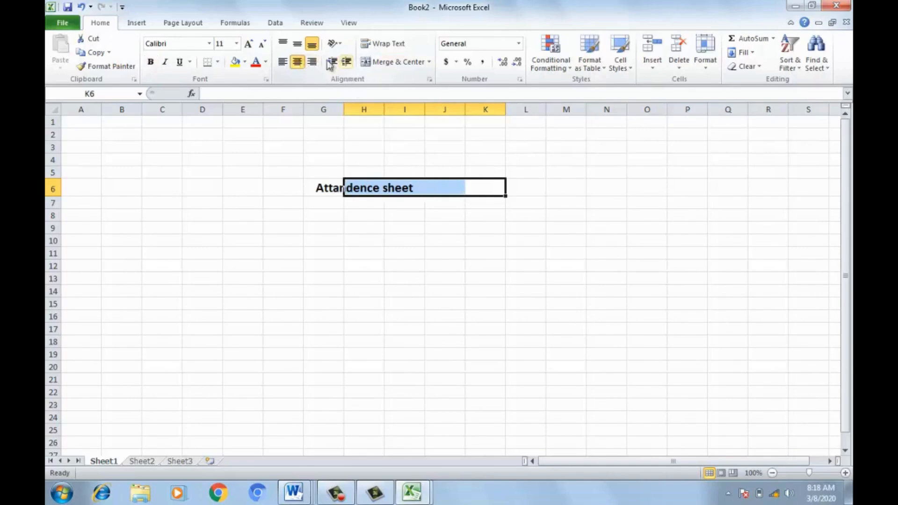
click(285, 44)
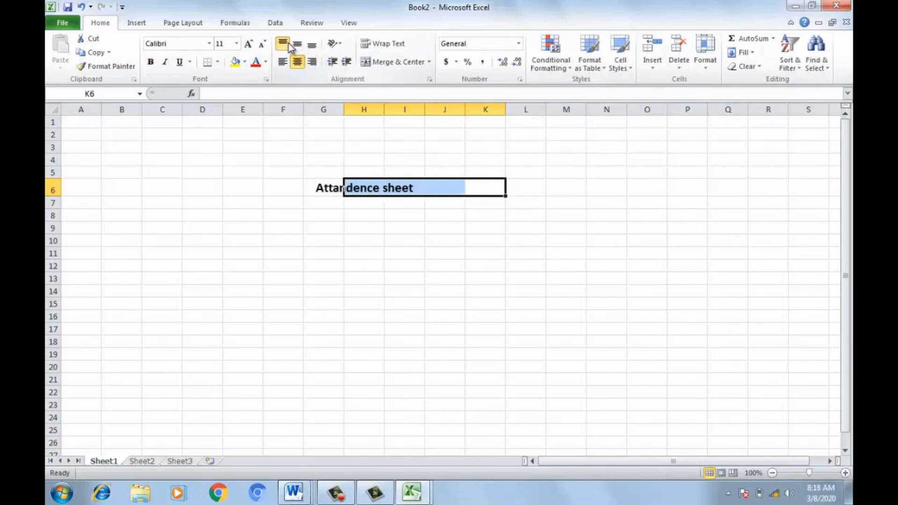
click(402, 66)
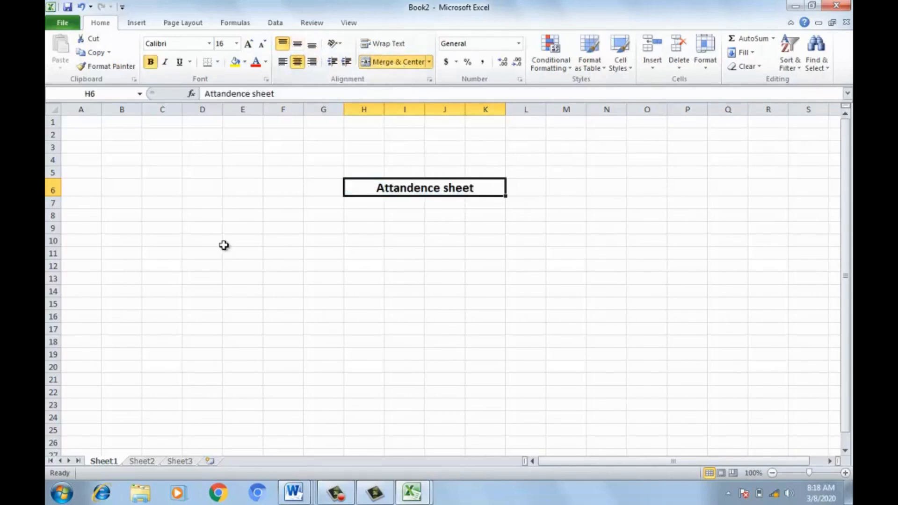
click(220, 228)
Step: Enter the row-9 headings s .no, name and post in D9:F9
text(s )
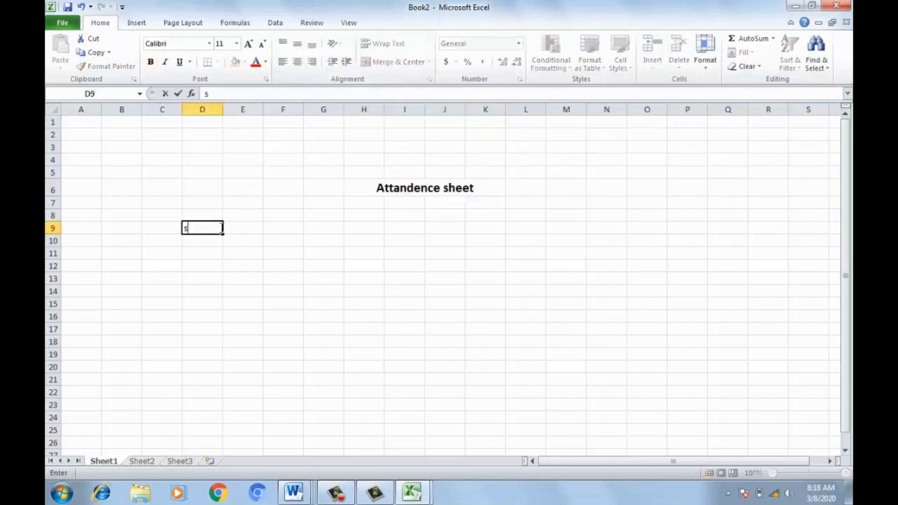
text(.no)
key(Tab)
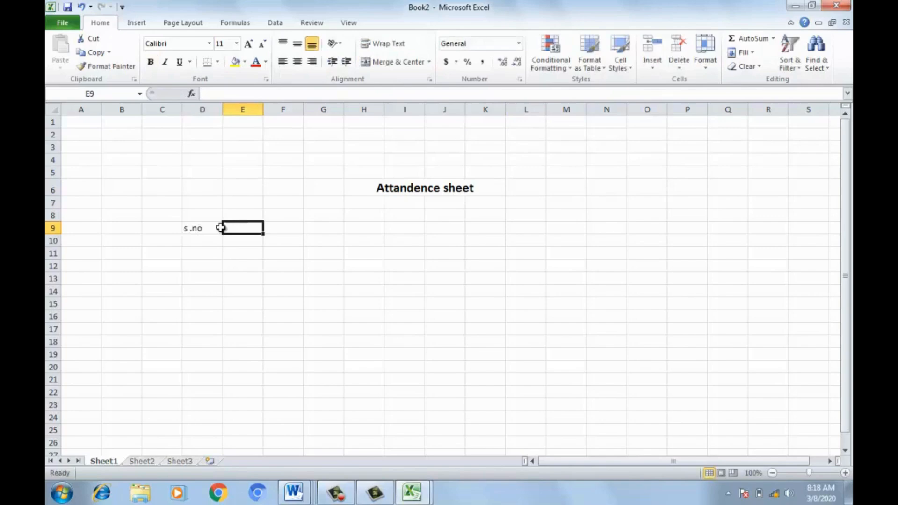
text(name)
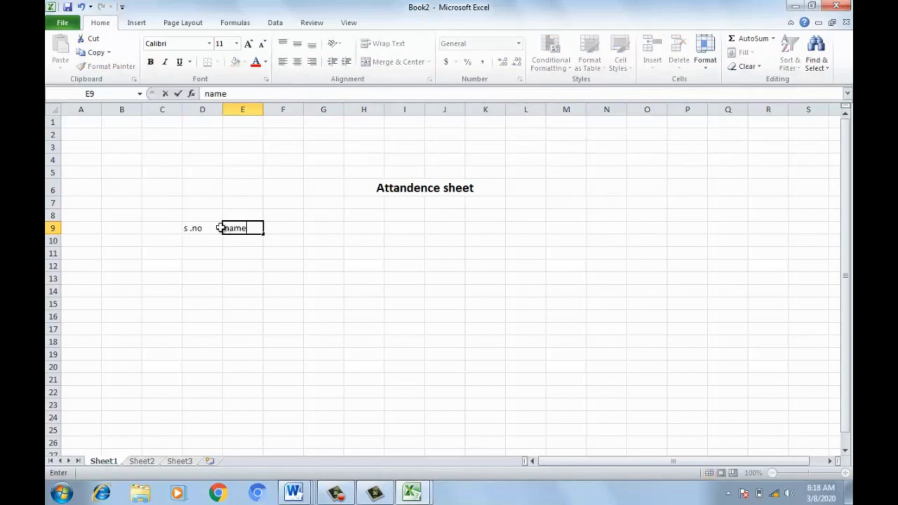
key(Tab)
text(posit)
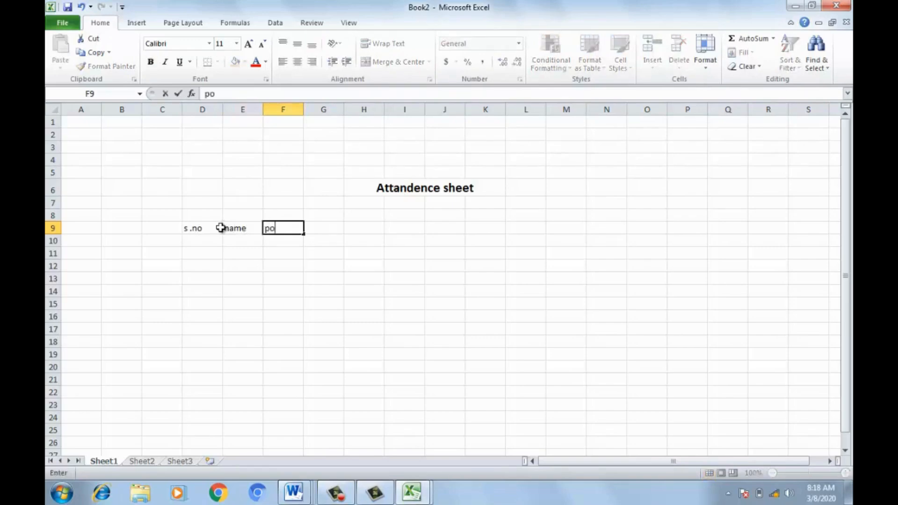
key(BackSpace)
key(BackSpace)
text(t)
key(Tab)
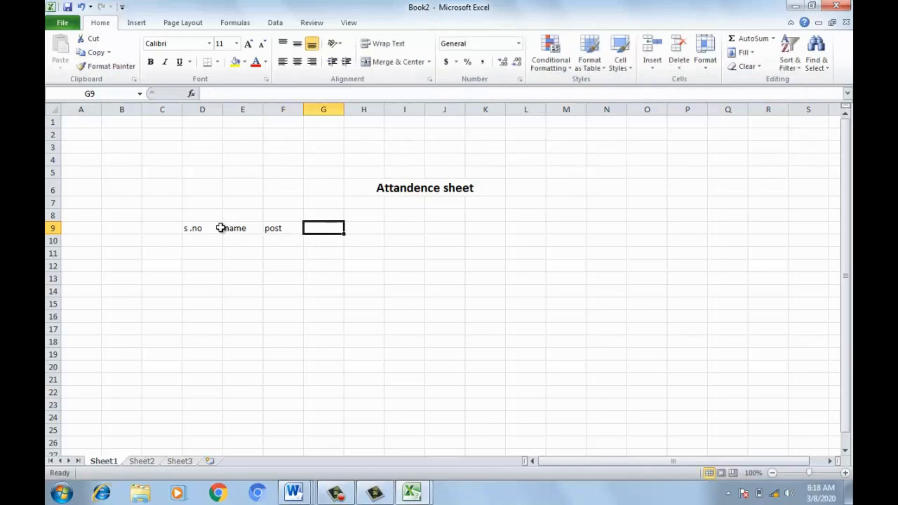
Step: Enter Monday in G9 and autofill Tuesday through Friday across H9:K9
text(m)
key(BackSpace)
text(mo)
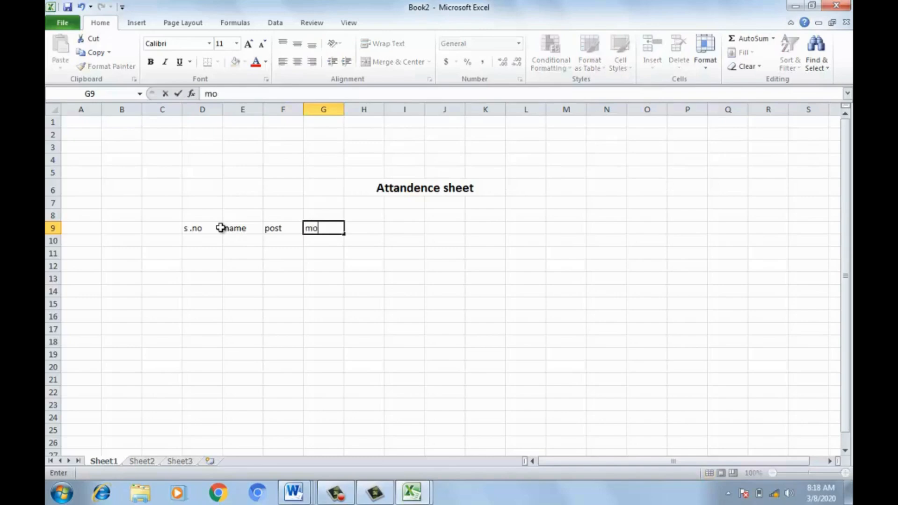
text(ndad)
key(BackSpace)
text(y)
key(Tab)
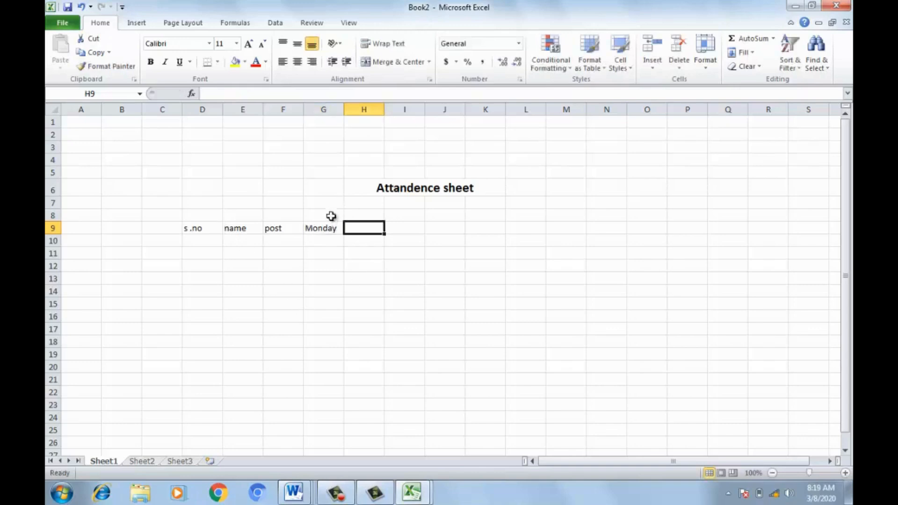
click(329, 237)
click(336, 231)
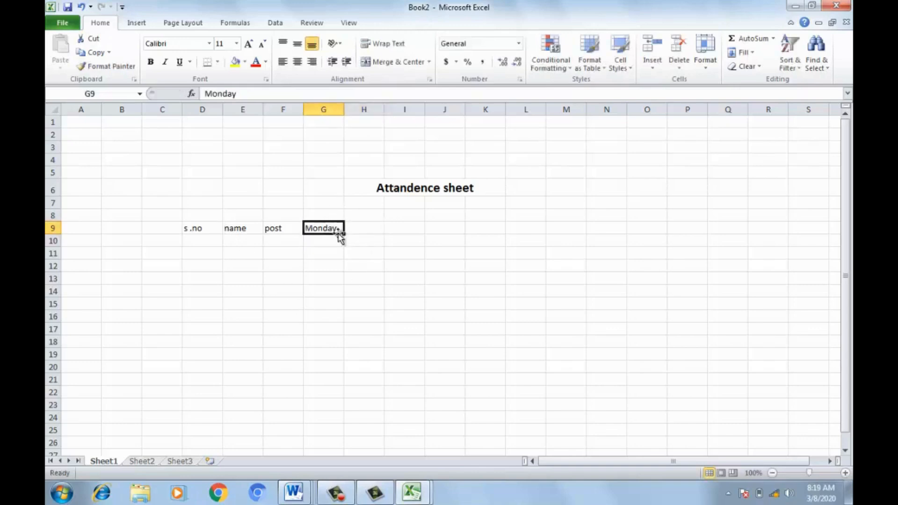
drag(343, 232, 498, 237)
Step: Begin typing the Total Days heading in L9
click(521, 229)
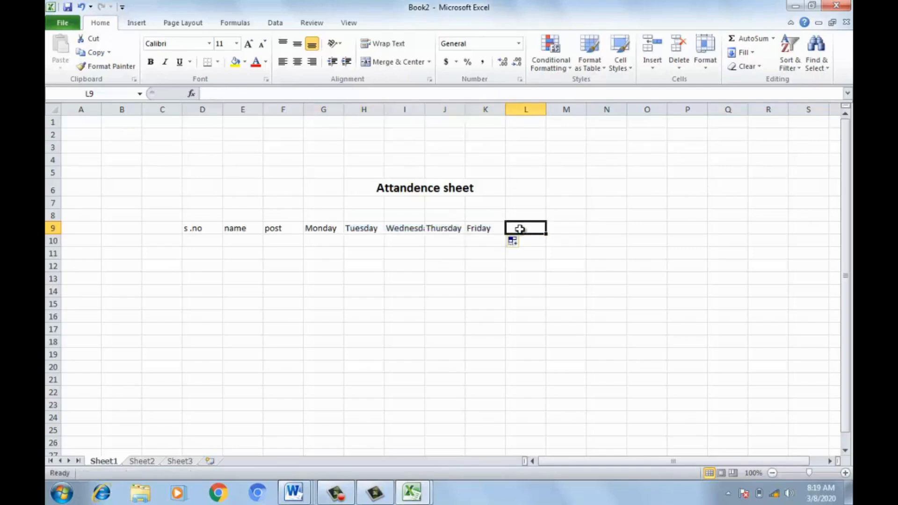
text(sa)
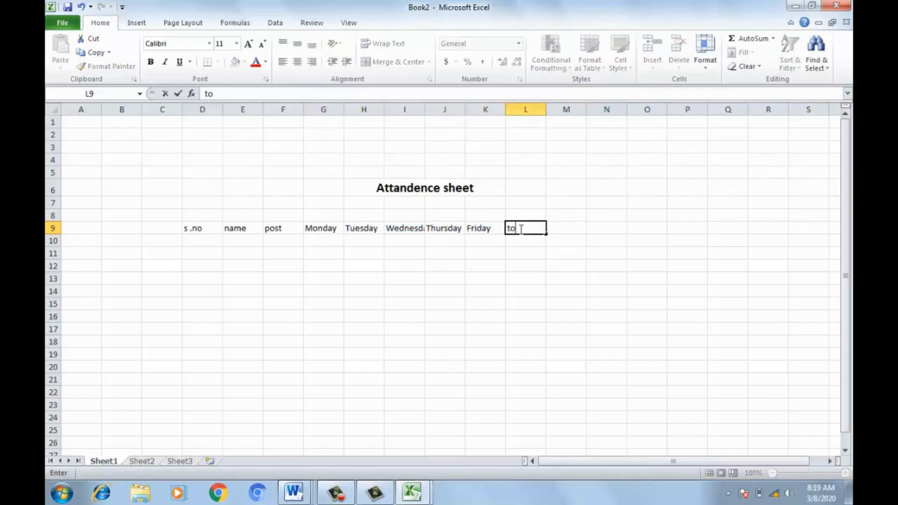
key(BackSpace)
key(BackSpace)
text(Ta)
key(BackSpace)
text(otal da)
key(BackSpace)
key(BackSpace)
key(BackSpace)
Step: Dismiss the colour-scheme warning, finish 'Total Days' in L9 and widen column L
text(D)
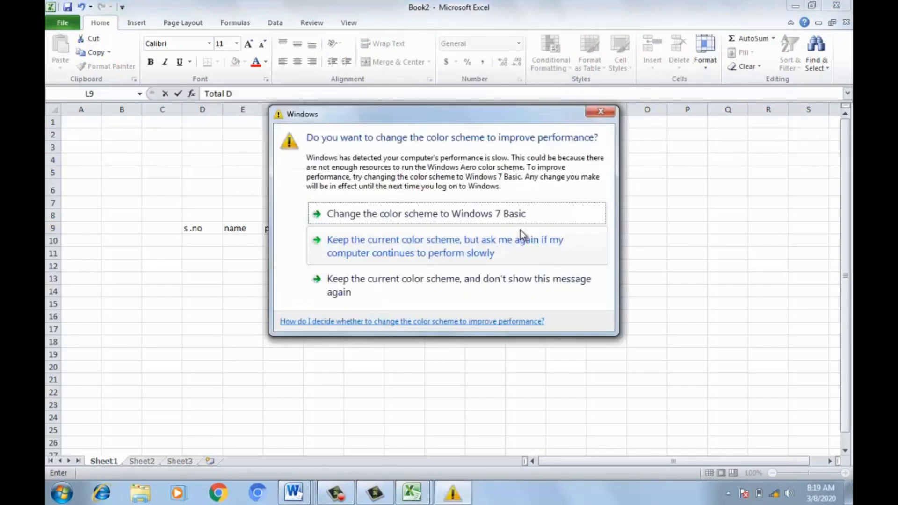
click(479, 288)
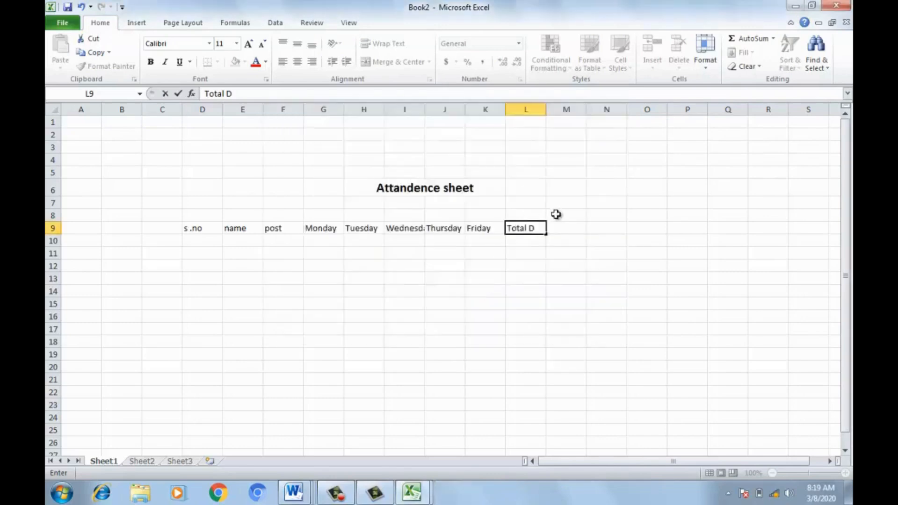
text(ays)
key(Tab)
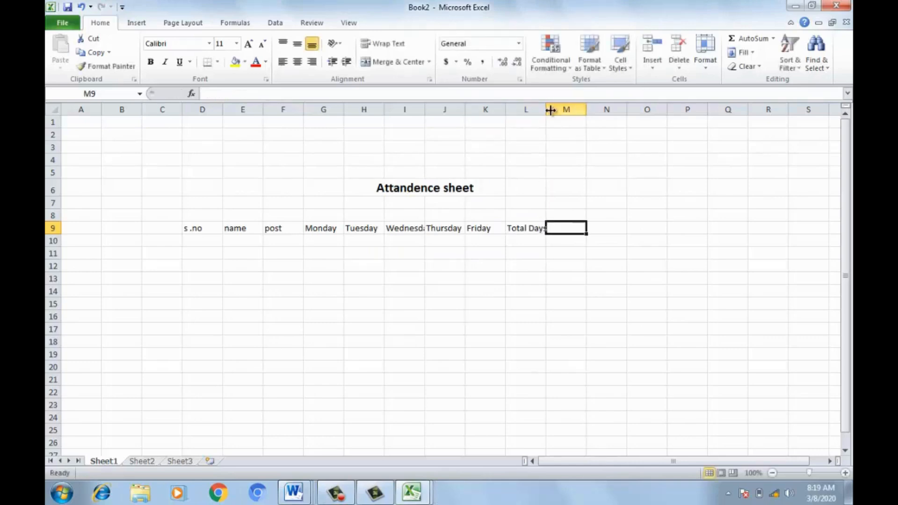
drag(546, 109, 557, 116)
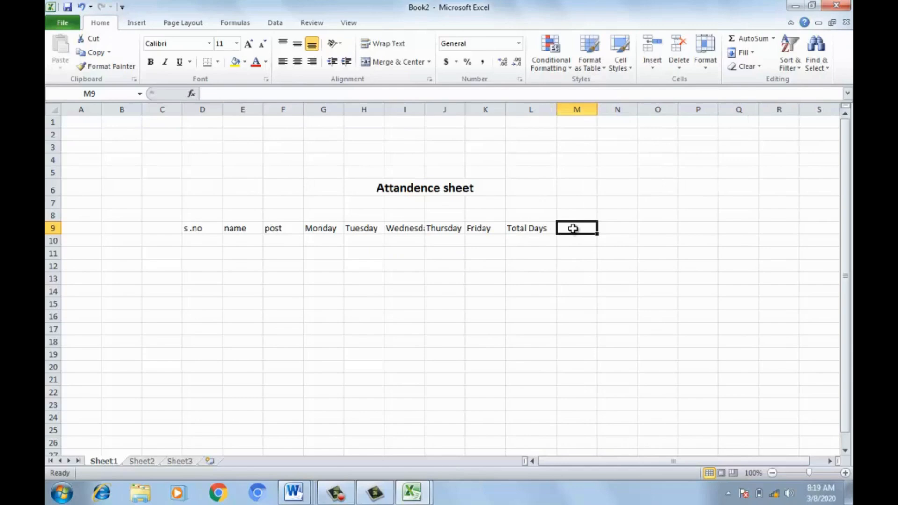
Step: Enter the headings P, A and L in M9:O9
text(p)
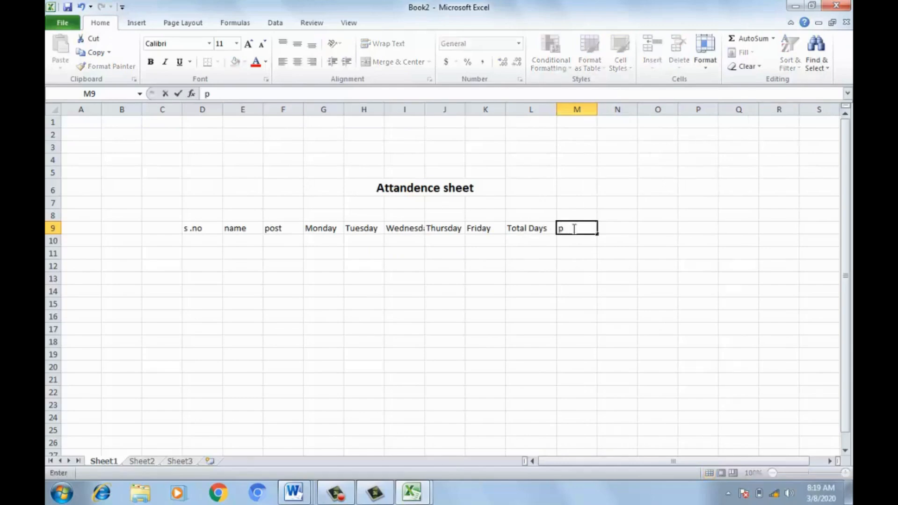
key(BackSpace)
text(P)
key(Tab)
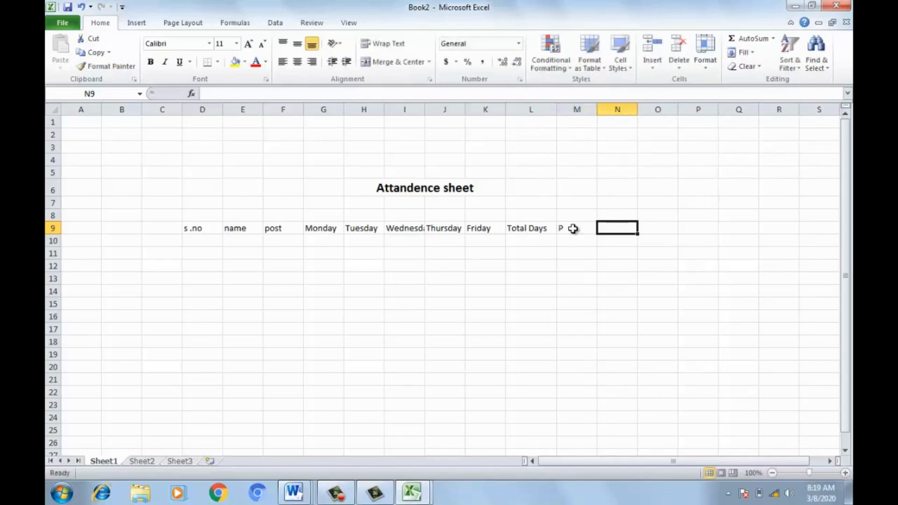
text(A)
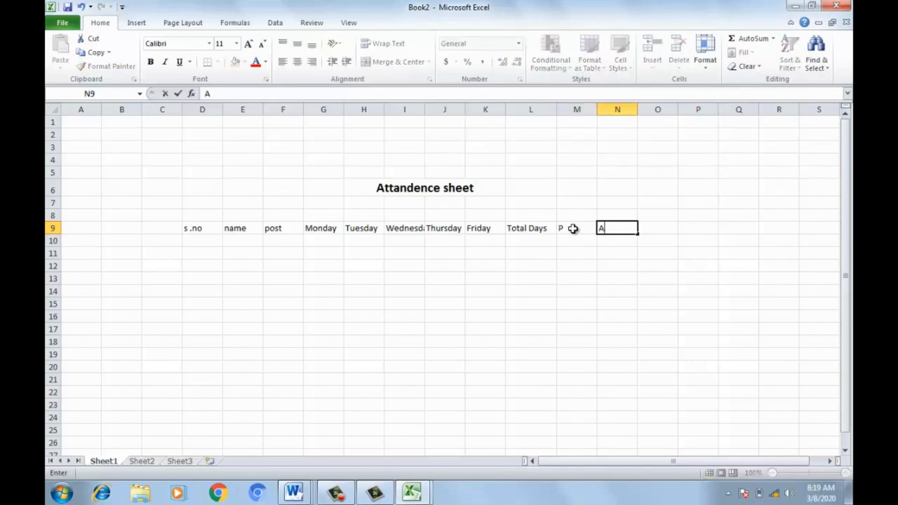
key(Tab)
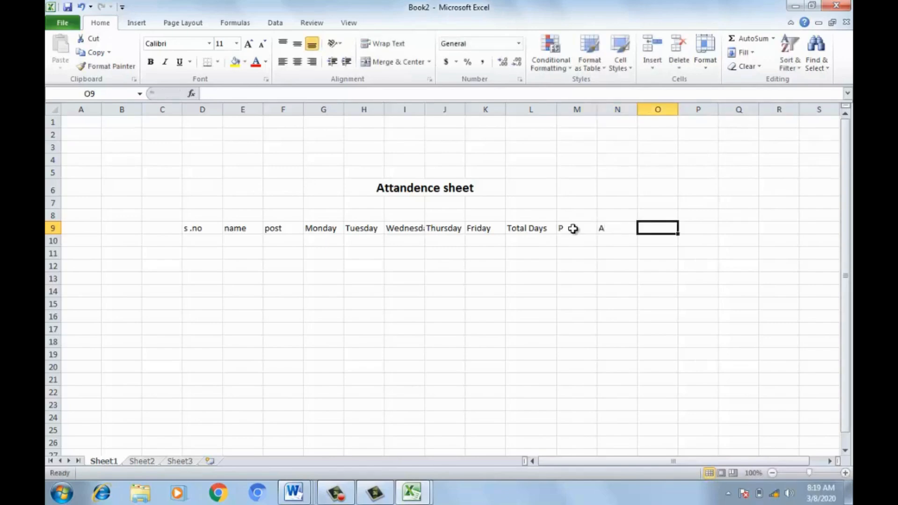
text(L)
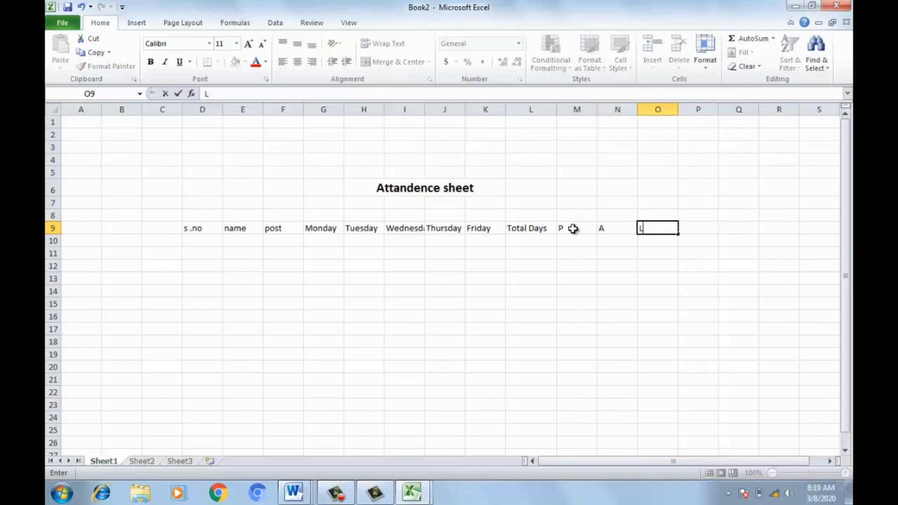
click(203, 237)
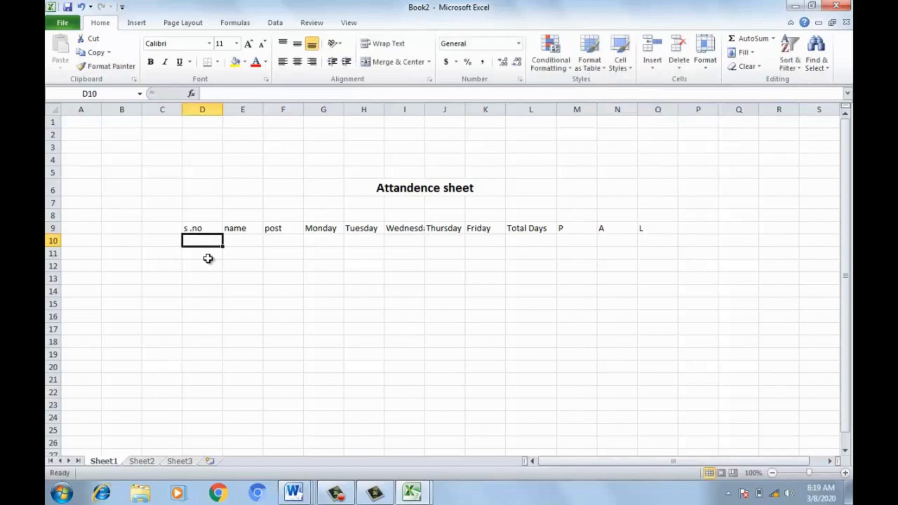
Step: Enter 1 in D10 and fill it down as a 1–7 series to D16
text(1)
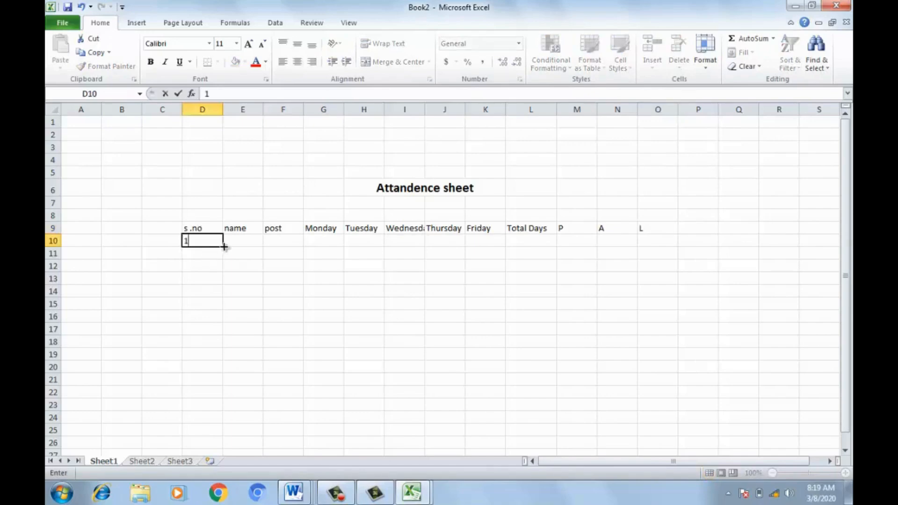
drag(223, 247, 220, 320)
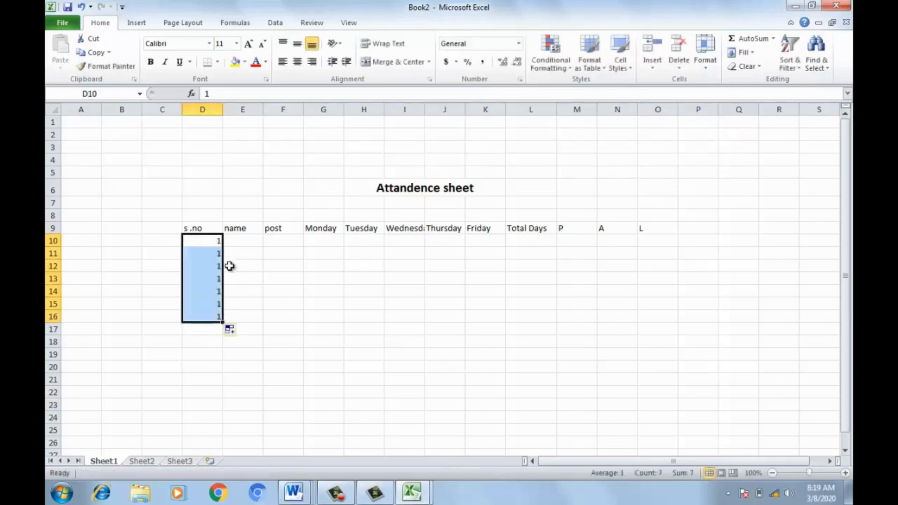
click(236, 332)
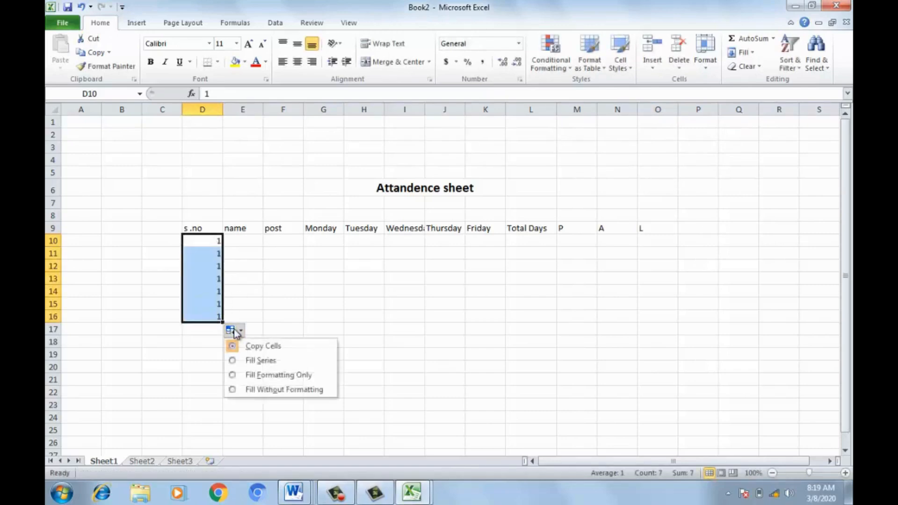
click(253, 361)
click(239, 242)
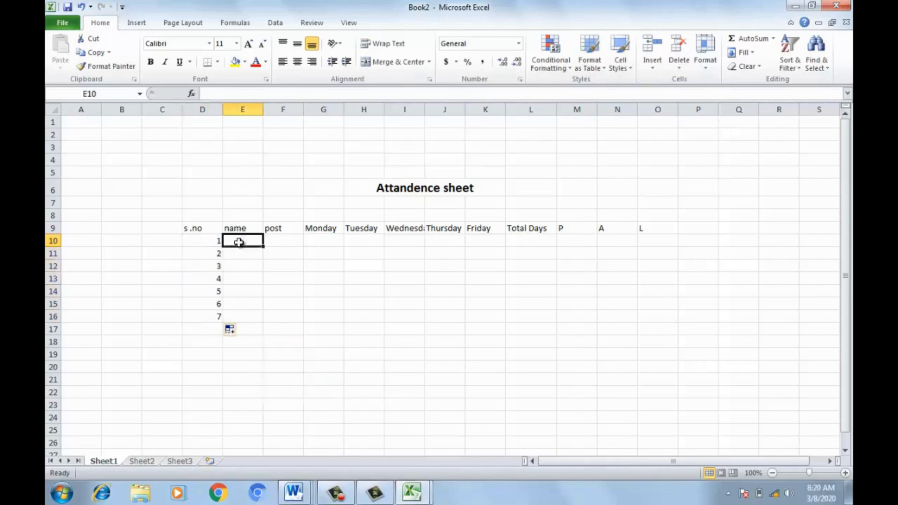
Step: Type the seven employee names down column E, from E10 to E16
text(ASAD)
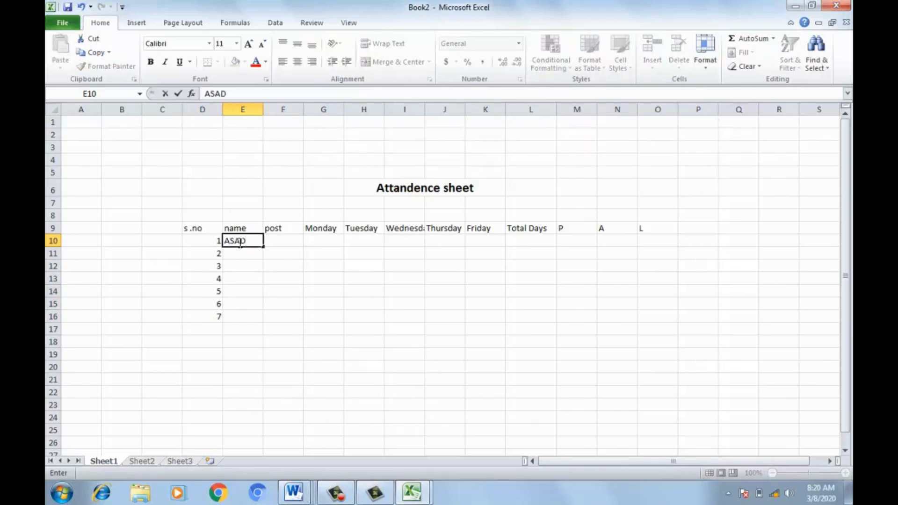
key(Return)
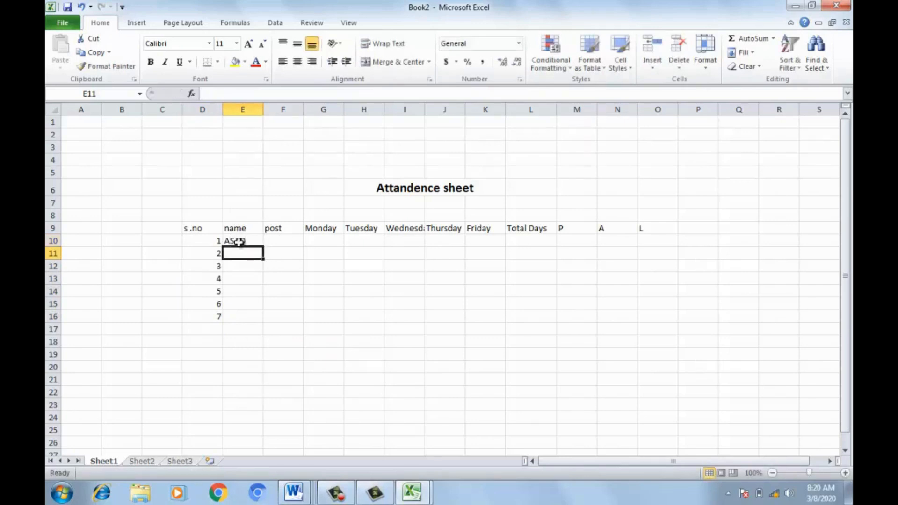
text(KAMRAN)
key(Return)
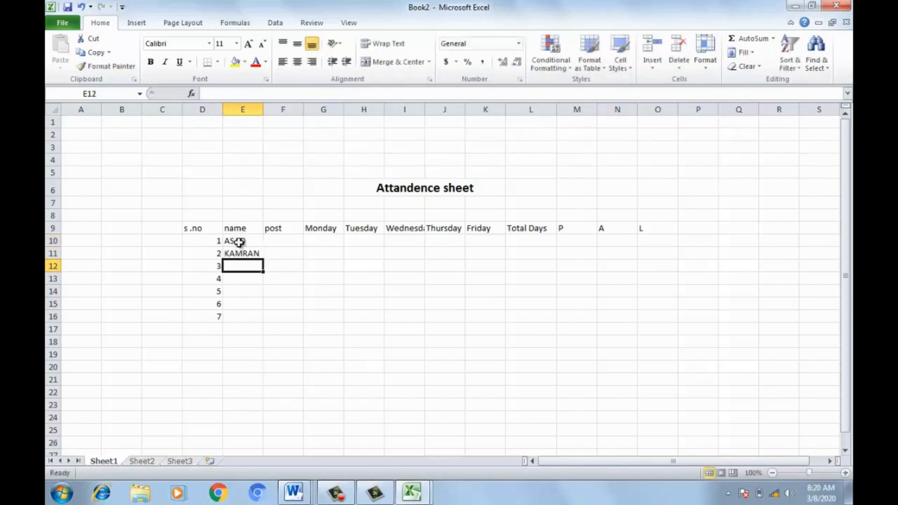
text(IMRAN)
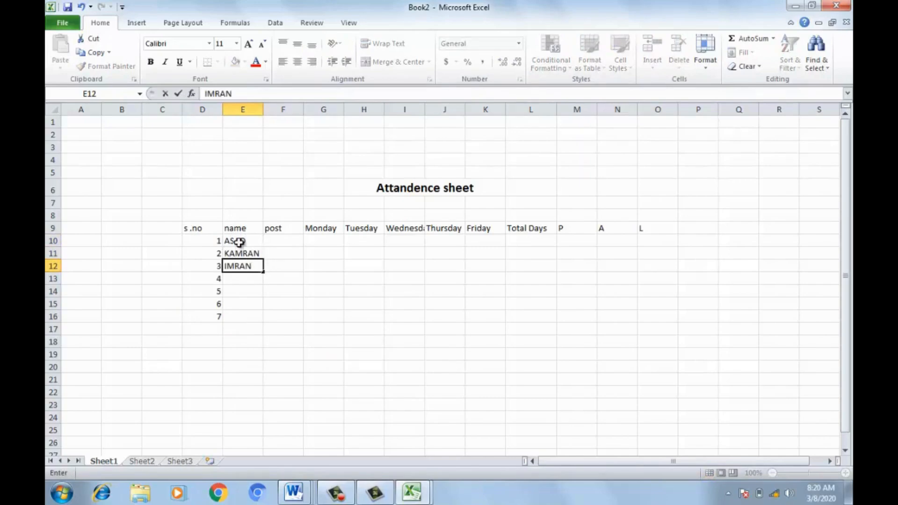
key(Return)
text(FAR)
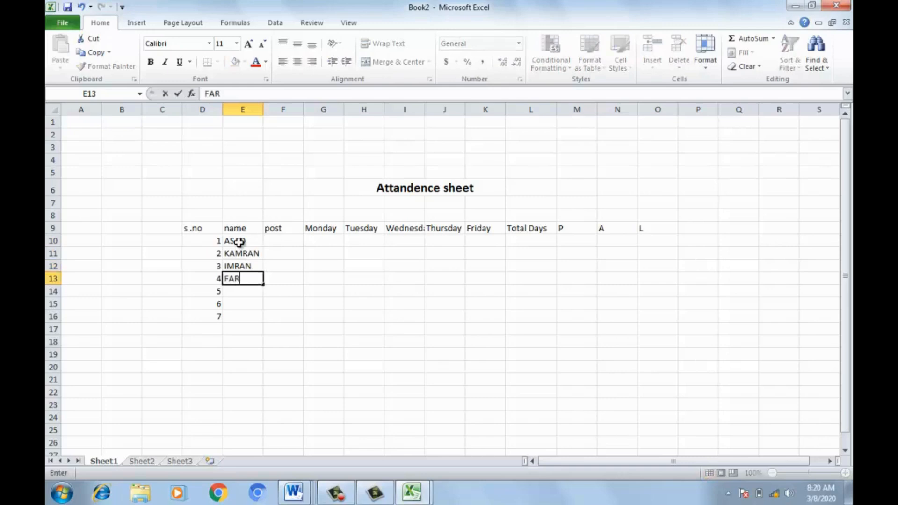
text(HAN)
key(Return)
text(ARSHAD)
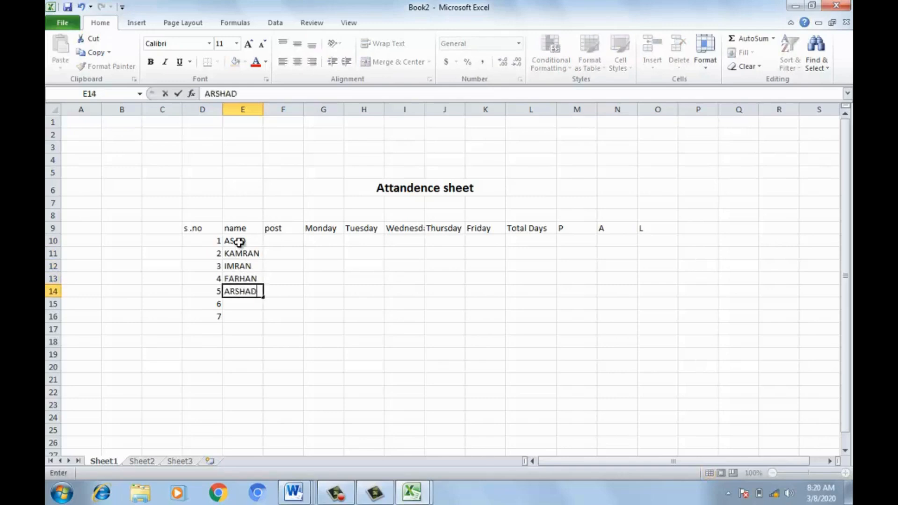
key(Return)
text(ASIF)
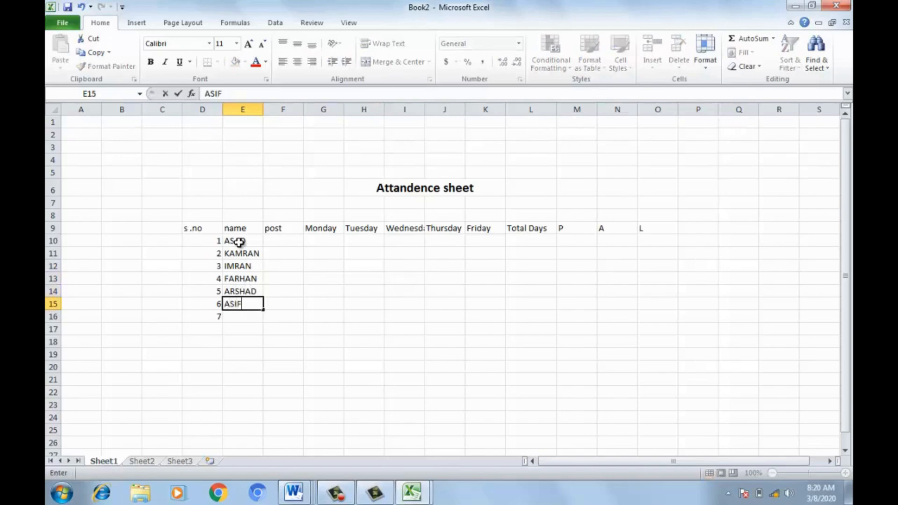
key(Return)
text(NA)
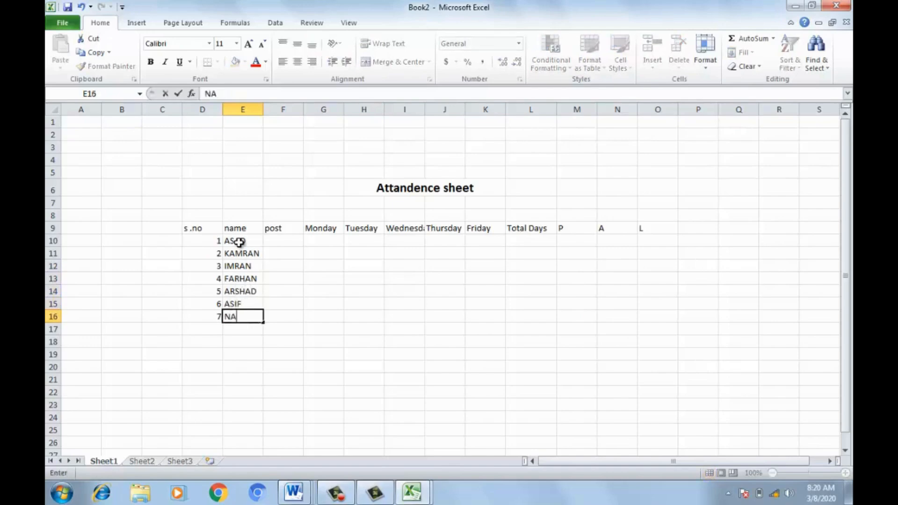
text(ZAKAGT)
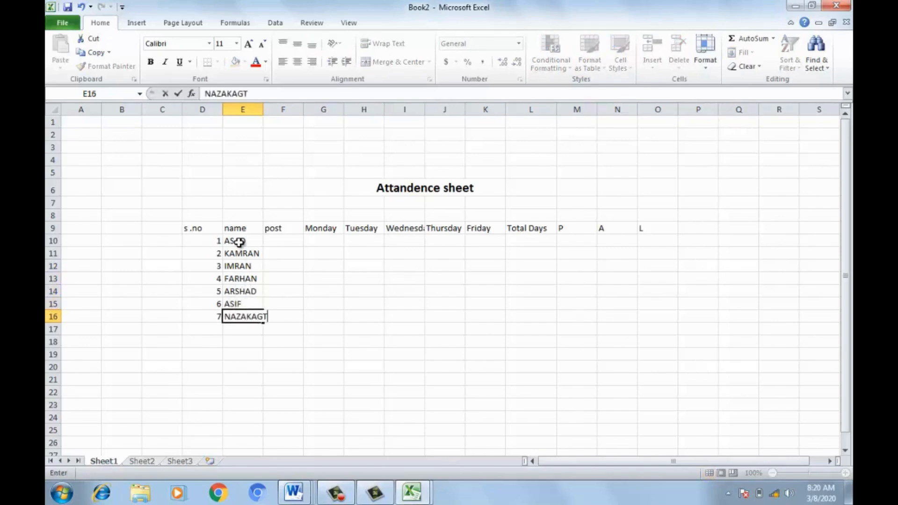
key(BackSpace)
key(BackSpace)
text(T)
key(Tab)
Step: Widen the name column and enter the post 'accountent' in F10
drag(262, 110, 273, 109)
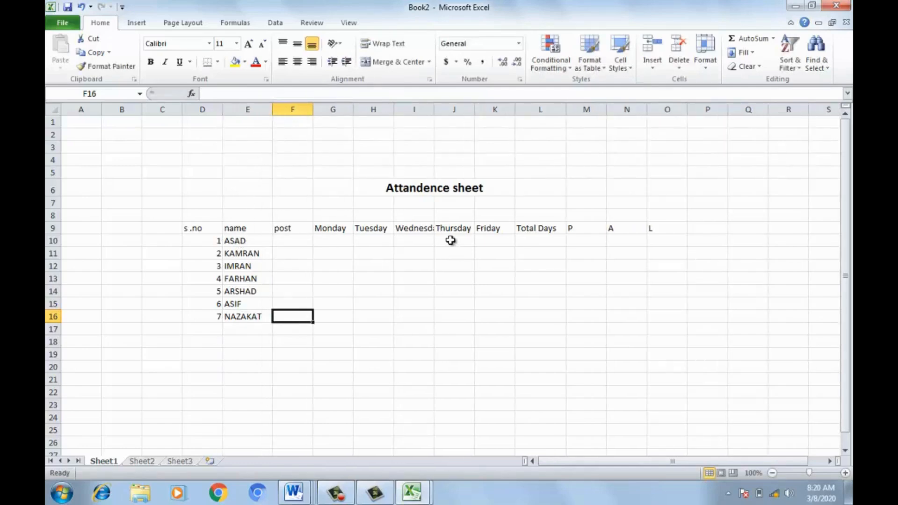
click(303, 244)
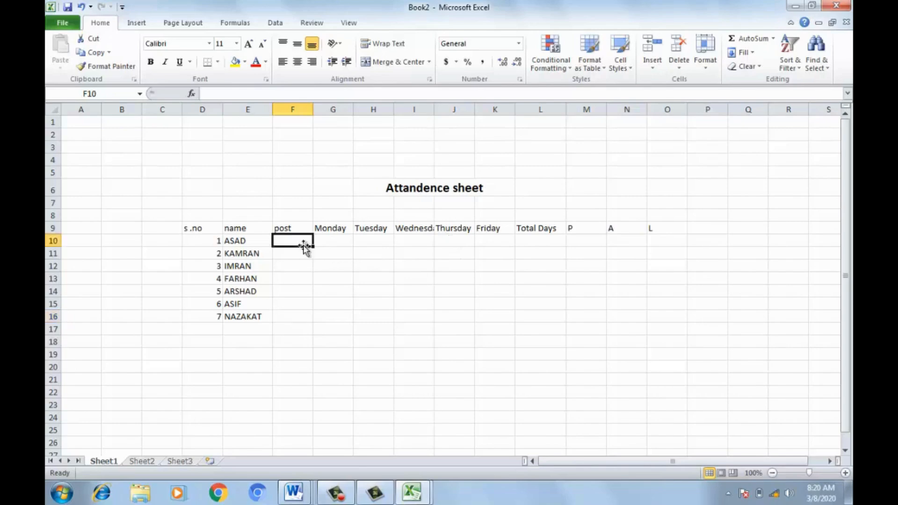
text(AC)
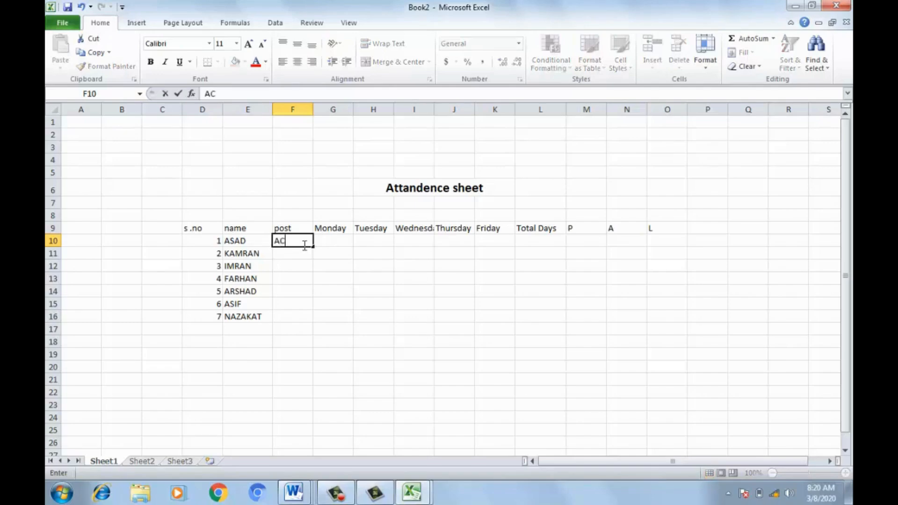
key(BackSpace)
key(BackSpace)
text(accountent)
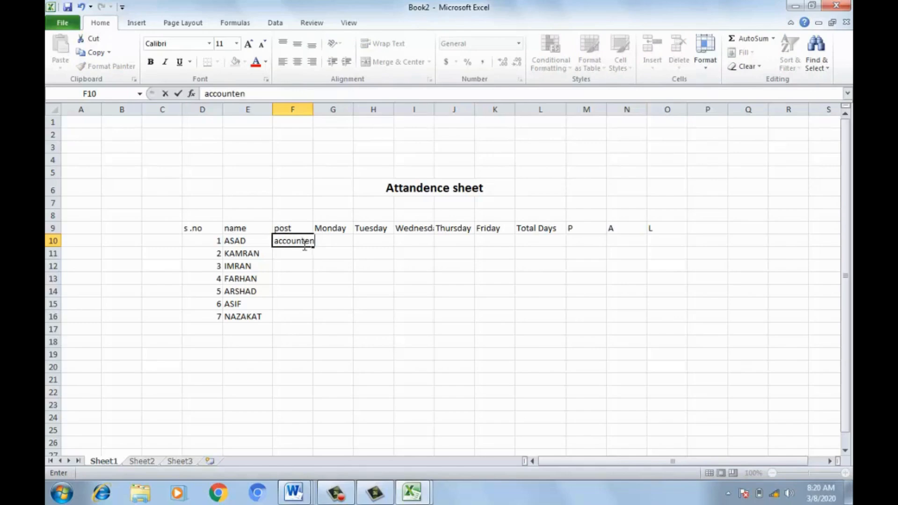
click(314, 142)
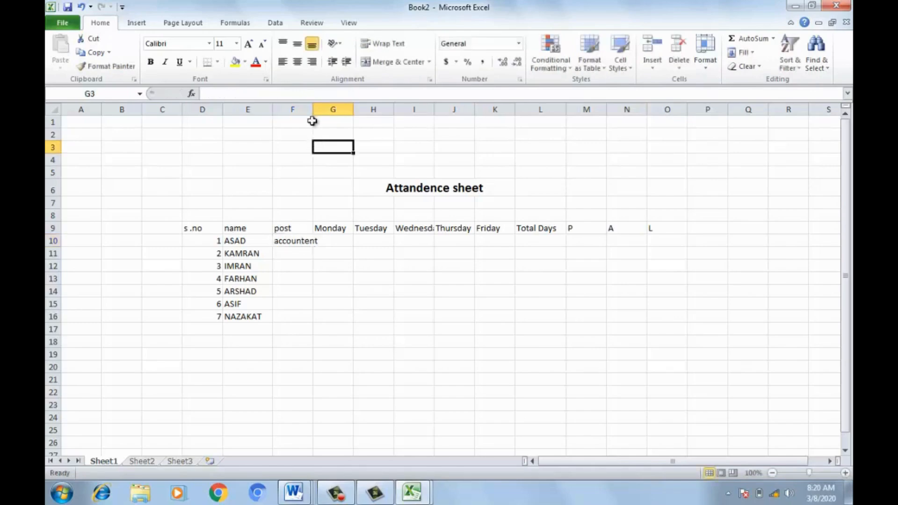
Step: Widen column F and enter 'manager' as the second employee's post in F11
drag(313, 110, 334, 110)
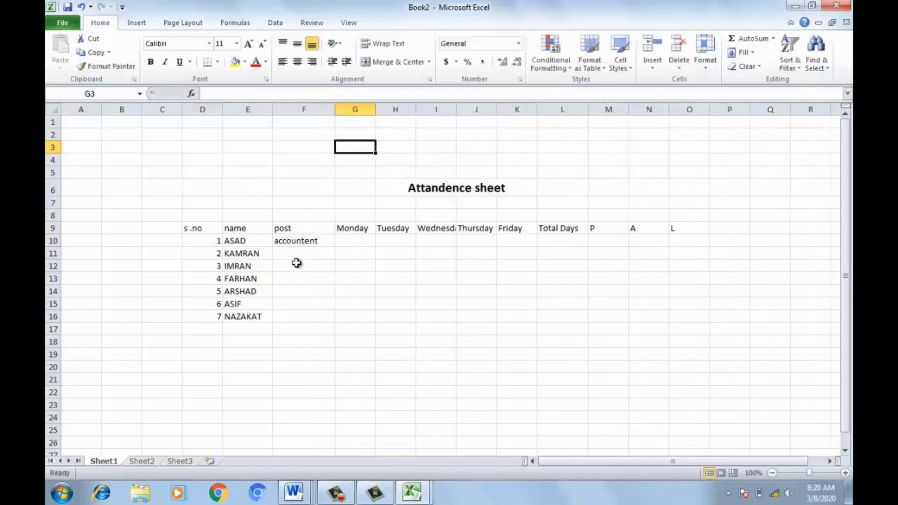
click(299, 253)
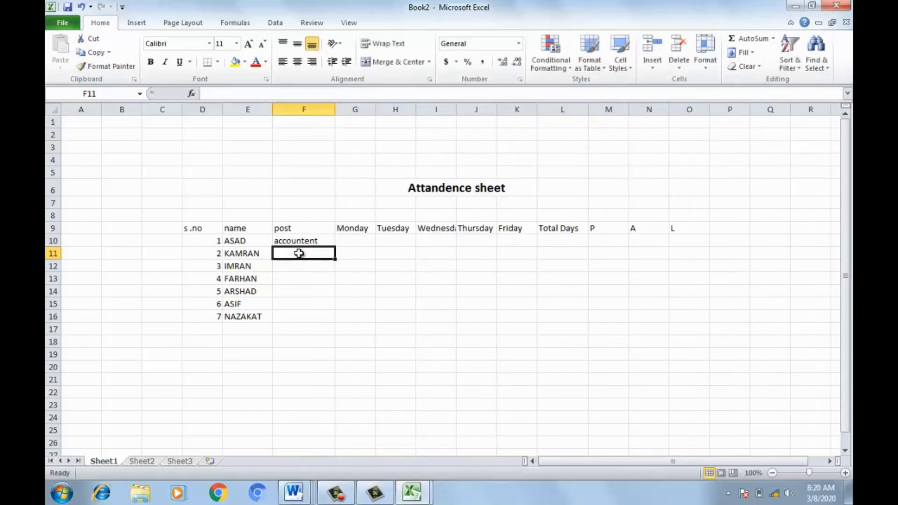
text(ma)
key(BackSpace)
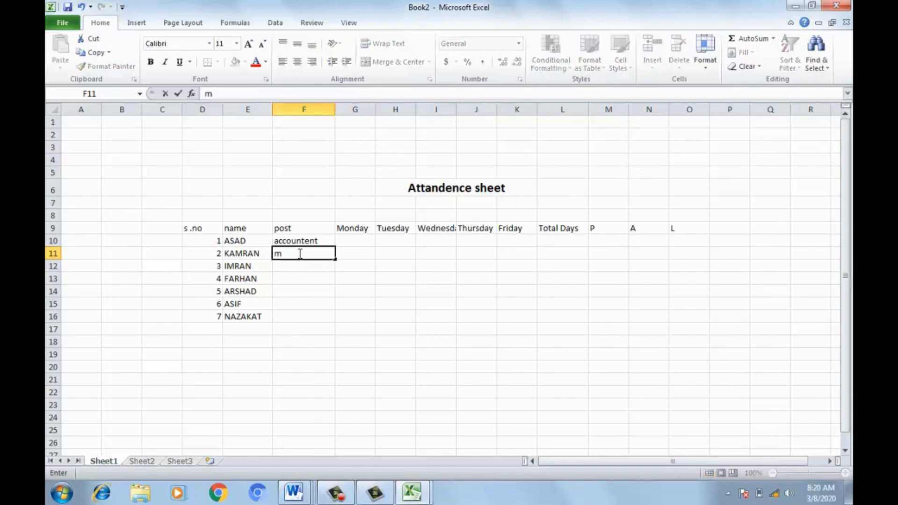
text(ana)
key(BackSpace)
key(BackSpace)
key(BackSpace)
key(BackSpace)
text(manager)
key(Return)
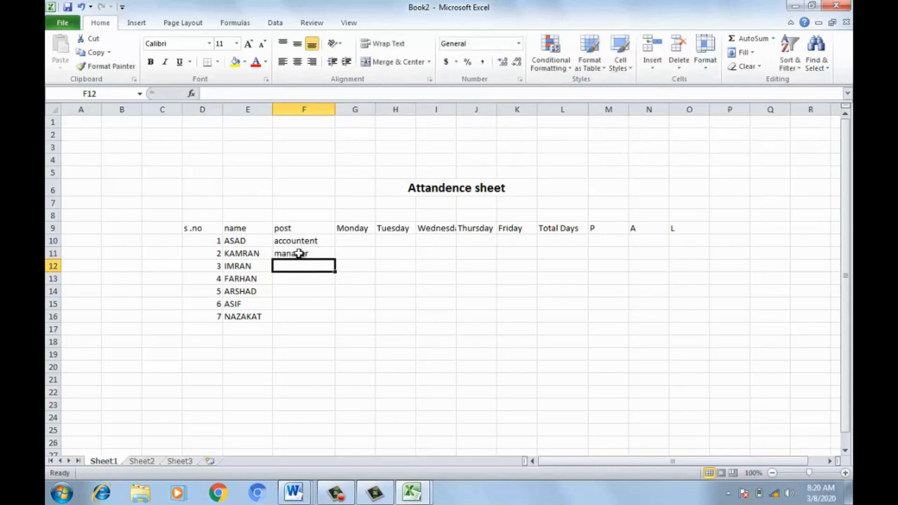
Step: Enter the remaining posts secuirty, recep, casher, hr and ceo down F12:F16
text(secr)
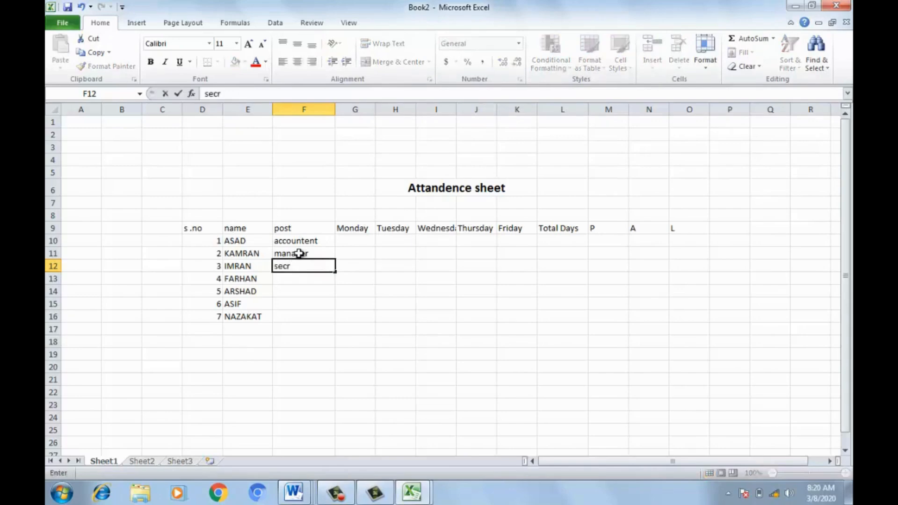
key(BackSpace)
text(uirty)
key(Return)
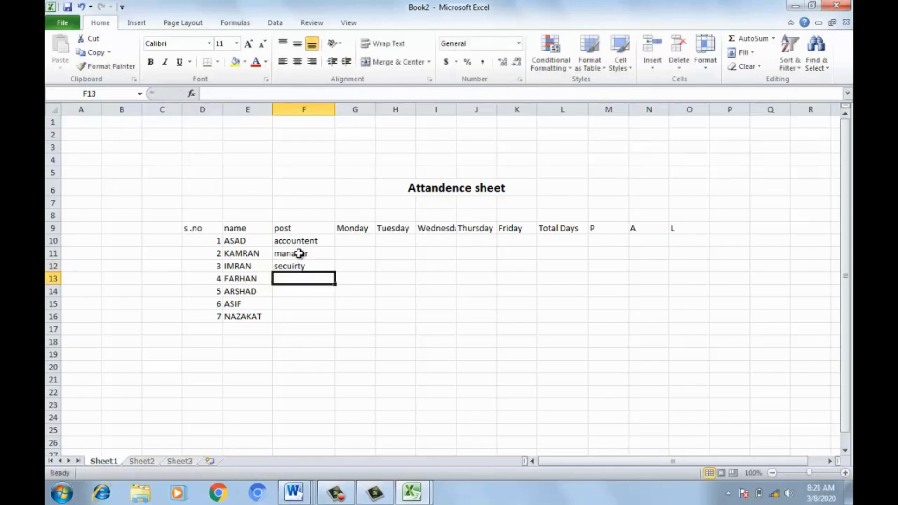
text(r)
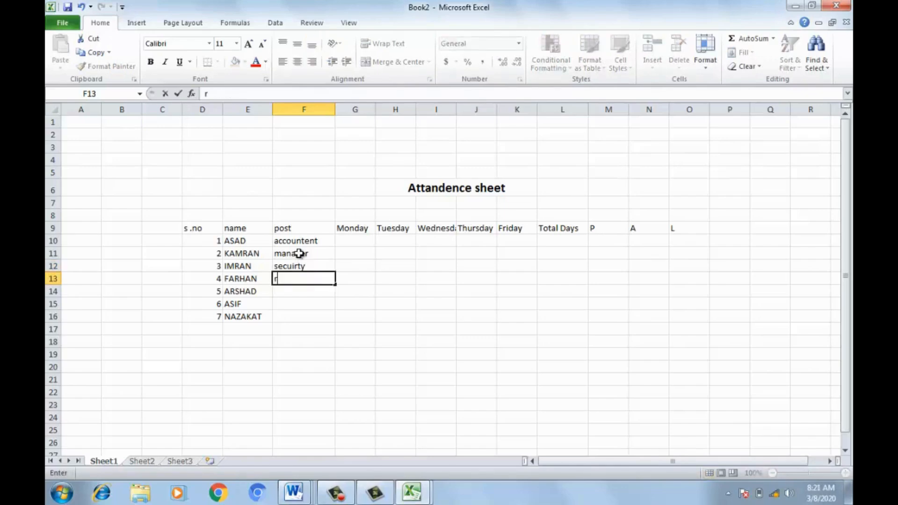
text(ecep)
key(Return)
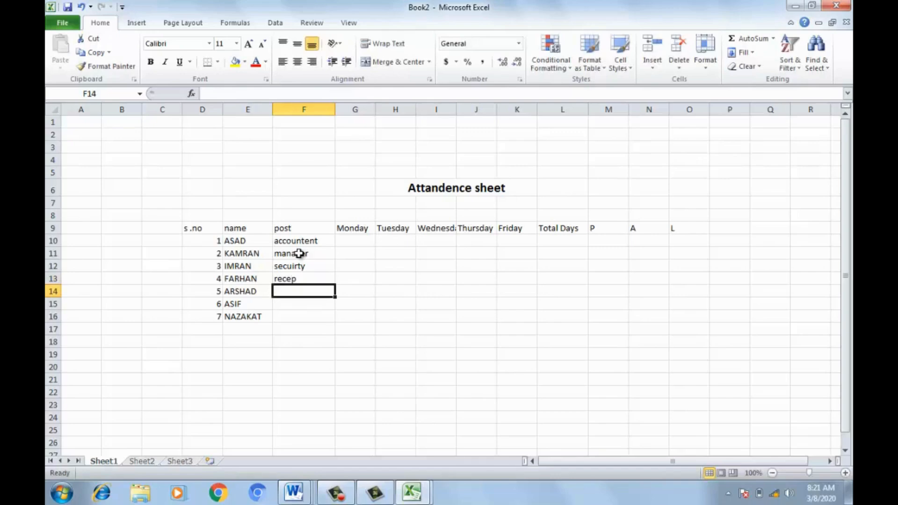
text(casher)
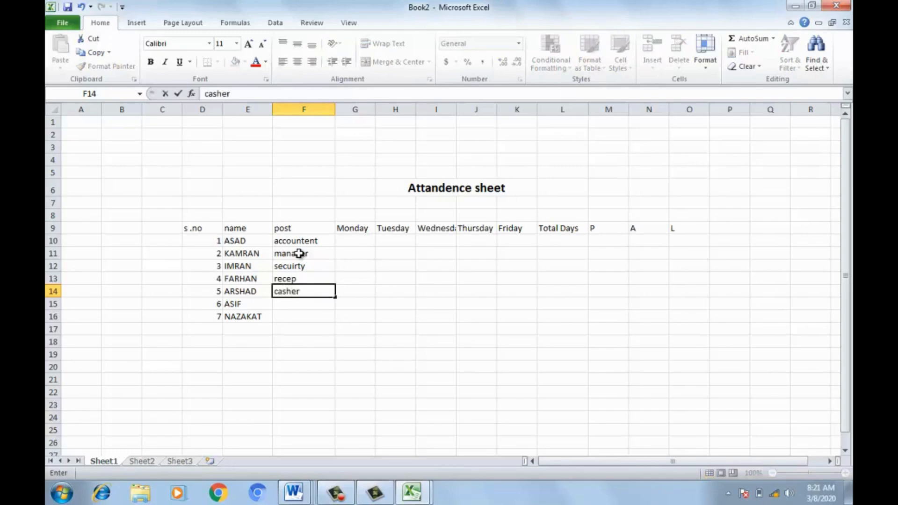
key(Return)
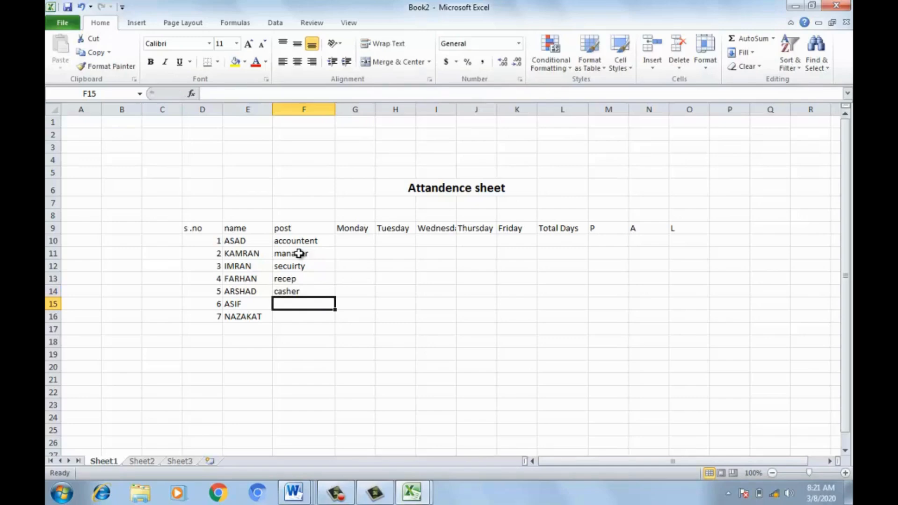
text(hr)
key(Return)
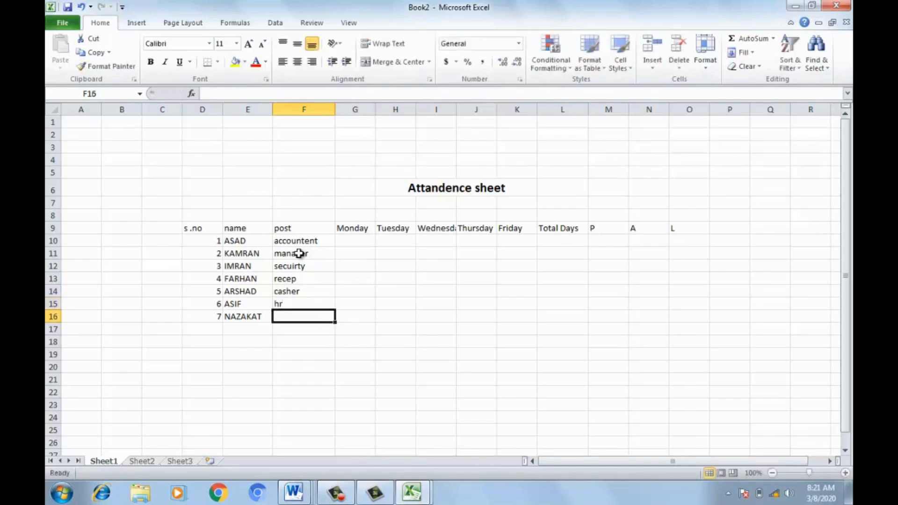
text(ceo)
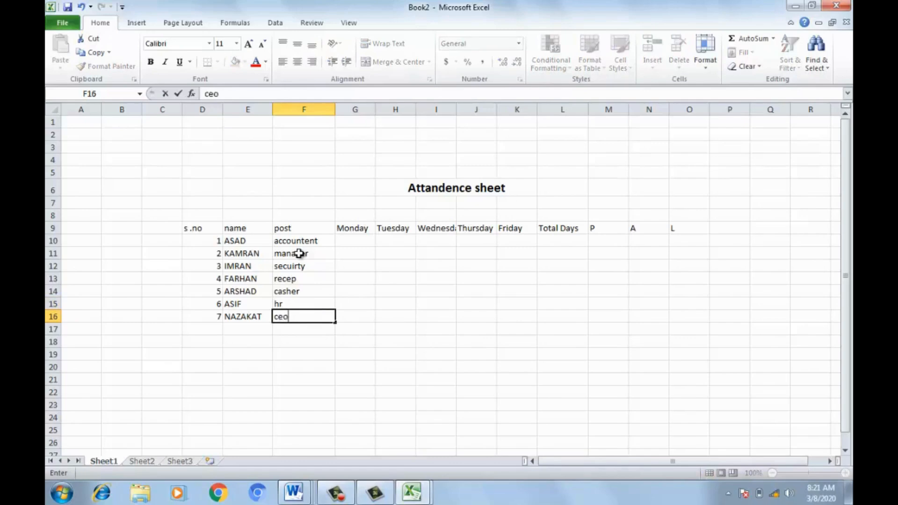
key(Tab)
Step: Mark the first employee's Monday–Friday attendance as p, p, p, a, l in G10:K10
click(359, 242)
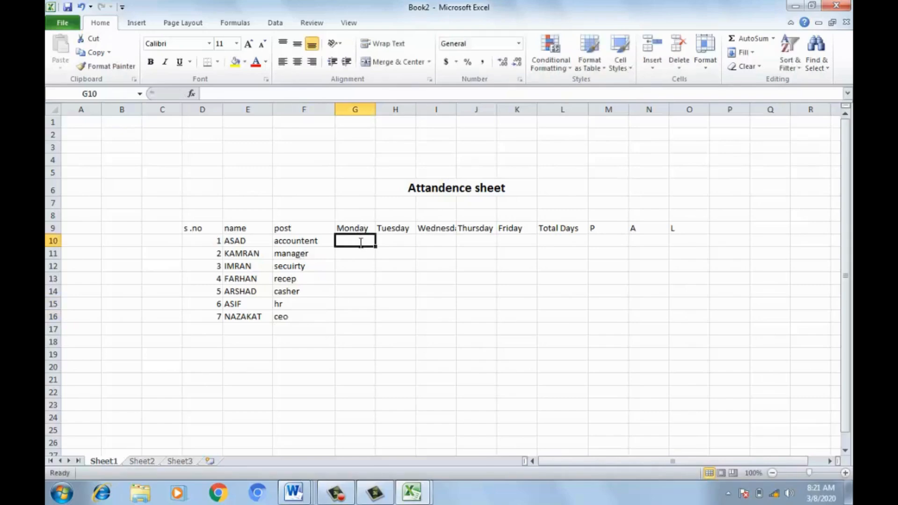
text(p)
key(Tab)
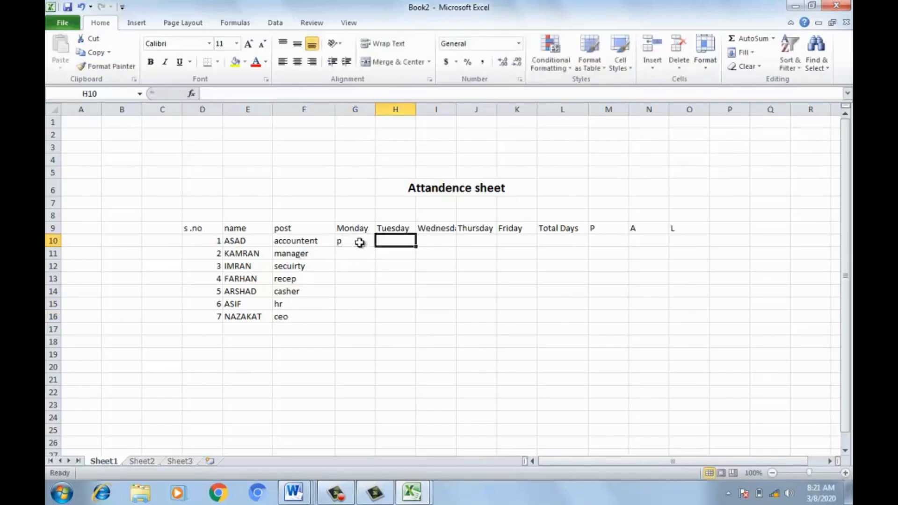
text(p)
key(Tab)
text(p)
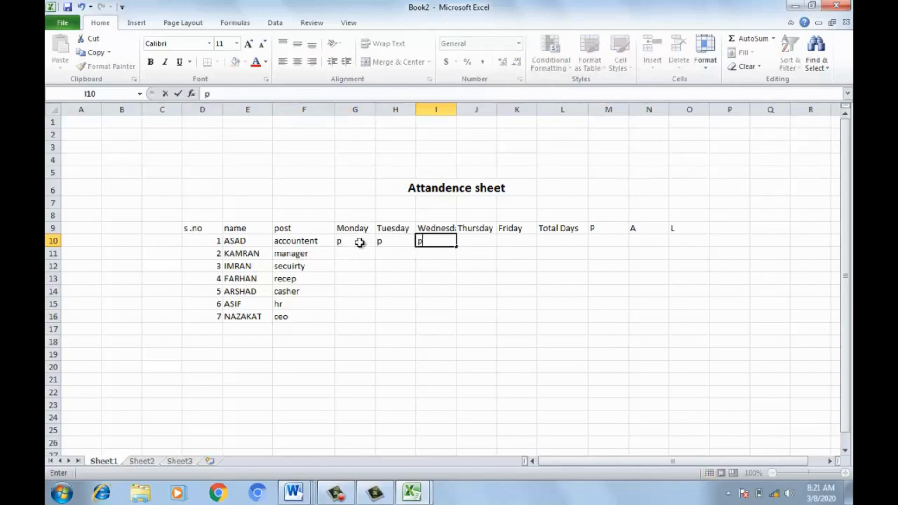
key(Tab)
text(a)
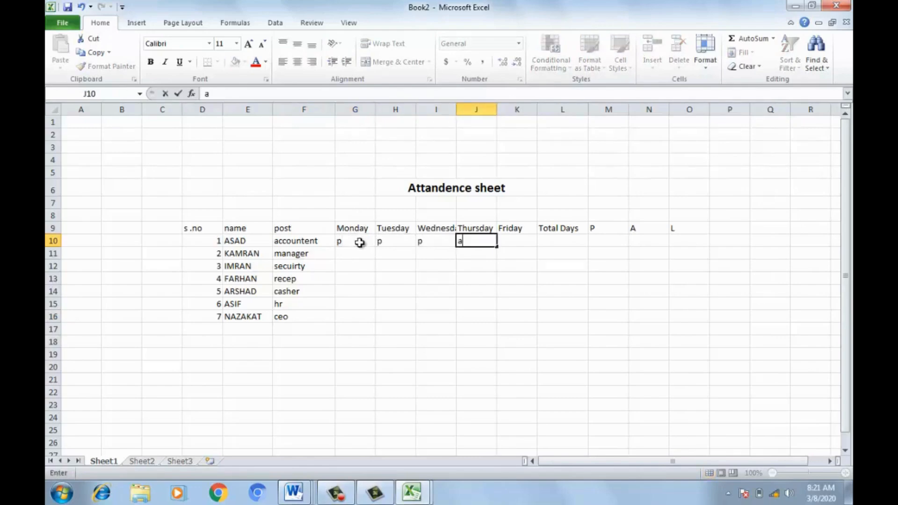
key(Tab)
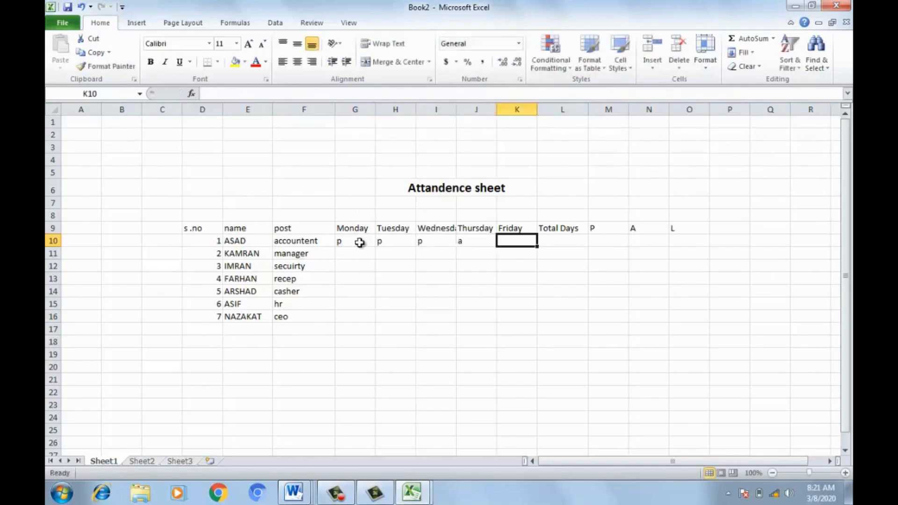
text(l)
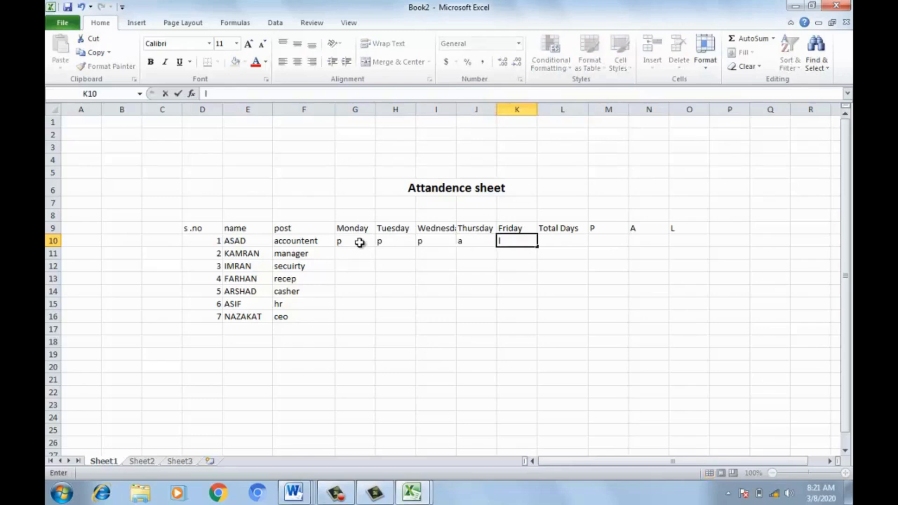
key(Return)
Step: Mark the second employee's attendance as p, a, p, p, p in G11:K11
text(p)
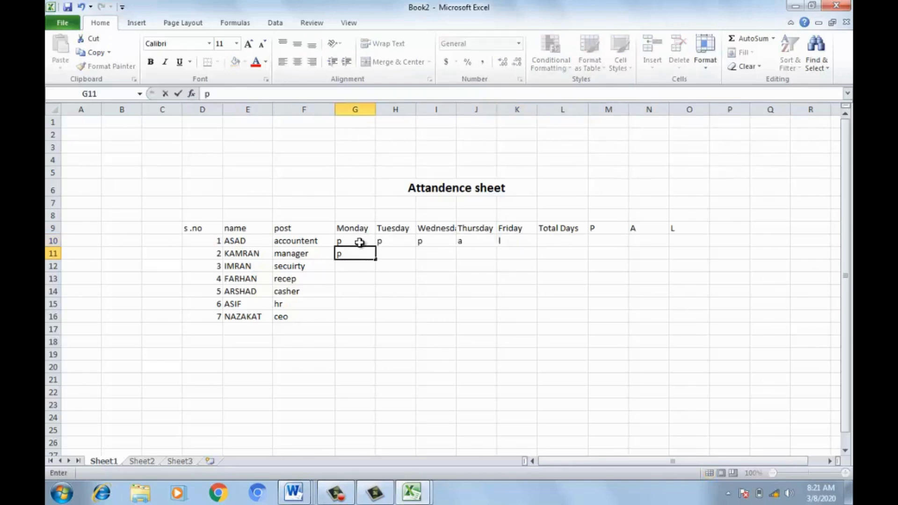
key(Tab)
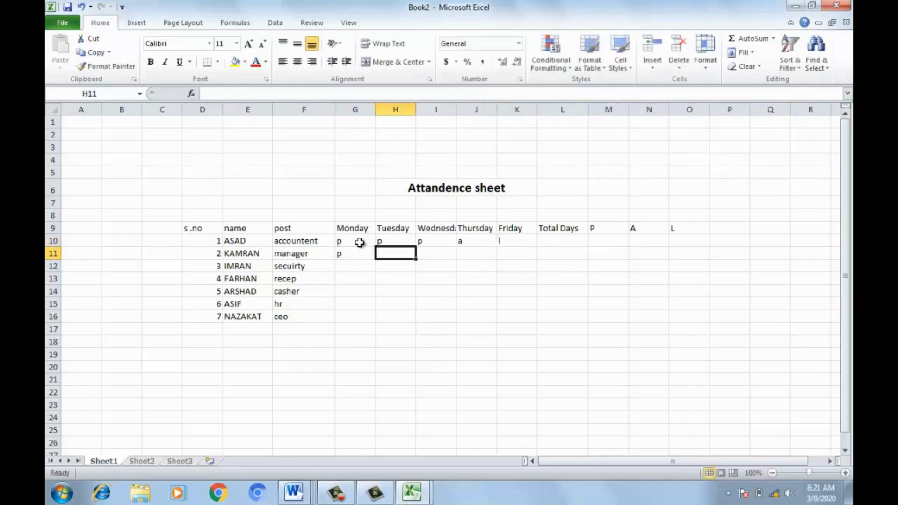
text(a)
key(Tab)
text(p)
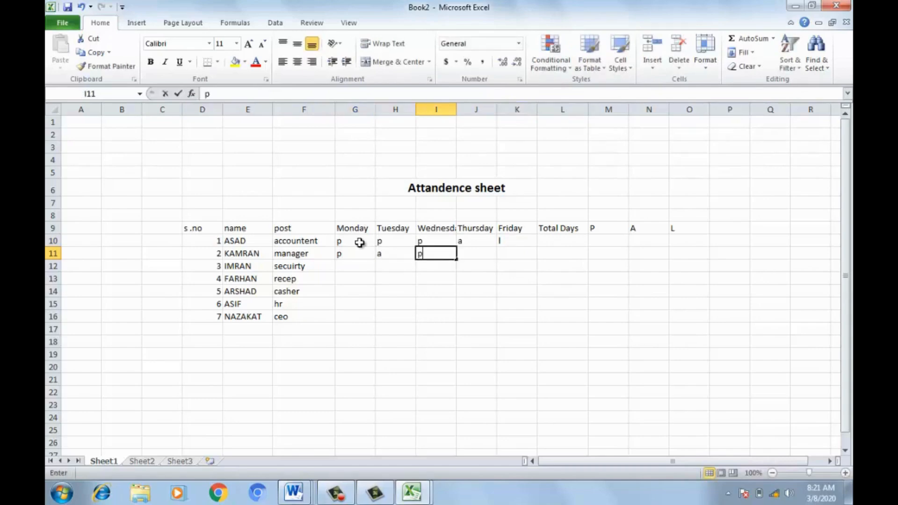
key(Tab)
text(p)
key(Tab)
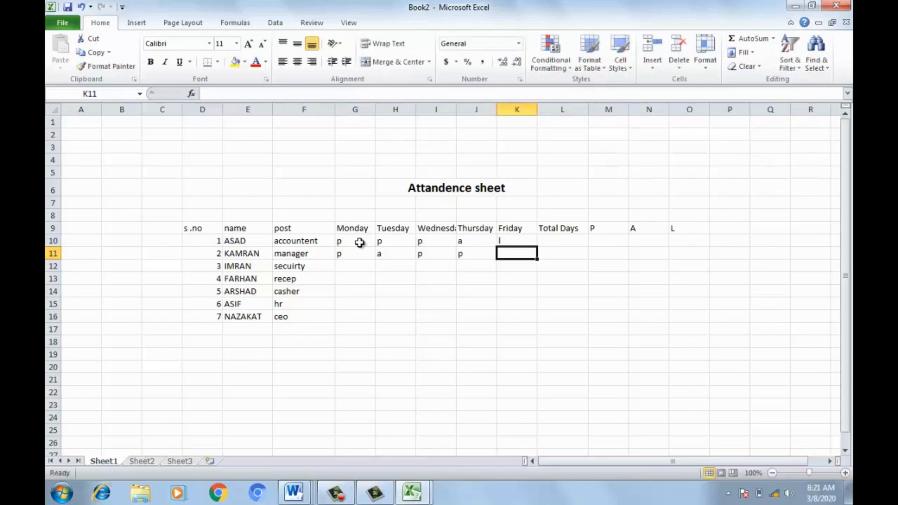
text(p)
key(Return)
Step: Mark the third employee present (p) on all five days in G12:K12
click(359, 242)
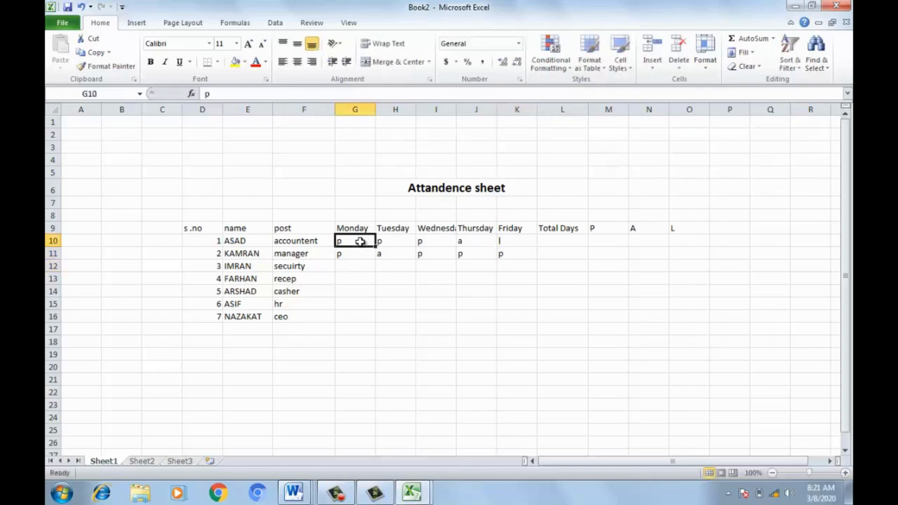
double_click(360, 242)
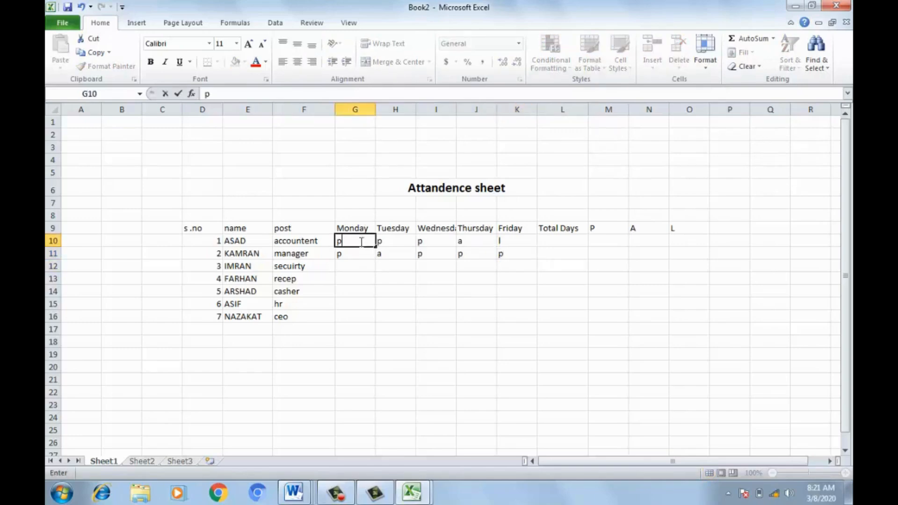
key(Return)
key(Return)
text(p)
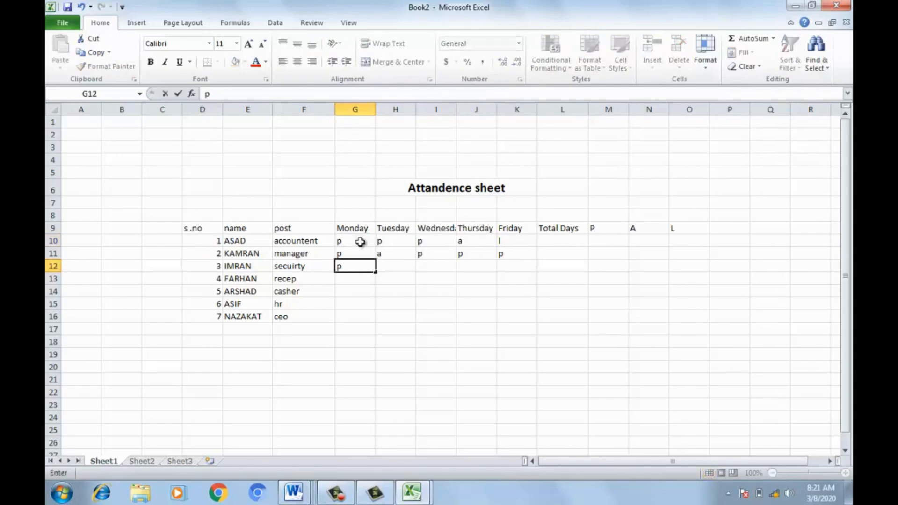
key(Tab)
text(p)
key(Tab)
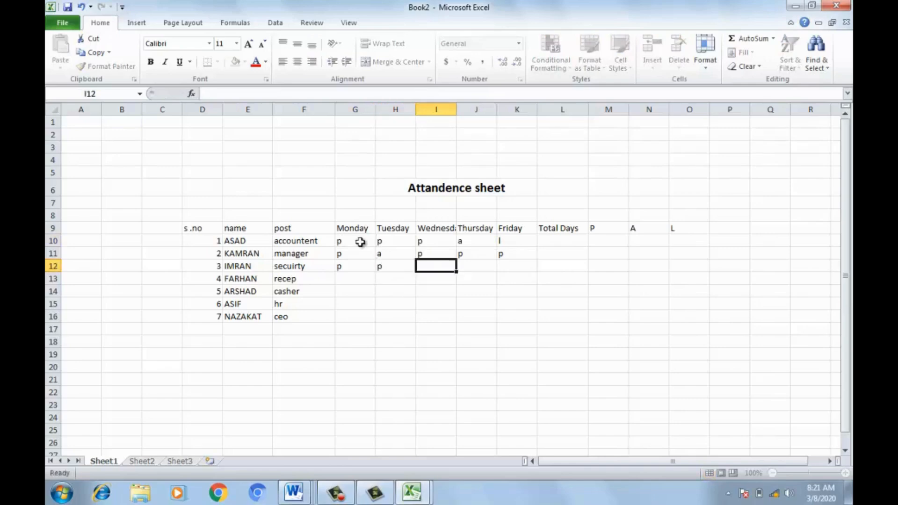
text(p)
key(Tab)
text(p)
key(Tab)
text(p)
key(Tab)
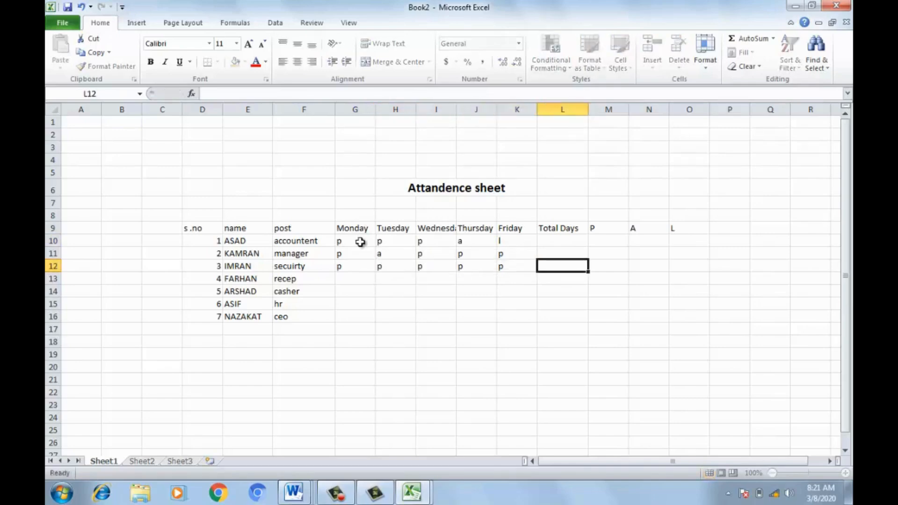
key(Down)
key(Down)
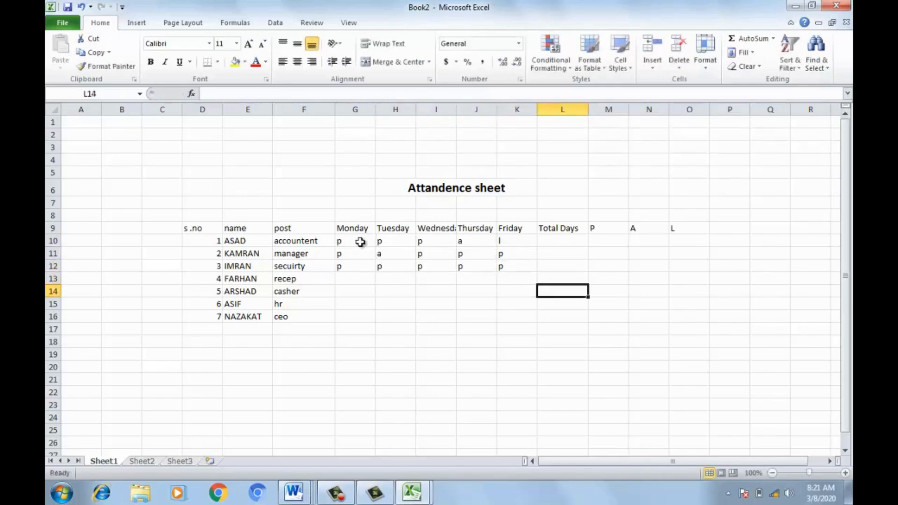
click(352, 279)
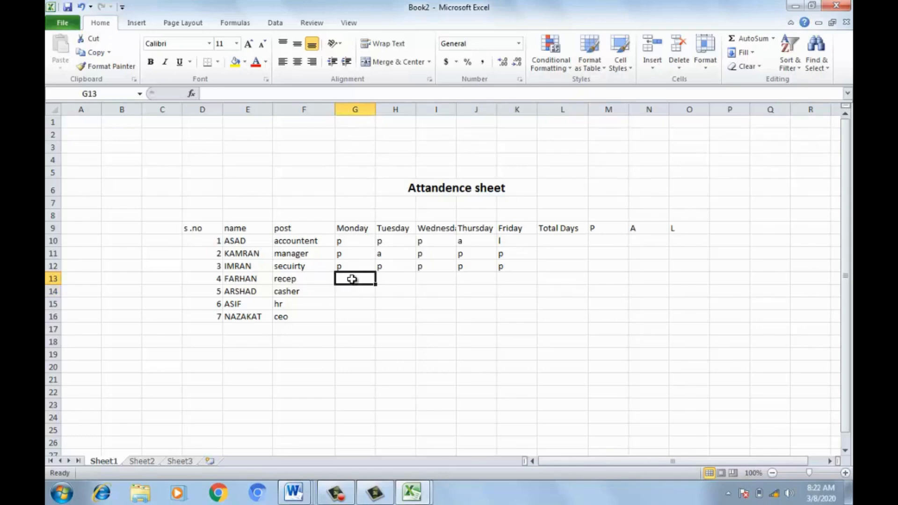
Step: Mark the fourth employee's Monday–Friday attendance as a, a, p, p, l in row 13
text(a)
key(Tab)
text(A)
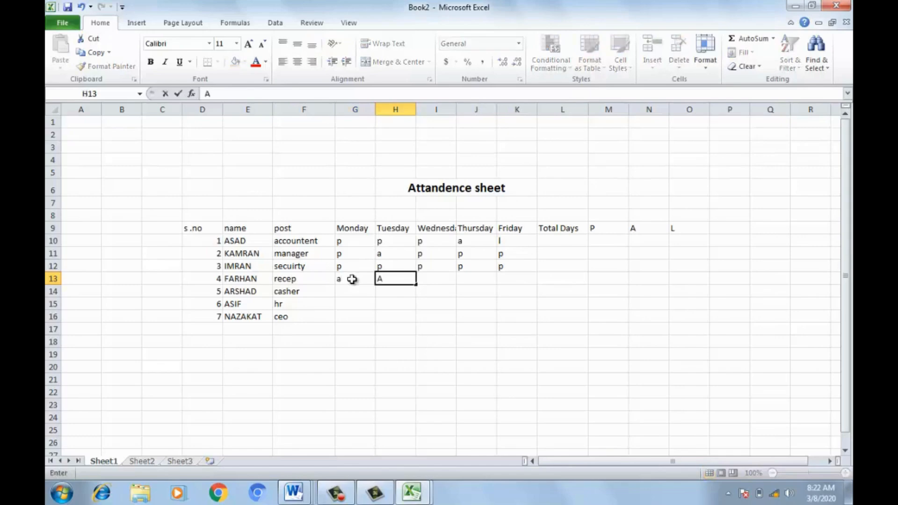
key(Tab)
text(p)
key(Tab)
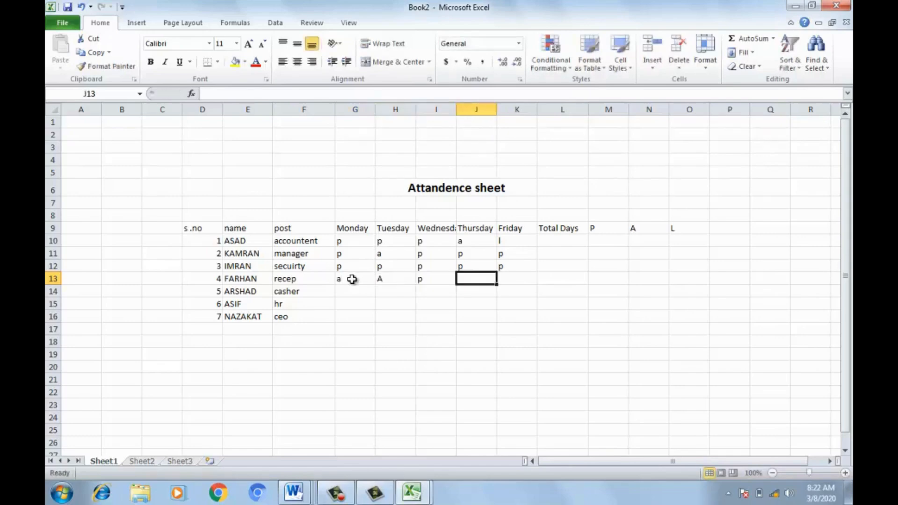
text(p)
key(Tab)
text(l)
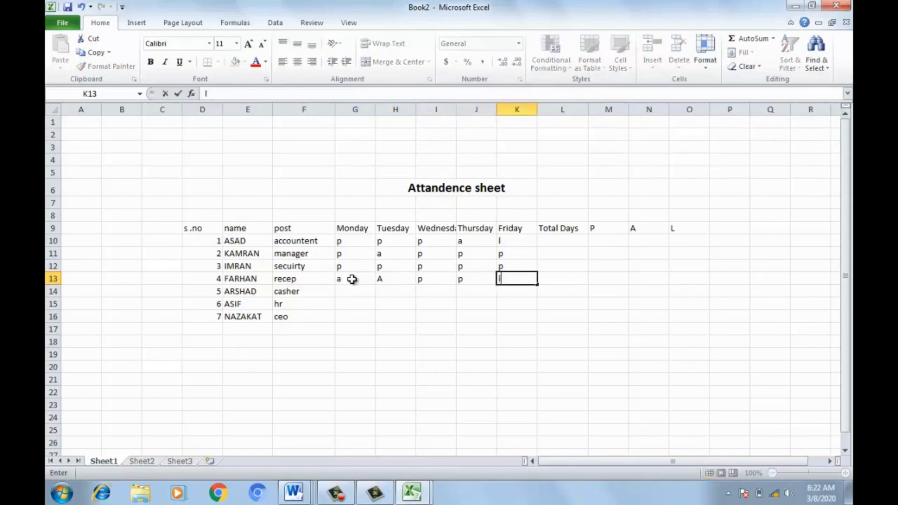
key(Return)
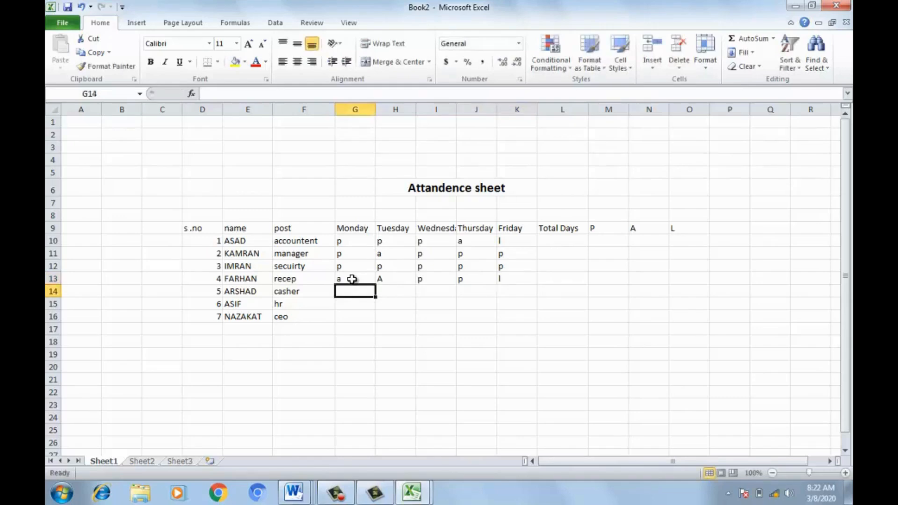
Step: Mark the fifth employee's attendance as l, l, l, p, p in row 14
text(l)
key(Tab)
text(l)
key(Tab)
text(l)
key(Tab)
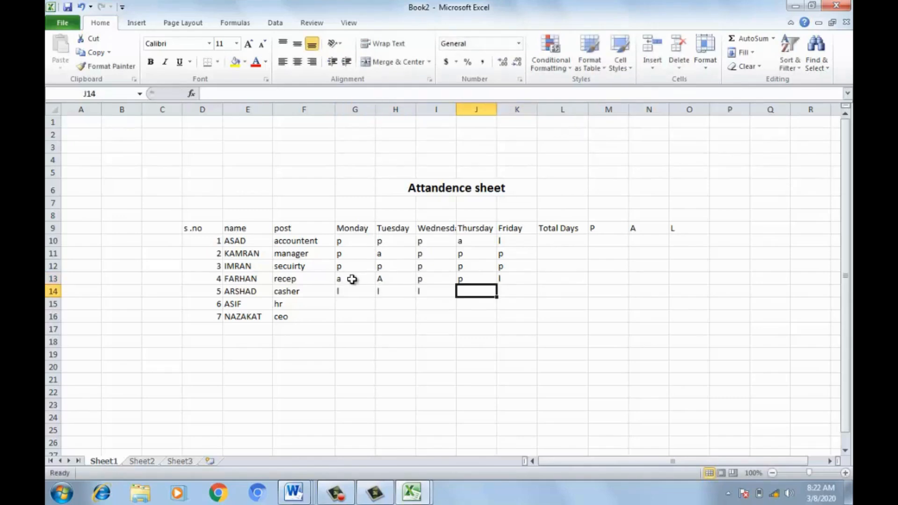
text(p)
Step: Mark the sixth employee's attendance as p, p, p, l, l in row 15
key(Tab)
text(p)
key(Return)
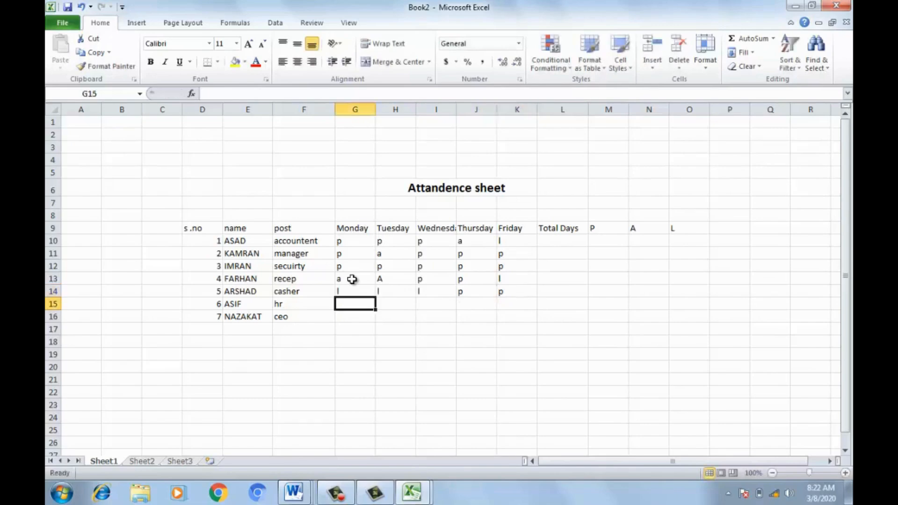
text(p)
key(Tab)
text(p)
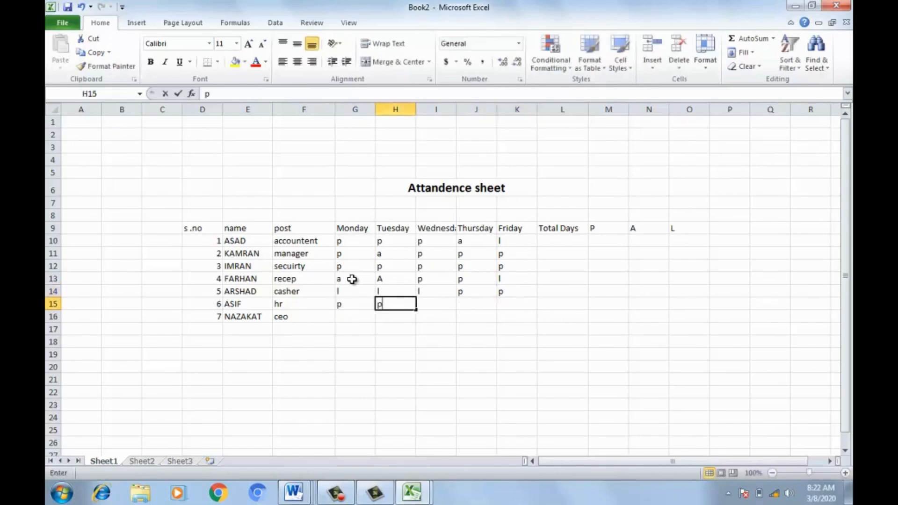
key(Tab)
text(p)
key(Tab)
text(l)
key(Tab)
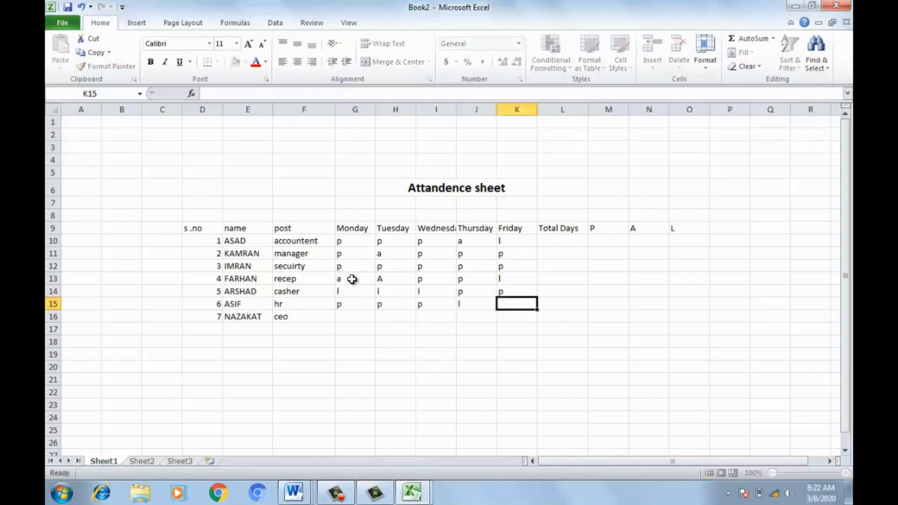
text(l)
key(Tab)
key(Down)
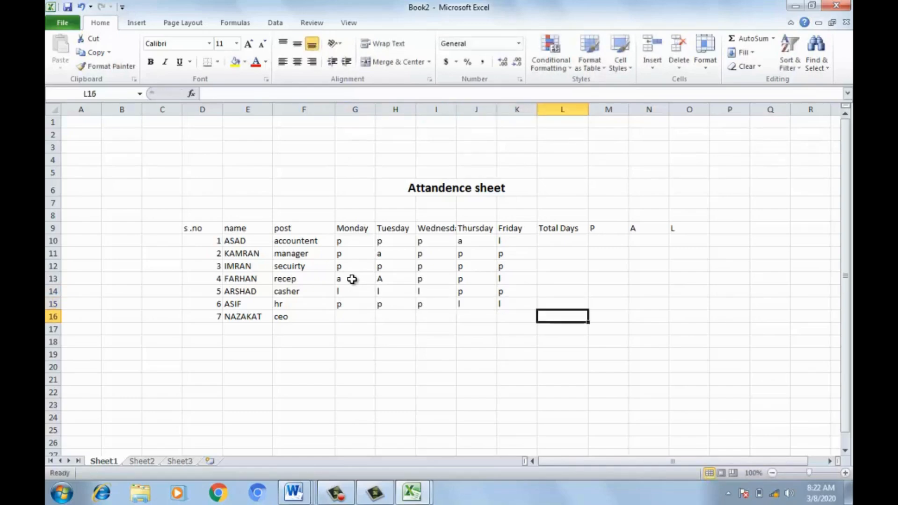
Step: Mark the seventh employee's attendance as a, a, a, p, p in G16:K16
click(355, 316)
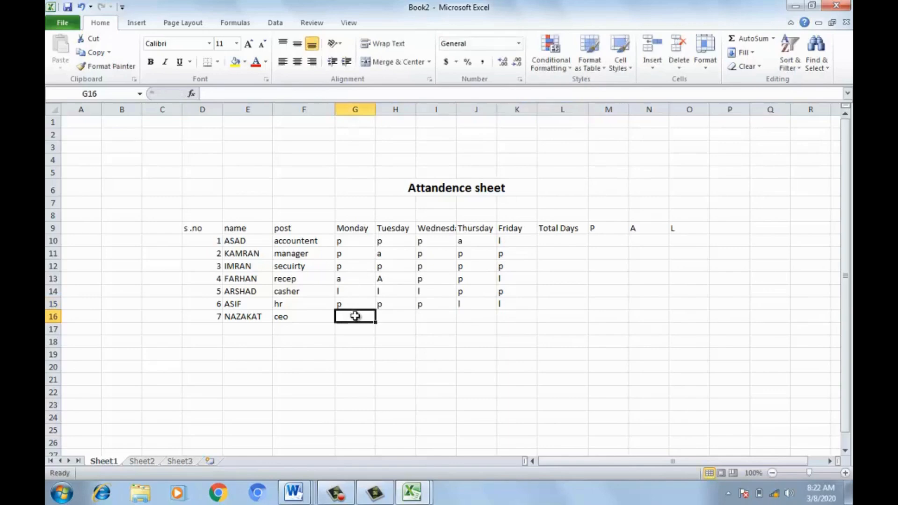
text(a)
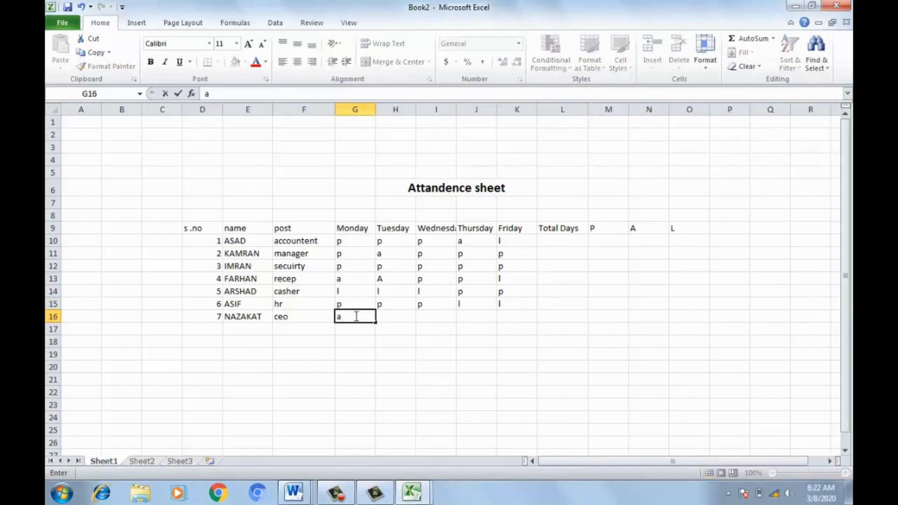
key(Tab)
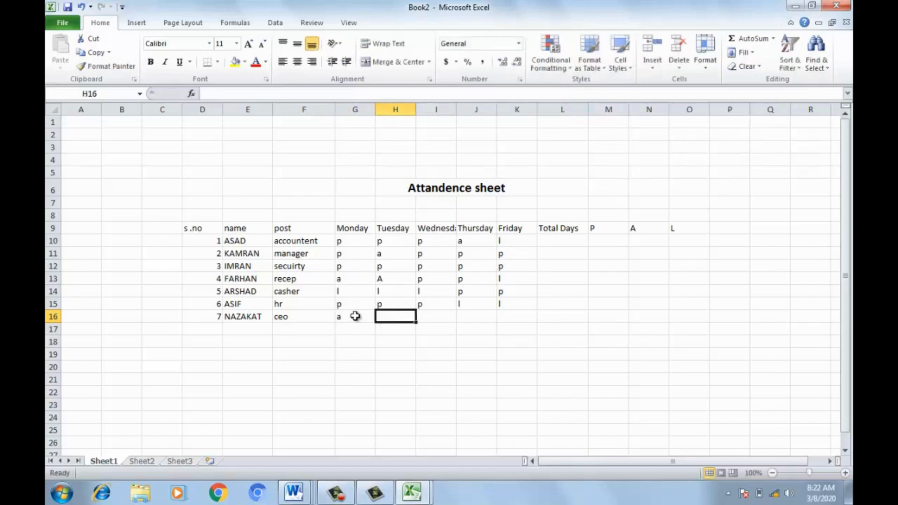
text(a)
key(Tab)
text(a)
key(Tab)
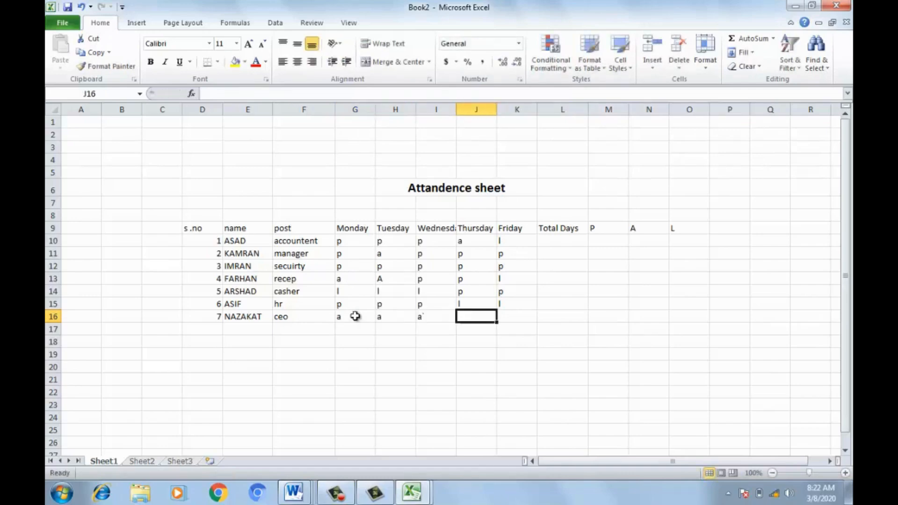
text(p)
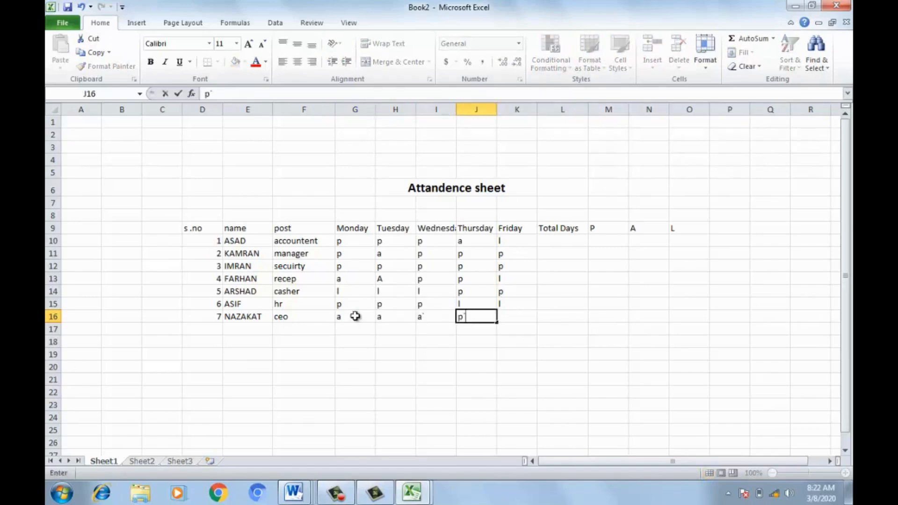
text(`)
key(Tab)
text(p)
key(Tab)
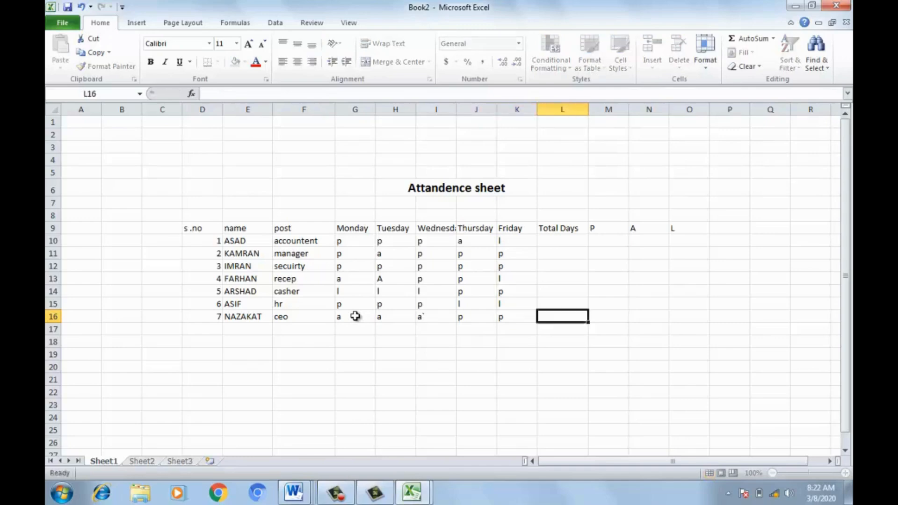
Step: Launch the Windows On-Screen Keyboard from the Start menu with Total Days cell L10 selected
click(560, 240)
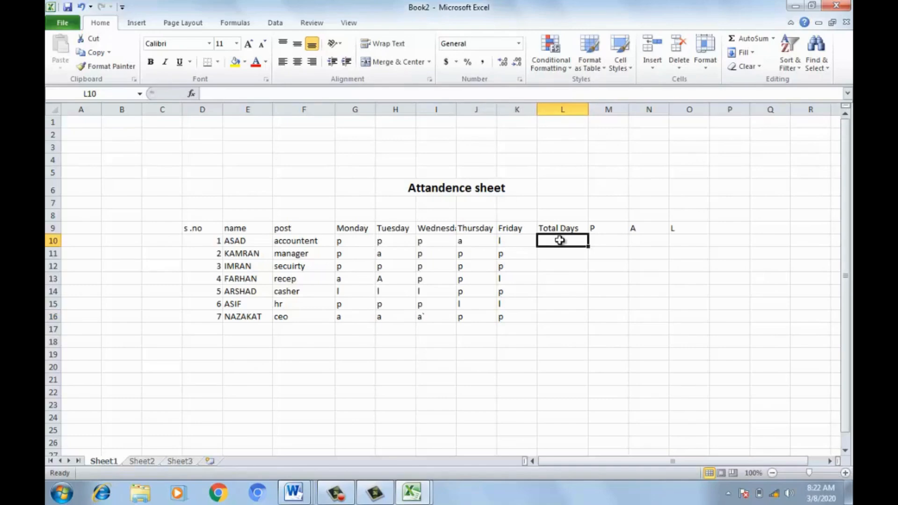
double_click(560, 240)
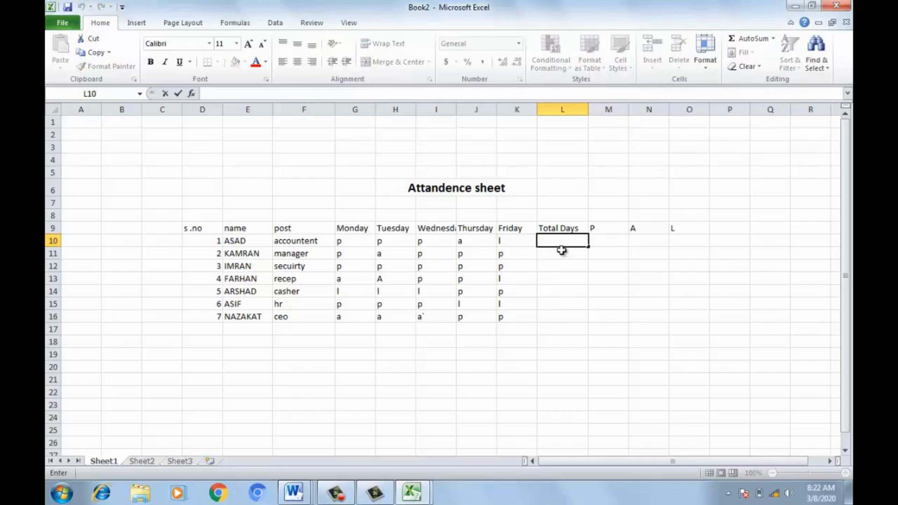
click(566, 252)
click(563, 241)
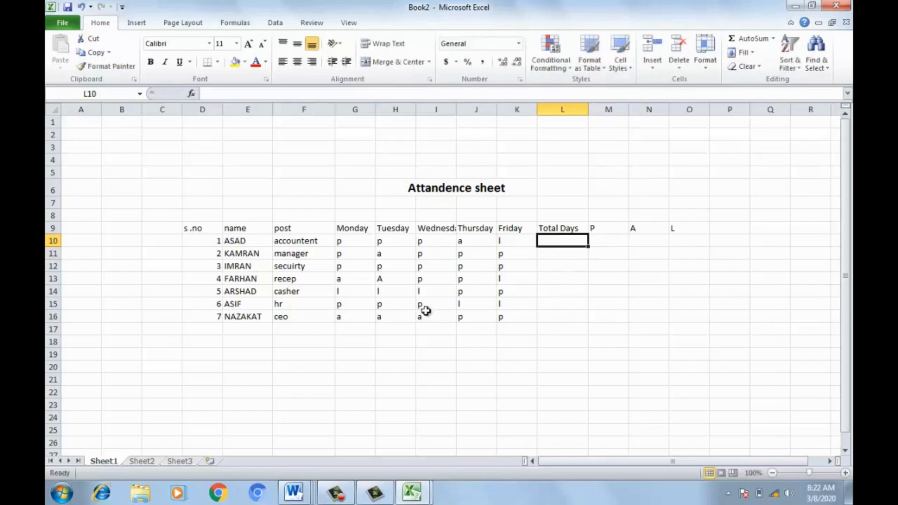
click(59, 498)
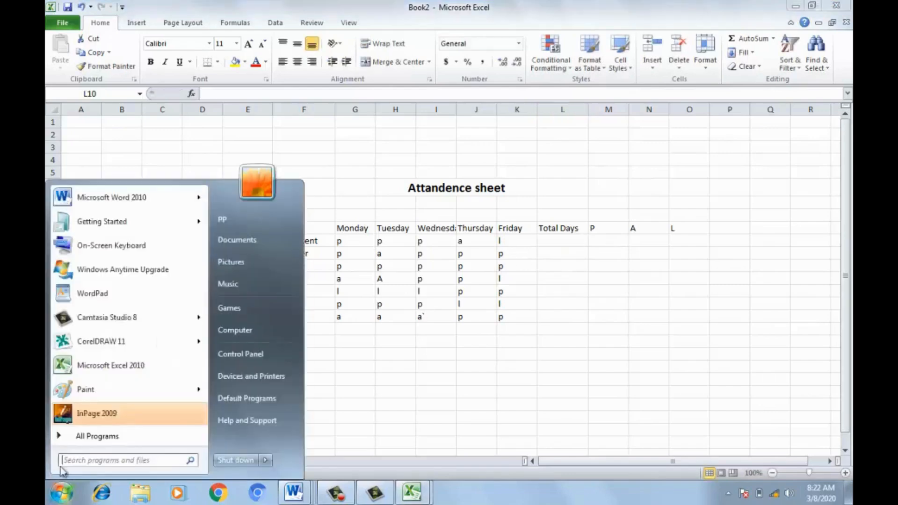
click(120, 249)
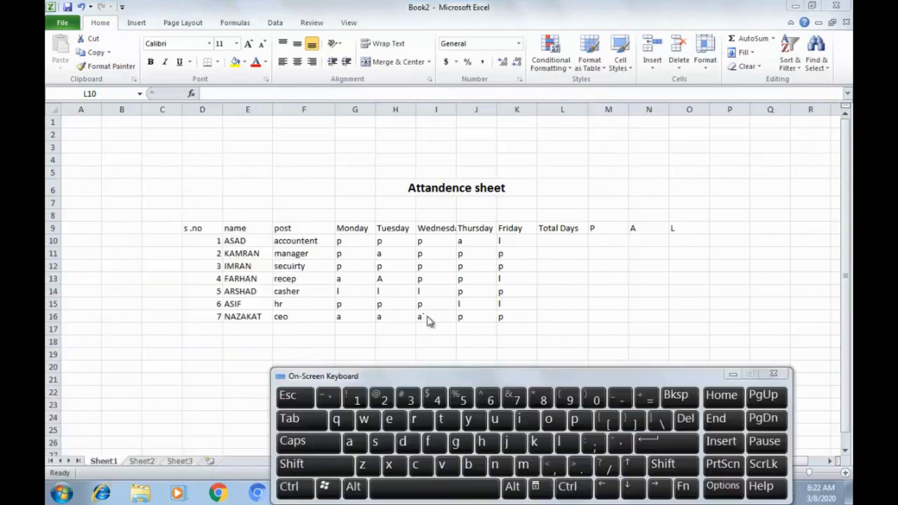
click(576, 241)
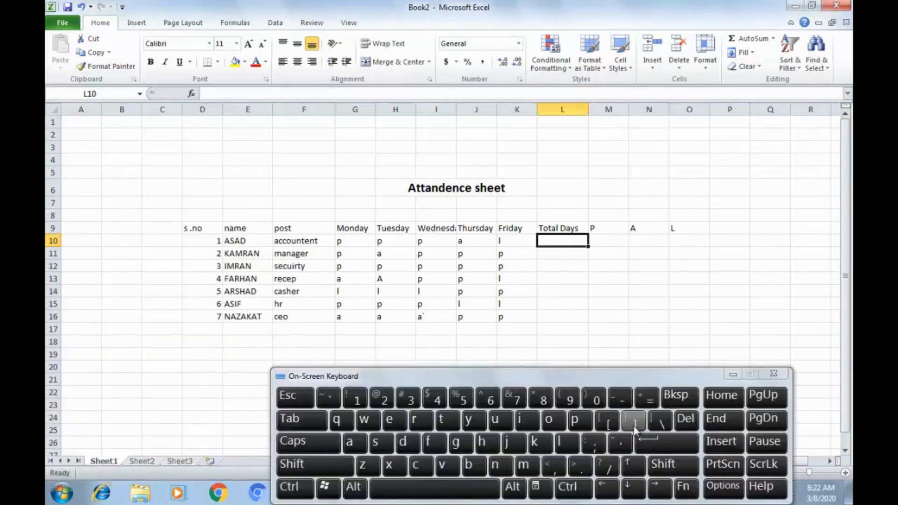
Step: Start a COUNTA formula in L10 using the on-screen keyboard and function autocomplete
click(647, 399)
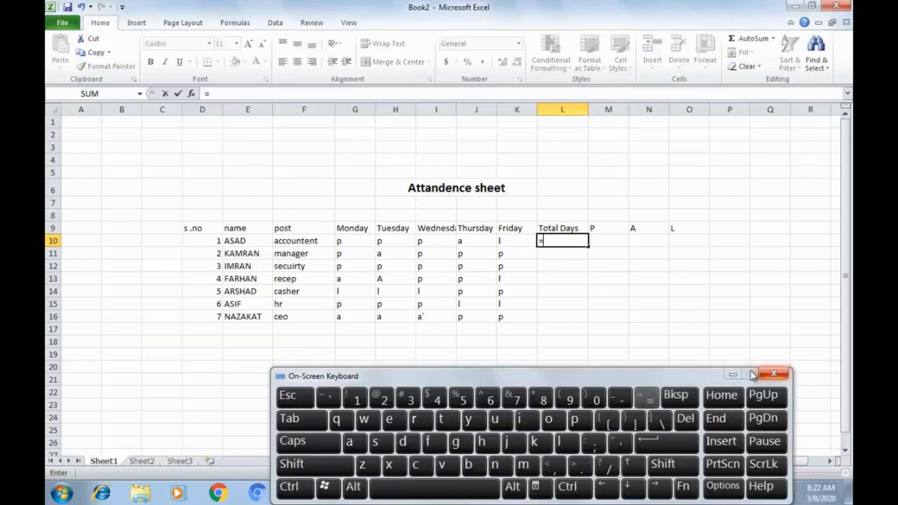
click(733, 374)
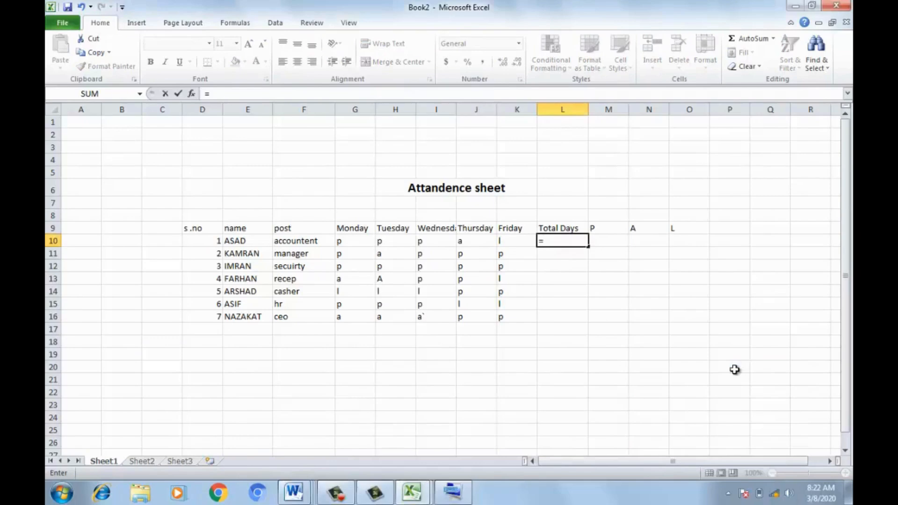
text(count)
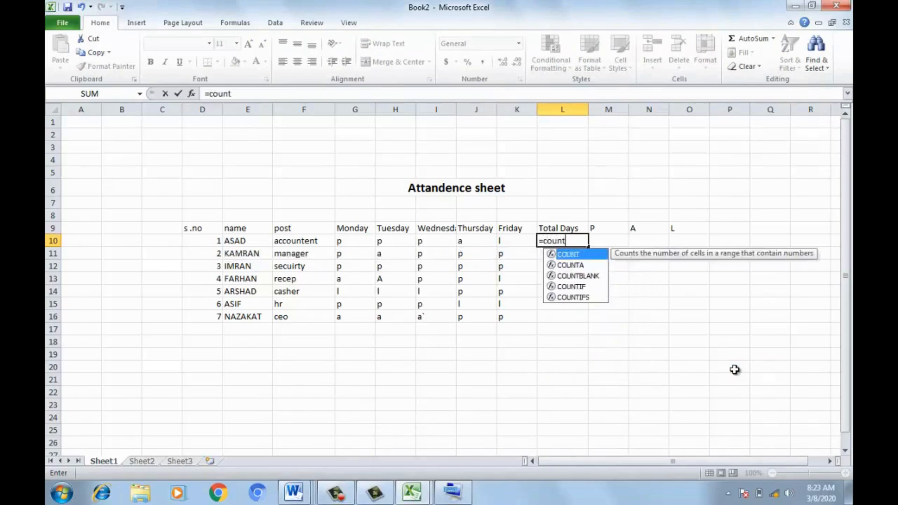
click(575, 266)
double_click(576, 266)
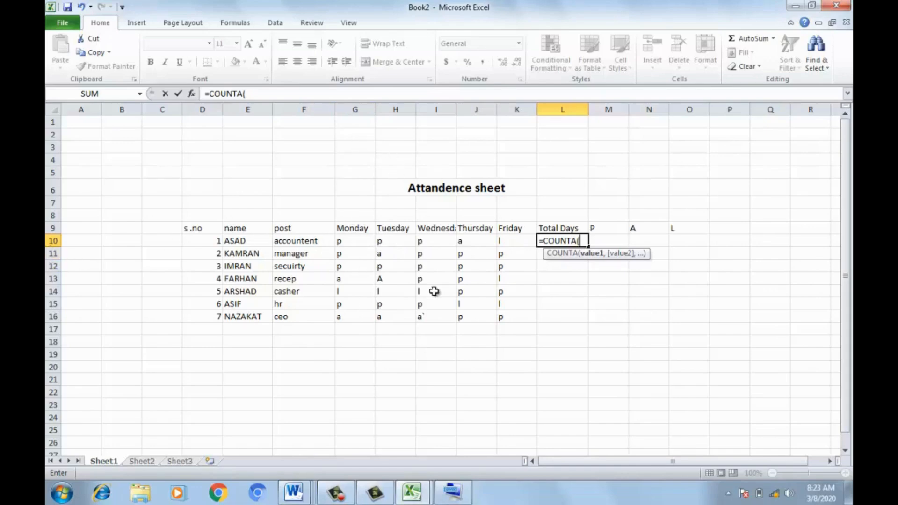
Step: Complete the range g10;k10, enter it, and accept Excel's correction to =COUNTA(G10:K10)
text(g10)
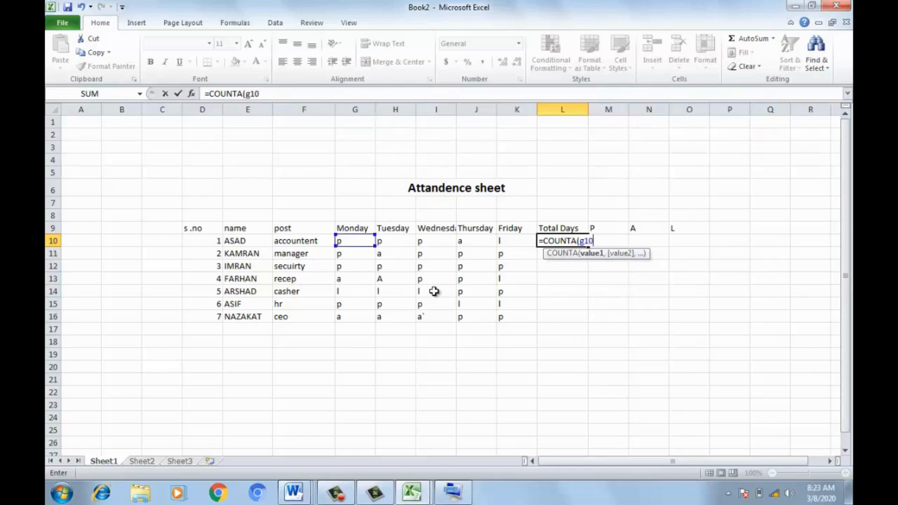
text(;)
text(k)
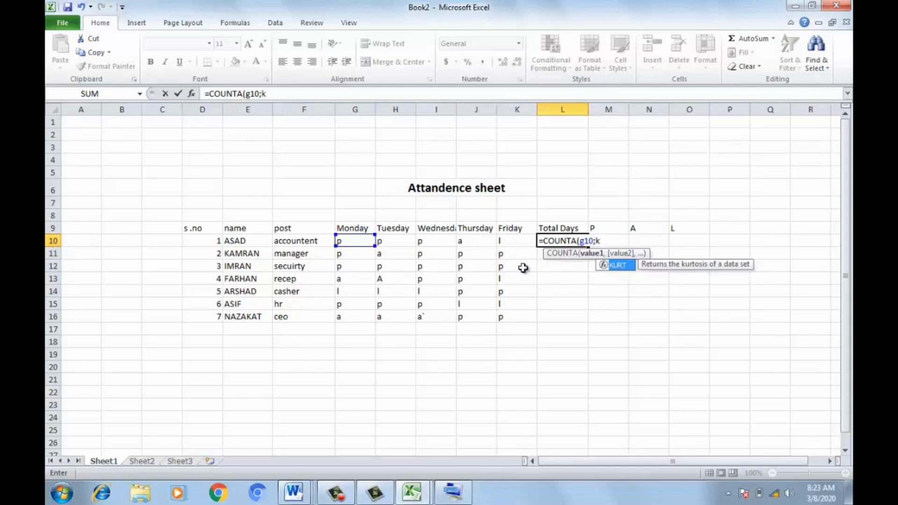
text(1)
key(BackSpace)
text(0)
key(BackSpace)
text(0)
key(BackSpace)
text(0)
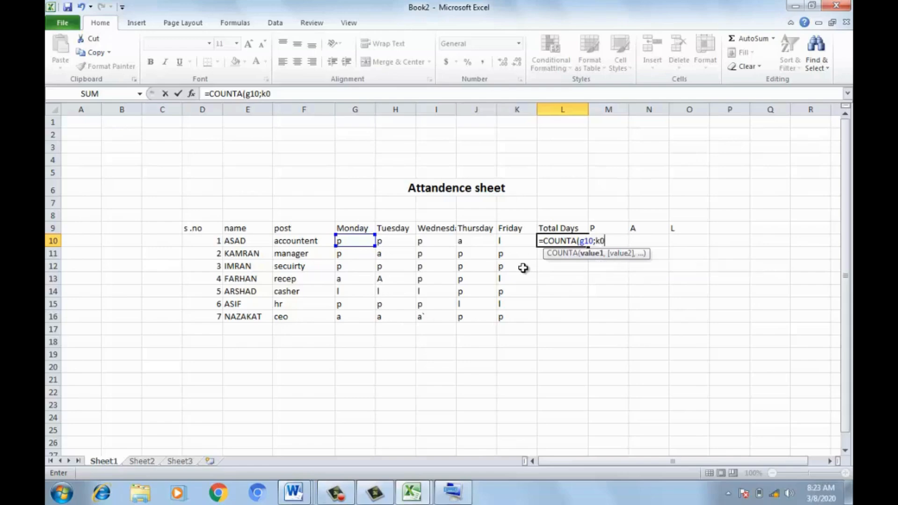
key(BackSpace)
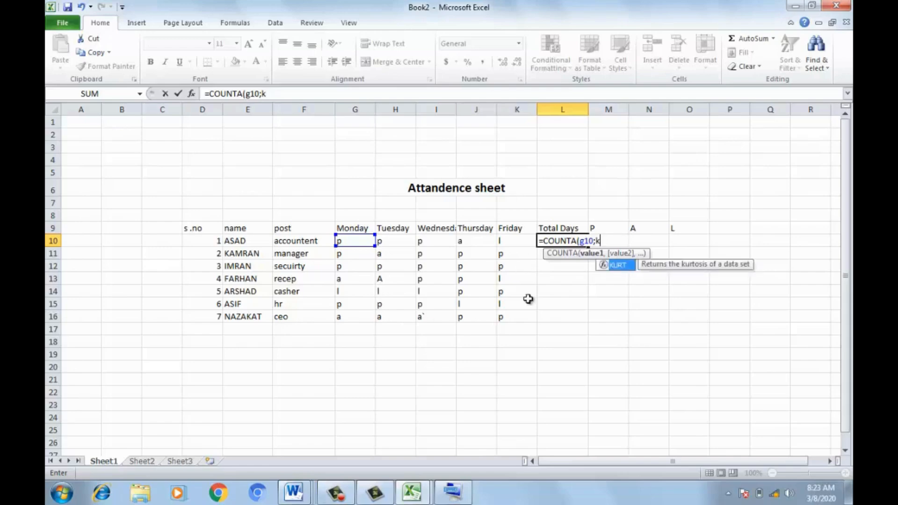
click(460, 498)
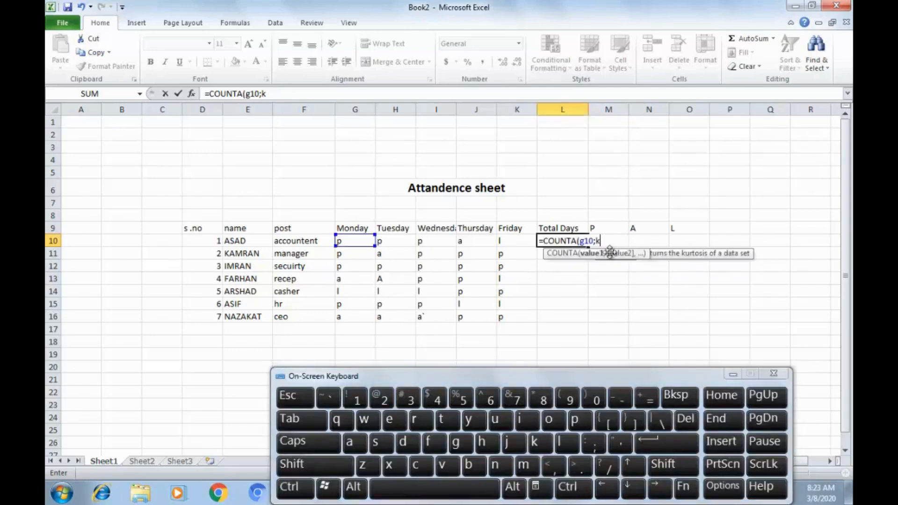
click(355, 399)
click(598, 397)
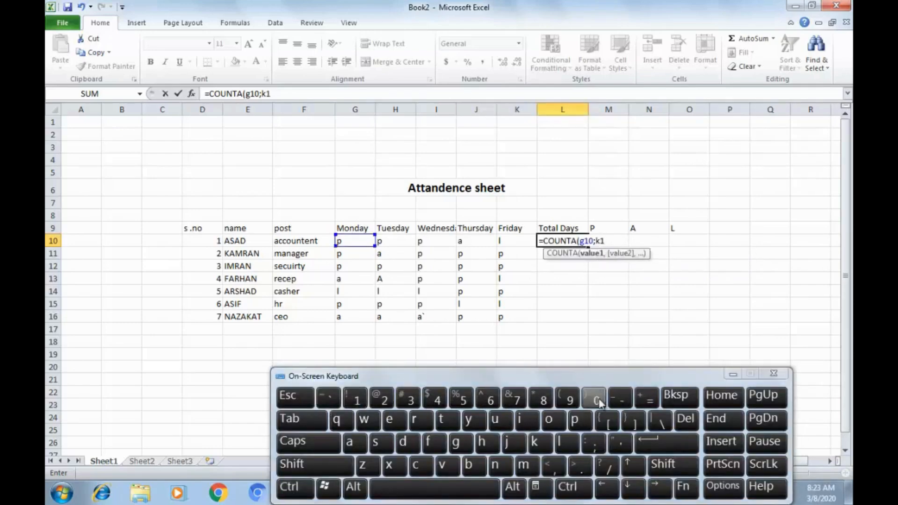
click(678, 448)
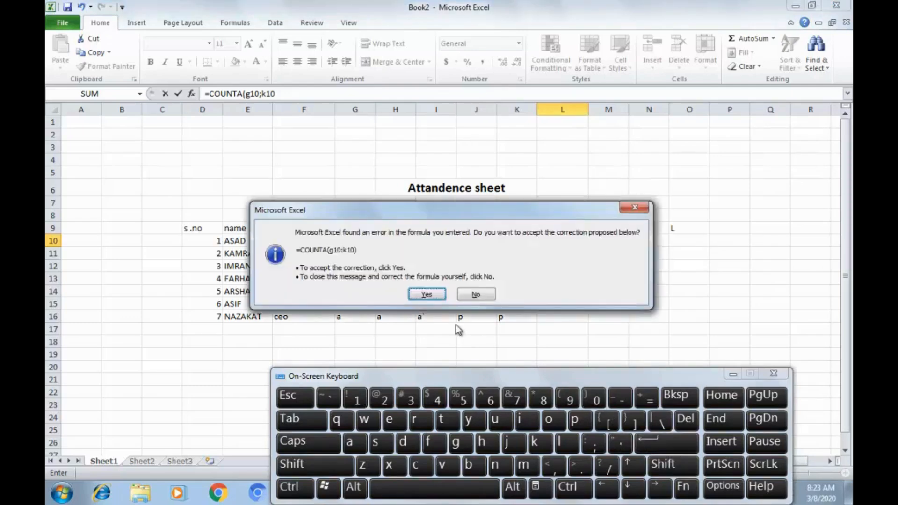
click(431, 299)
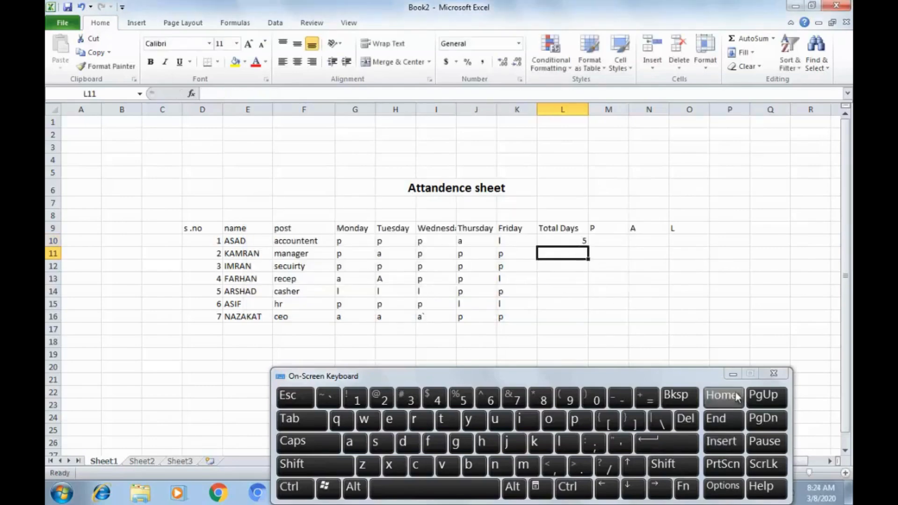
Step: Fill L10's COUNTA formula down to L16 and check the formula in L10
click(569, 238)
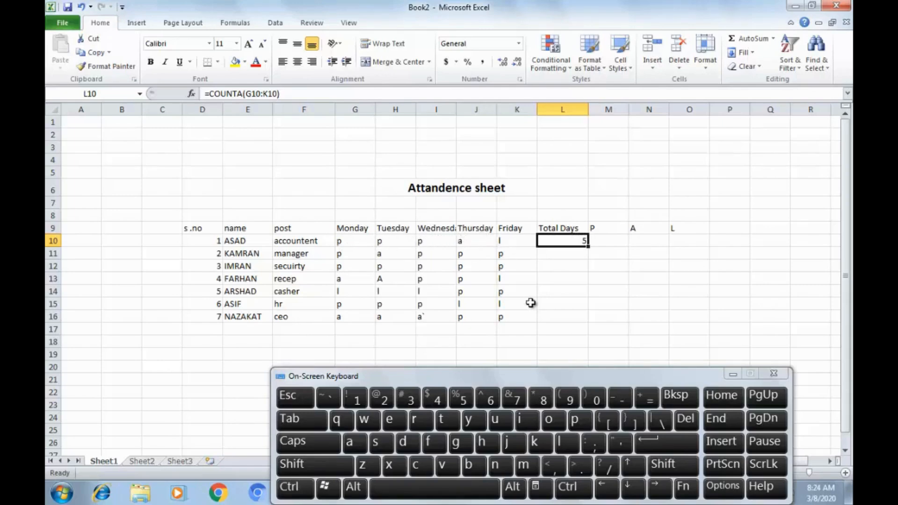
drag(589, 246, 592, 327)
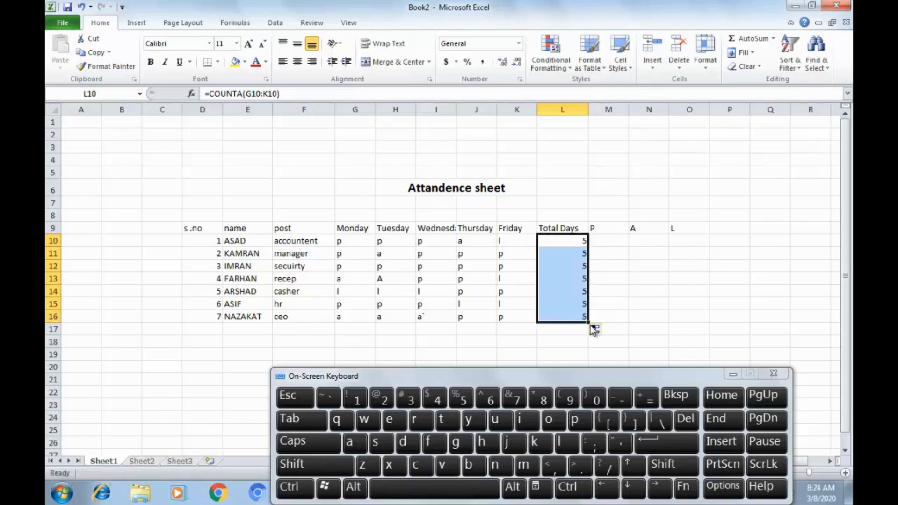
click(562, 242)
double_click(562, 242)
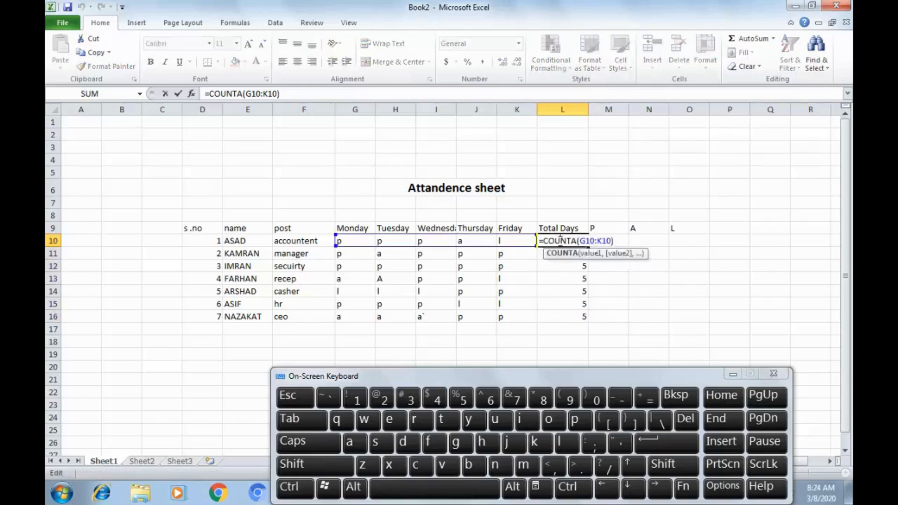
key(Return)
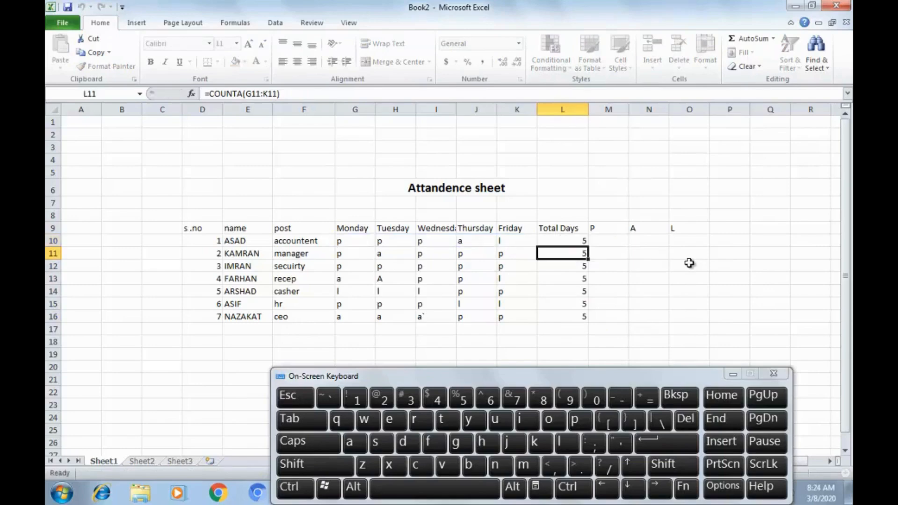
click(605, 241)
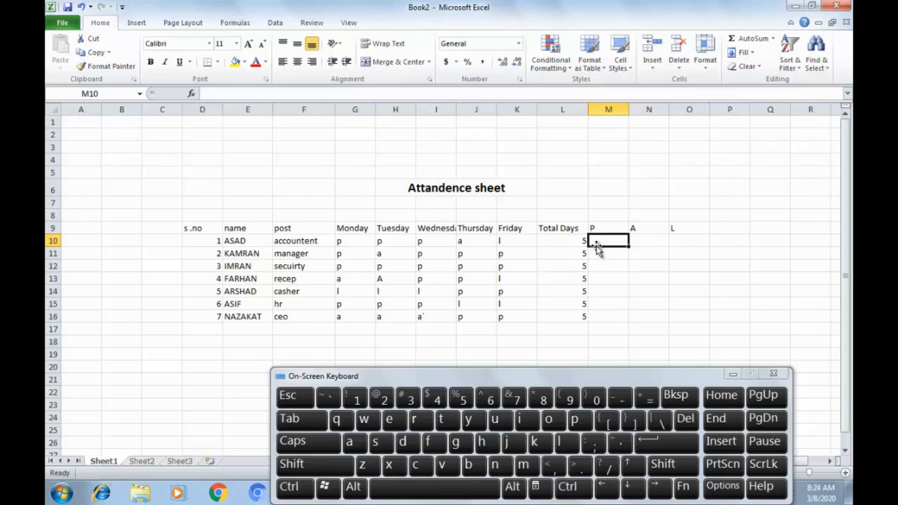
Step: Enter =COUNTIF(G10:K10,"p") in M10 to count the first employee's present days
click(649, 397)
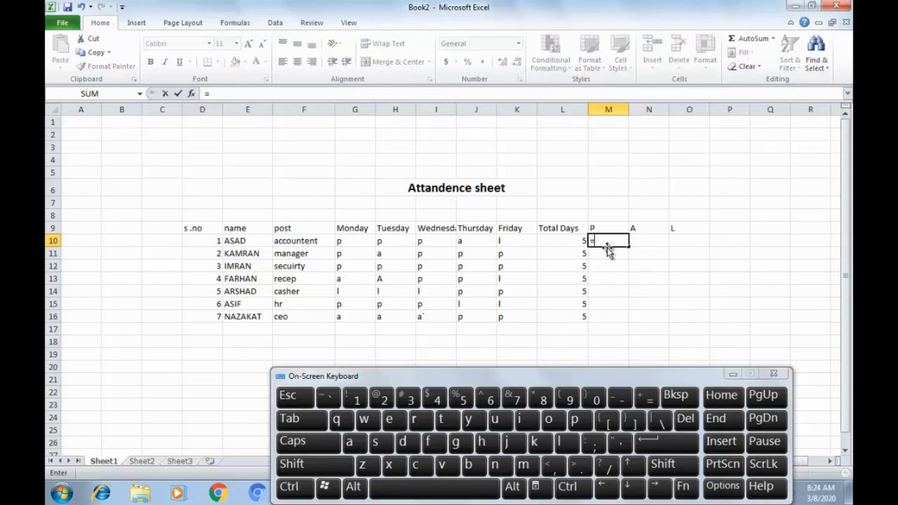
text(count)
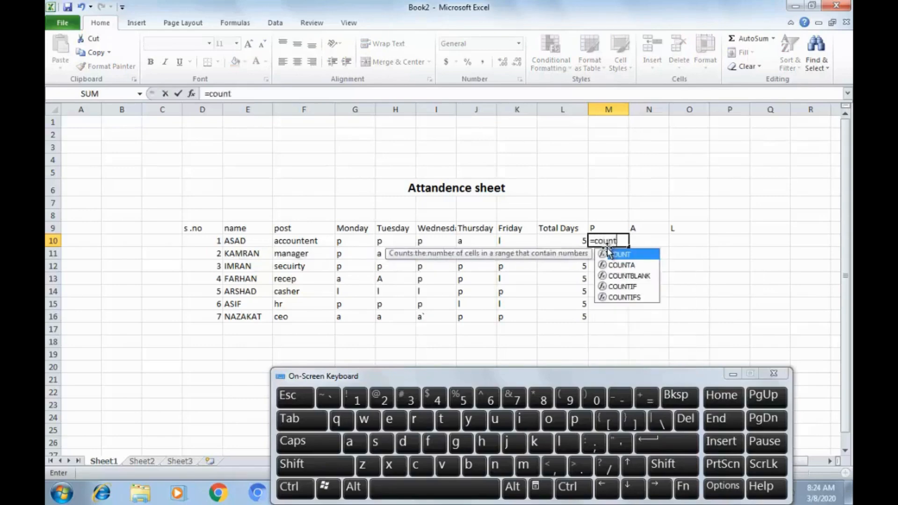
text(if)
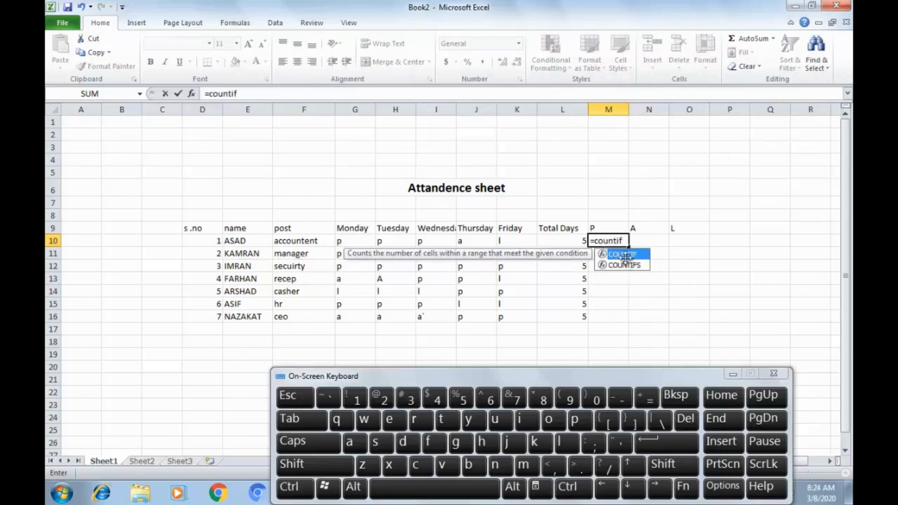
double_click(626, 255)
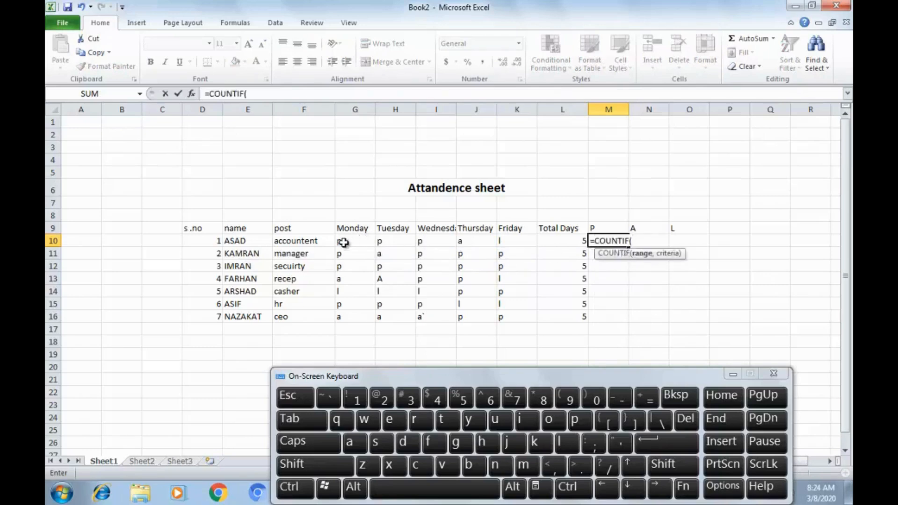
drag(344, 242, 521, 240)
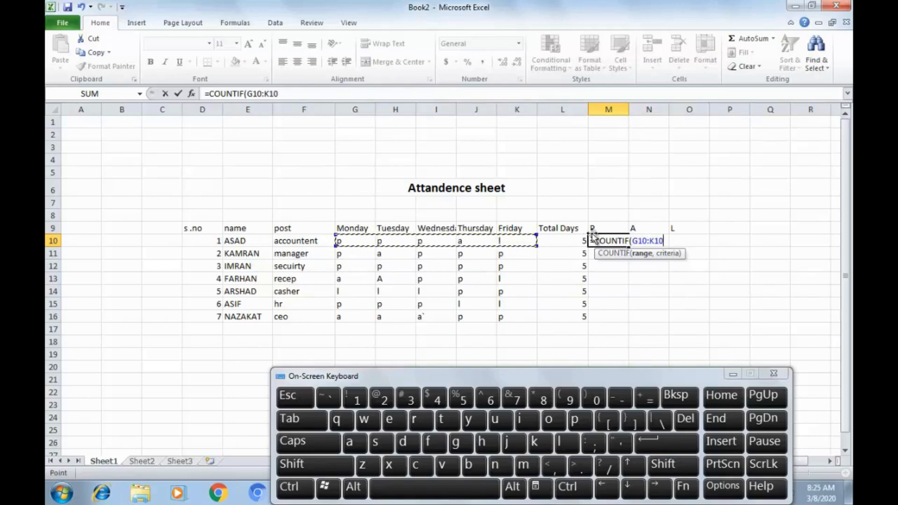
text(,)
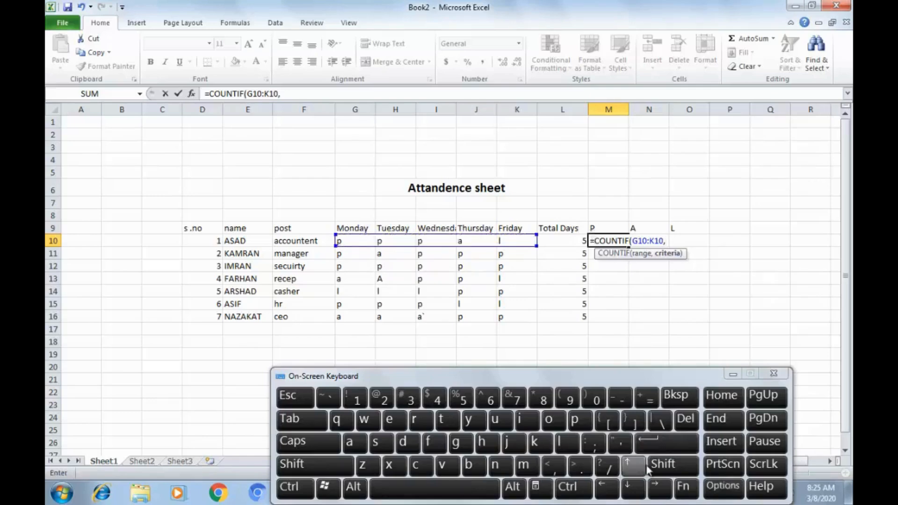
click(664, 464)
click(620, 442)
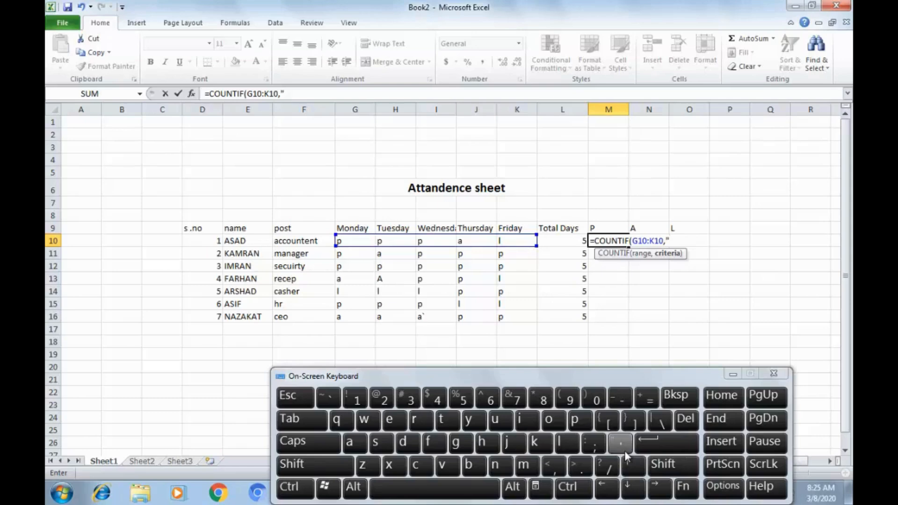
text(p)
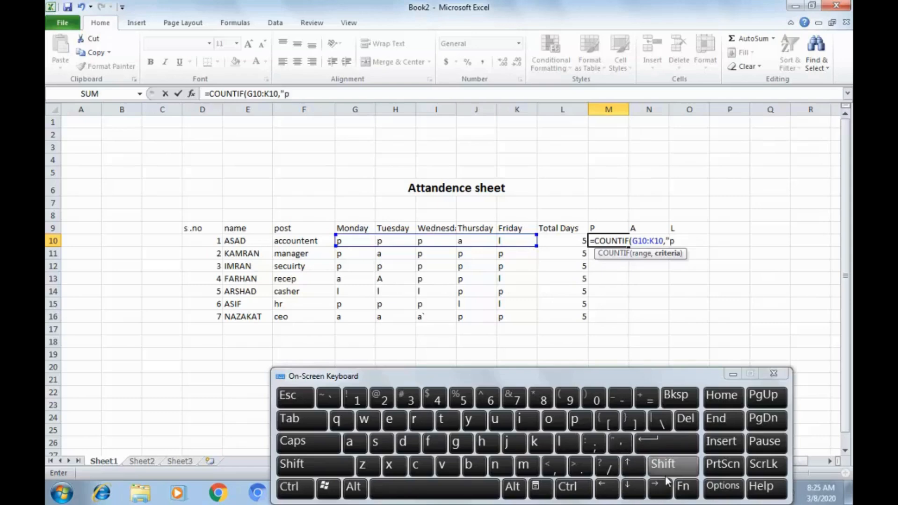
click(667, 476)
click(620, 443)
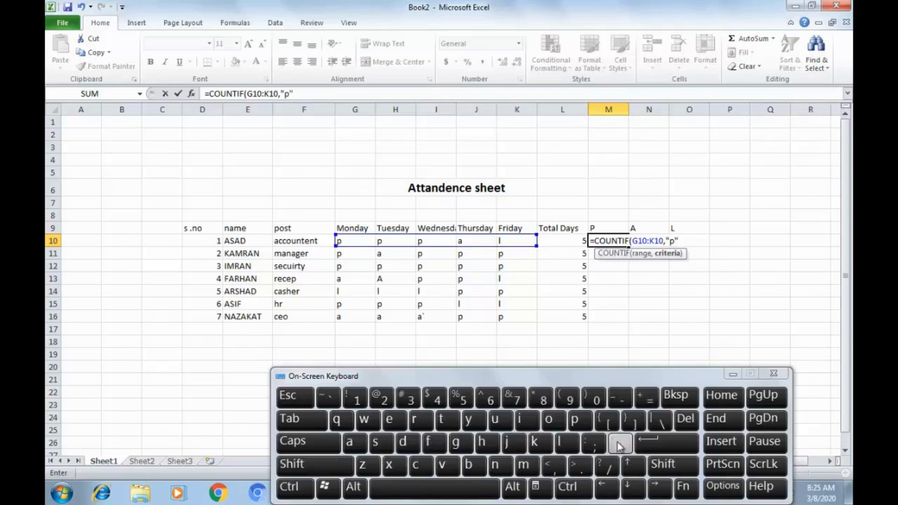
click(595, 400)
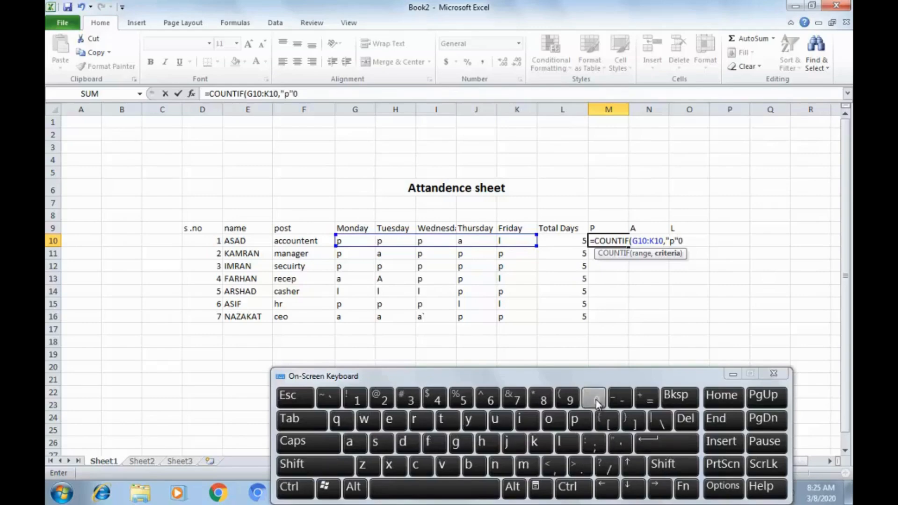
key(BackSpace)
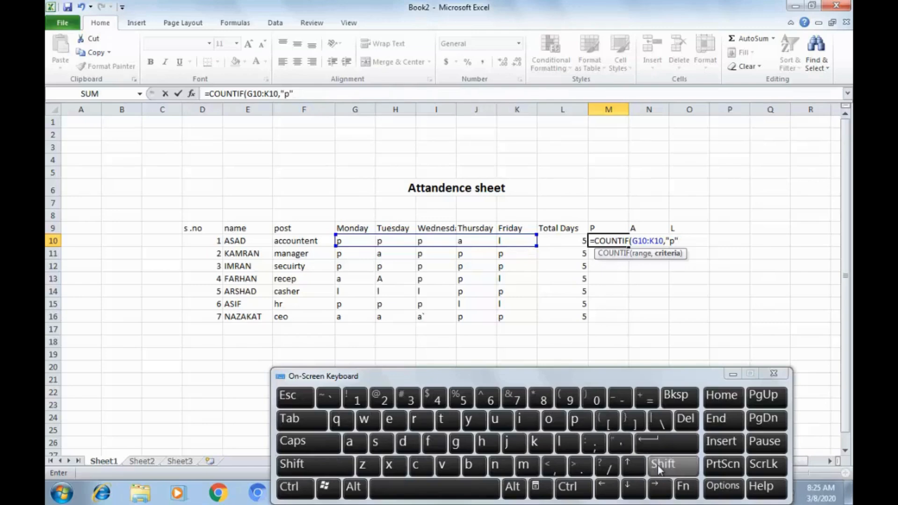
click(673, 465)
click(596, 400)
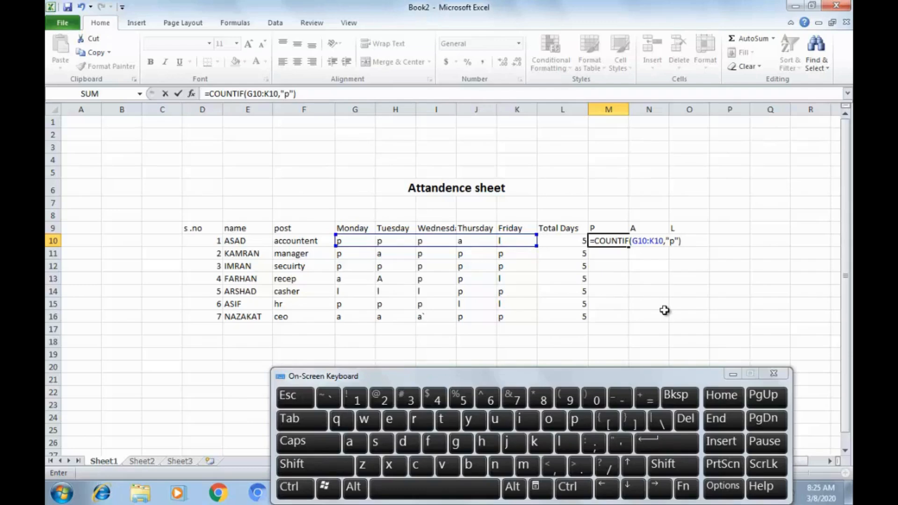
key(Return)
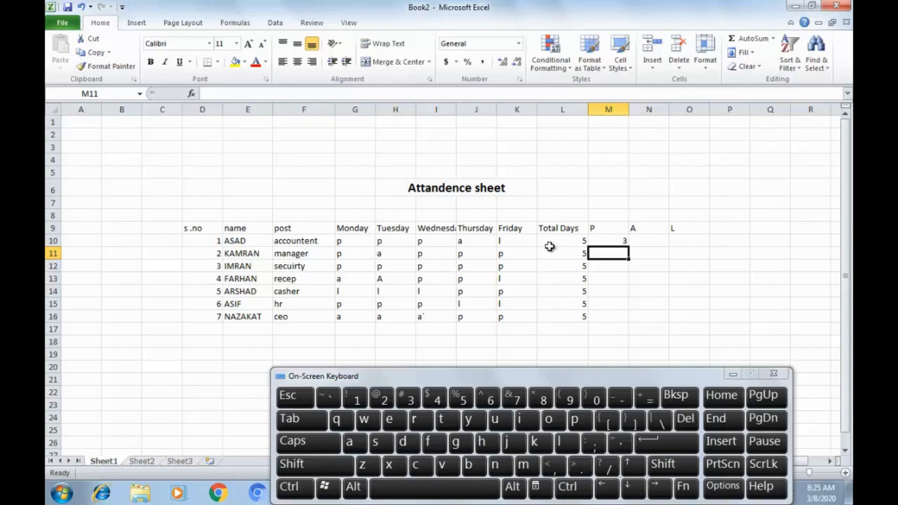
Step: Copy the M10 formula down to M16 and inspect the copied results
click(607, 242)
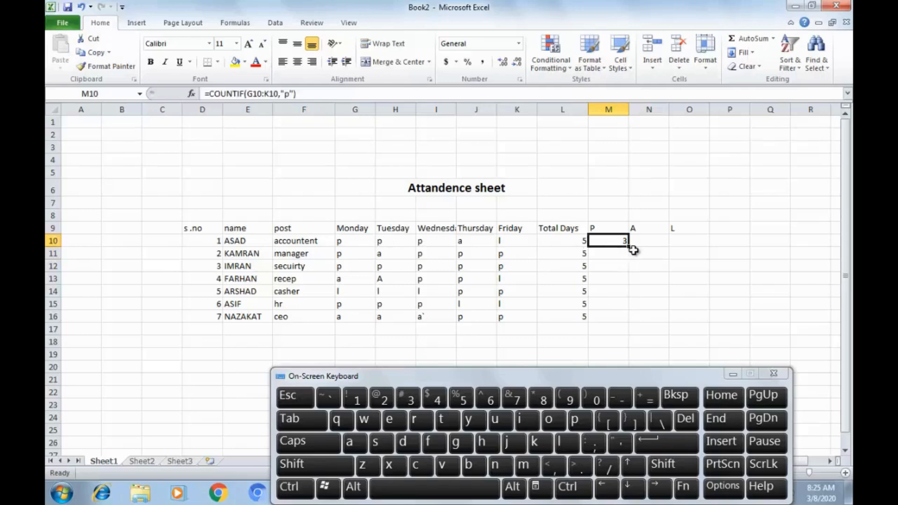
drag(631, 248, 634, 320)
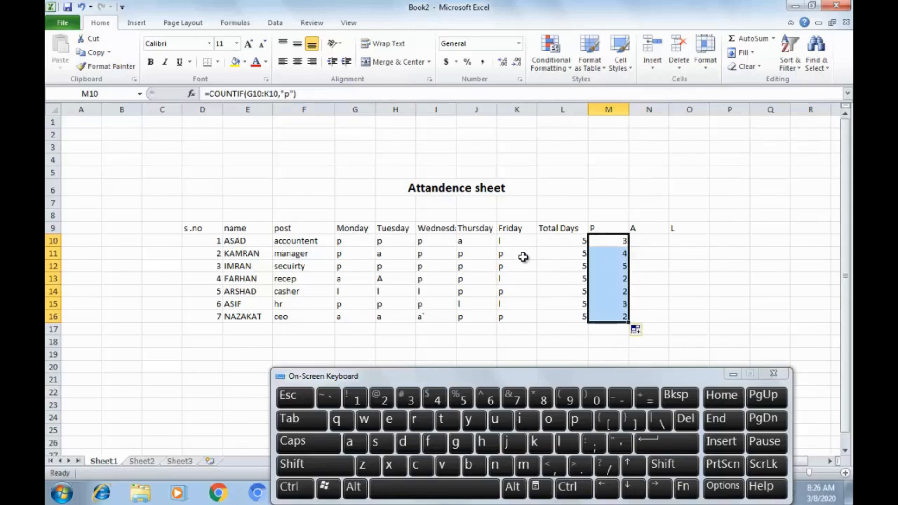
click(619, 255)
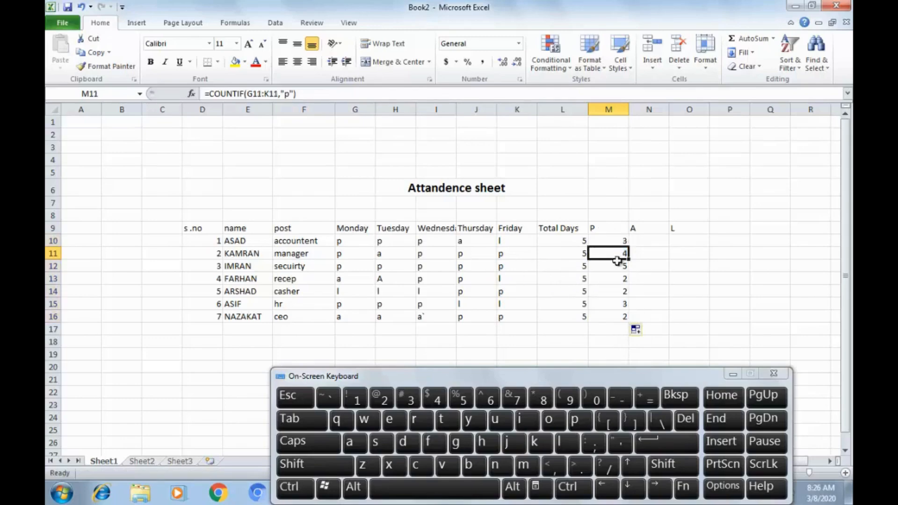
click(620, 305)
click(619, 317)
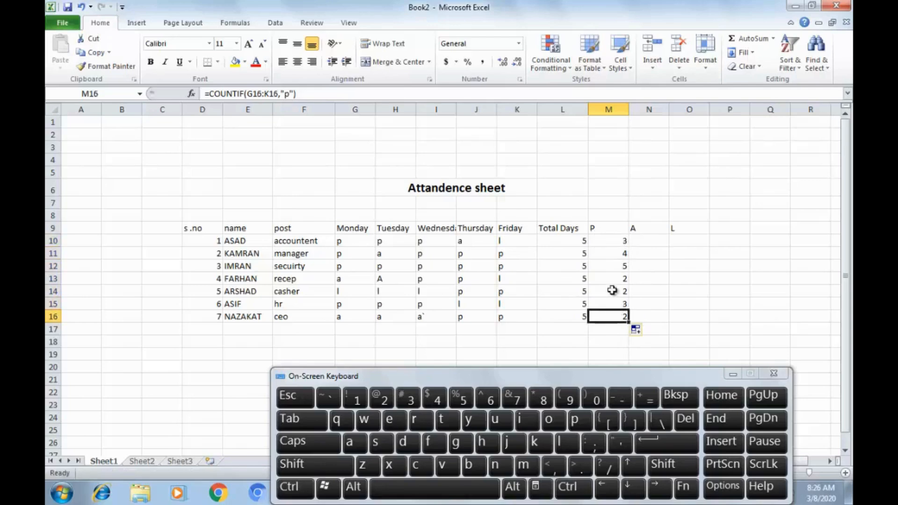
click(614, 282)
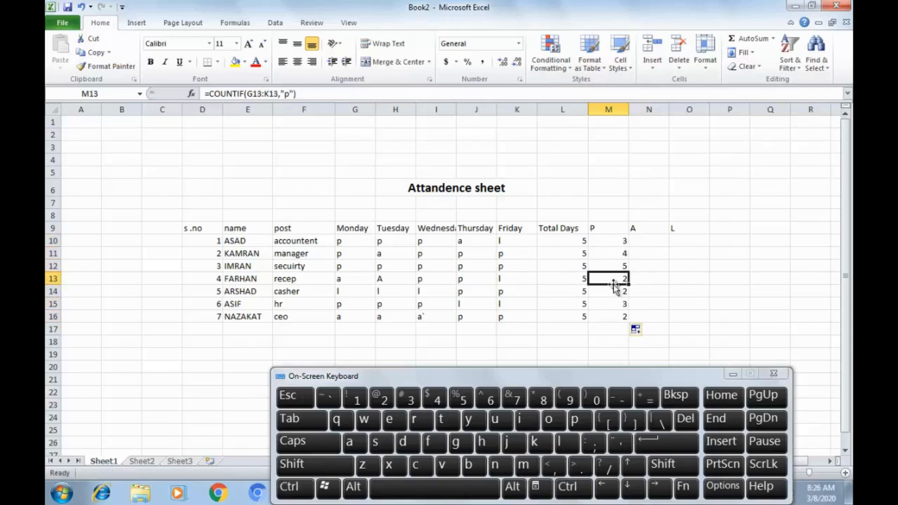
click(645, 240)
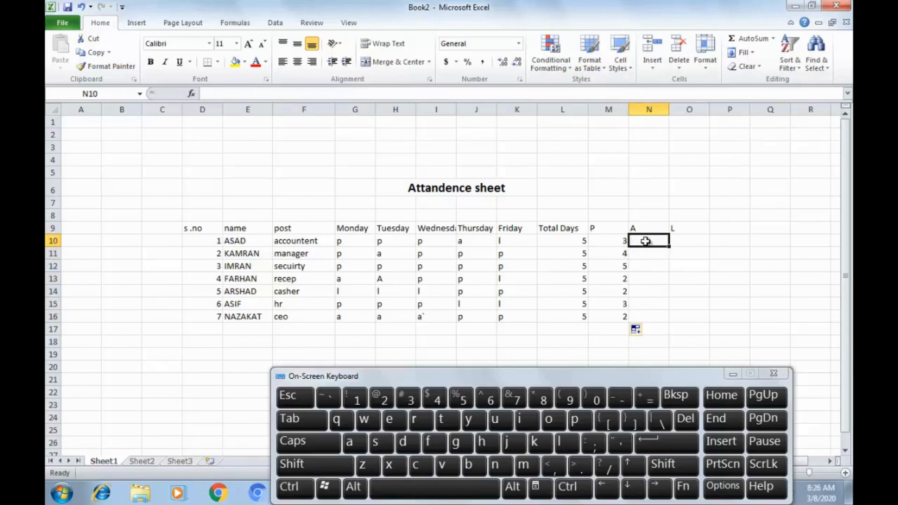
Step: Enter =COUNTIF(G10:K10,"a") in N10 to count the first employee's absences
click(645, 406)
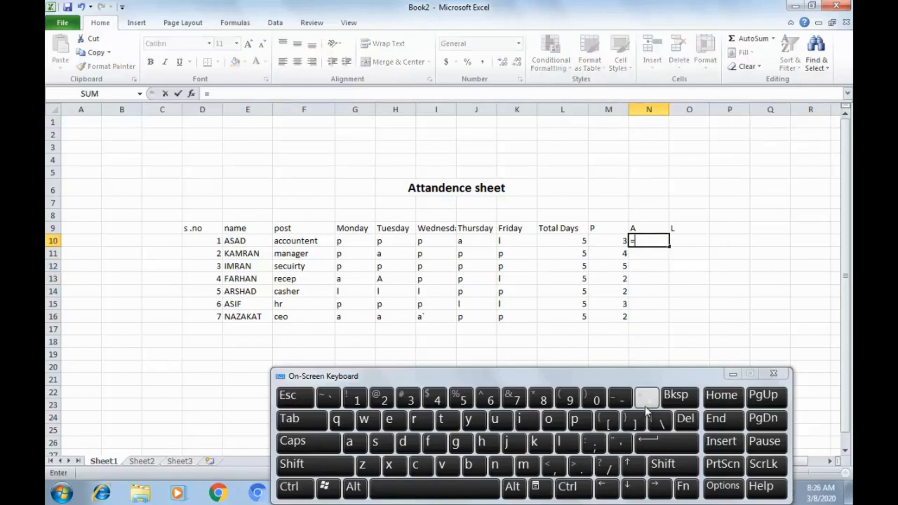
click(644, 406)
text(count)
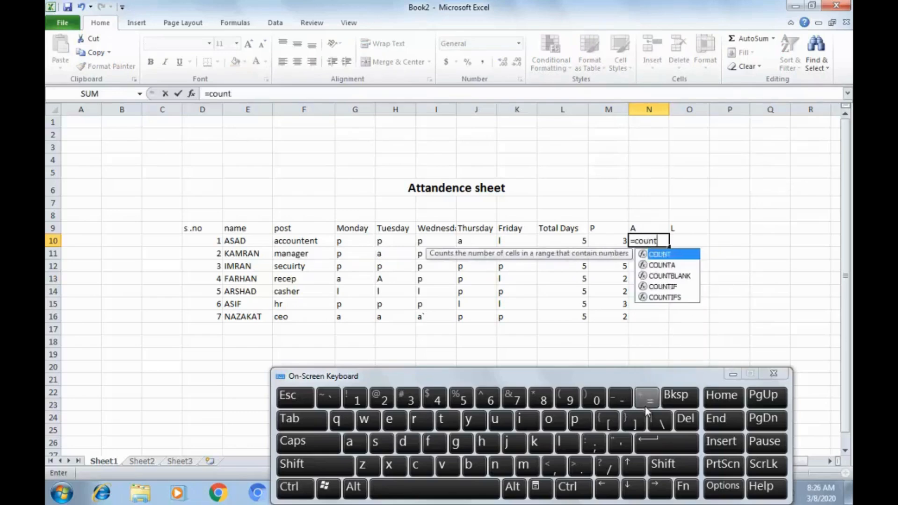
double_click(675, 288)
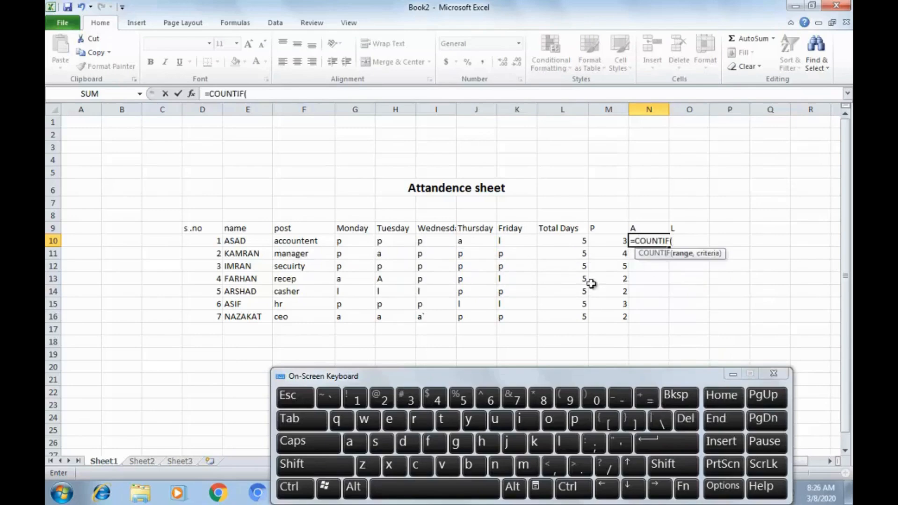
drag(353, 239, 504, 242)
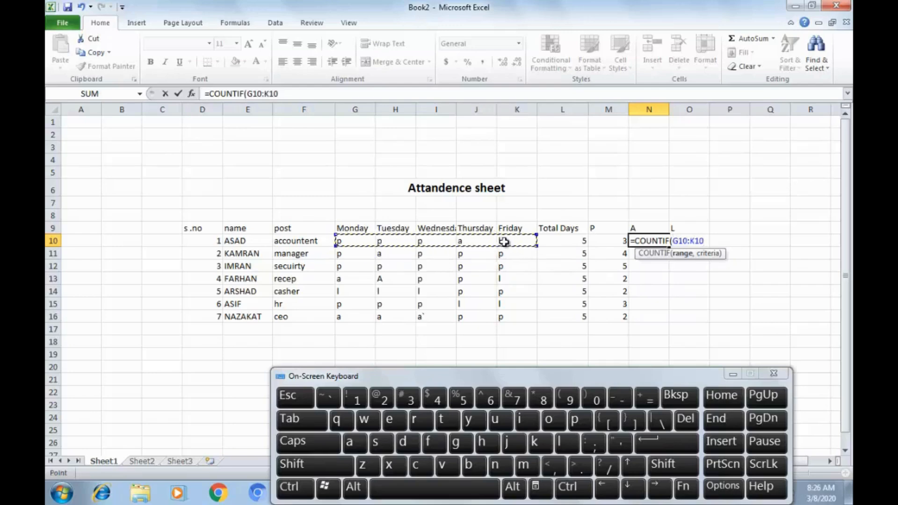
text(,)
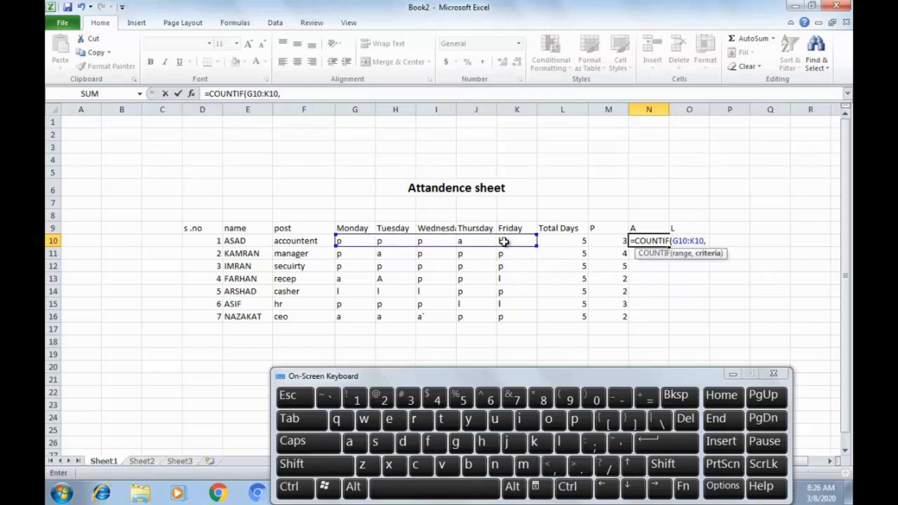
click(662, 468)
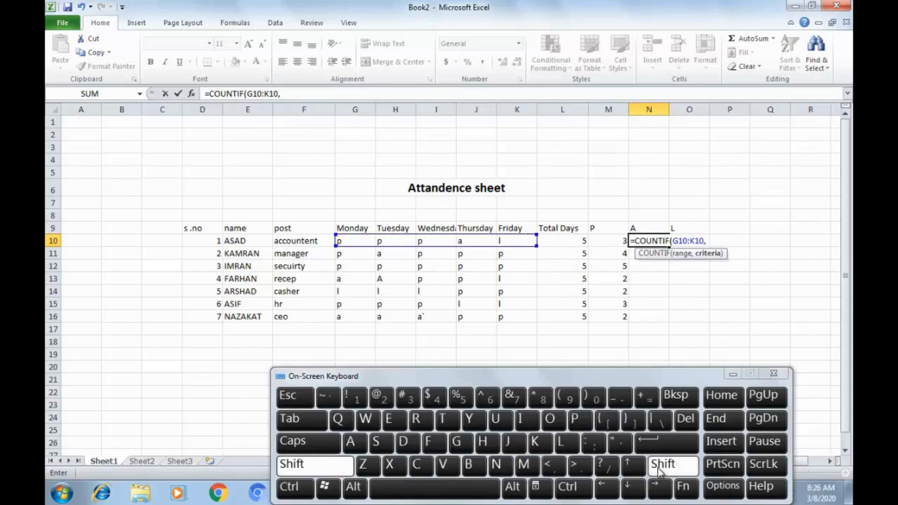
click(630, 448)
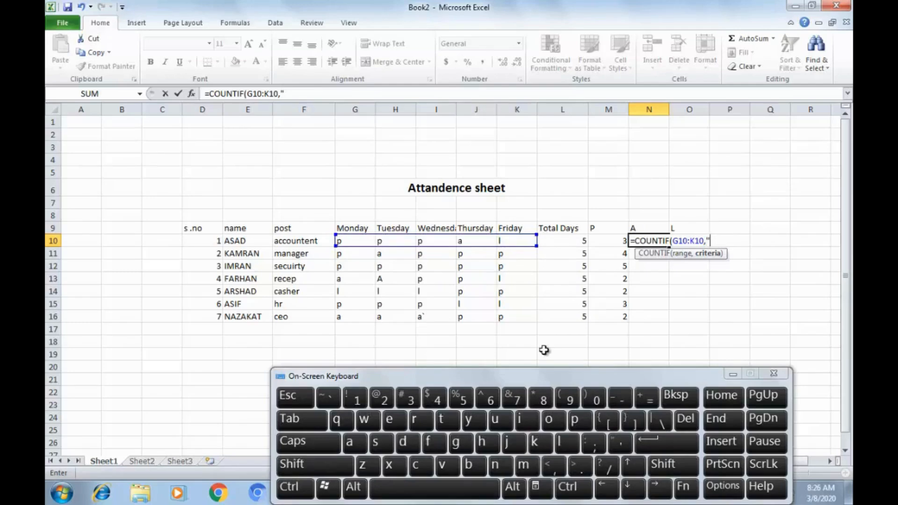
text(a)
click(663, 466)
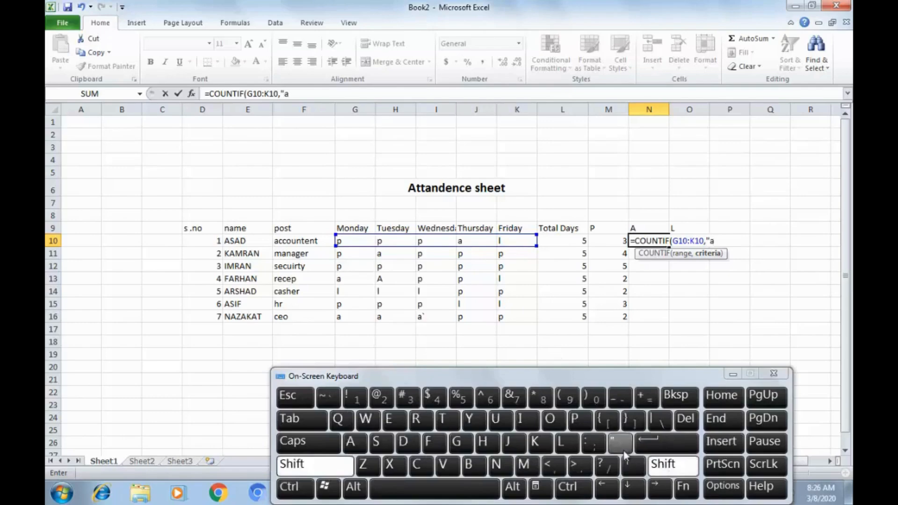
click(620, 442)
click(664, 467)
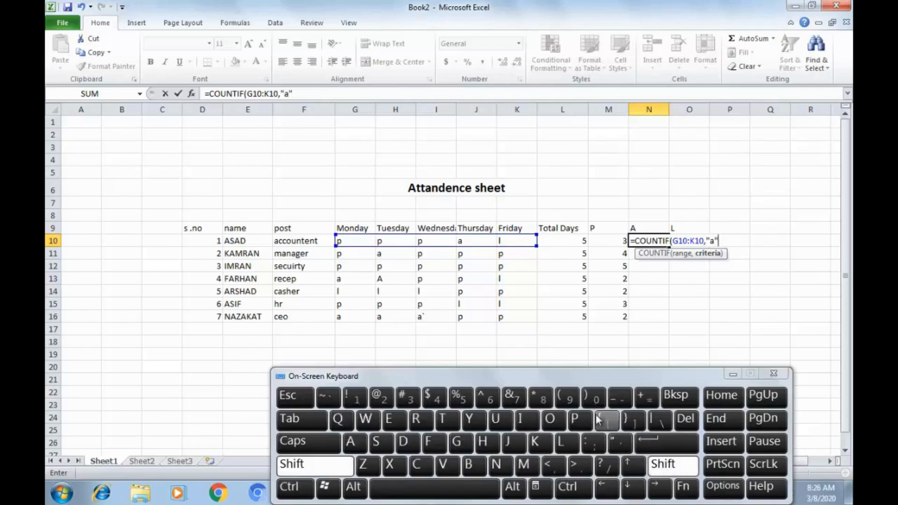
click(594, 399)
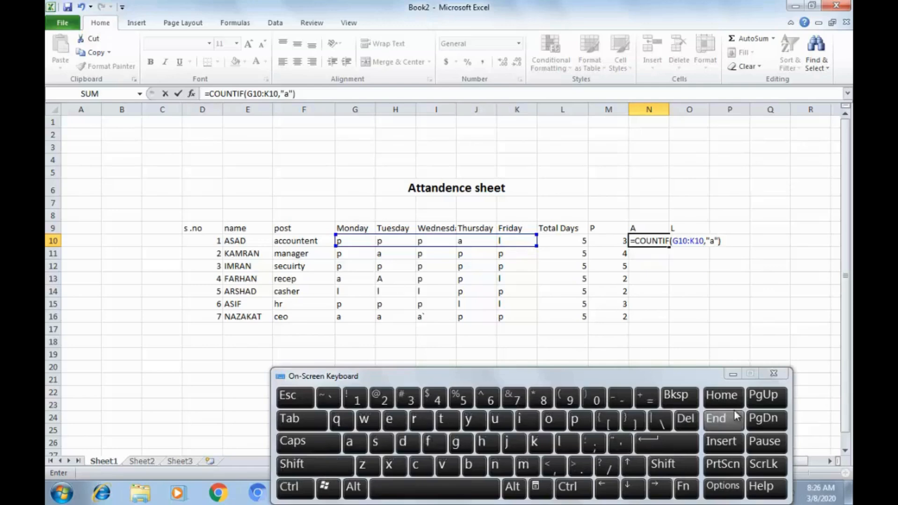
key(Return)
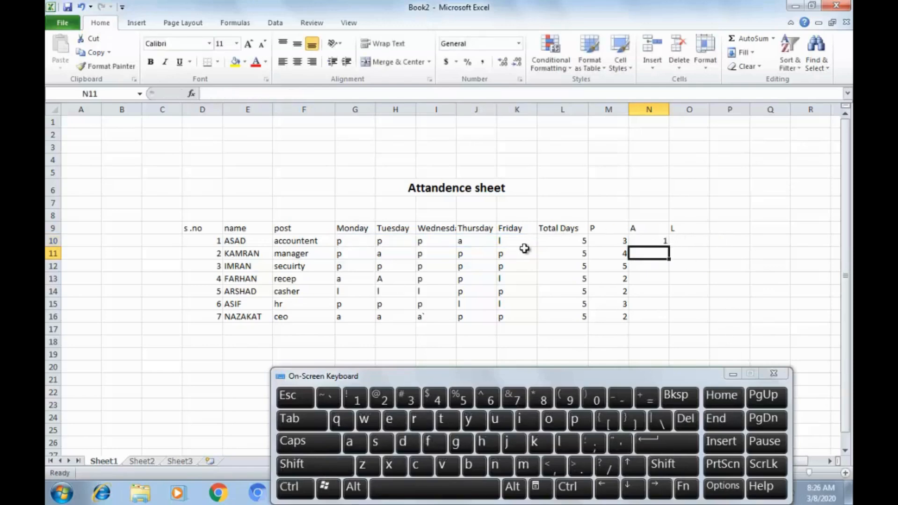
Step: Copy the N10 absence formula down to N16
click(662, 239)
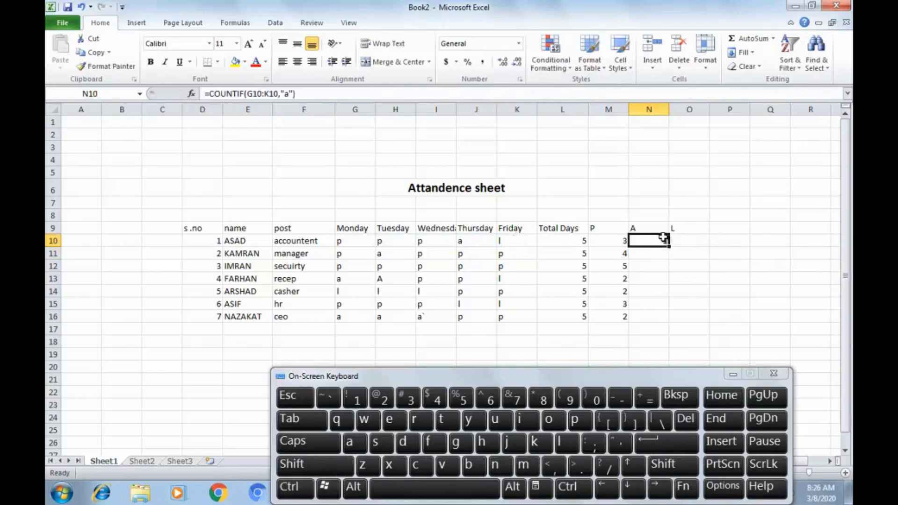
drag(670, 248, 670, 325)
click(684, 249)
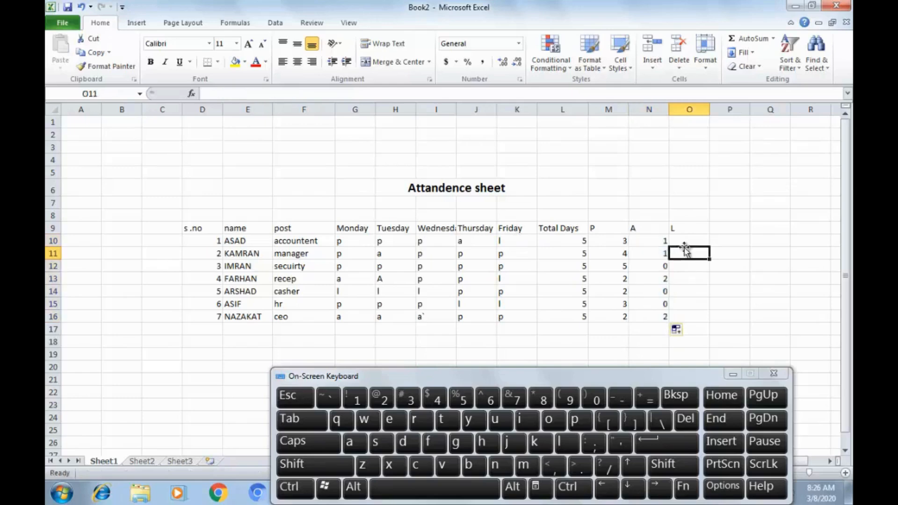
click(684, 241)
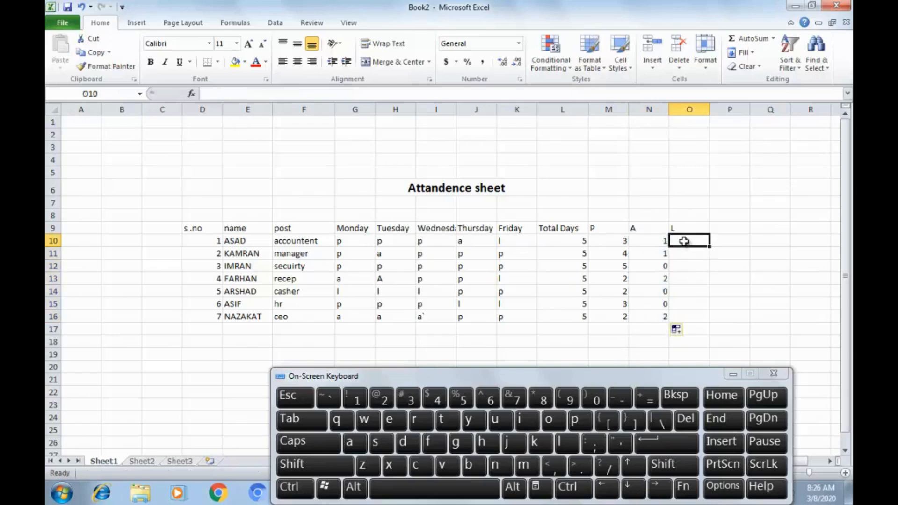
Step: Enter =COUNTIF(G10:K10,"l") in O10 to count the first employee's leave days
click(647, 398)
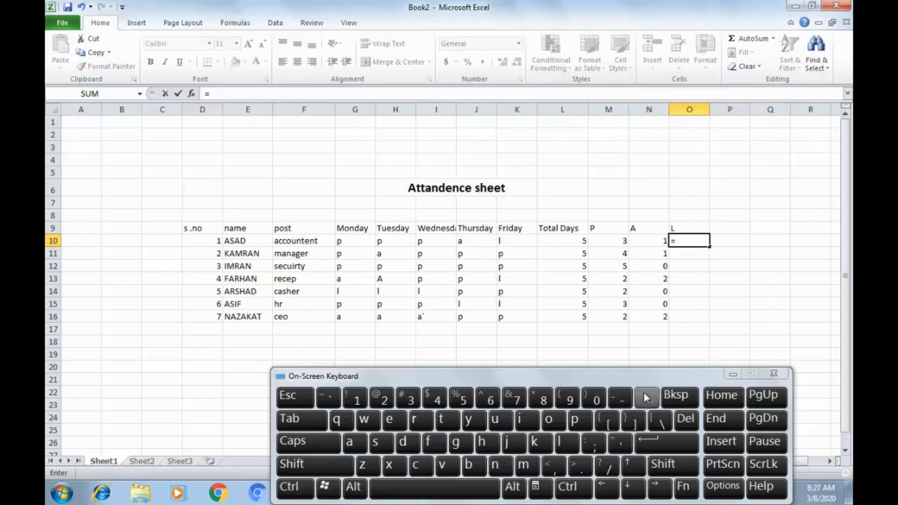
text(c)
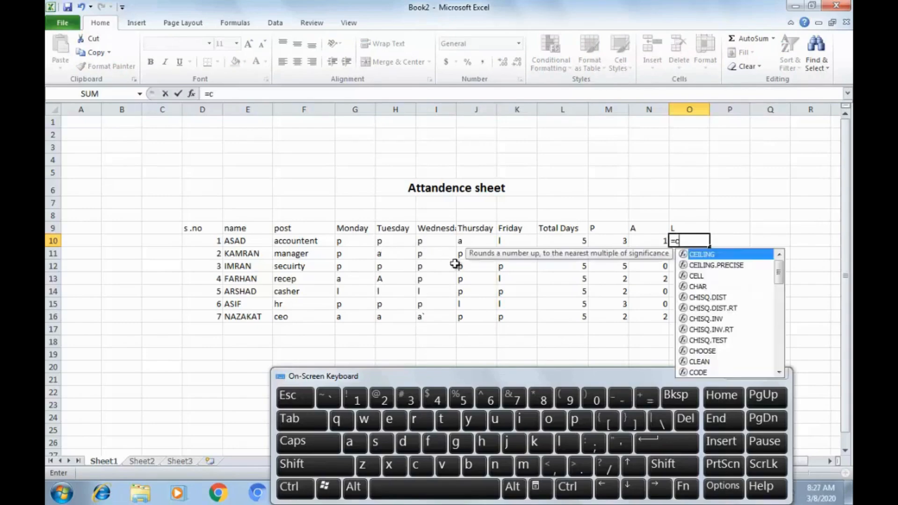
text(ount)
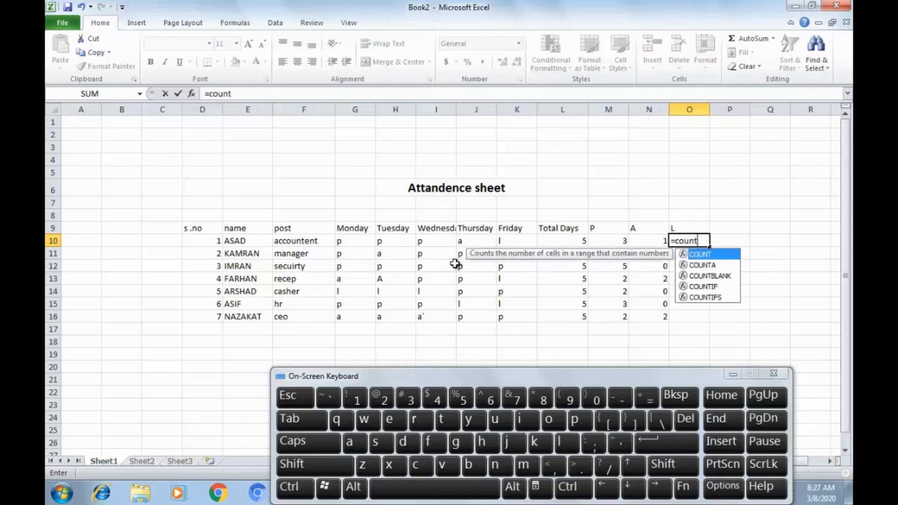
double_click(697, 287)
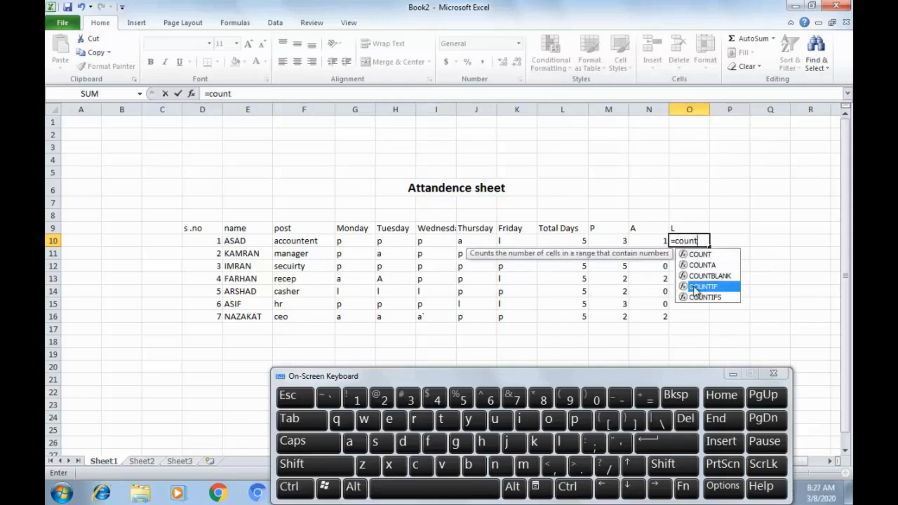
drag(338, 241, 518, 243)
text(,)
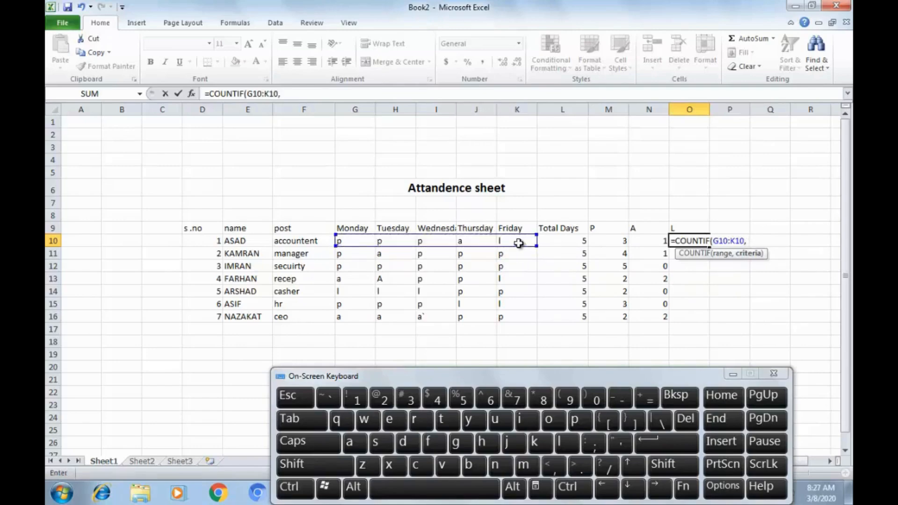
click(672, 464)
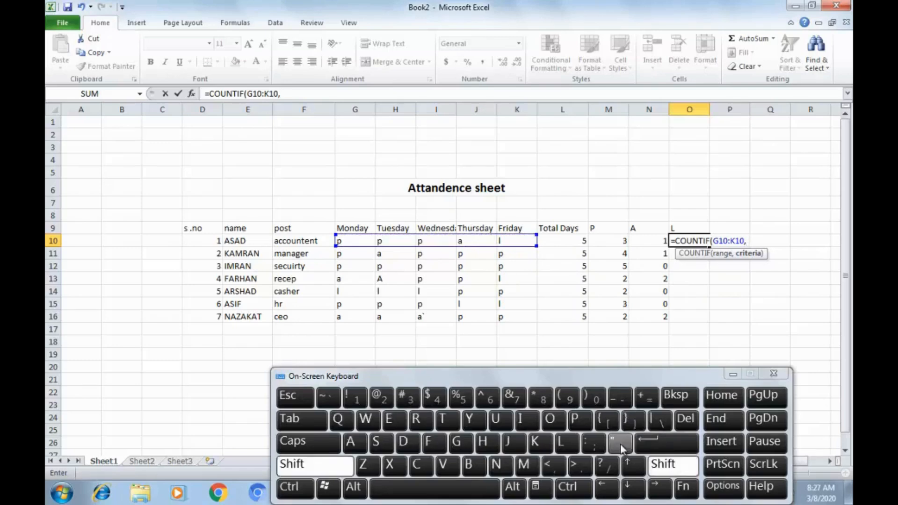
click(622, 447)
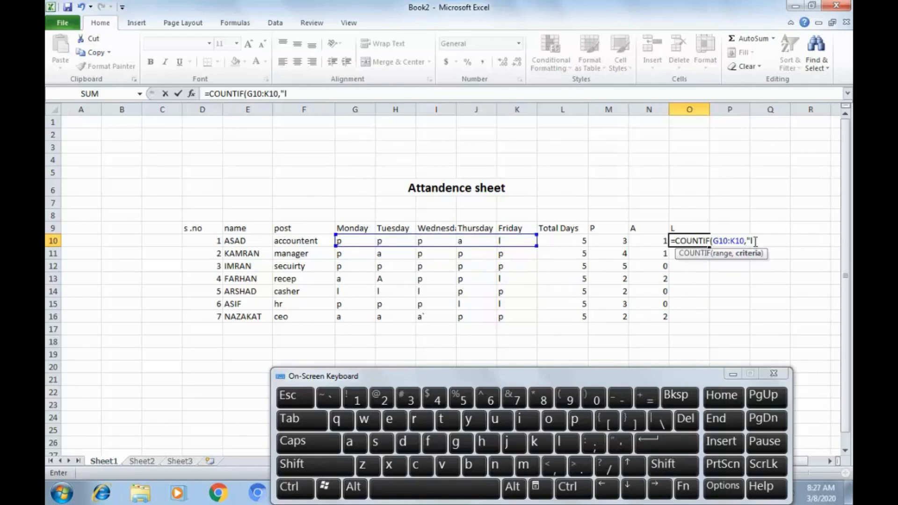
click(684, 468)
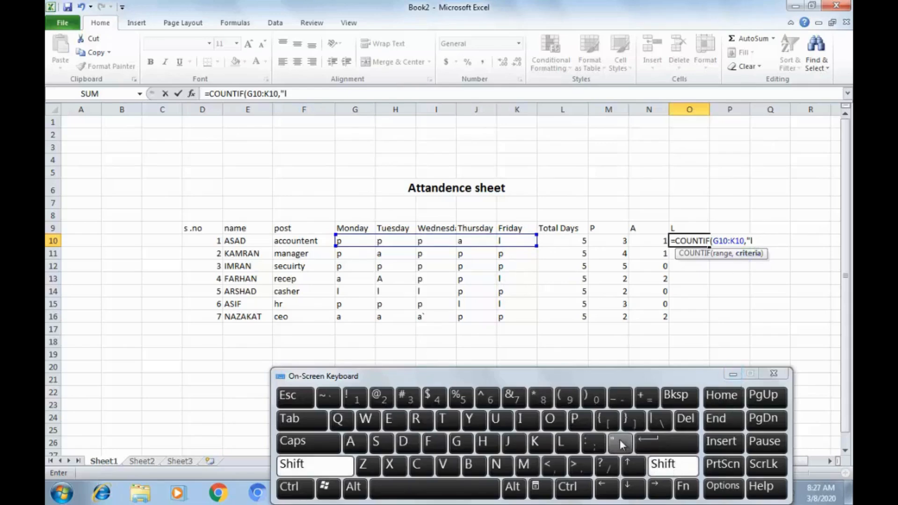
click(620, 444)
click(666, 466)
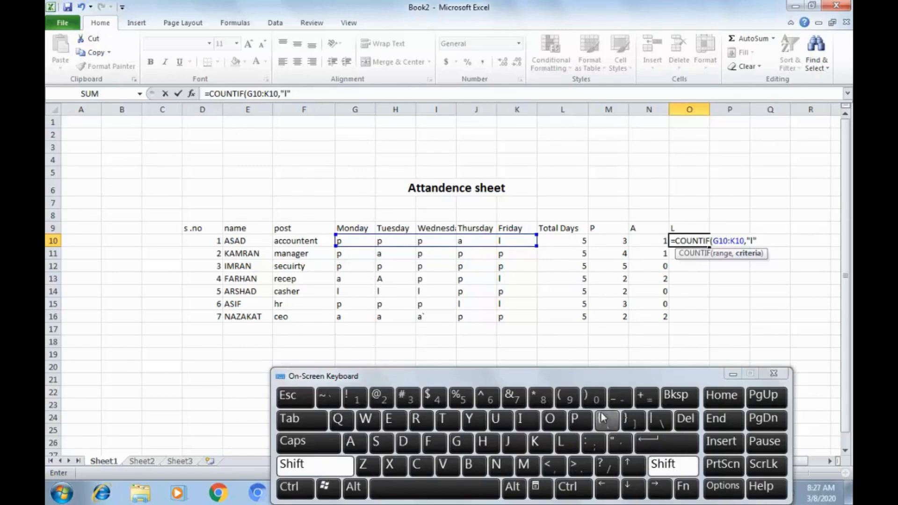
click(597, 403)
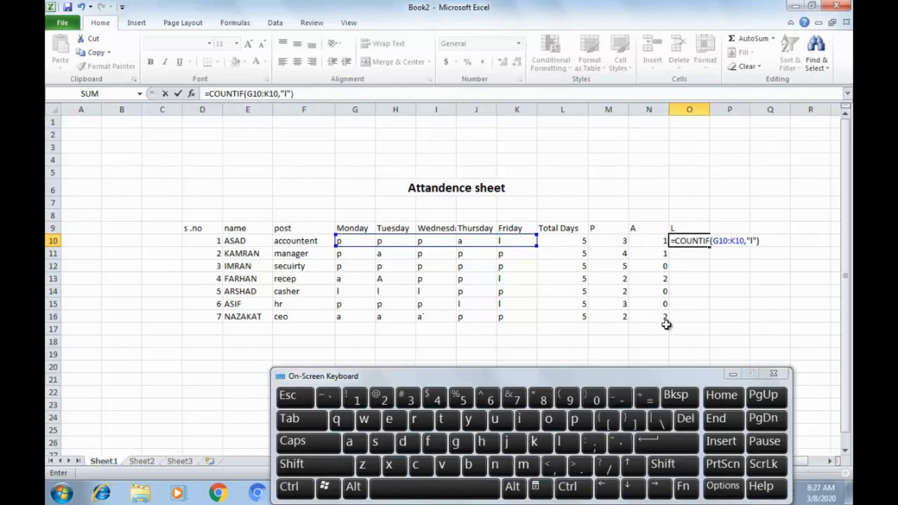
key(Return)
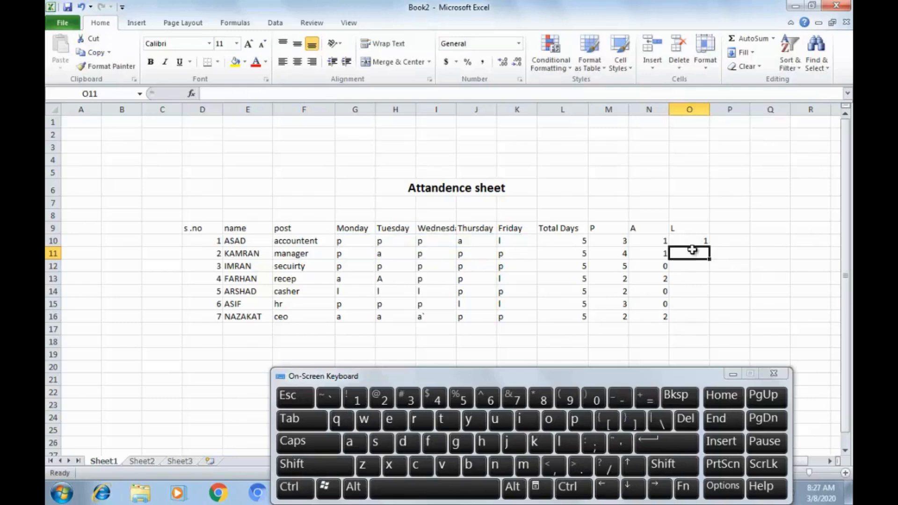
Step: Copy the O10 leave formula down to O16, then select the header row D9:O9
click(700, 241)
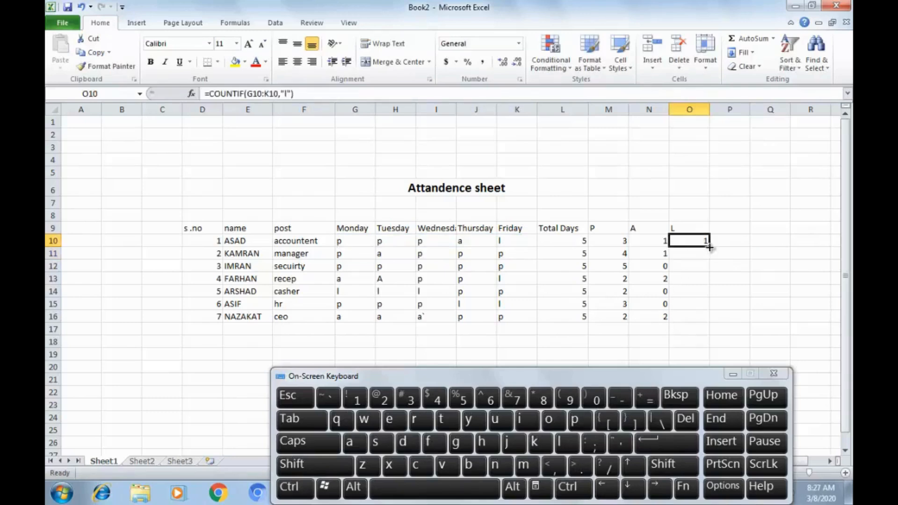
drag(710, 247, 697, 320)
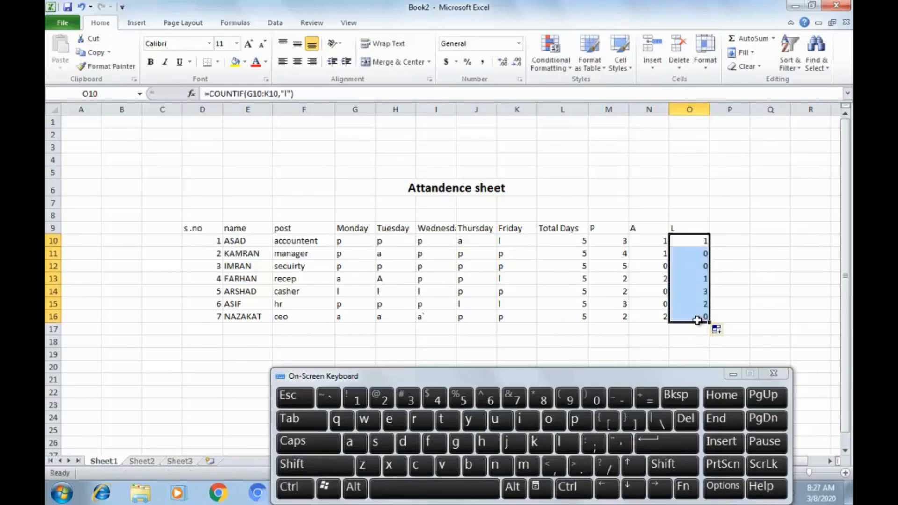
click(689, 230)
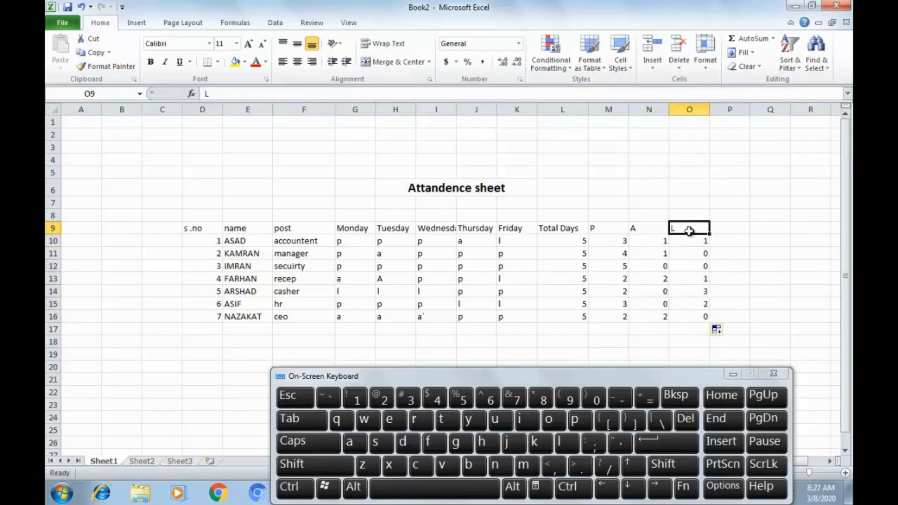
drag(689, 230, 200, 223)
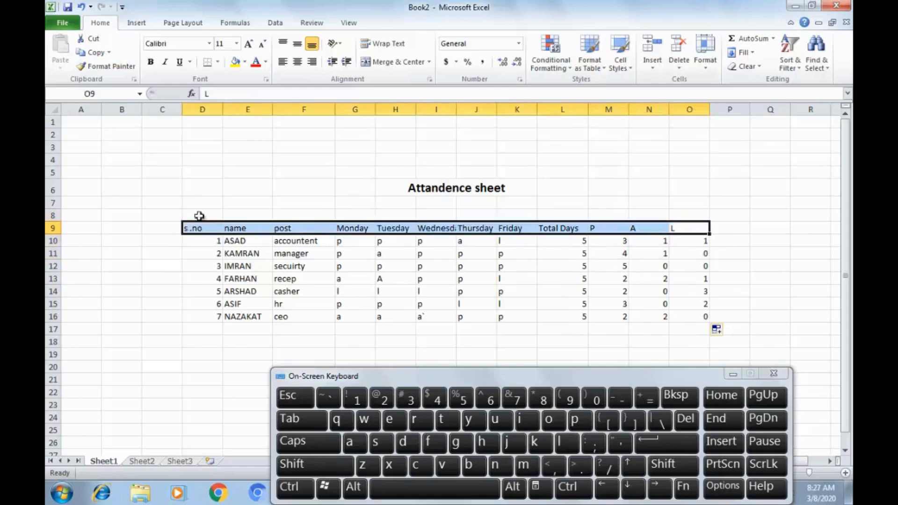
Step: Format header row D9:O9 as bold with borders, black fill and white text
click(152, 62)
click(217, 62)
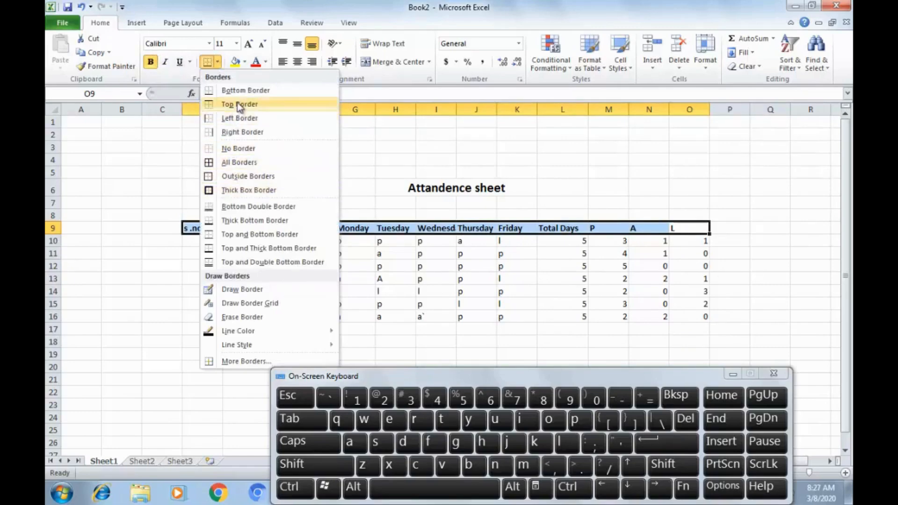
click(241, 90)
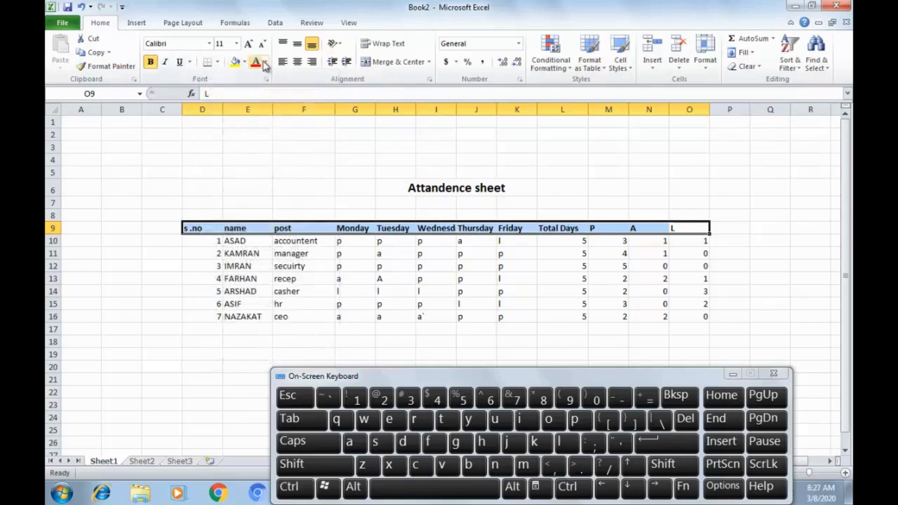
click(265, 62)
click(245, 62)
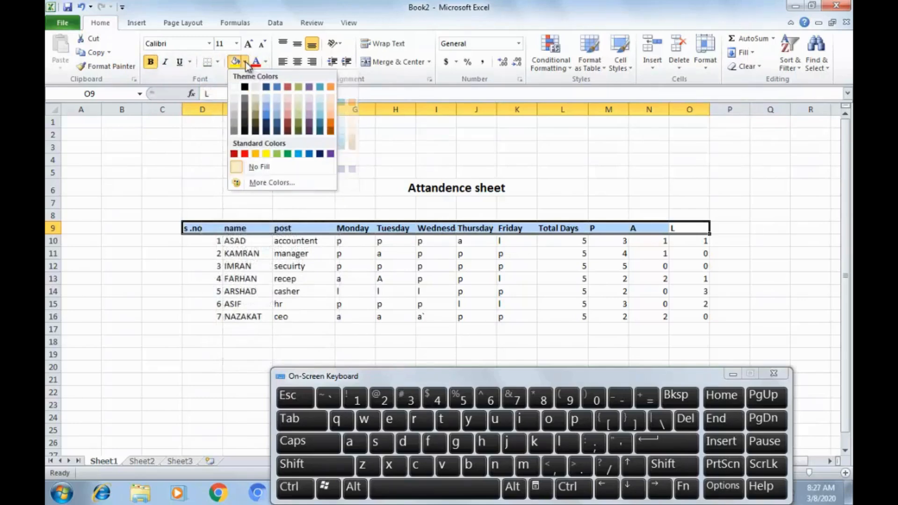
click(244, 131)
click(266, 63)
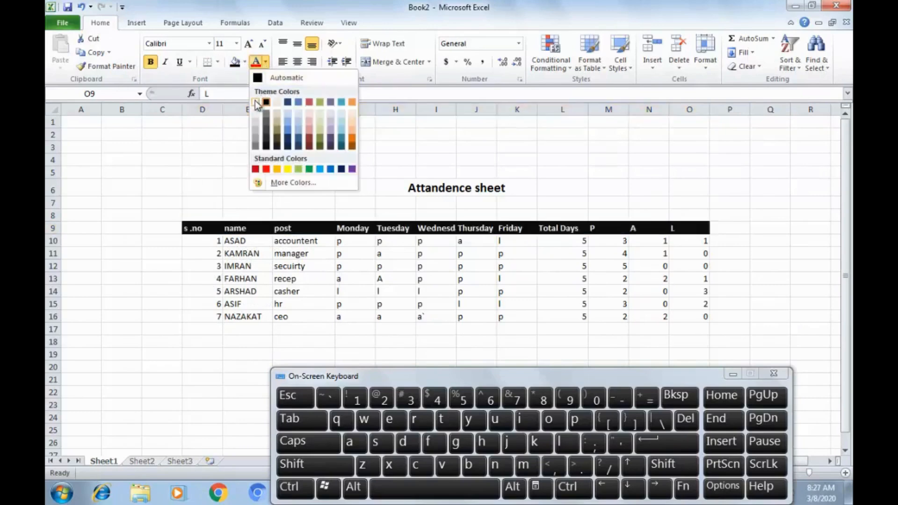
click(255, 103)
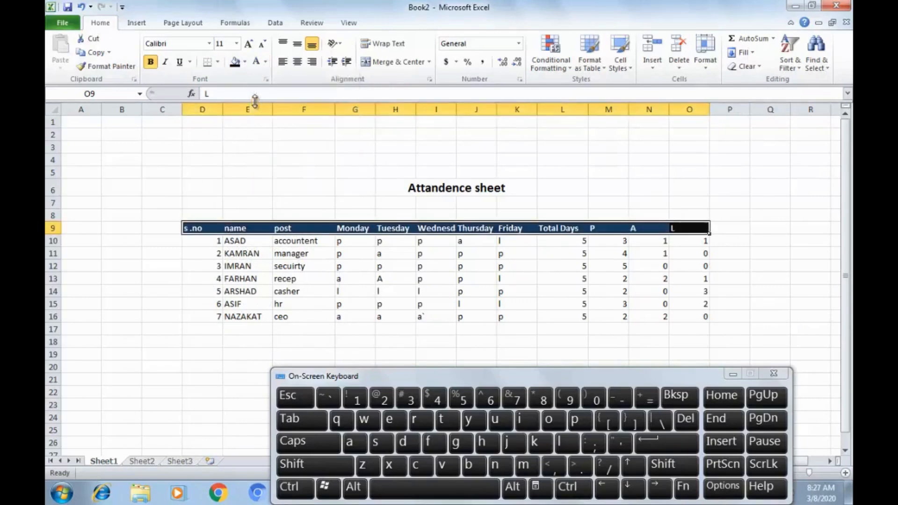
Step: Capitalise the first letters of headers F9, E9 and D9 so they read Post, Name and S .no
double_click(279, 229)
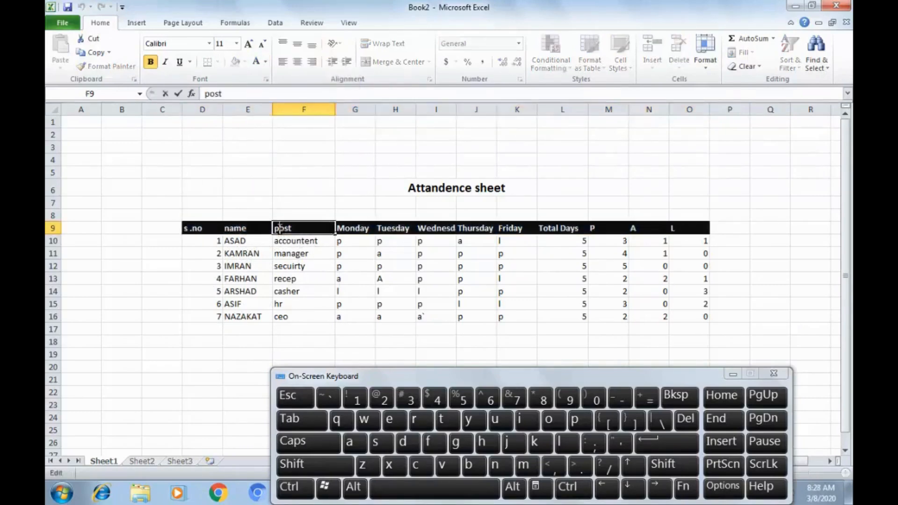
key(BackSpace)
key(Caps_Lock)
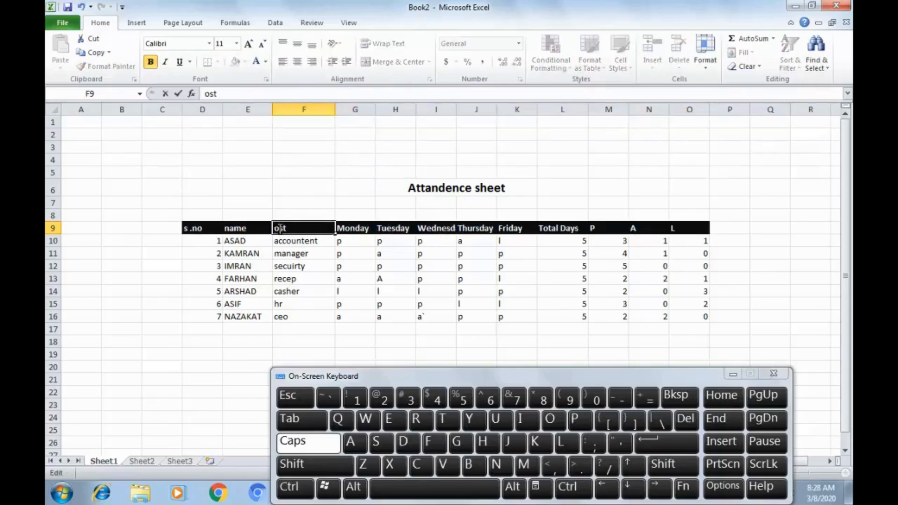
text(P)
double_click(235, 228)
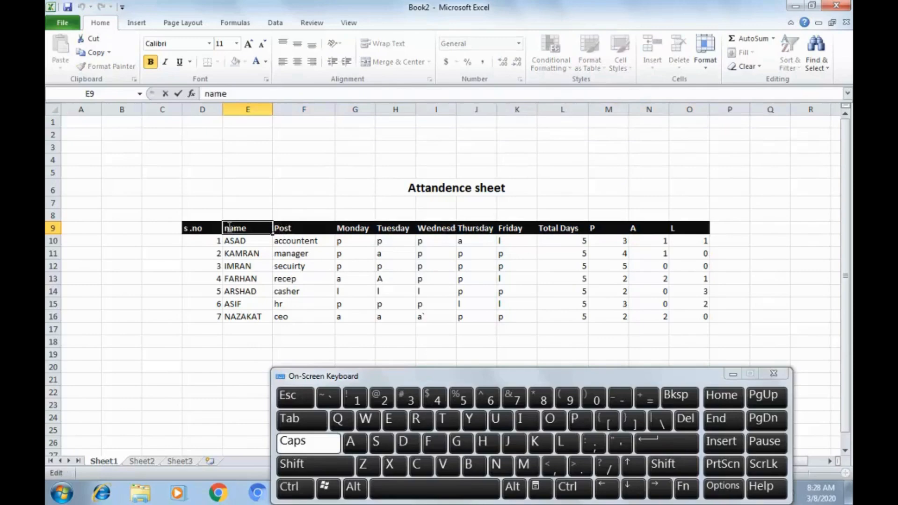
key(BackSpace)
text(N)
click(205, 228)
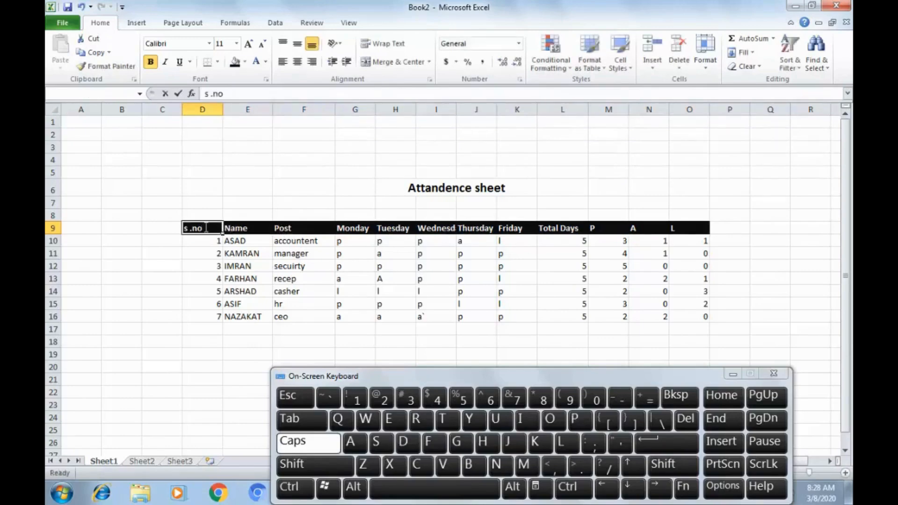
drag(189, 227, 177, 225)
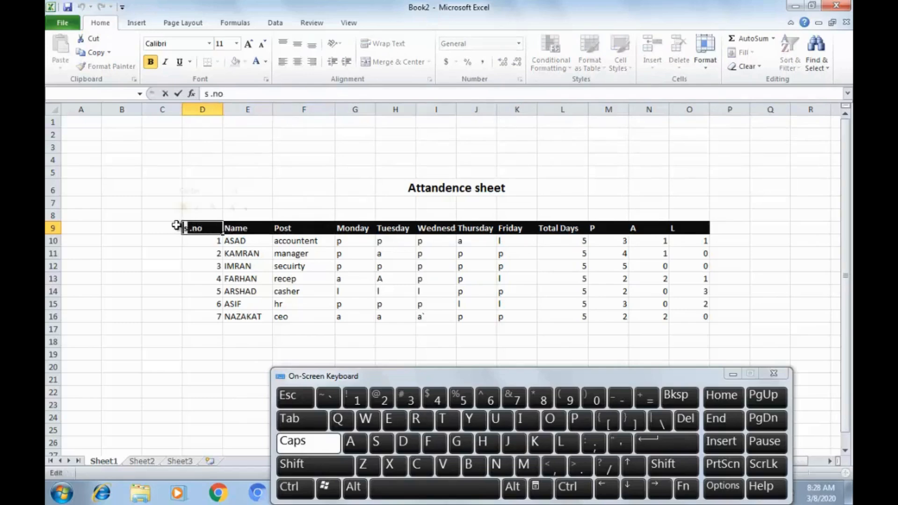
text(S)
click(397, 290)
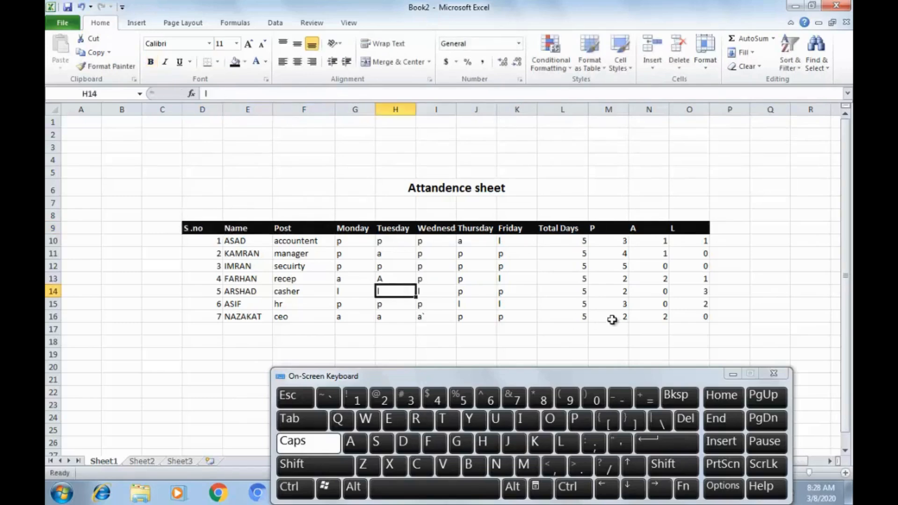
Step: Uncheck Gridlines on the View tab so the attendance sheet shows no grid
click(733, 374)
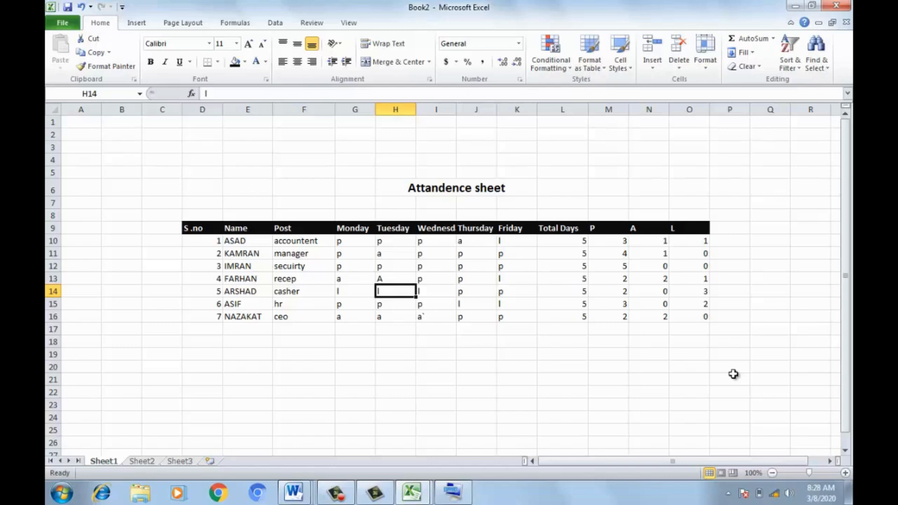
click(355, 21)
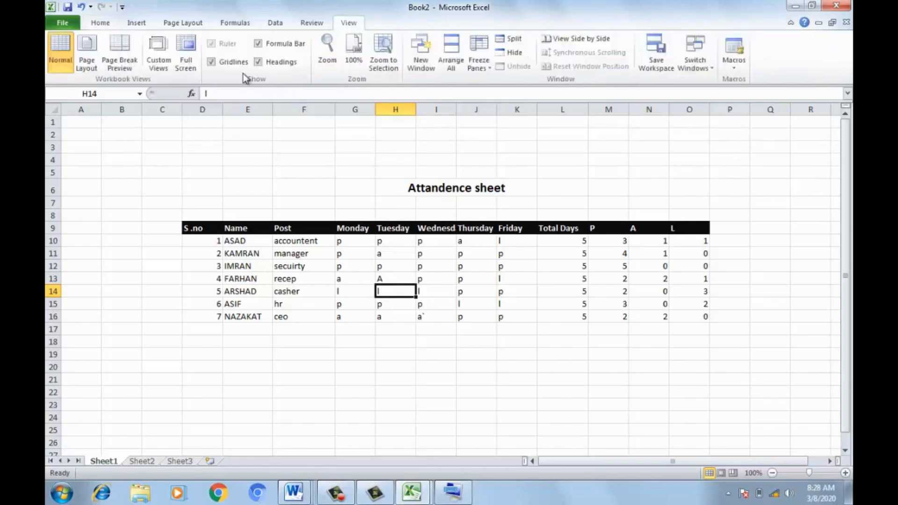
click(235, 62)
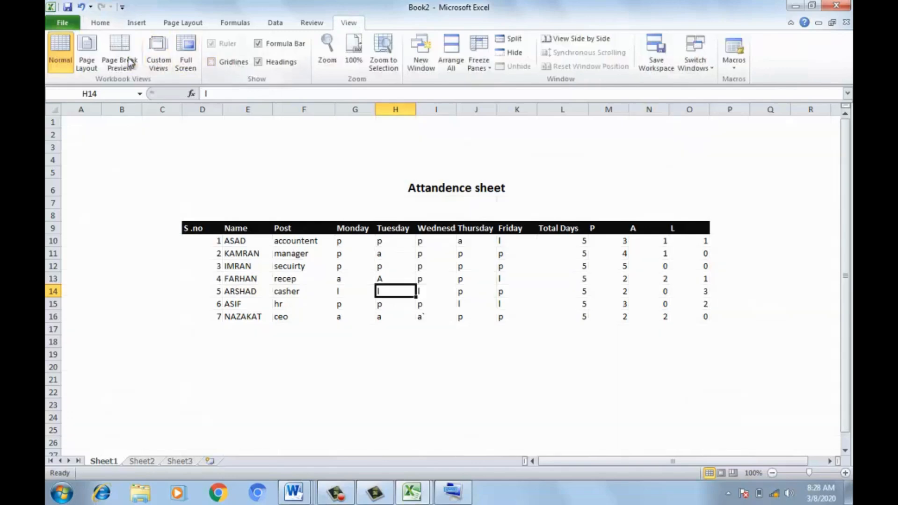
click(100, 23)
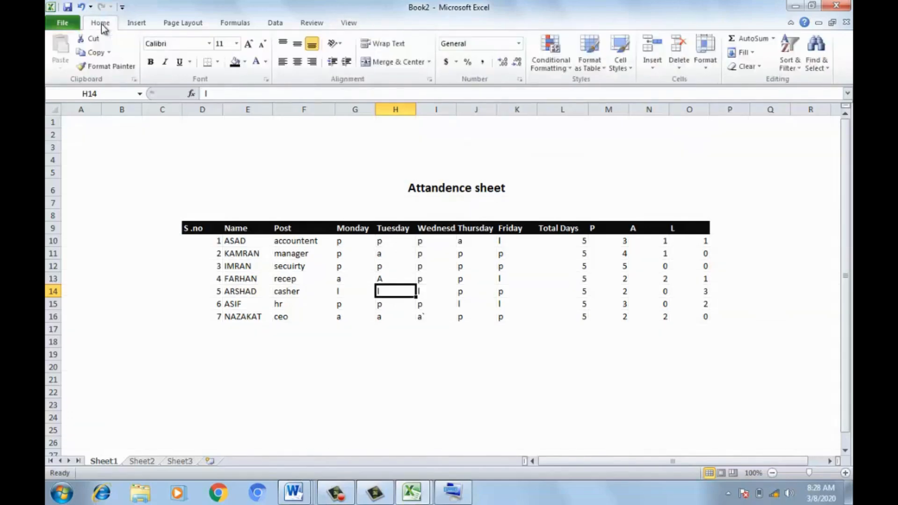
click(305, 227)
click(350, 156)
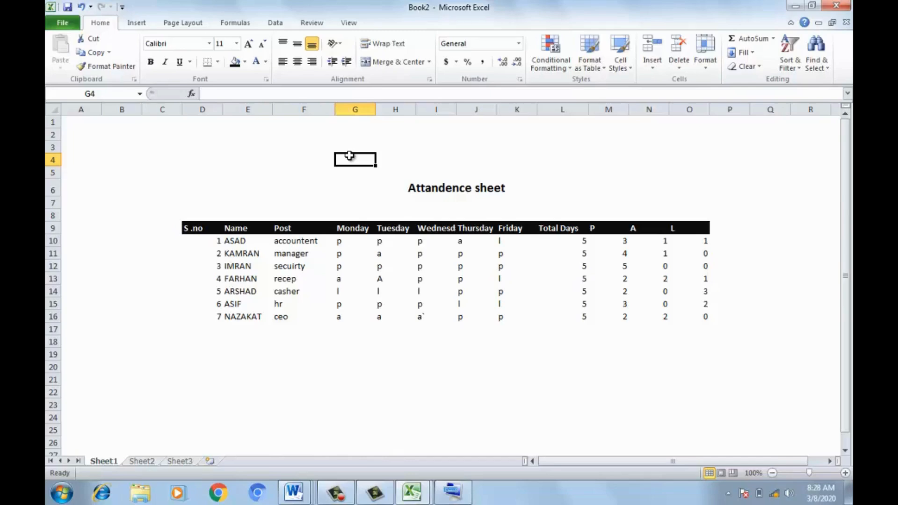
click(327, 490)
Step: Switch to the slip workbook and scroll up to the SEVEN SOLUTION heading and billing labels
click(827, 432)
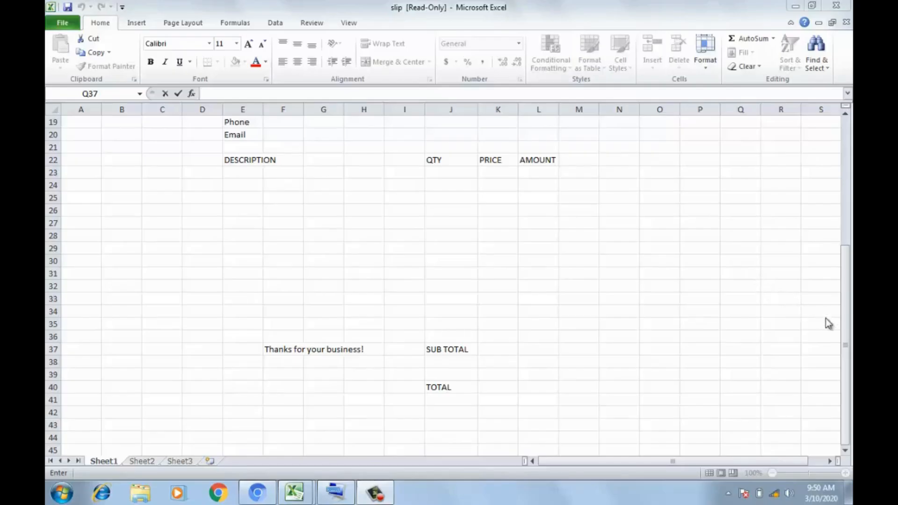
click(844, 335)
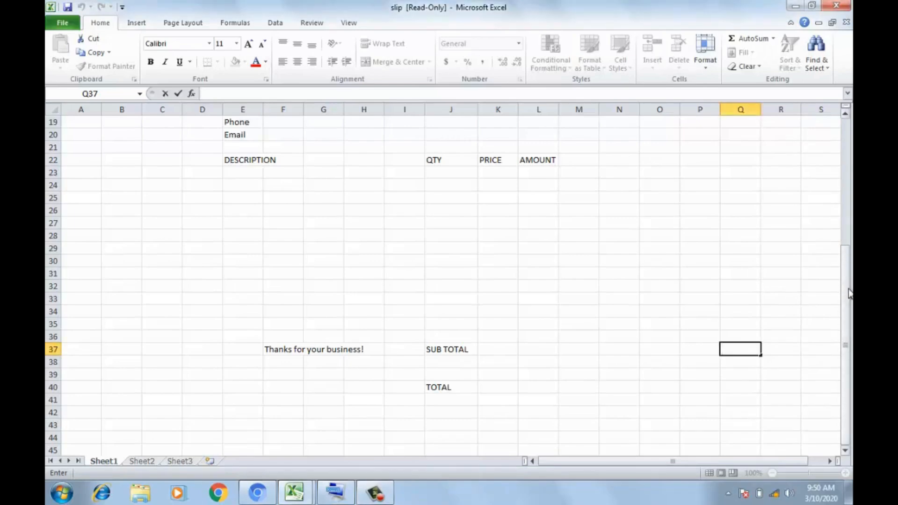
drag(850, 293, 850, 180)
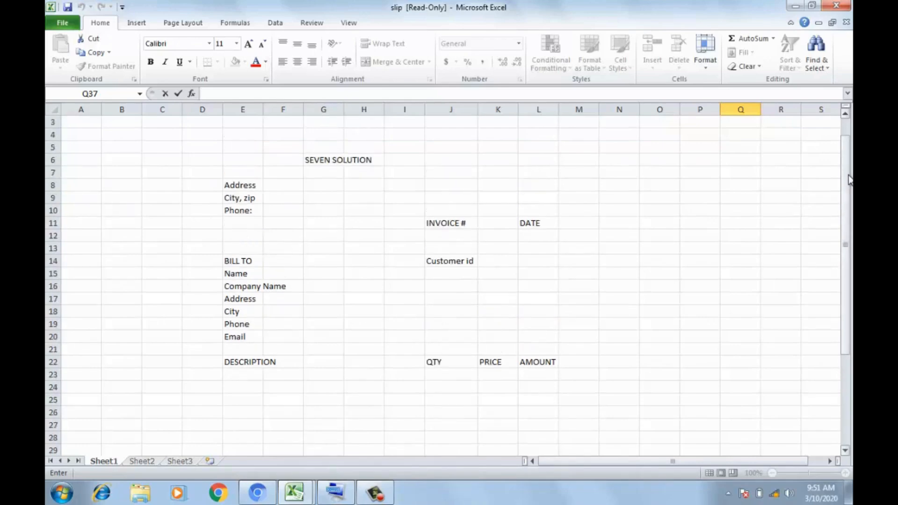
click(683, 234)
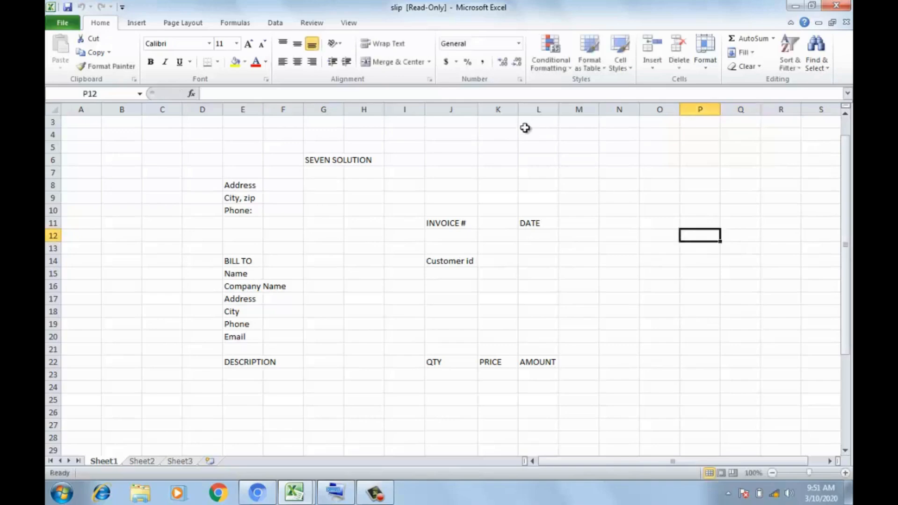
Step: Uncheck Gridlines on the View tab for the slip invoice sheet
click(350, 24)
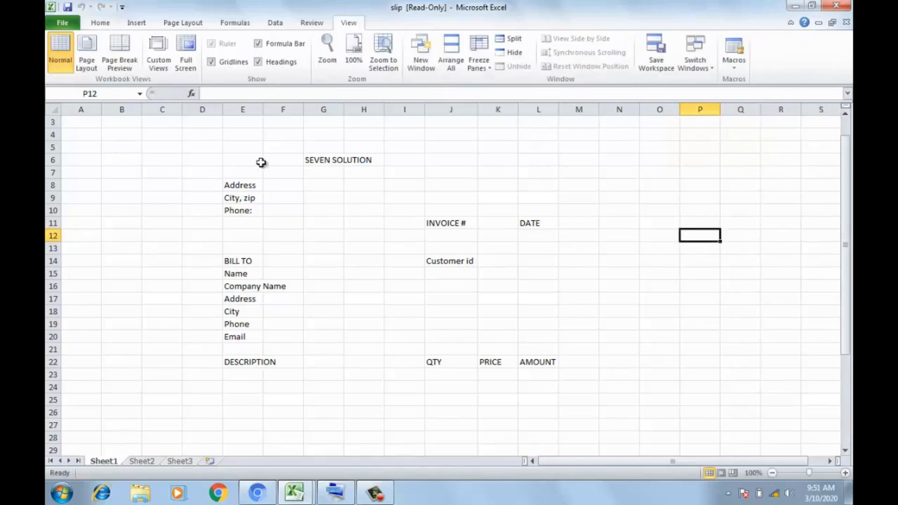
click(213, 63)
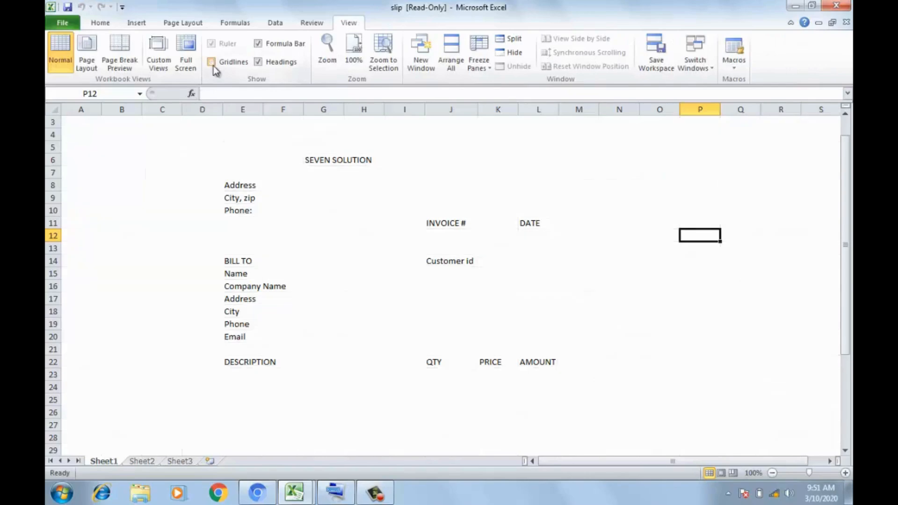
click(238, 149)
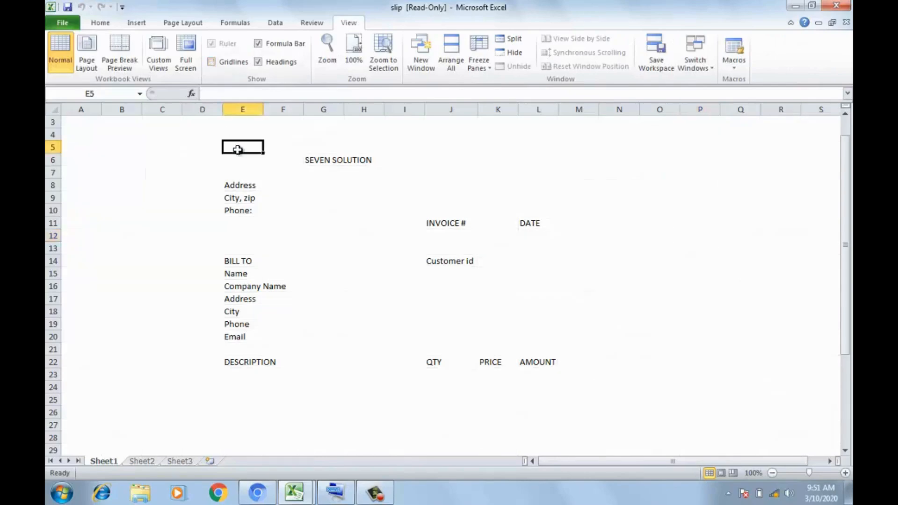
click(312, 158)
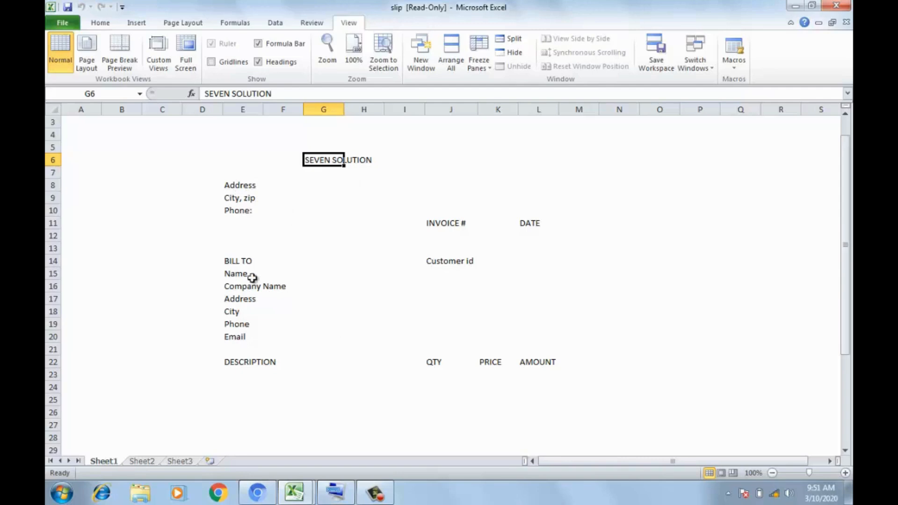
Step: Select cells E16:G17 and scroll through the invoice to review the totals area
drag(252, 286, 311, 293)
click(310, 292)
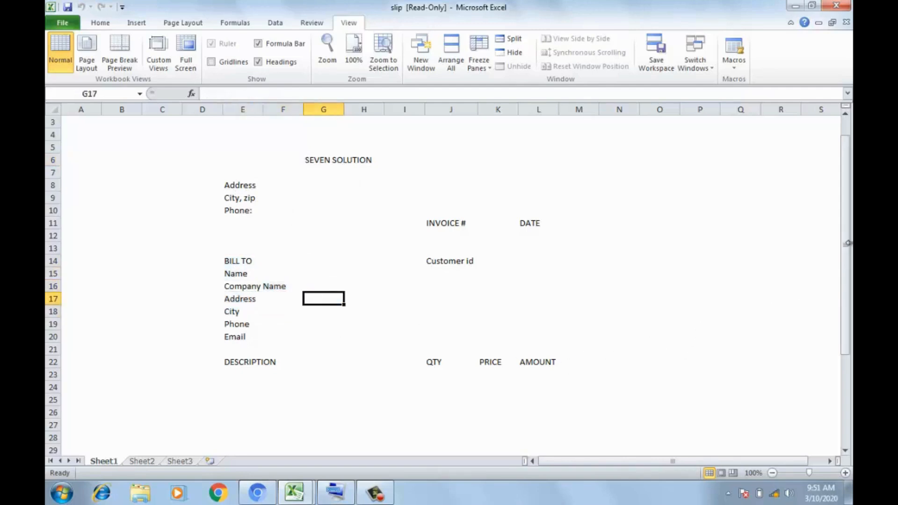
drag(848, 248, 848, 330)
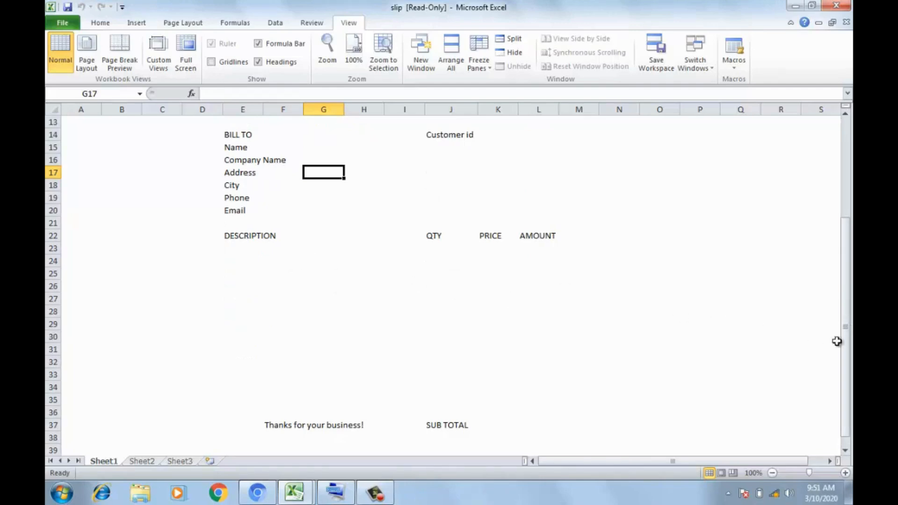
drag(839, 336, 820, 244)
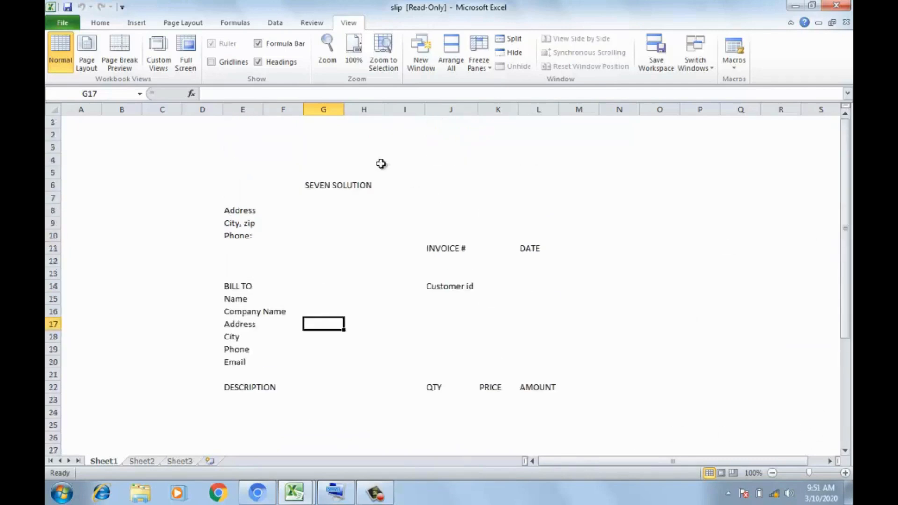
Step: Move the SEVEN SOLUTION title from G6:H6 up to E5
click(321, 186)
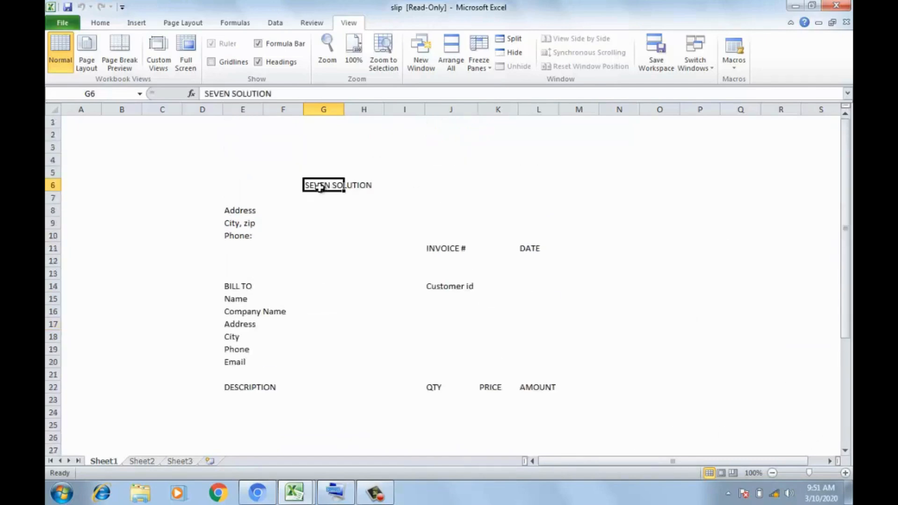
click(360, 186)
drag(321, 186, 372, 184)
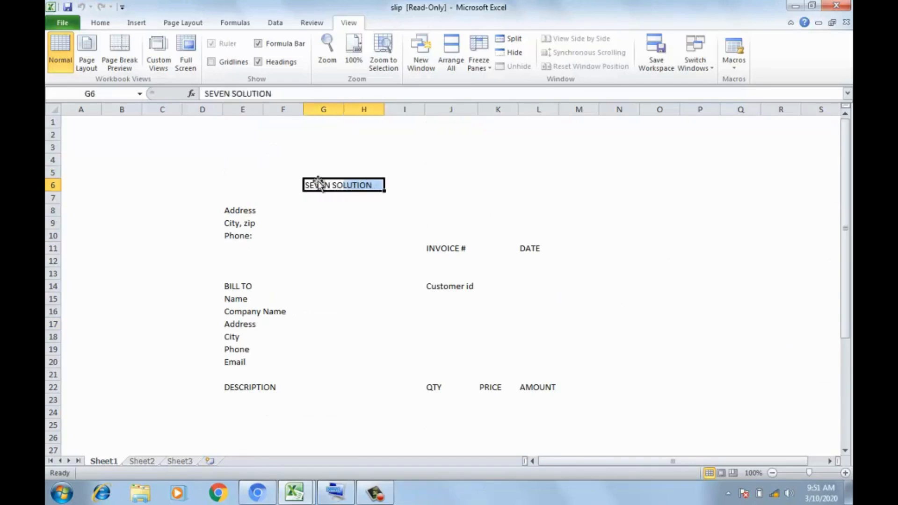
drag(307, 184, 249, 173)
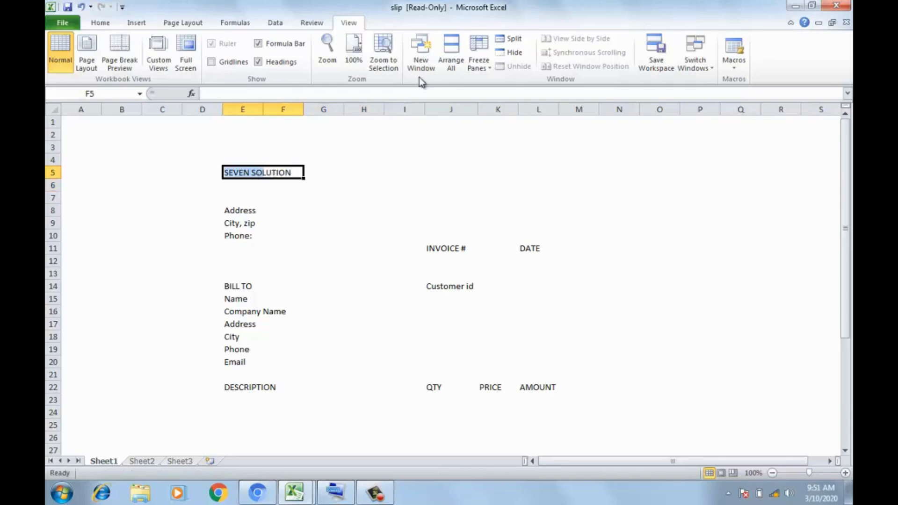
Step: Merge the title cells and make SEVEN SOLUTION bold, 16 pt and left-aligned
click(111, 24)
click(385, 63)
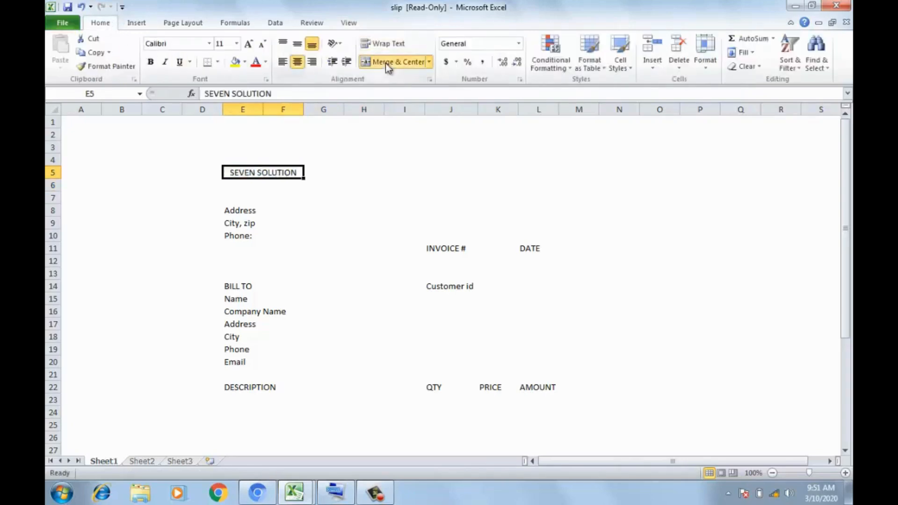
click(151, 62)
click(249, 44)
click(249, 45)
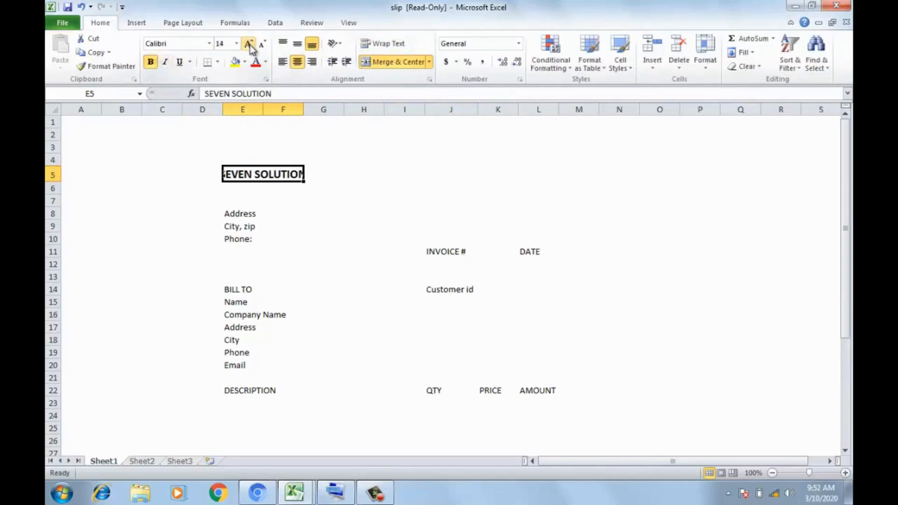
click(249, 44)
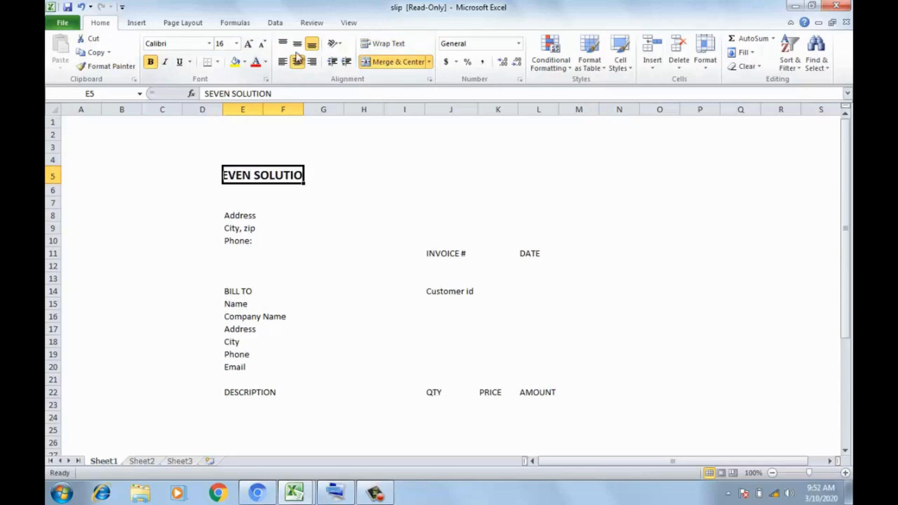
click(283, 61)
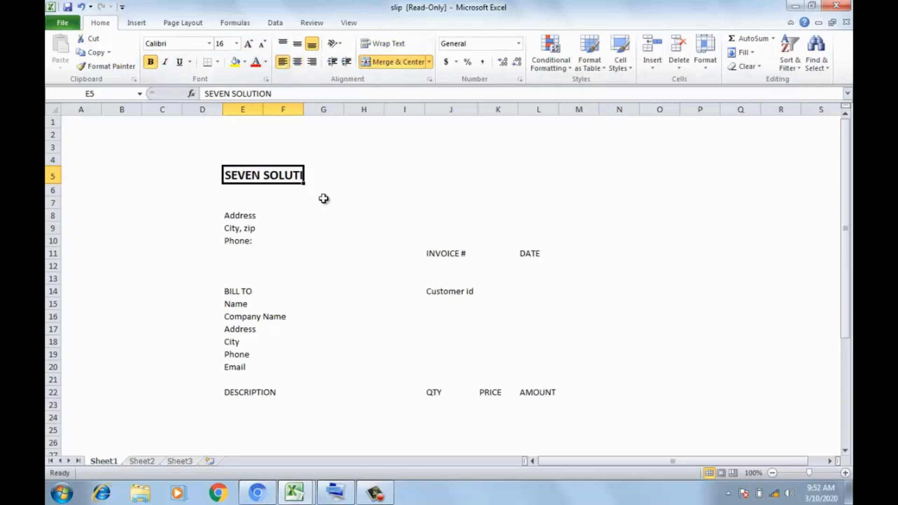
drag(333, 177, 262, 177)
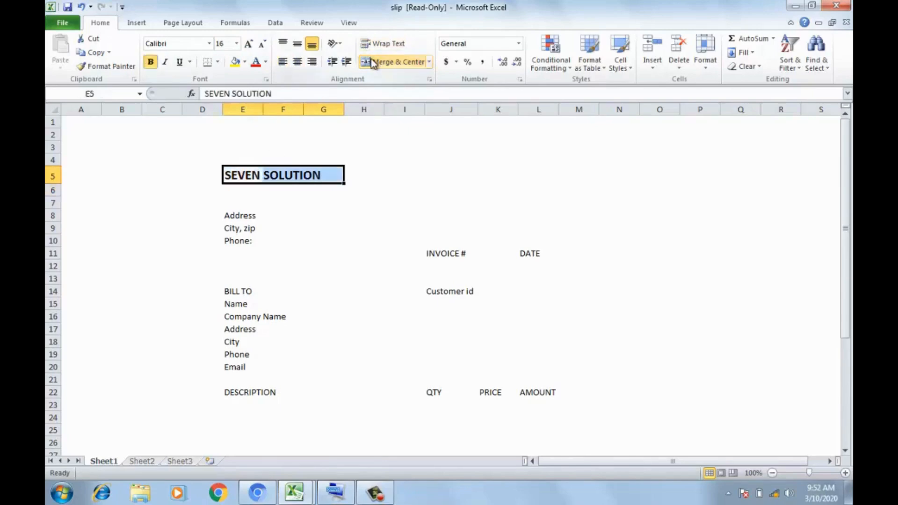
click(366, 176)
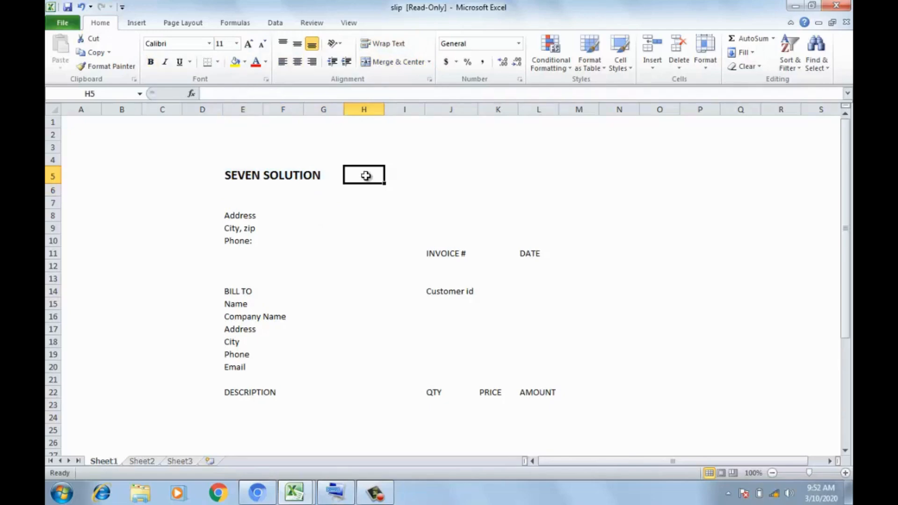
Step: Select cells around the Address label in E8 and F8
click(253, 217)
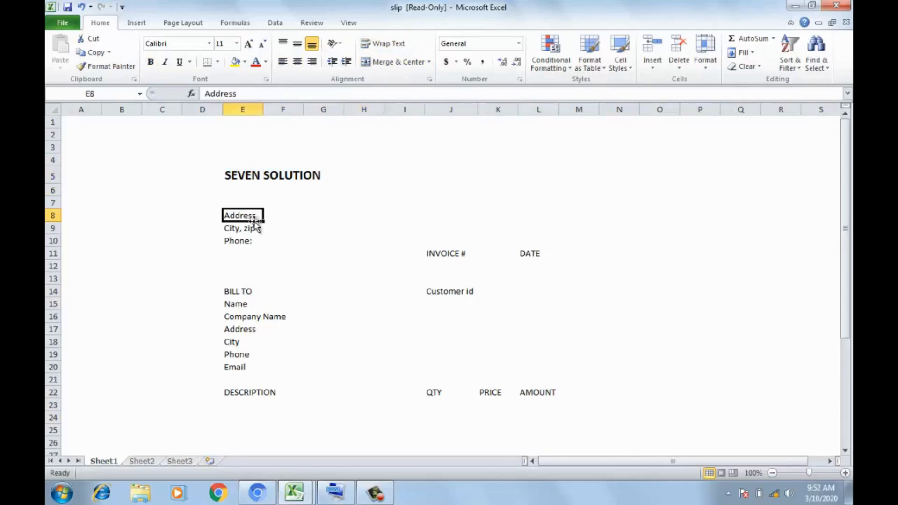
click(283, 217)
click(255, 222)
click(259, 232)
click(286, 218)
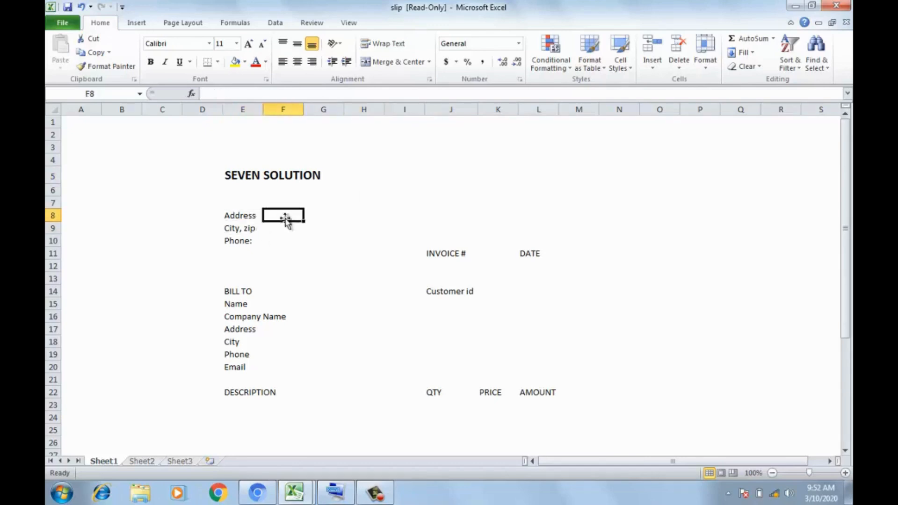
click(287, 230)
click(290, 249)
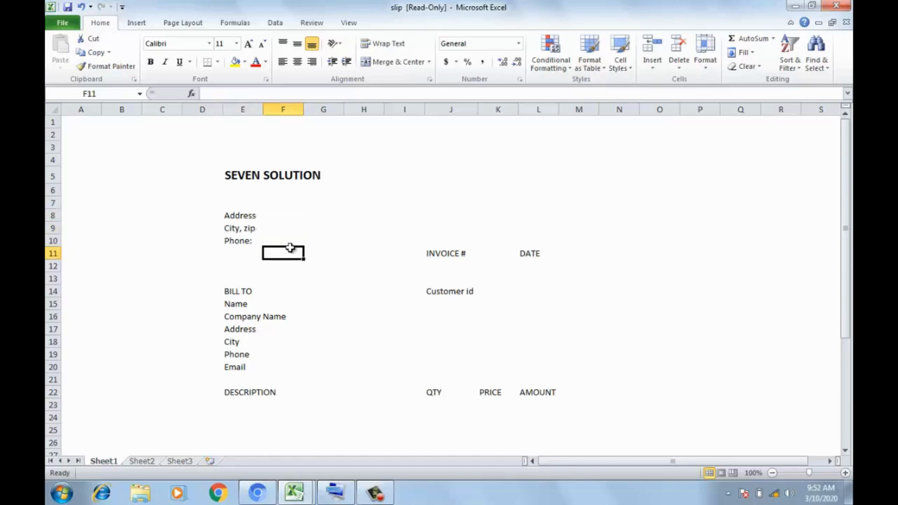
click(286, 239)
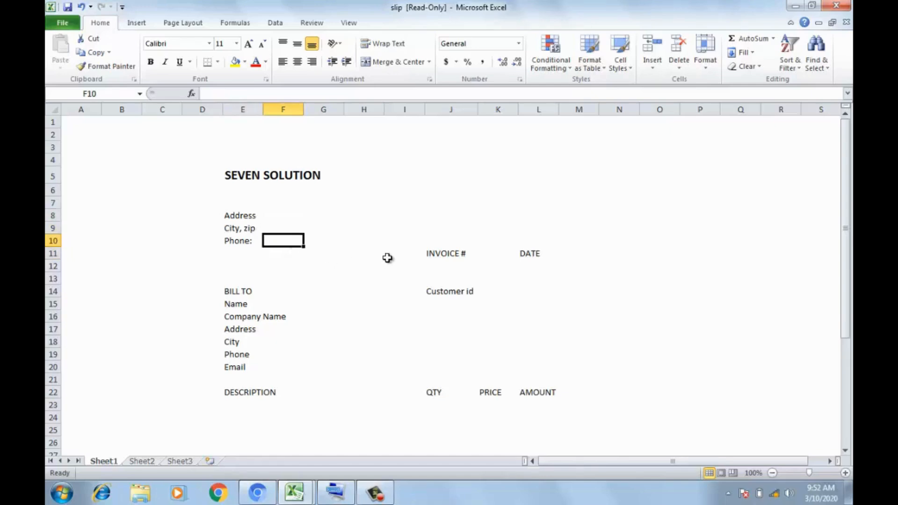
Step: Give the INVOICE # and DATE row I11:L11 a black fill with bold white text
click(406, 254)
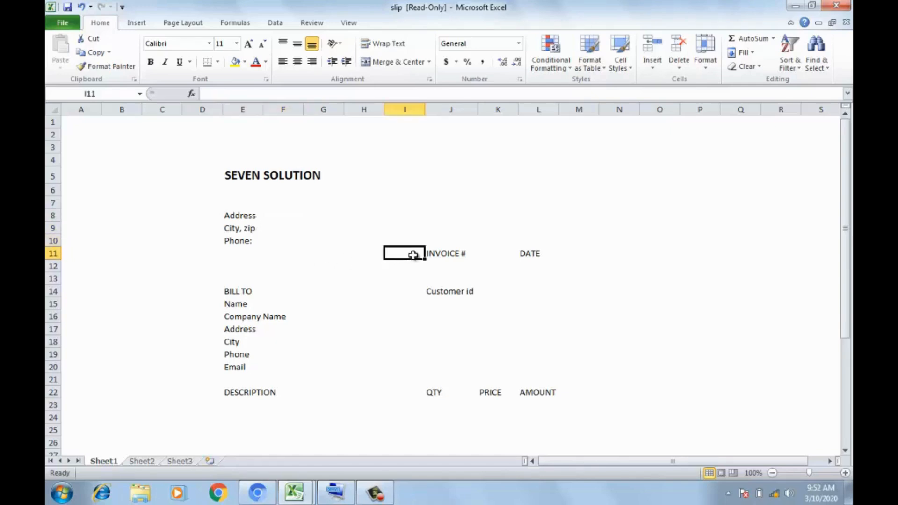
drag(413, 255, 538, 253)
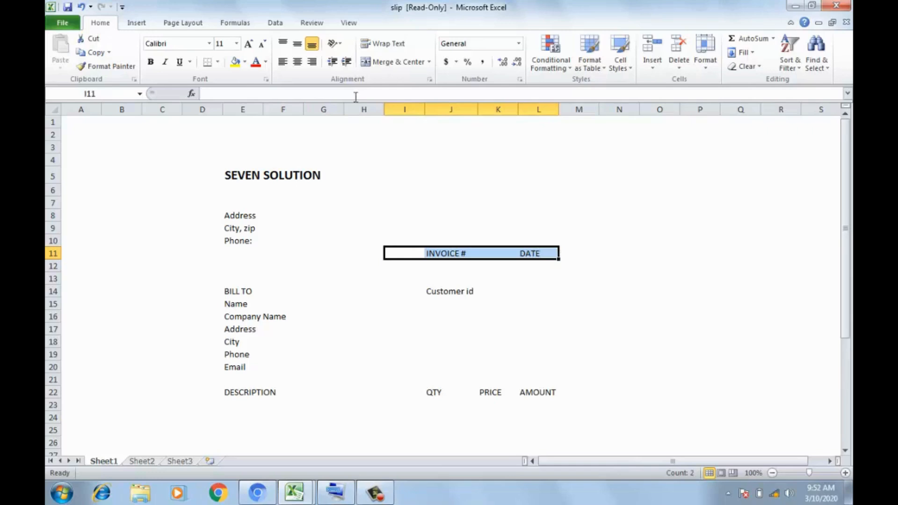
click(246, 65)
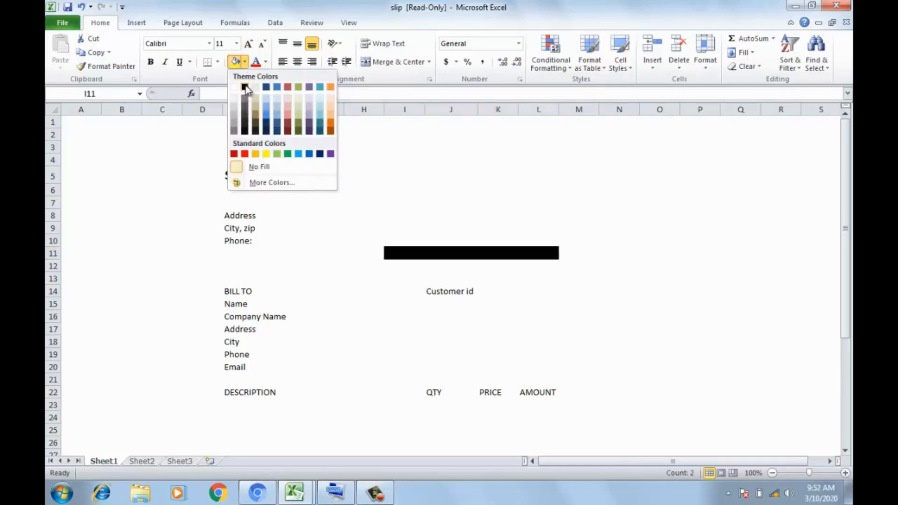
click(245, 88)
click(266, 64)
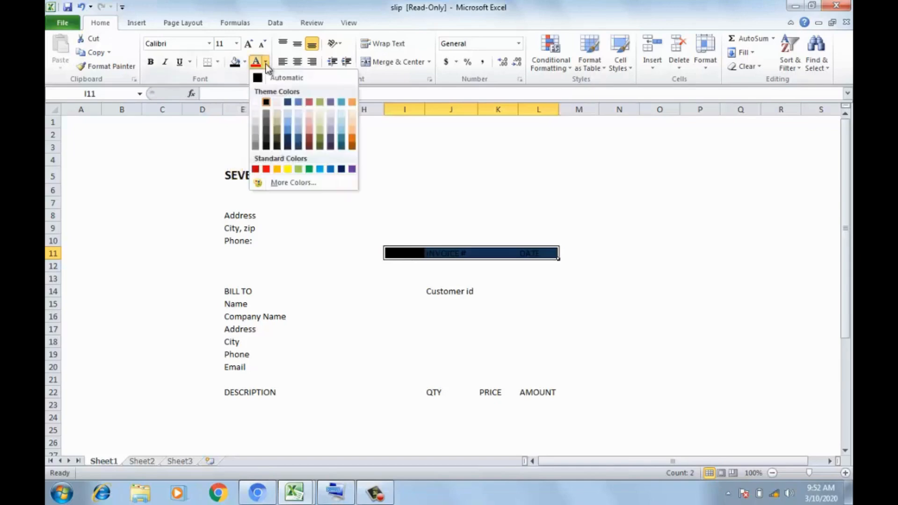
click(256, 103)
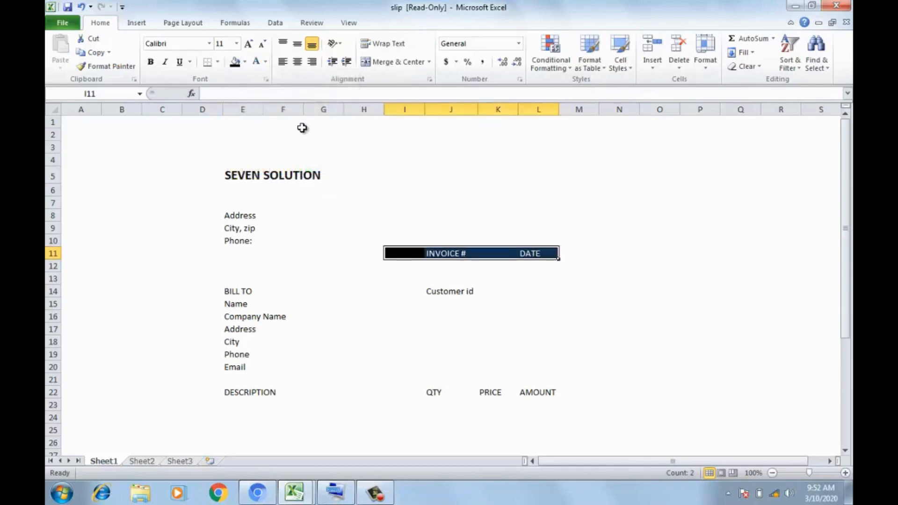
click(151, 62)
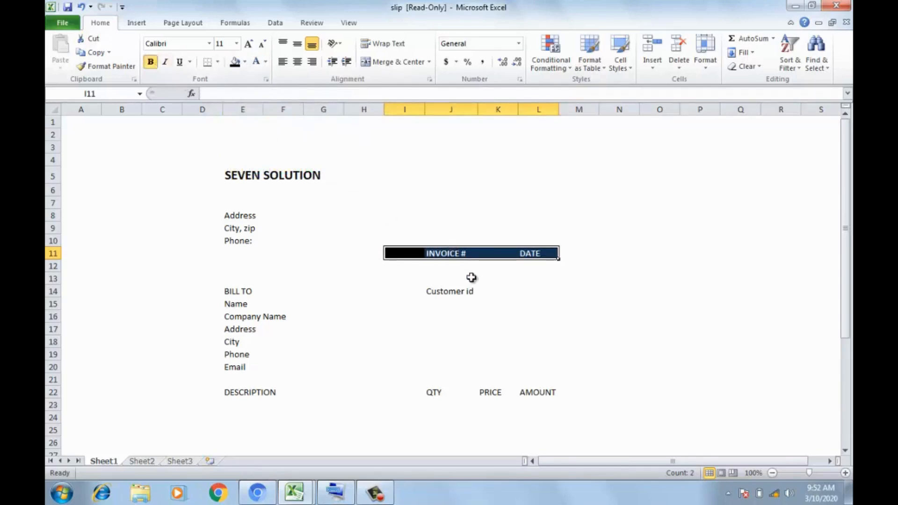
click(461, 267)
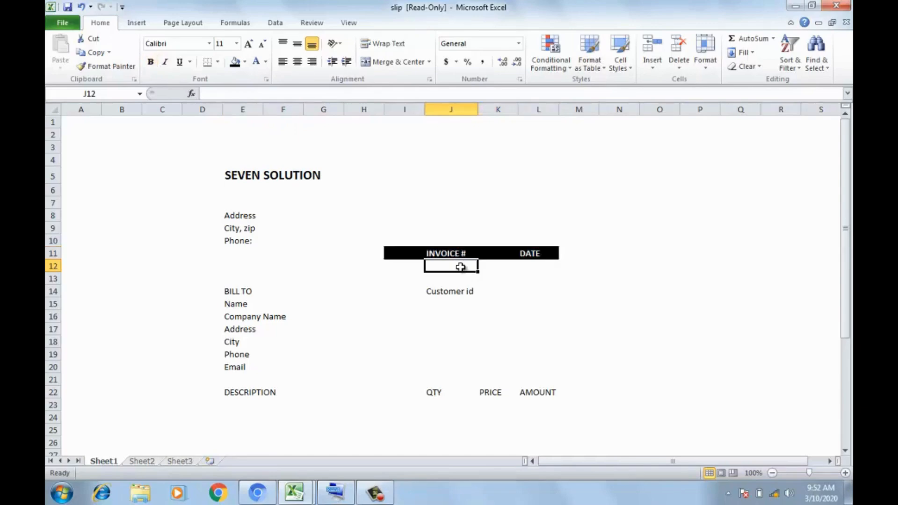
Step: Enter invoice number 9809 in J12 and merge K12:L12 under DATE
text(9809)
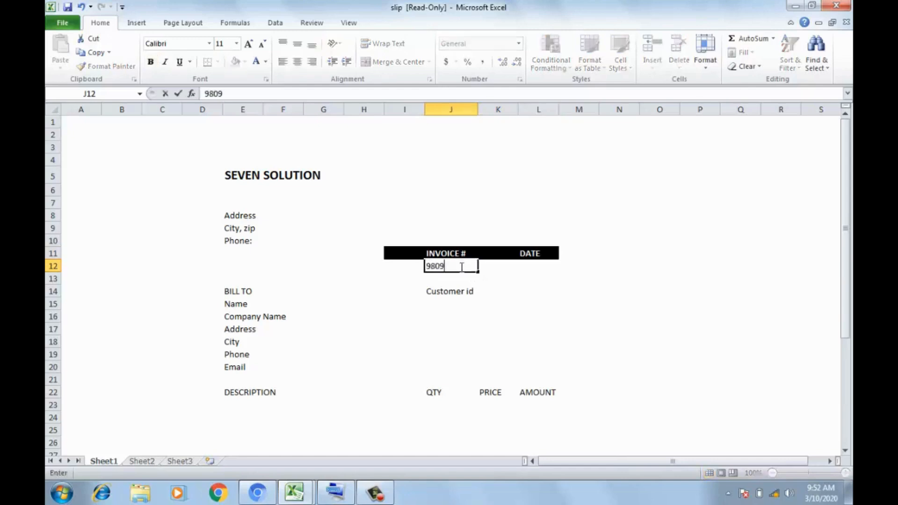
click(516, 268)
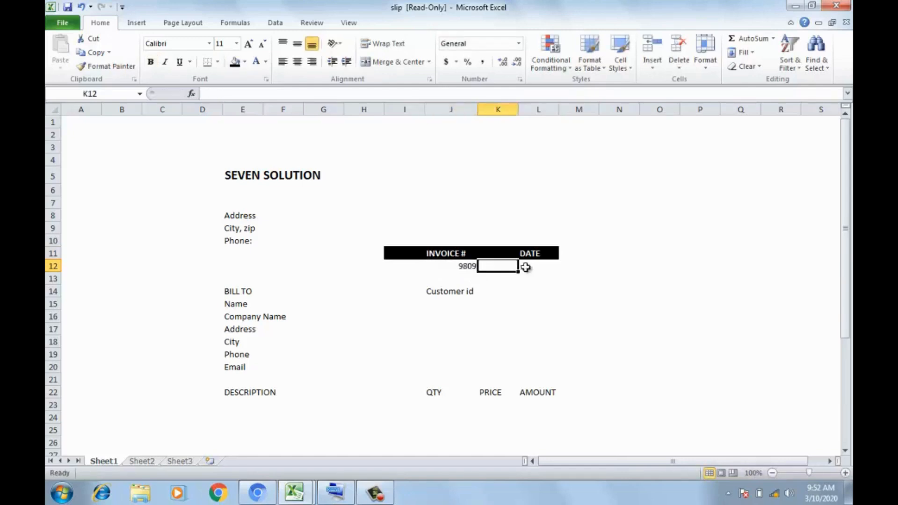
click(526, 267)
drag(521, 267, 508, 266)
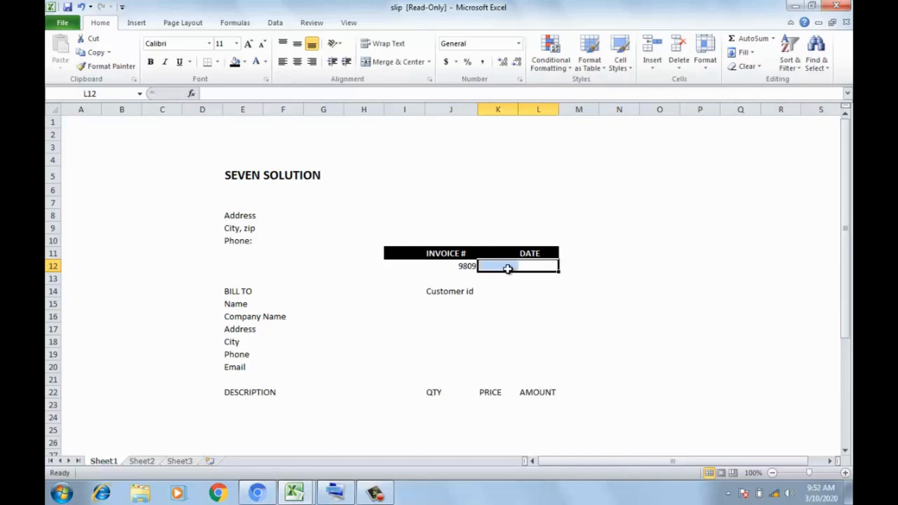
click(376, 61)
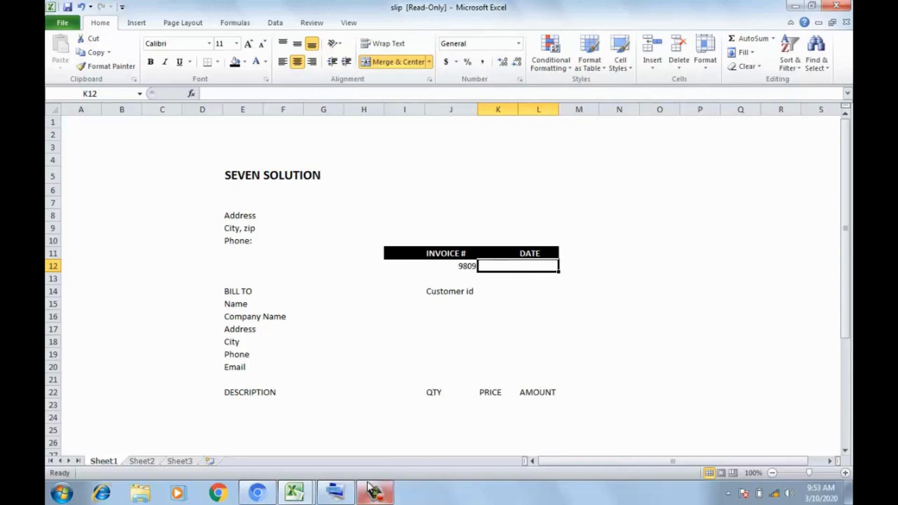
Step: Enter =DATE(2020,03,01) in K12 with the On-Screen Keyboard so 3/1/2020 shows
click(335, 493)
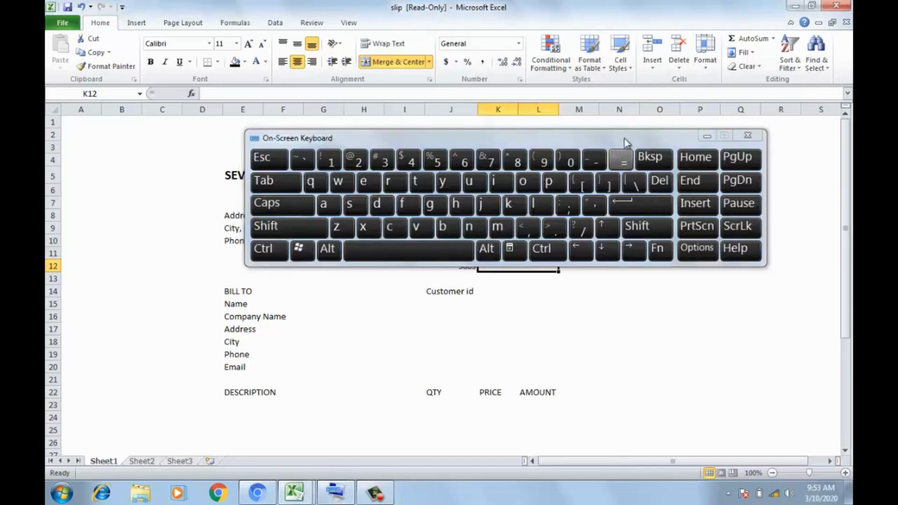
click(622, 156)
drag(626, 141, 601, 353)
text(d)
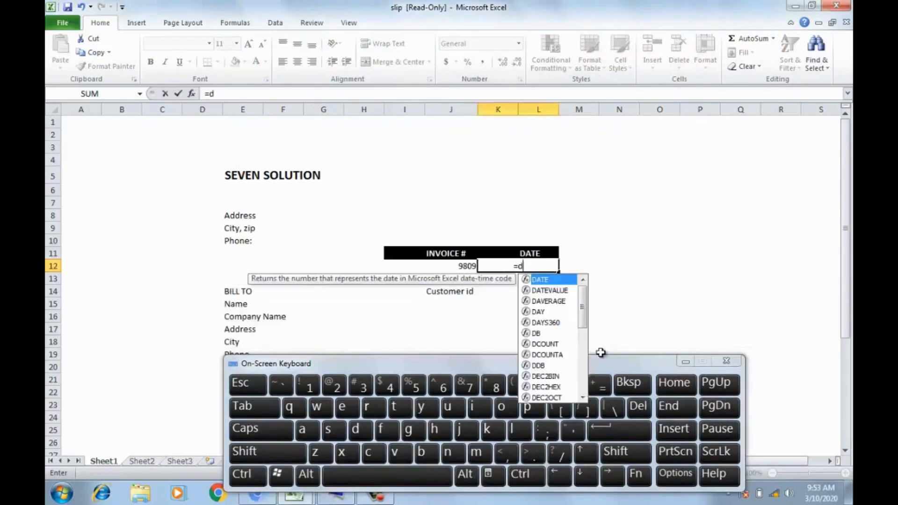
double_click(546, 281)
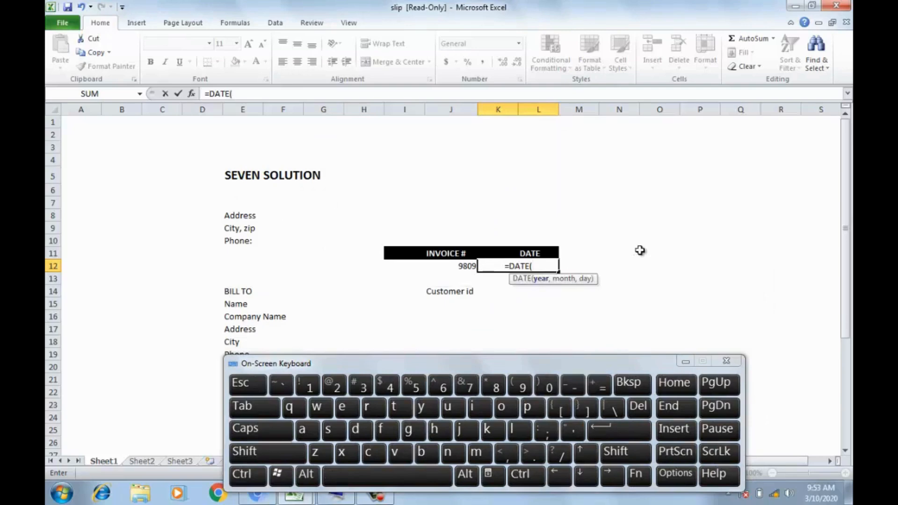
key(Return)
key(Return)
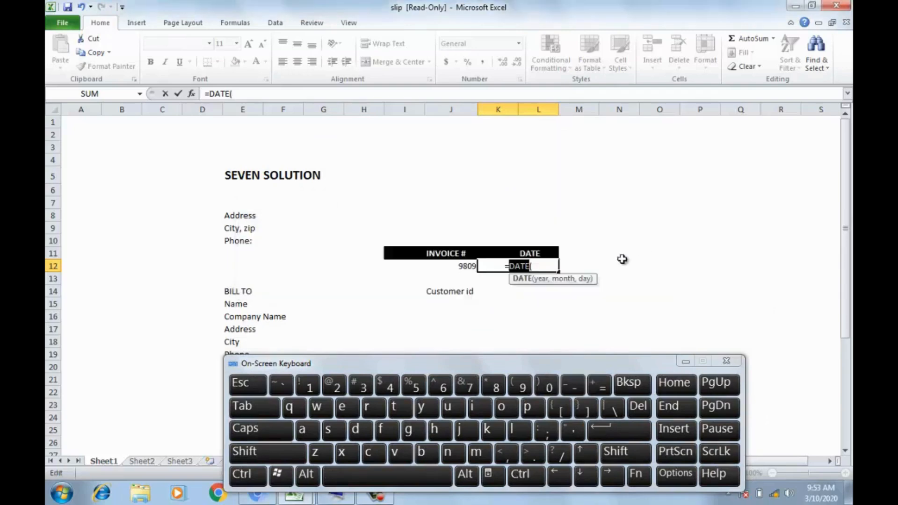
click(541, 281)
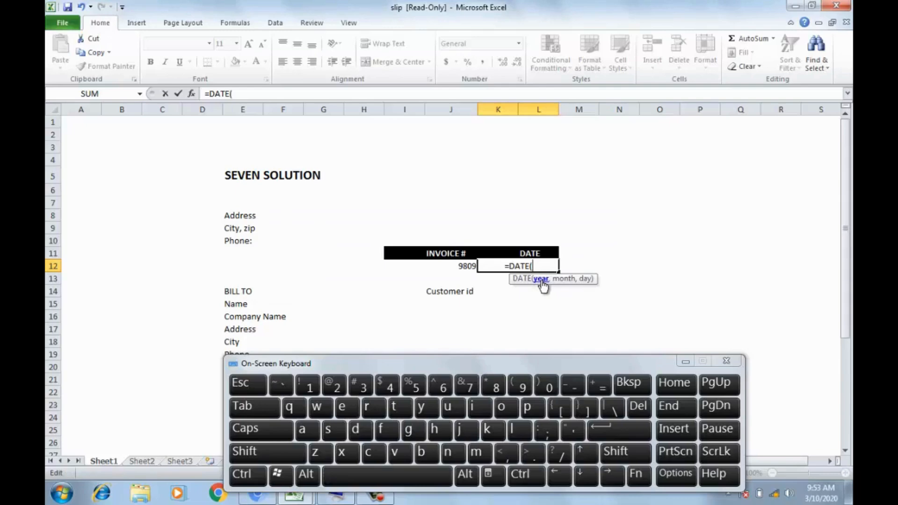
text(2020)
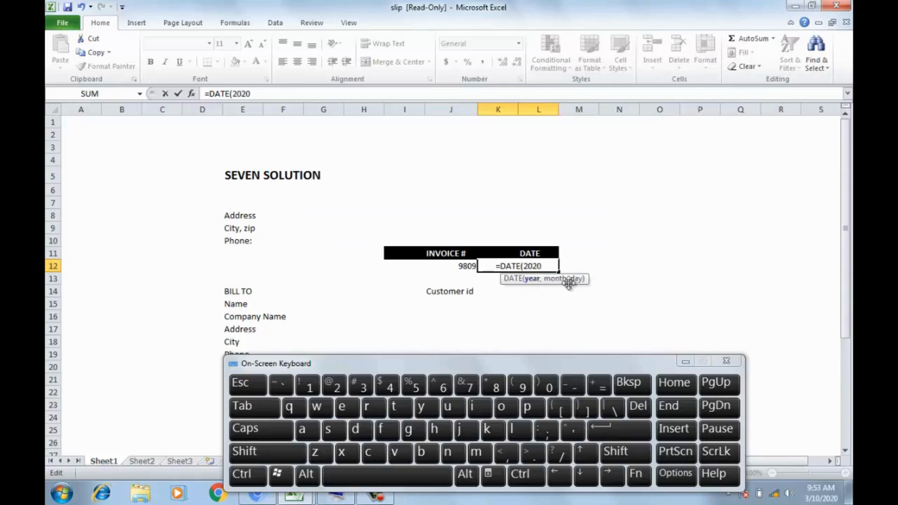
text(,)
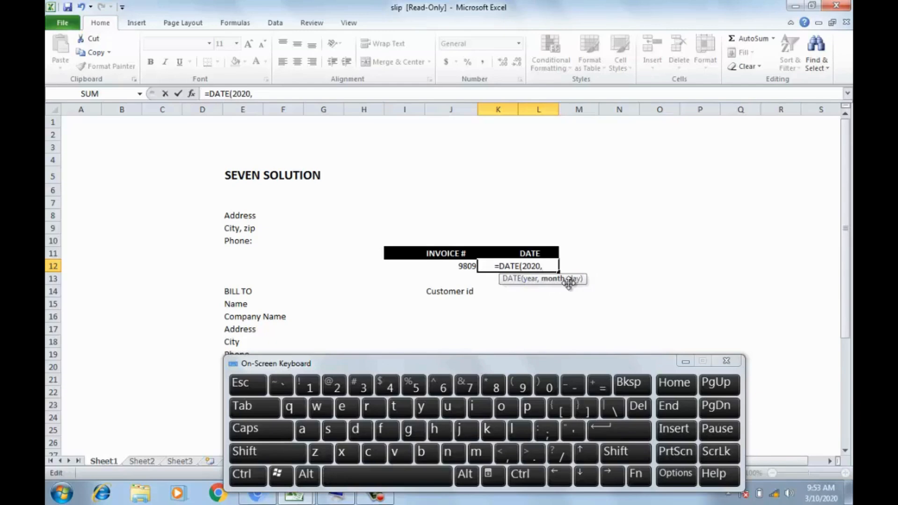
text(03)
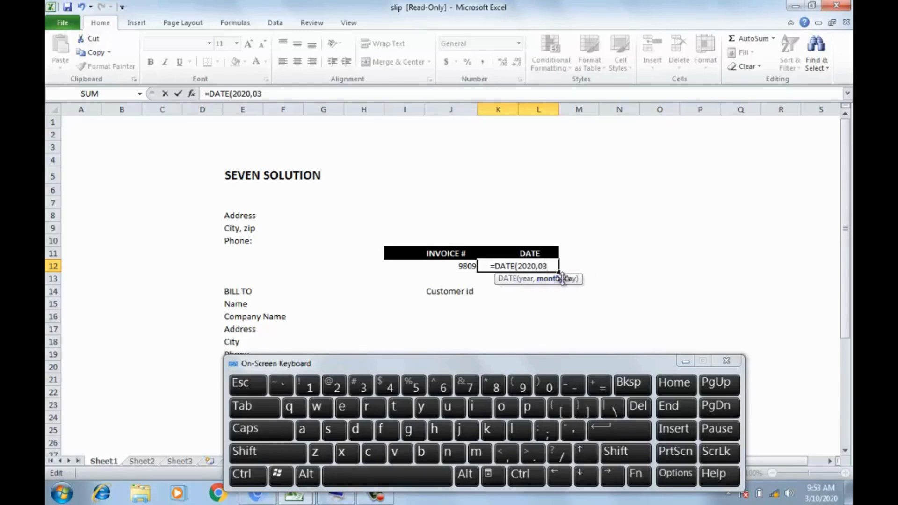
text(,01)
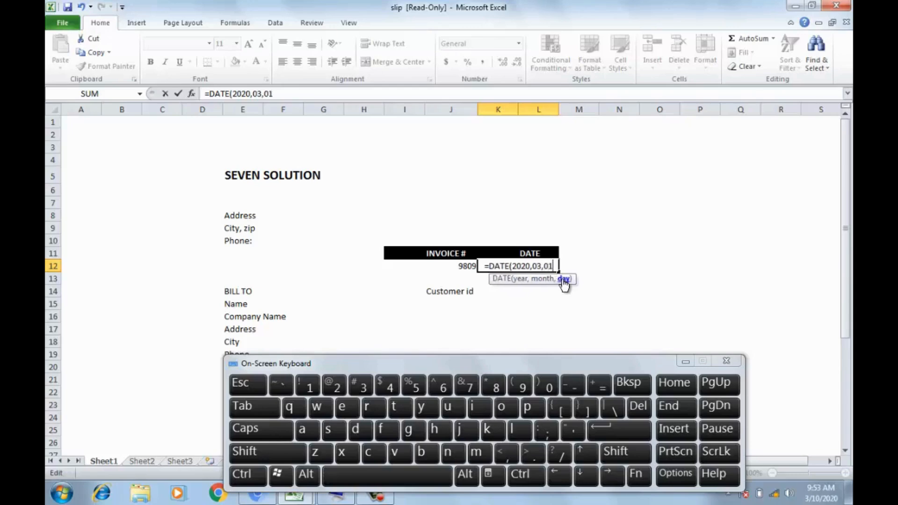
click(594, 292)
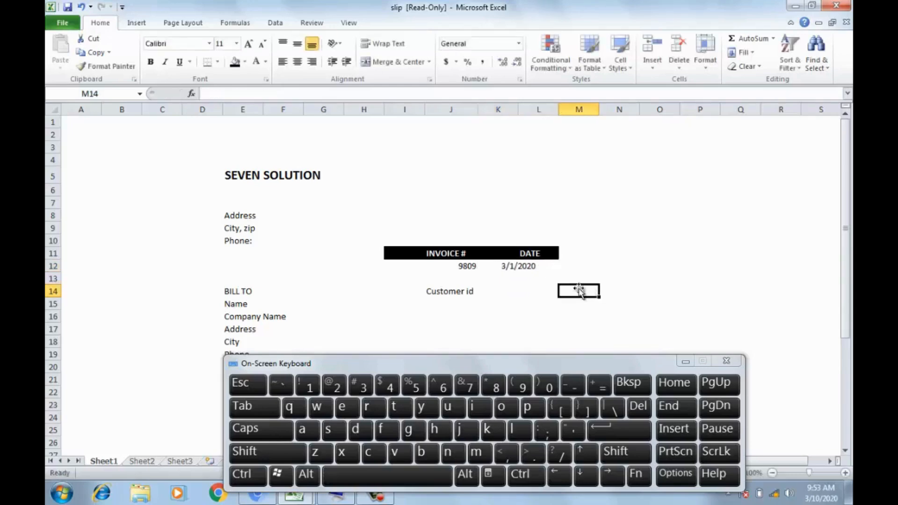
Step: Fill the Customer id row I14:L14 black and make Customer id bold
click(527, 291)
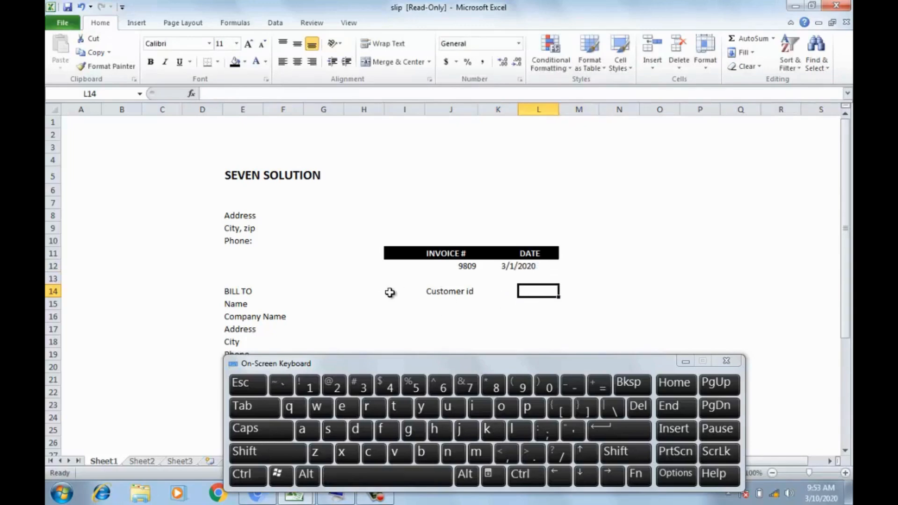
drag(390, 292, 549, 291)
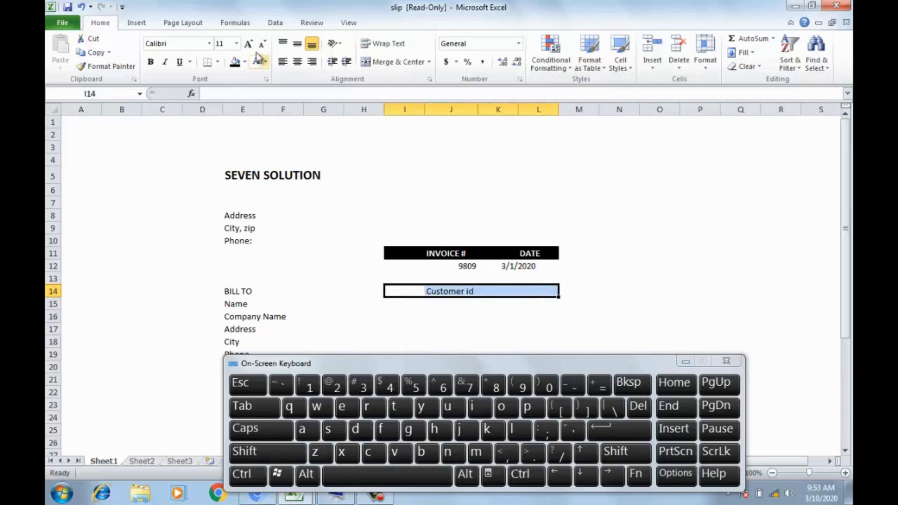
click(234, 62)
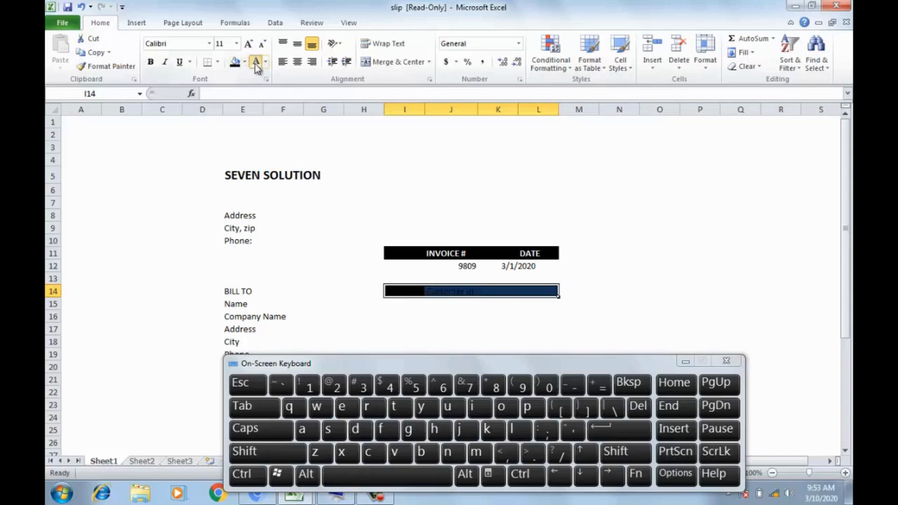
click(452, 277)
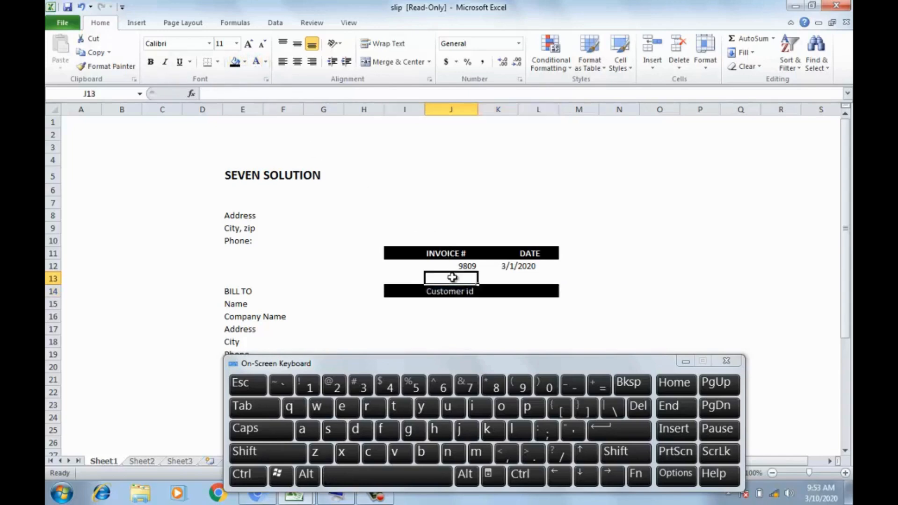
click(451, 291)
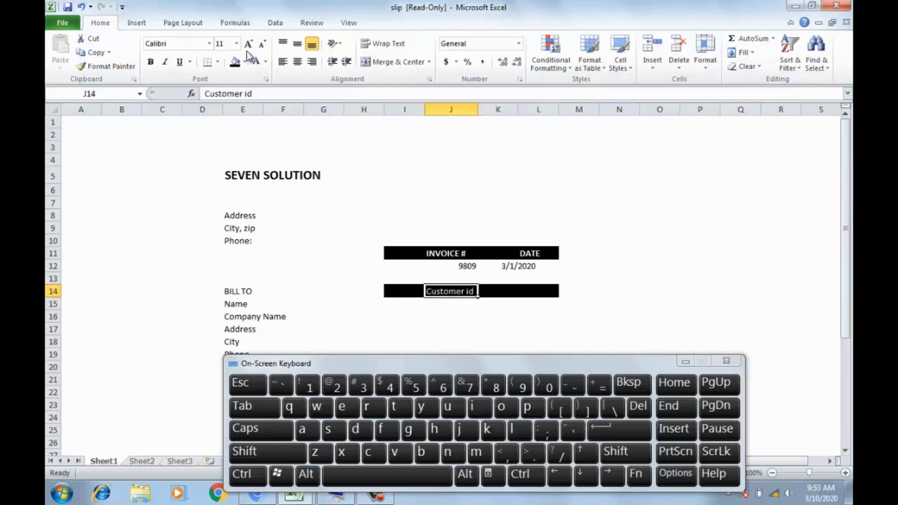
click(152, 64)
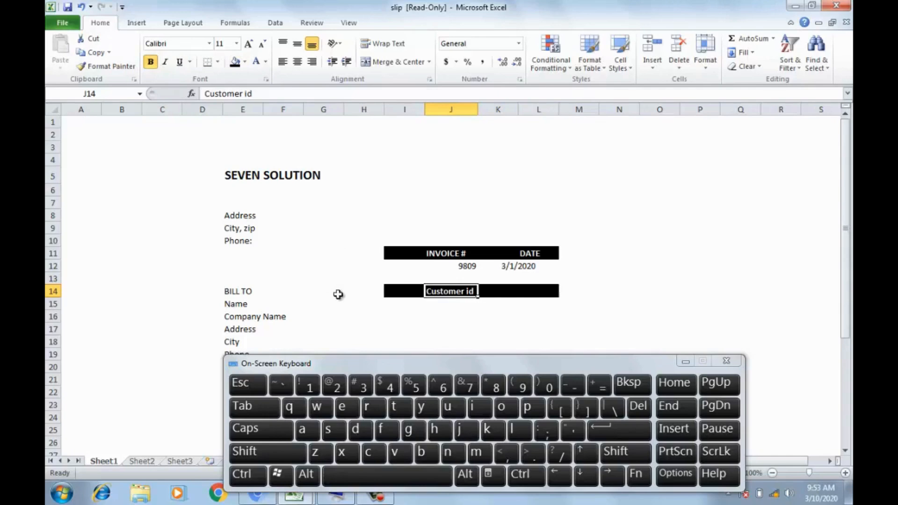
Step: Make the BILL TO bar E14:H14 bold with a black fill
drag(364, 296, 298, 287)
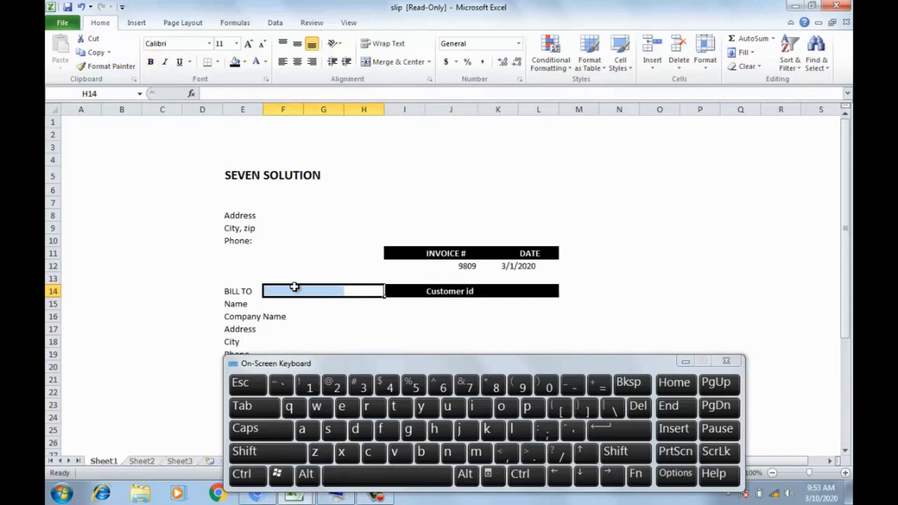
click(340, 290)
drag(371, 291, 255, 292)
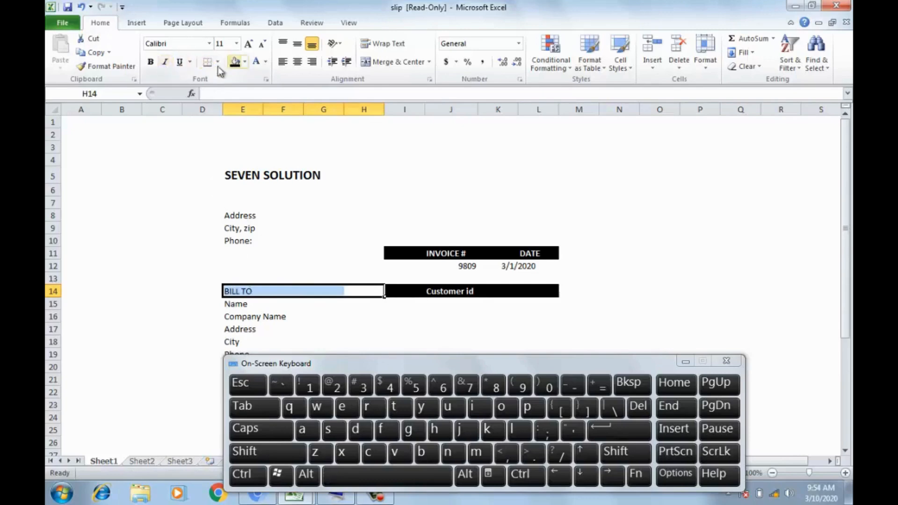
click(151, 63)
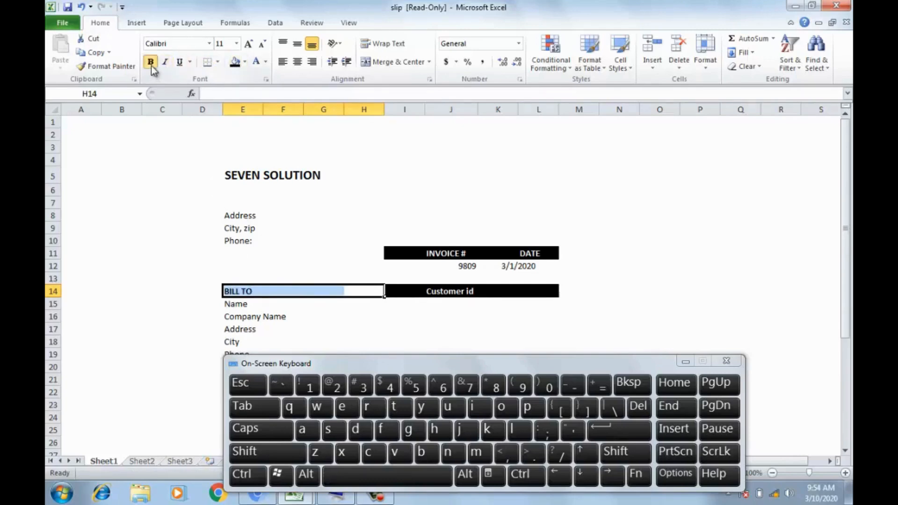
click(233, 61)
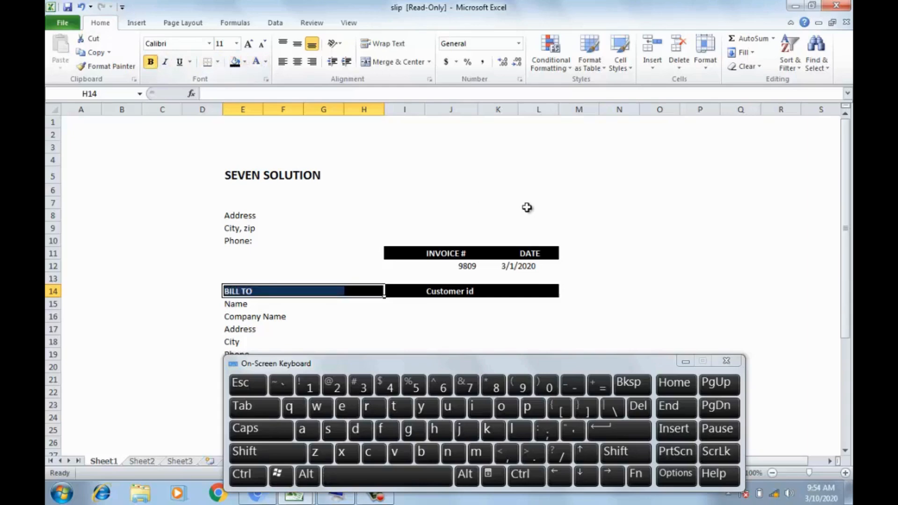
click(527, 206)
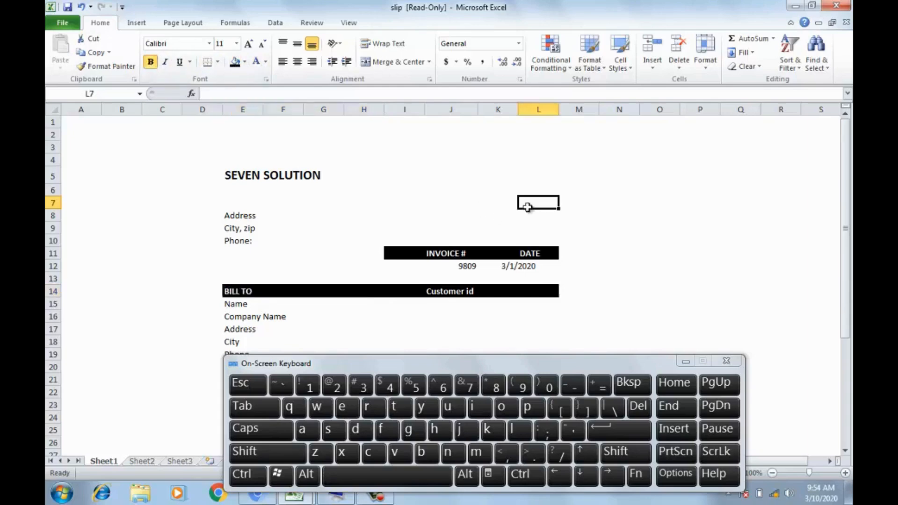
Step: Insert a new column at H between the BILL TO and Customer id bars
click(389, 285)
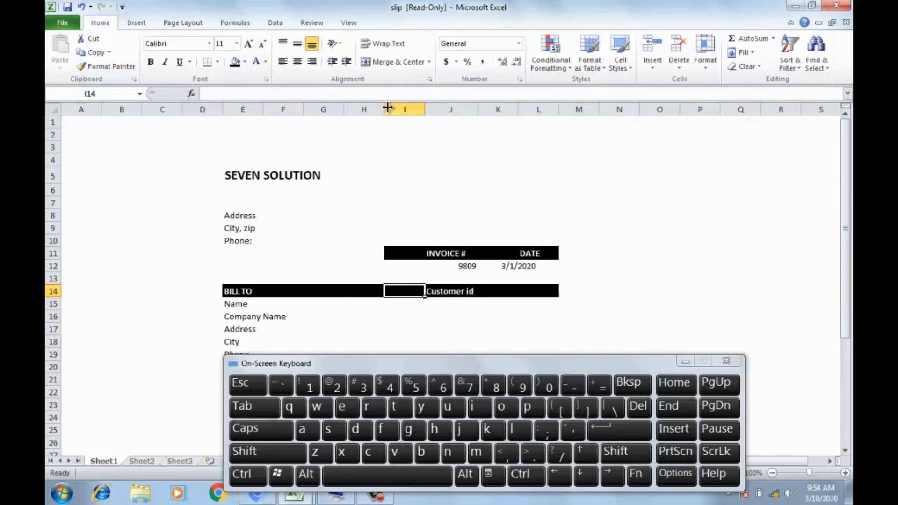
drag(388, 108, 387, 108)
right_click(375, 111)
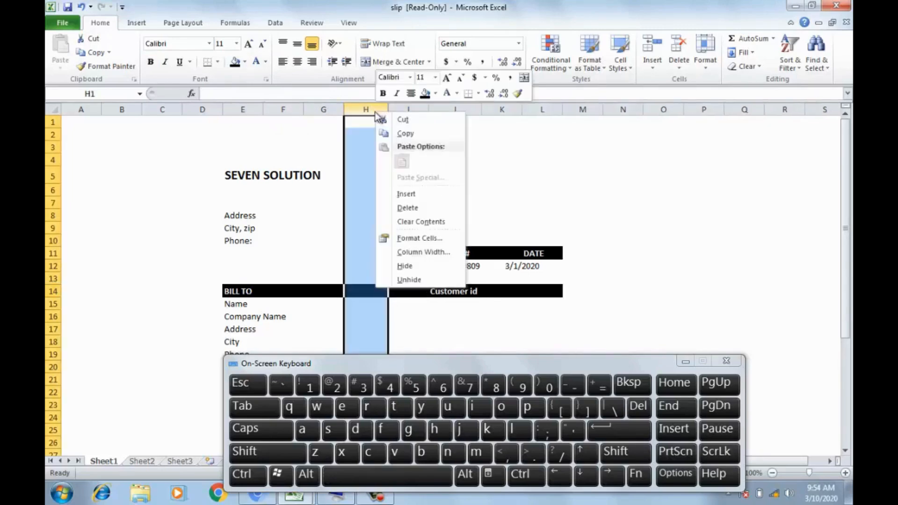
click(405, 194)
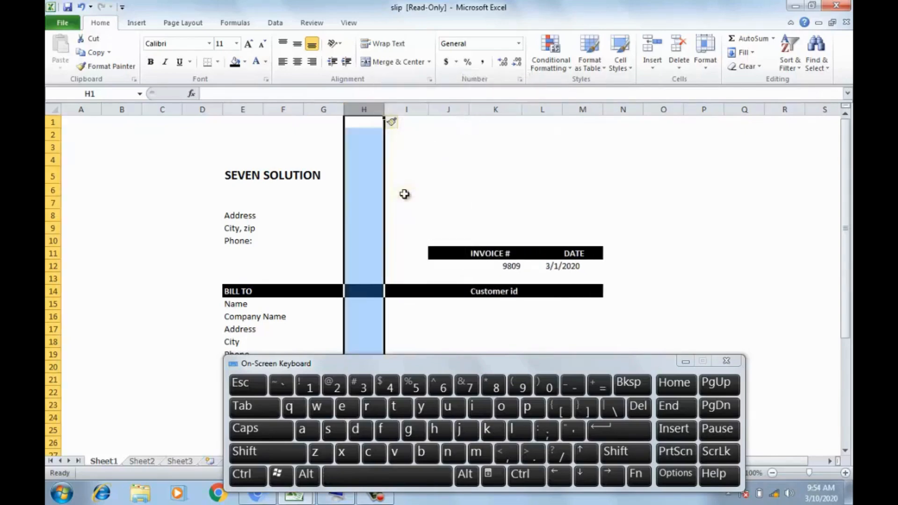
Step: Fill the gap cell white, narrow the new column to a thin strip, and hide the keyboard
click(405, 290)
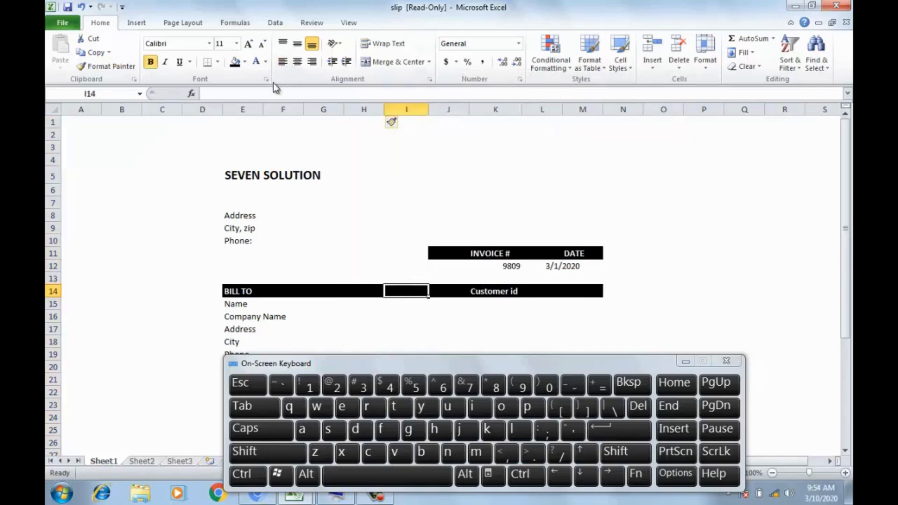
click(244, 63)
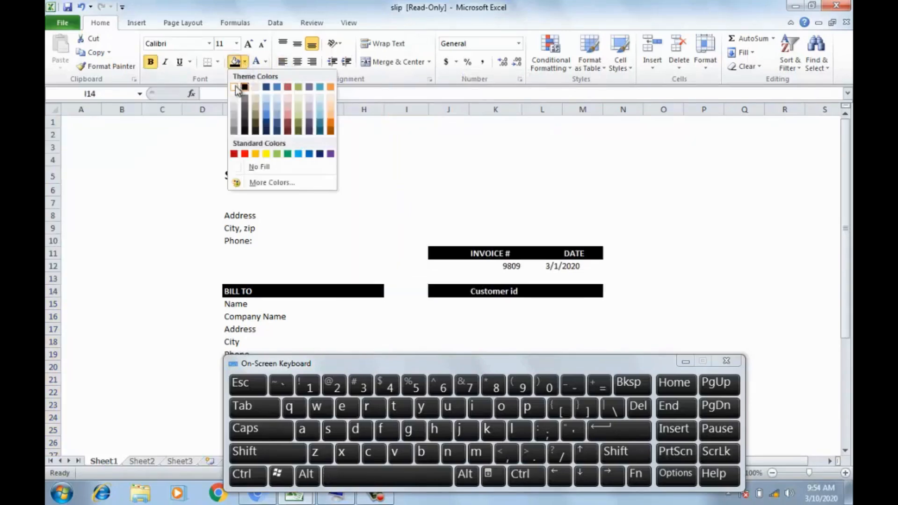
click(234, 87)
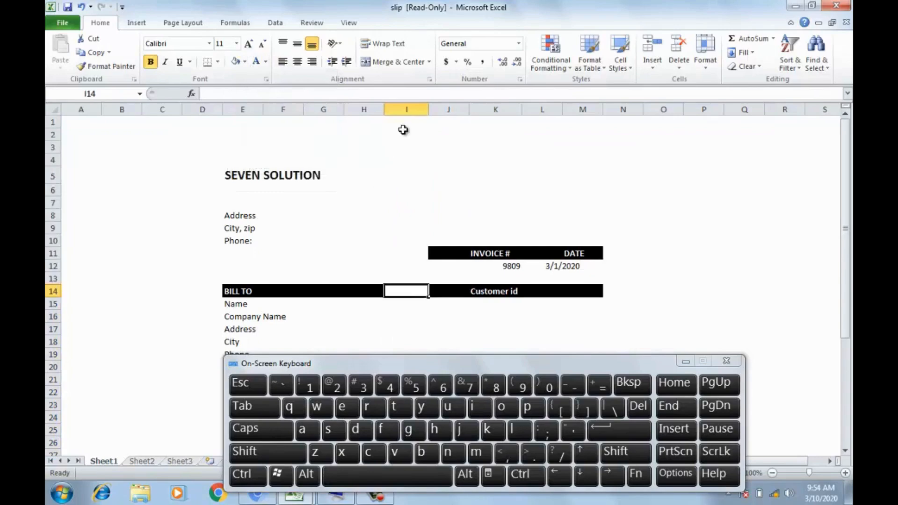
drag(429, 110, 393, 115)
click(617, 333)
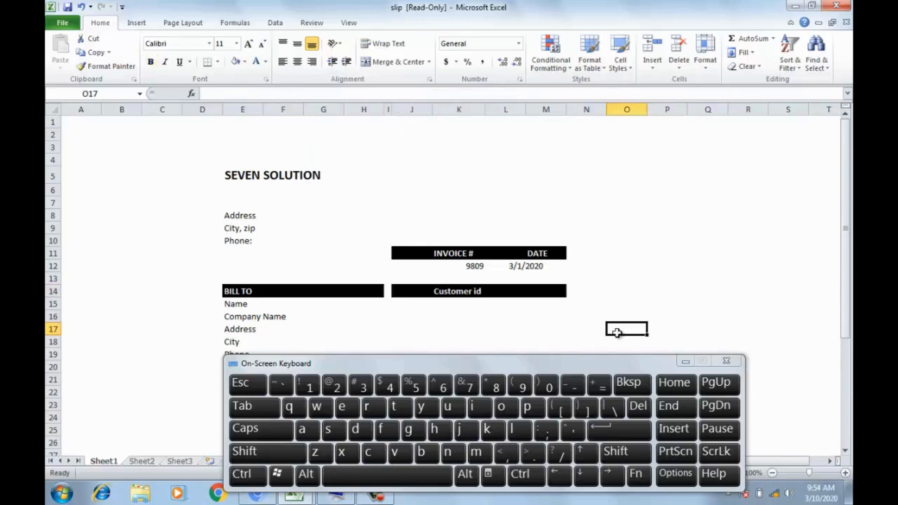
click(685, 362)
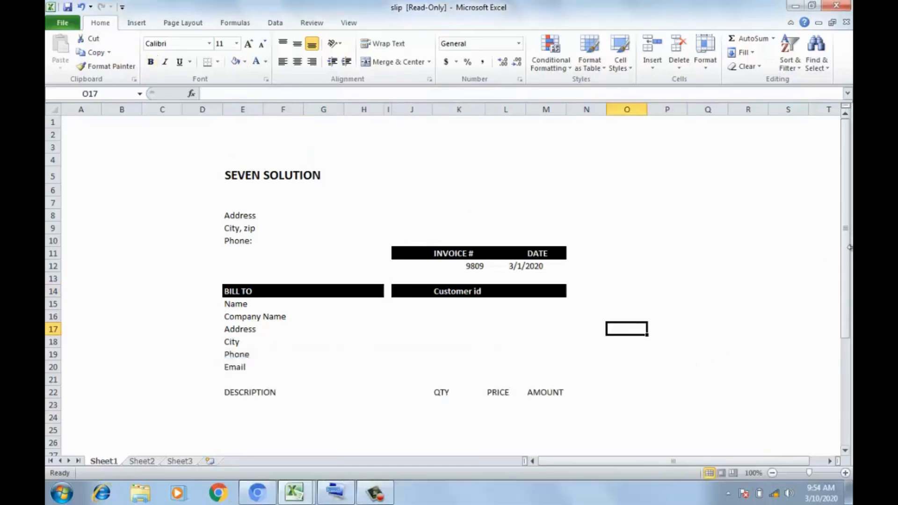
Step: Give header row E22:M22 (DESCRIPTION to AMOUNT) a black fill with bold white text
drag(845, 215, 852, 281)
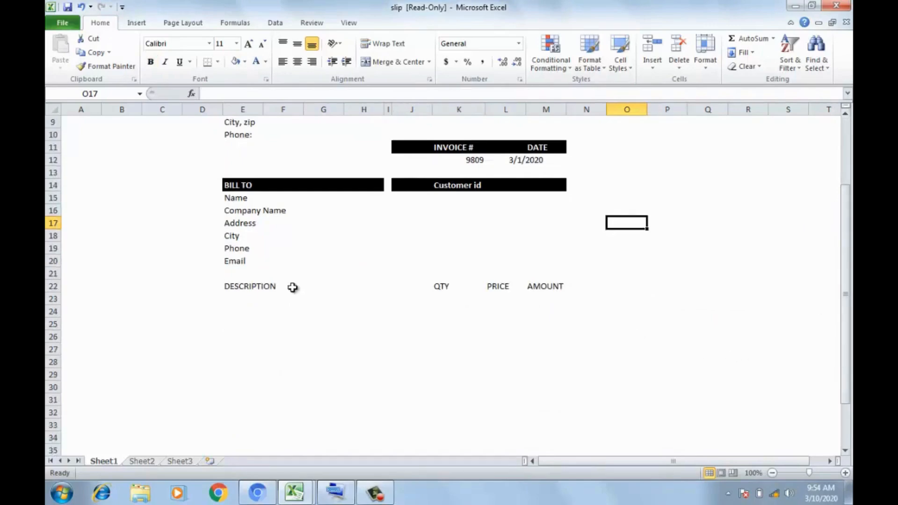
drag(233, 290, 558, 294)
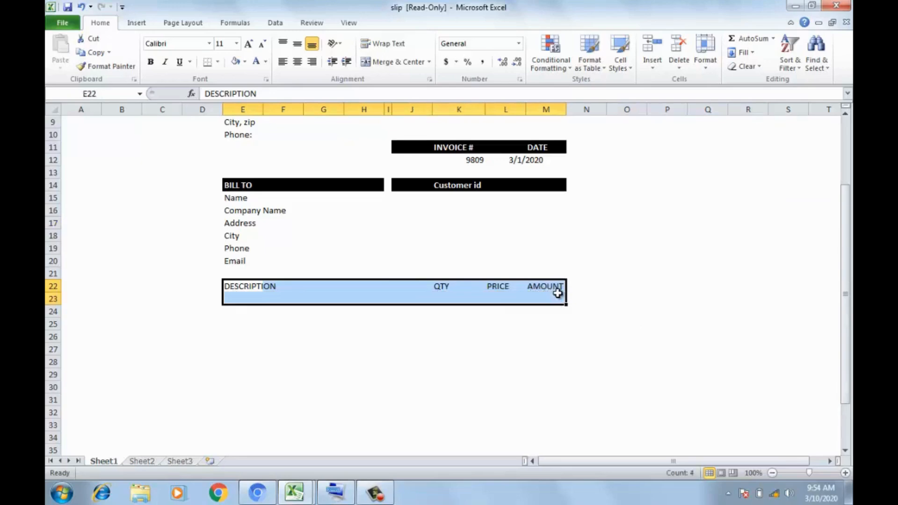
click(609, 276)
click(234, 286)
drag(234, 285, 560, 284)
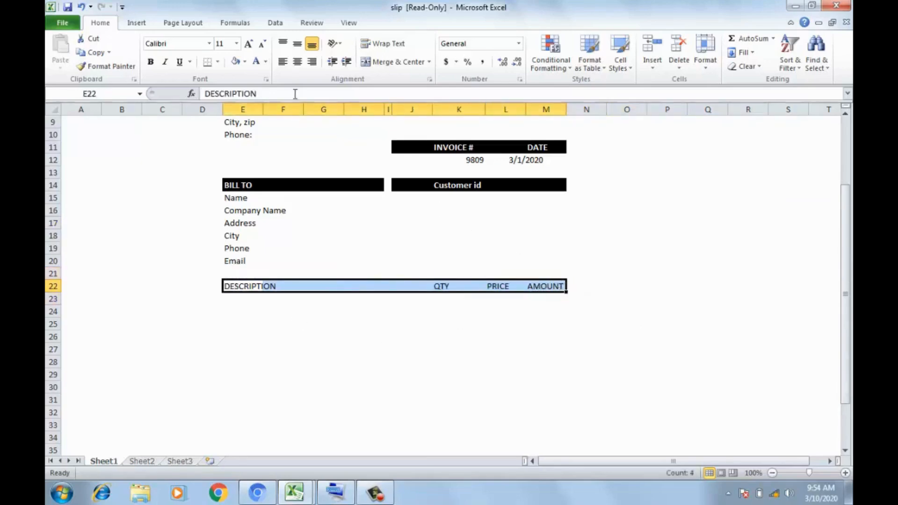
click(244, 61)
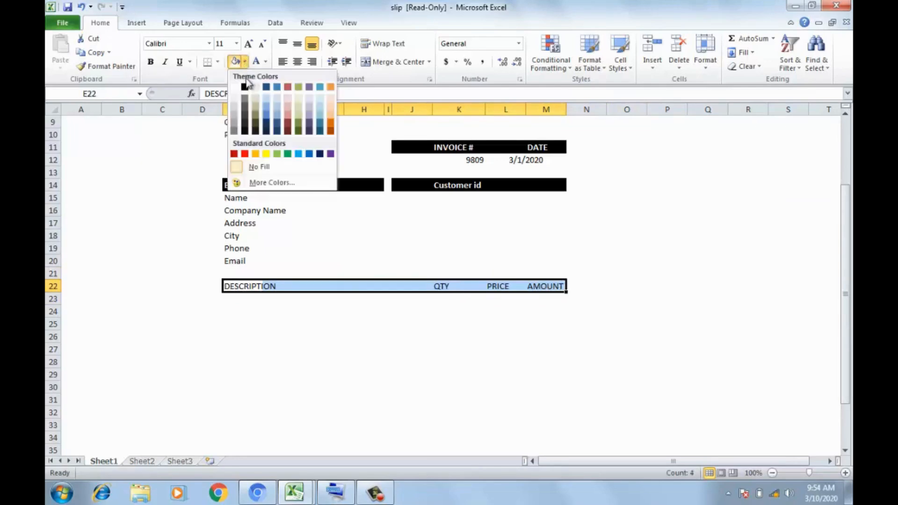
click(245, 88)
click(255, 63)
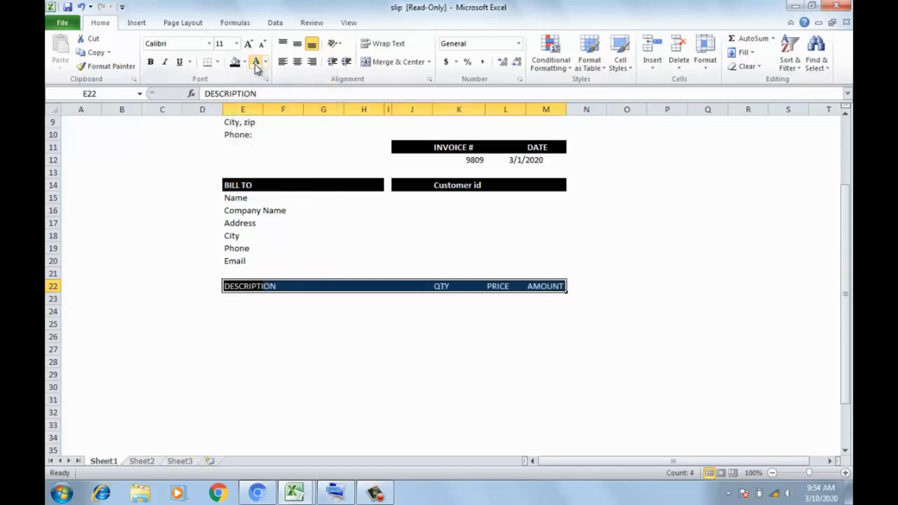
click(150, 62)
Step: Shade the SUB TOTAL and TOTAL box K37:M40 dark gray with white text
click(463, 308)
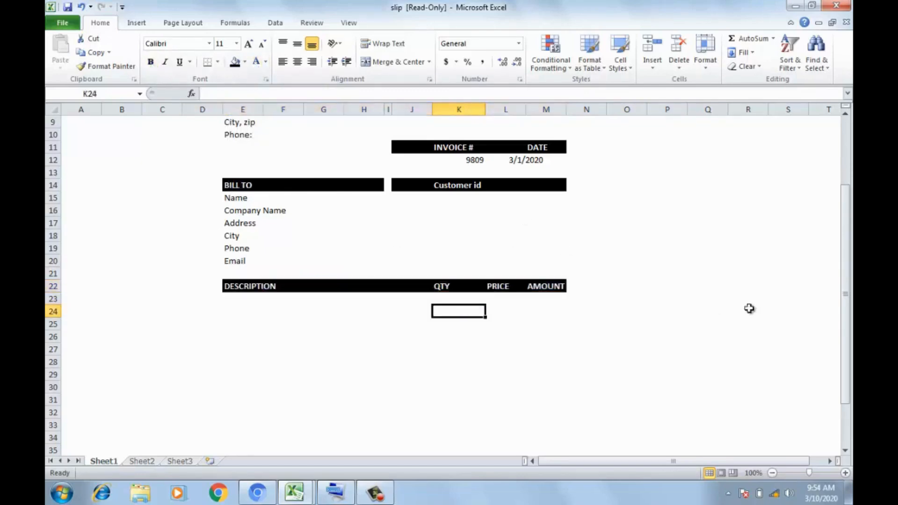
drag(844, 233, 849, 361)
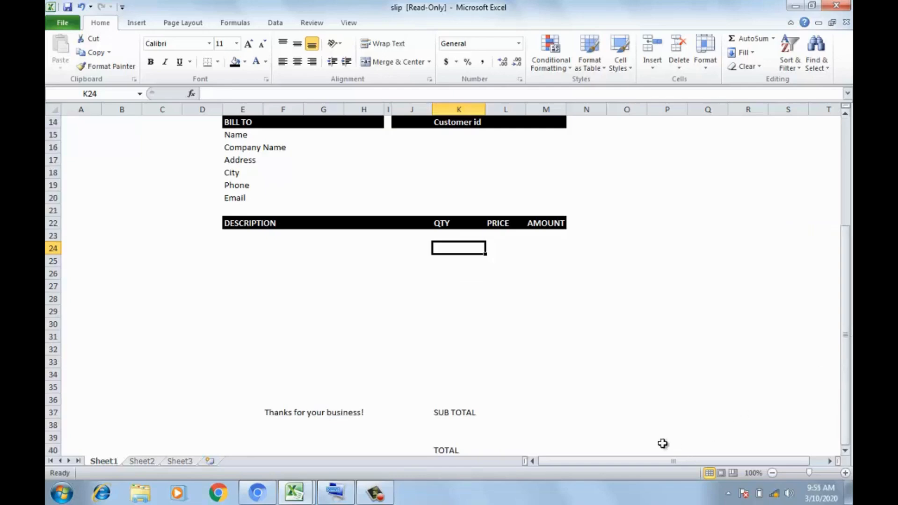
drag(436, 411, 541, 422)
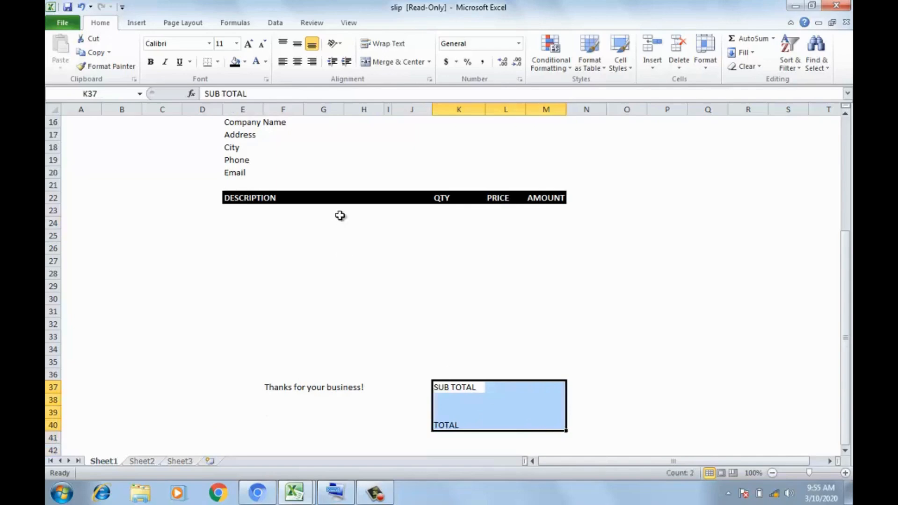
click(245, 63)
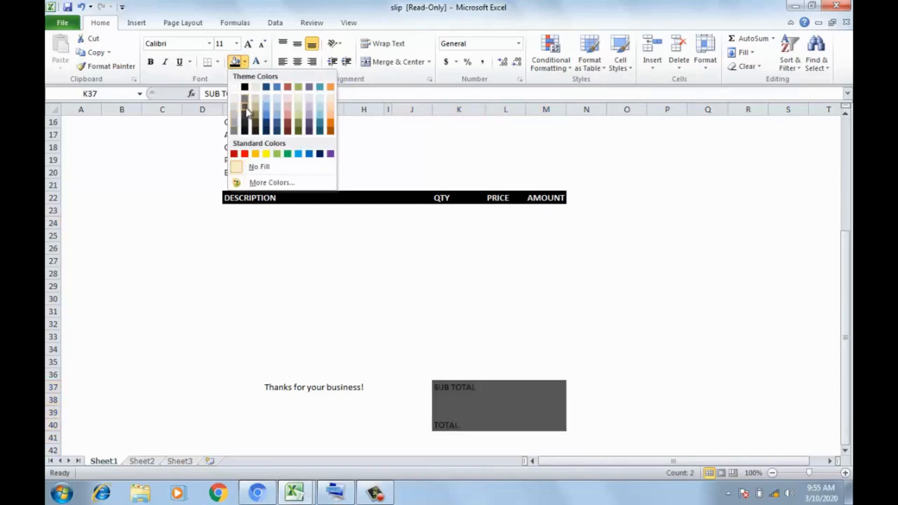
click(246, 109)
click(258, 61)
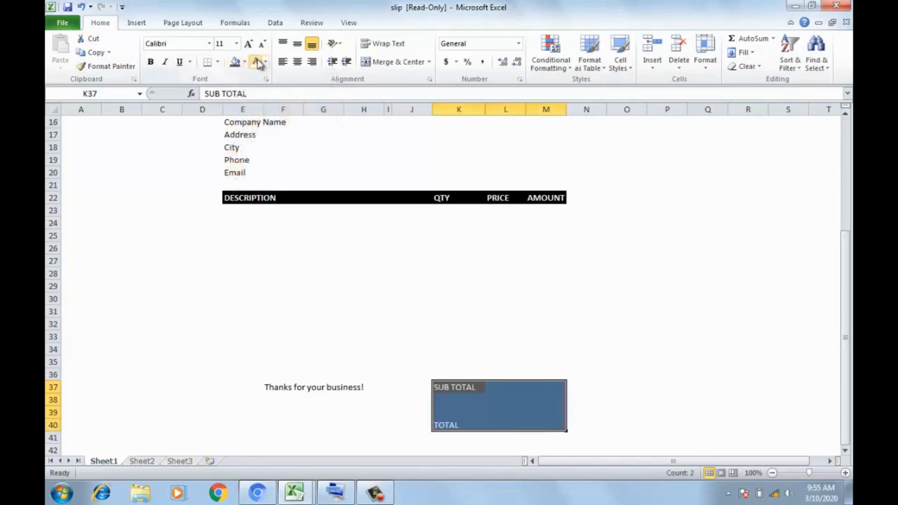
click(482, 399)
click(497, 396)
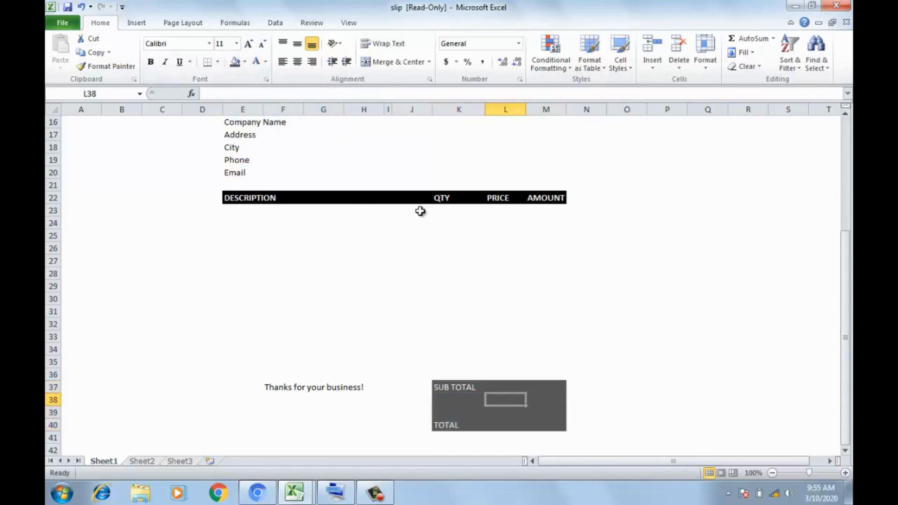
Step: Merge the description cells of rows 23, 24 and 25 into single wide cells
drag(227, 210, 419, 213)
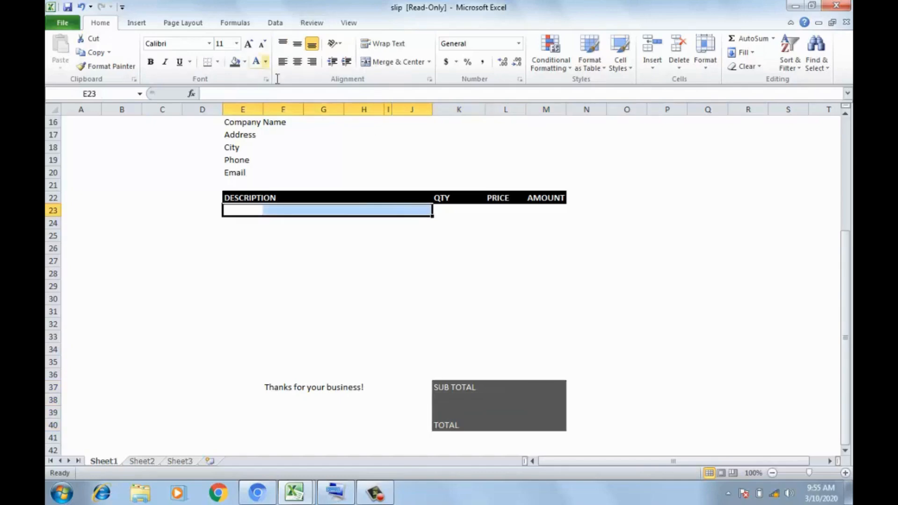
click(393, 65)
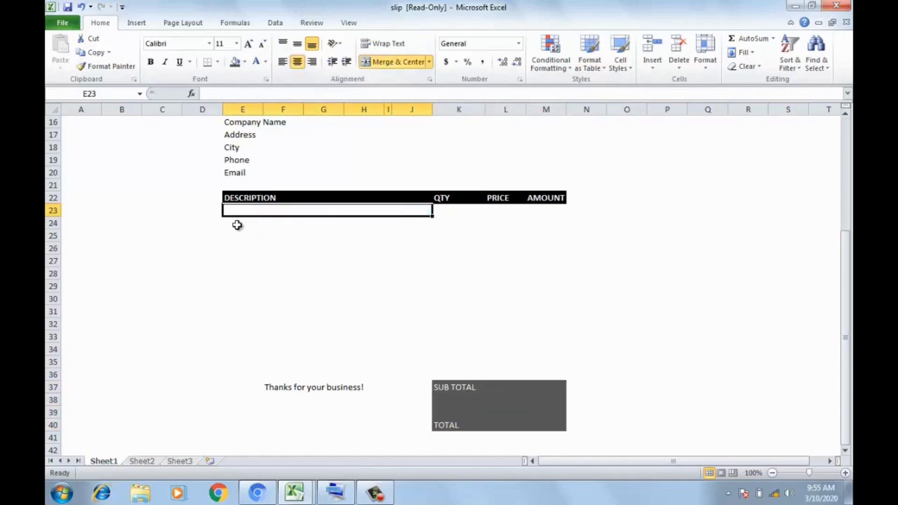
drag(237, 223, 397, 217)
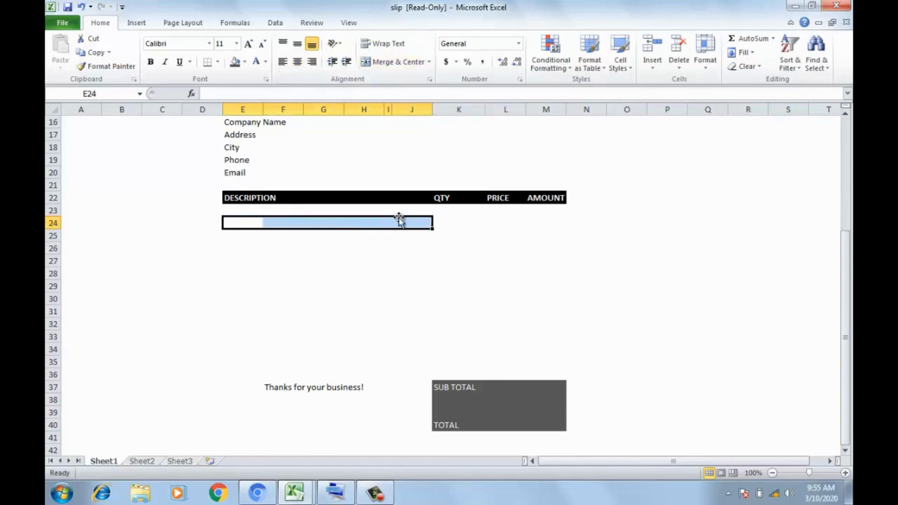
click(391, 63)
drag(225, 235, 423, 234)
click(374, 62)
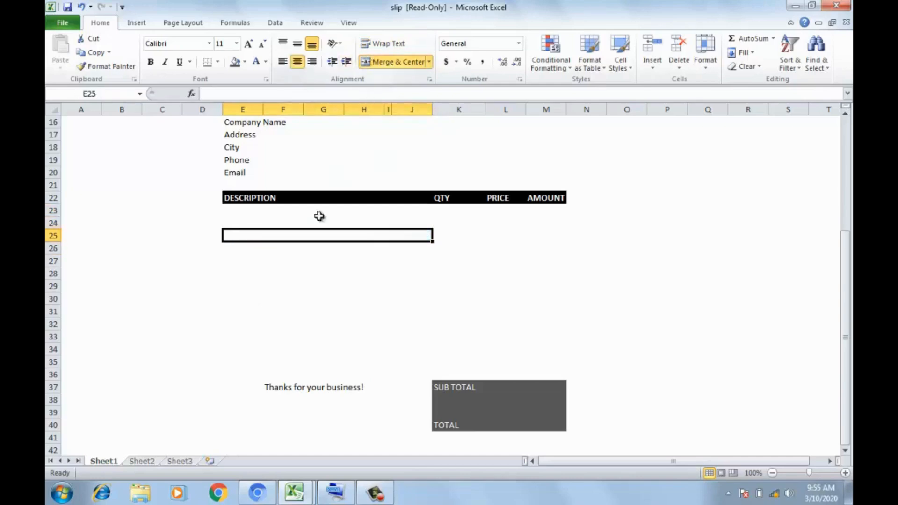
click(232, 249)
drag(233, 250, 393, 243)
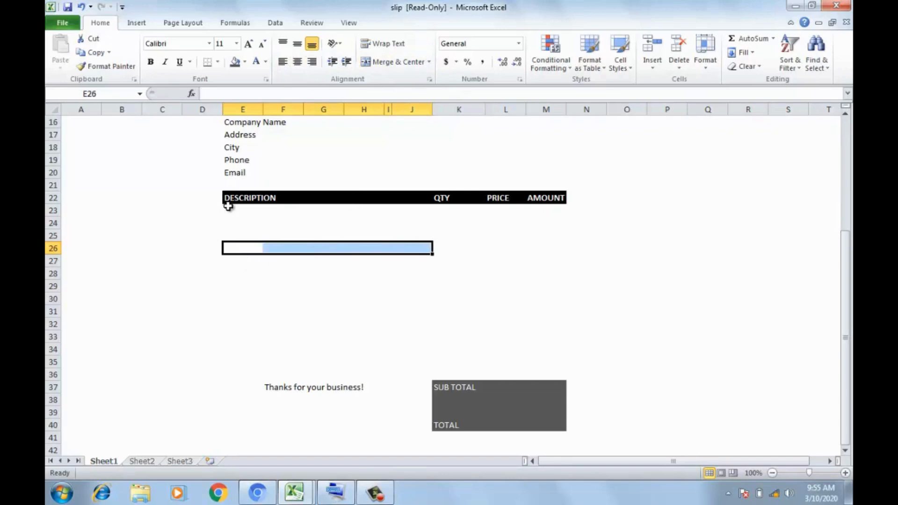
Step: Try merging the whole description area into one cell, then undo it
drag(228, 209, 325, 346)
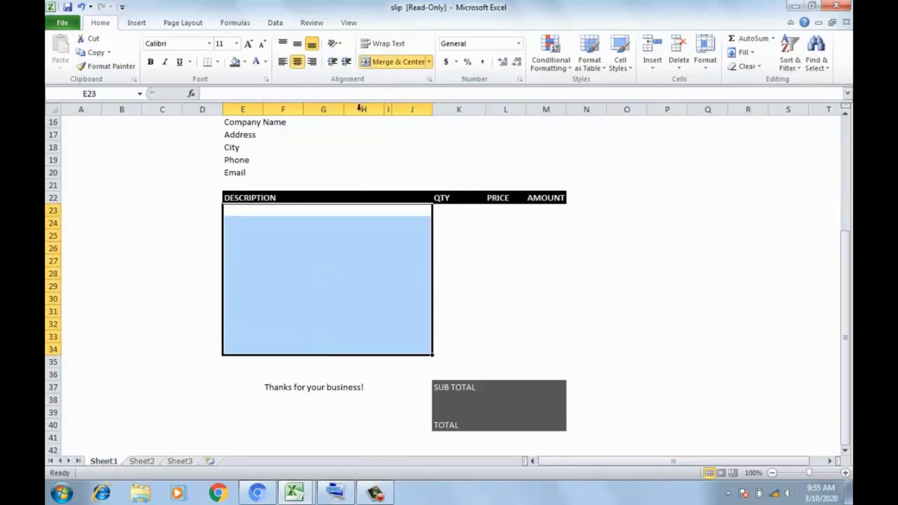
click(381, 62)
double_click(340, 216)
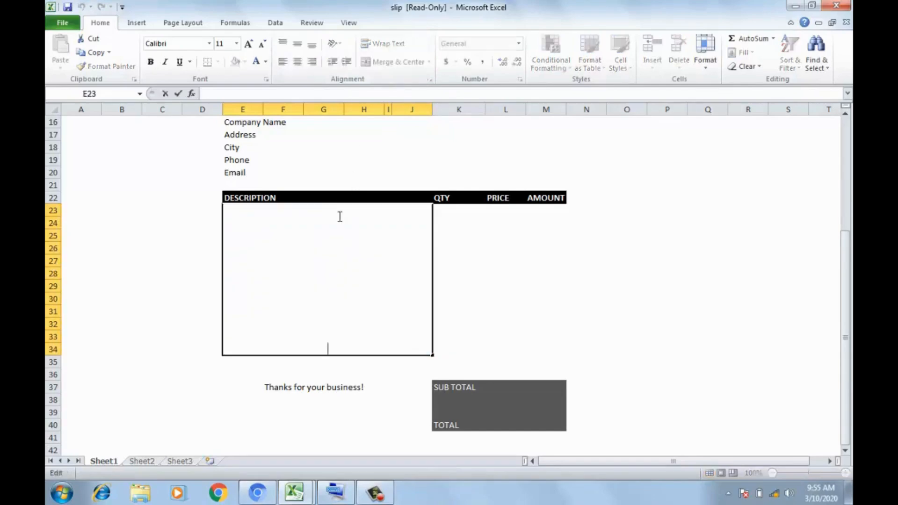
click(474, 331)
key(ctrl+z)
key(ctrl+z)
key(ctrl+z)
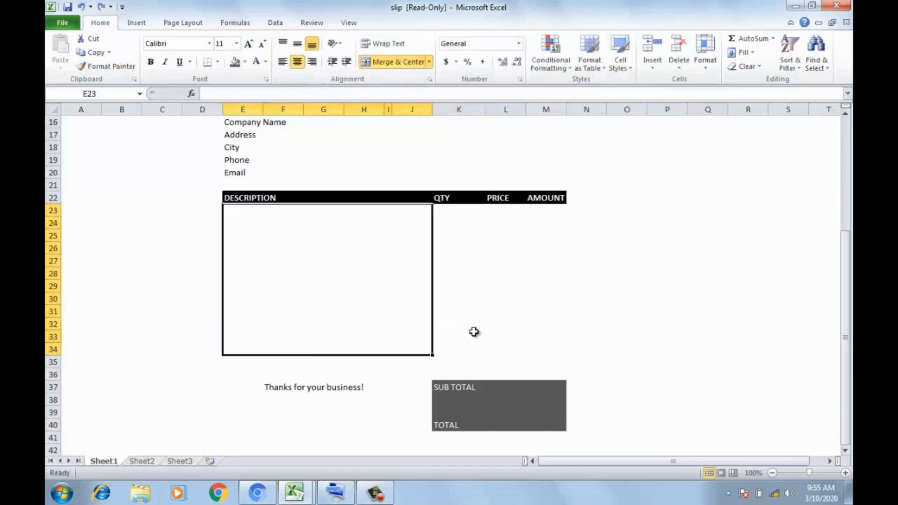
Step: Select the item table body E23:M35 under the DESCRIPTION bar
click(406, 244)
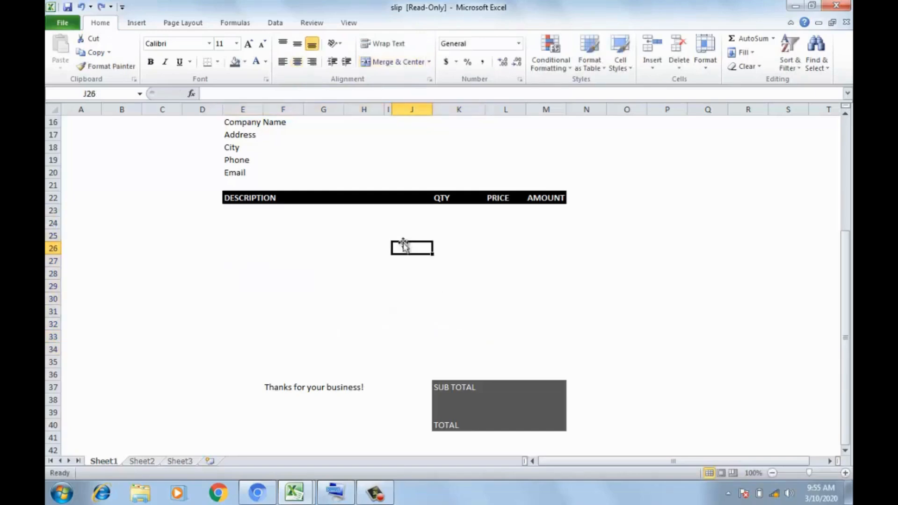
click(388, 220)
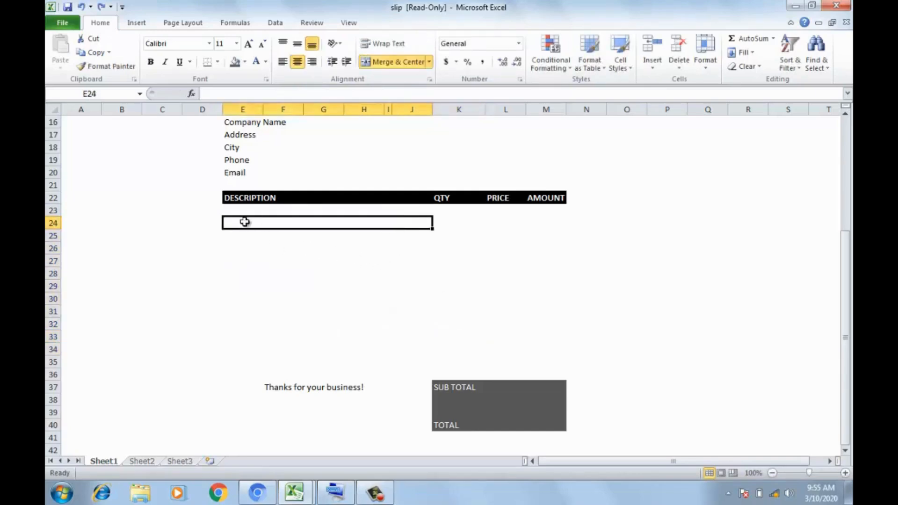
drag(228, 209, 554, 362)
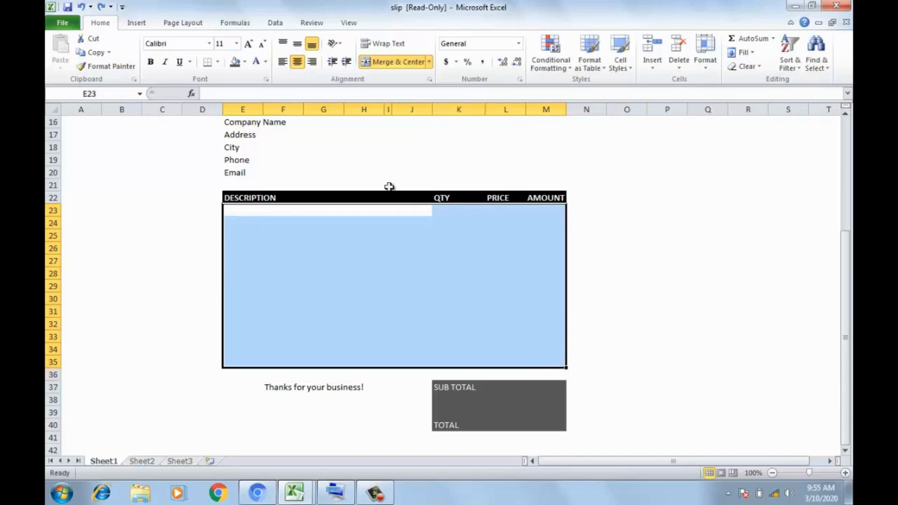
Step: Apply All Borders to the item table and set the border line colour to grey
click(218, 66)
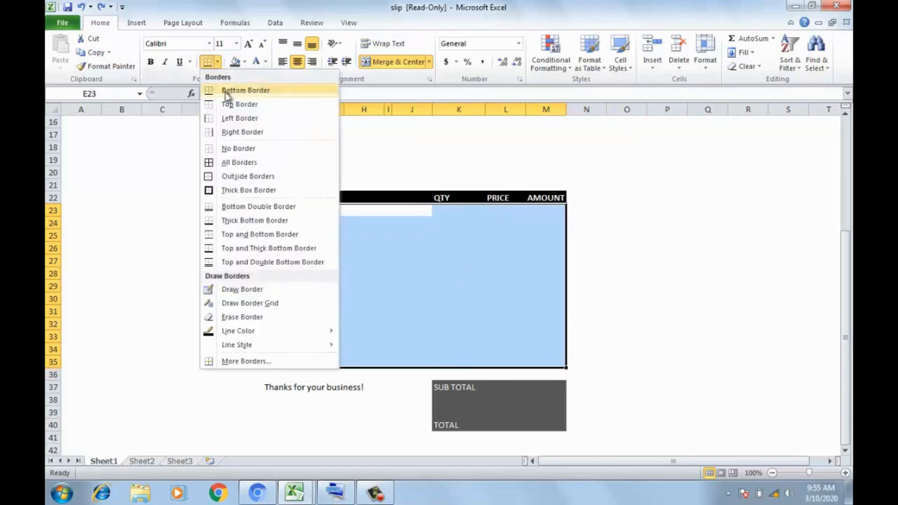
click(255, 166)
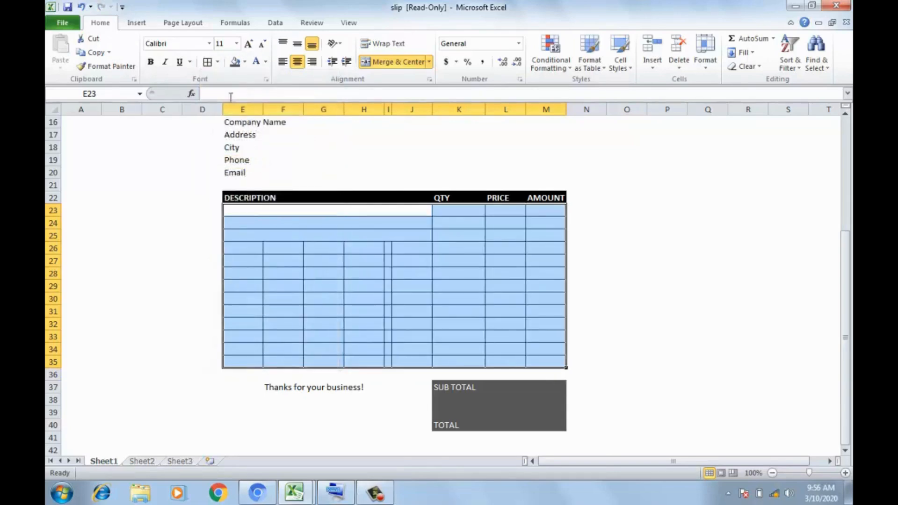
click(218, 63)
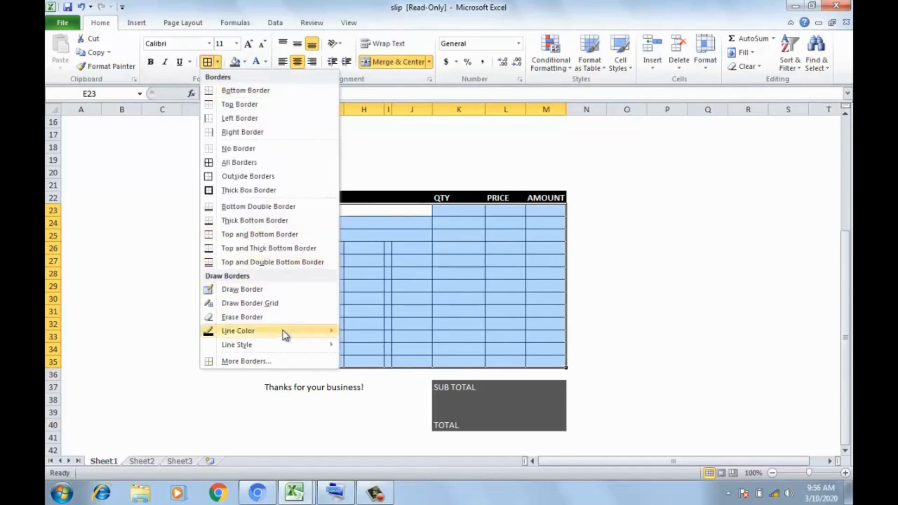
mouse_move(286, 337)
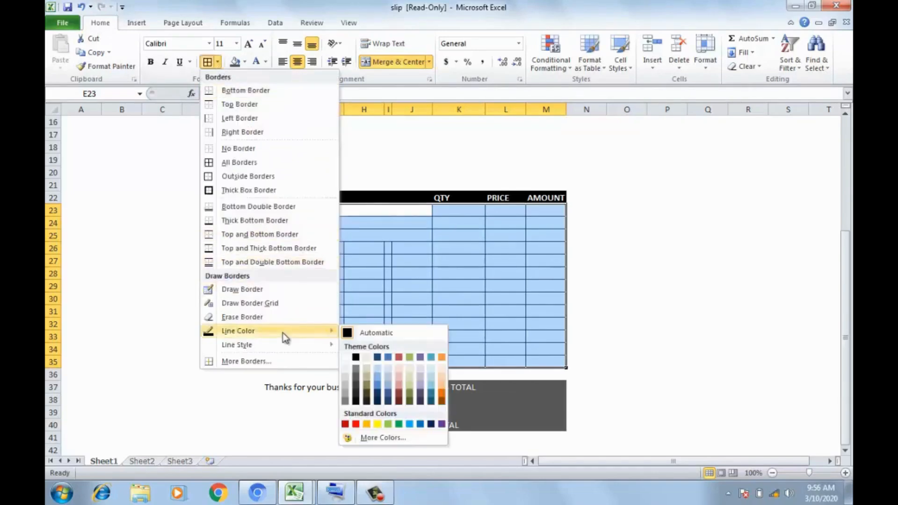
click(345, 392)
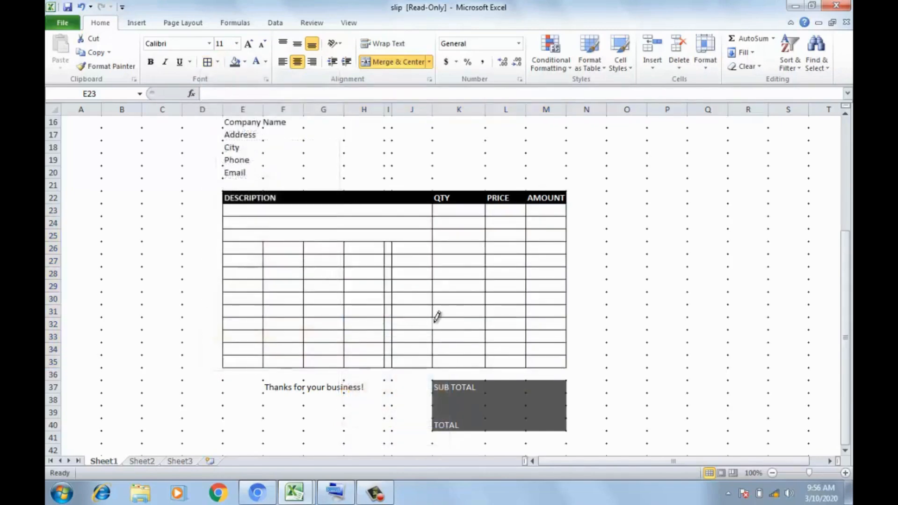
key(Escape)
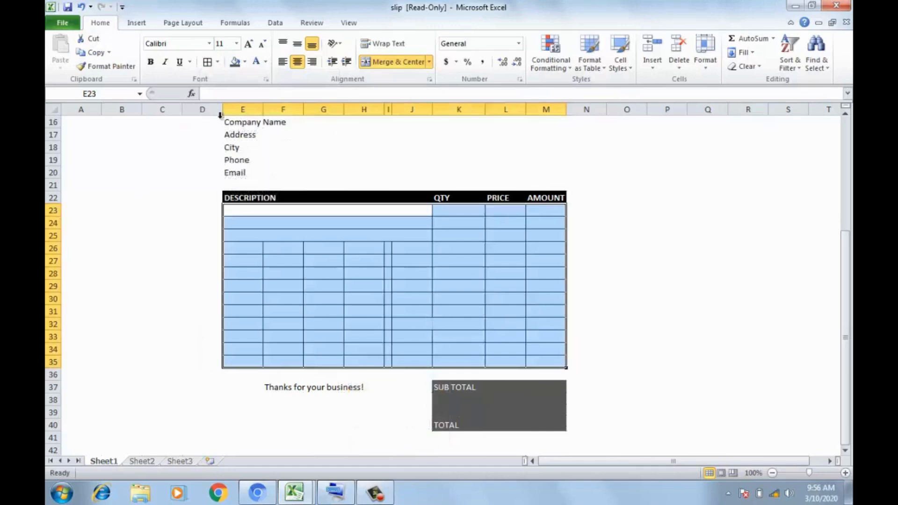
Step: Redraw the grey border line under row 23 from column E to M
click(218, 62)
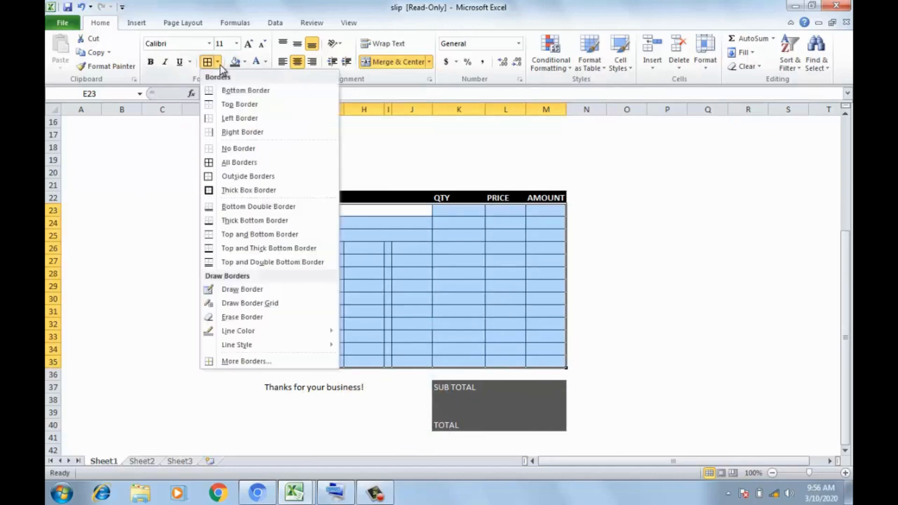
mouse_move(271, 330)
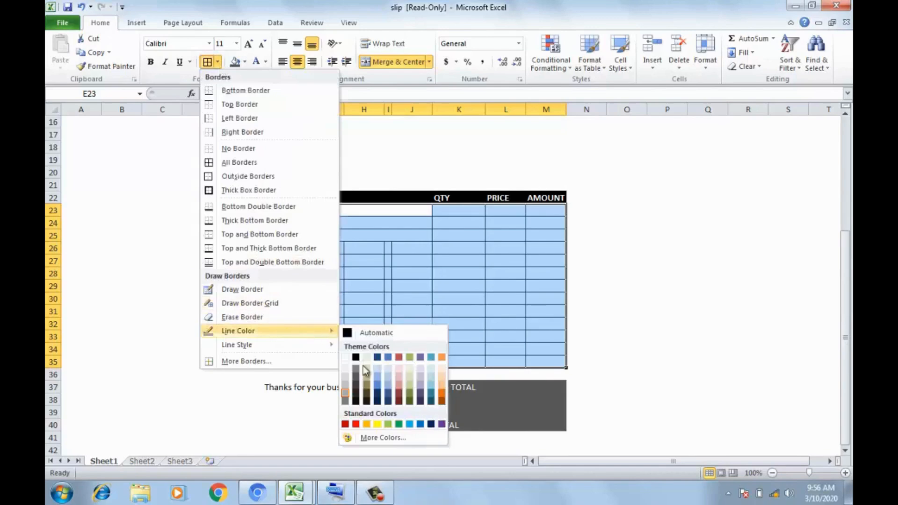
click(347, 400)
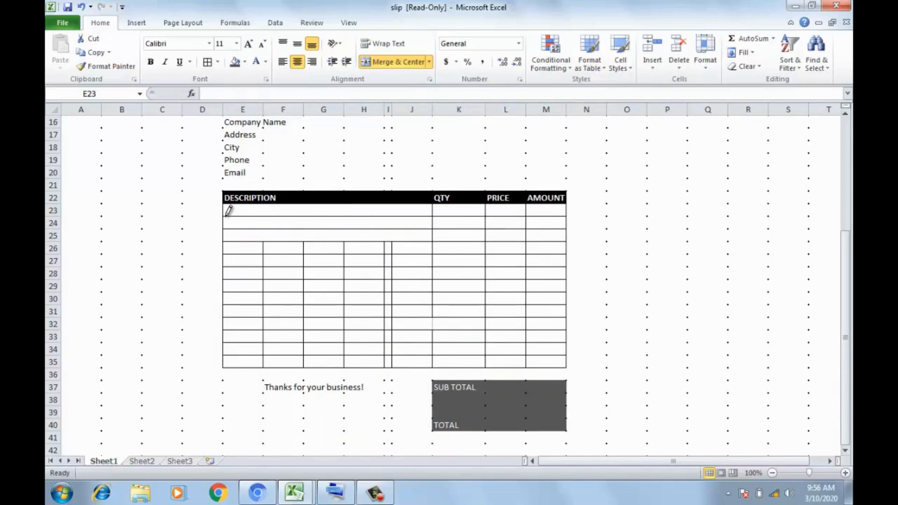
mouse_move(226, 210)
mouse_down()
mouse_move(472, 197)
mouse_move(506, 208)
mouse_move(557, 207)
mouse_up()
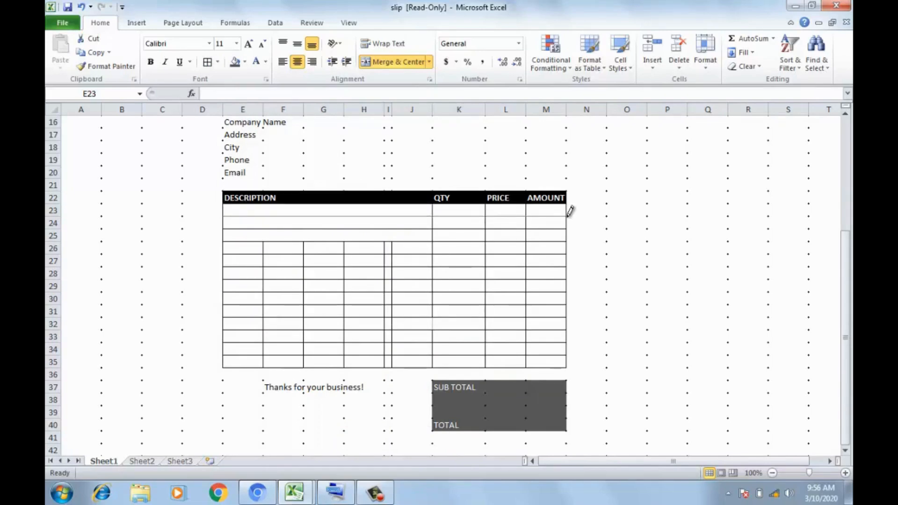
key(BackSpace)
key(Escape)
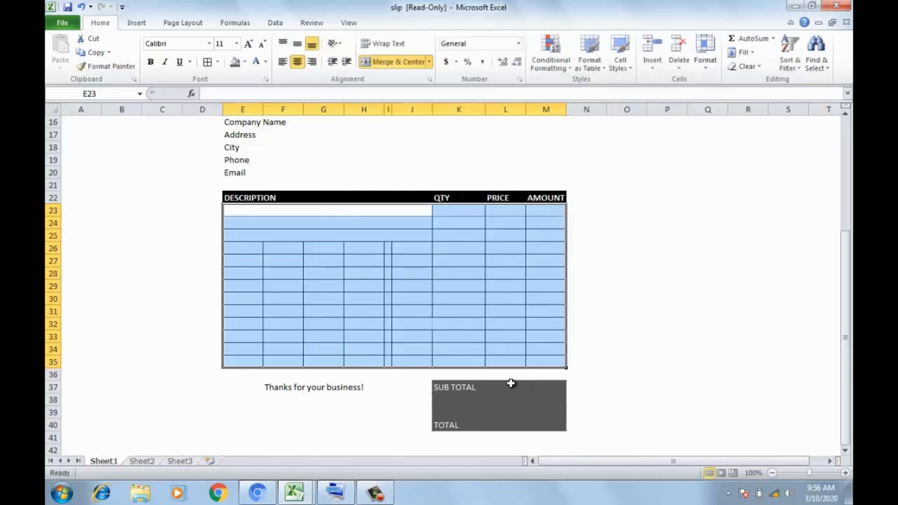
Step: Reselect E23:M35 and pick a lighter grey border line colour under More Colors
click(568, 299)
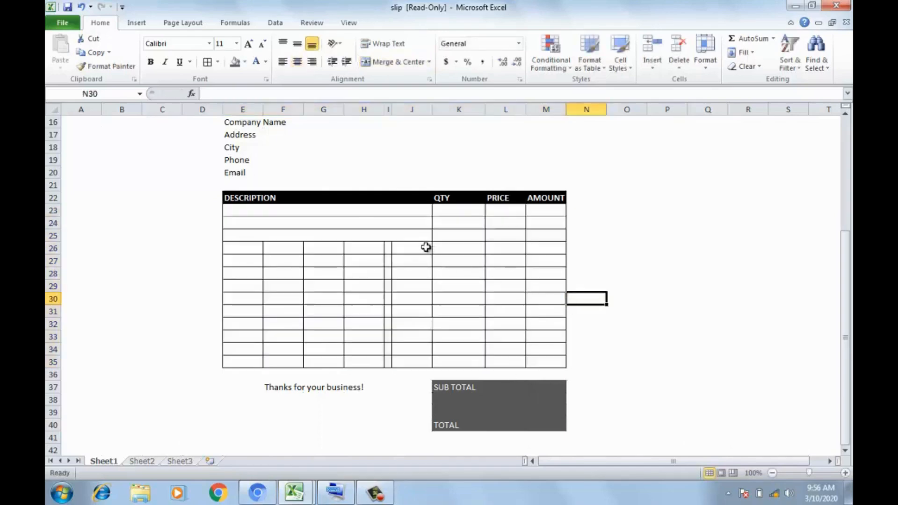
drag(229, 210, 553, 358)
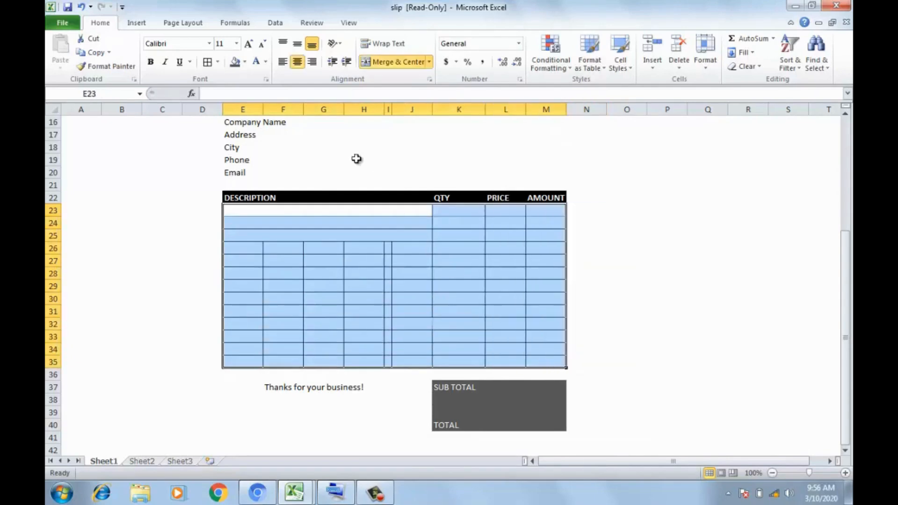
click(218, 63)
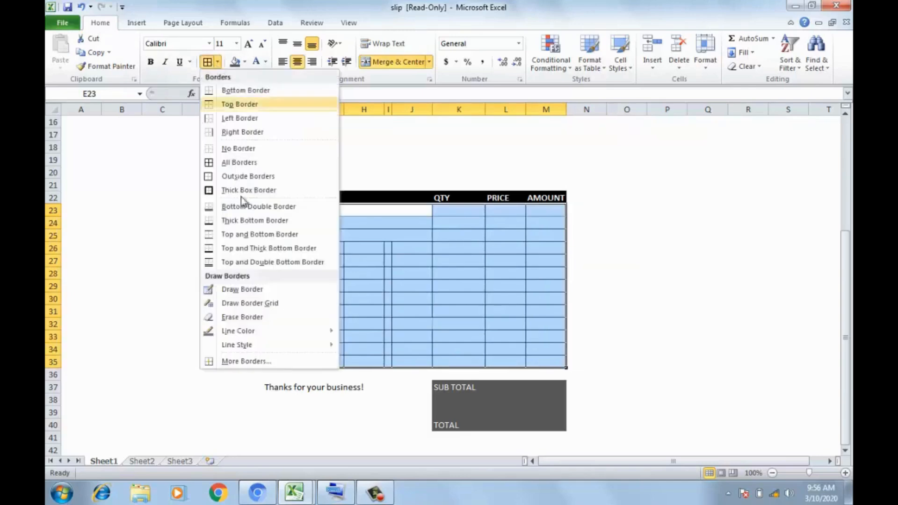
mouse_move(275, 333)
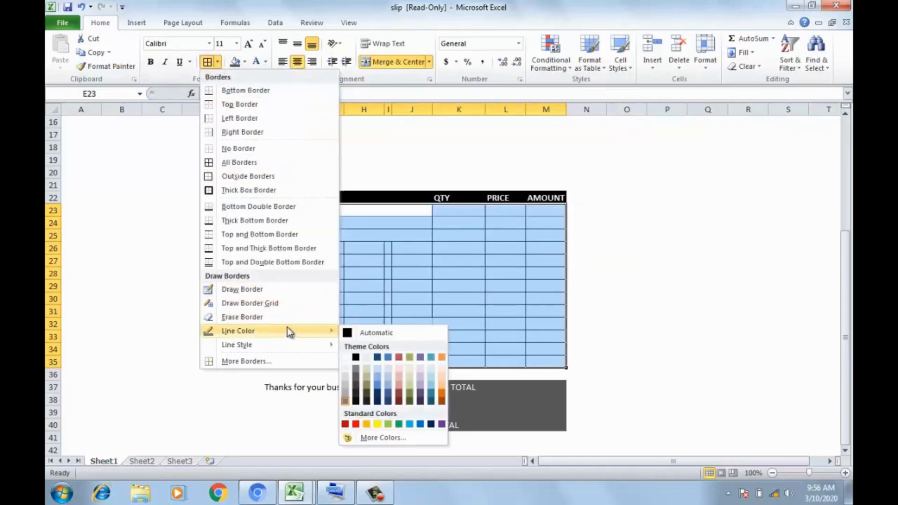
click(394, 437)
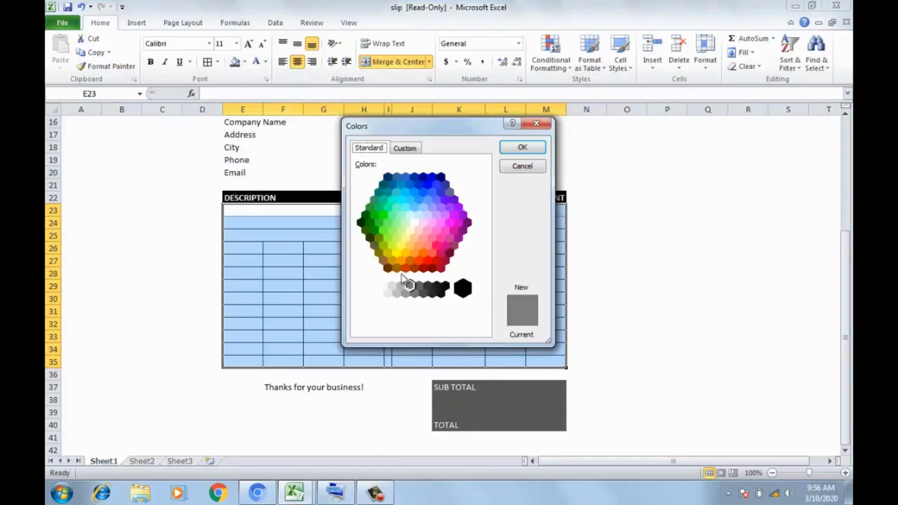
click(403, 287)
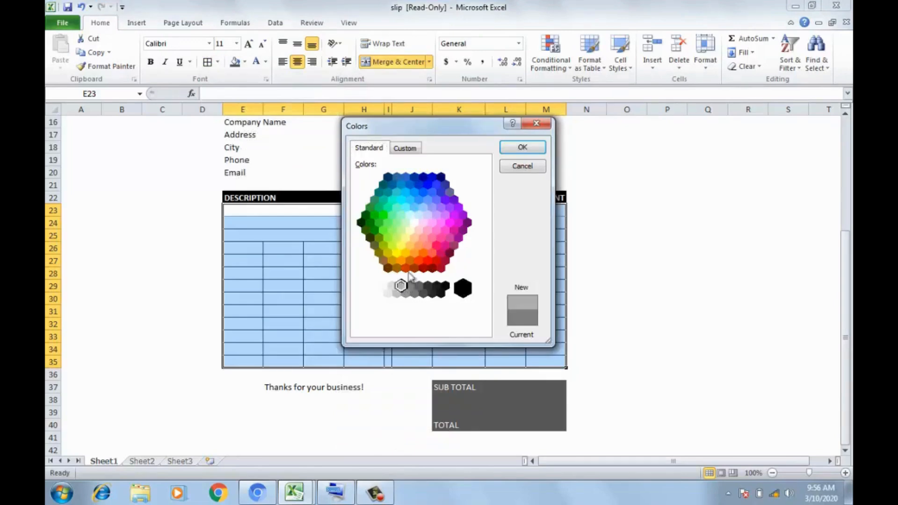
click(521, 147)
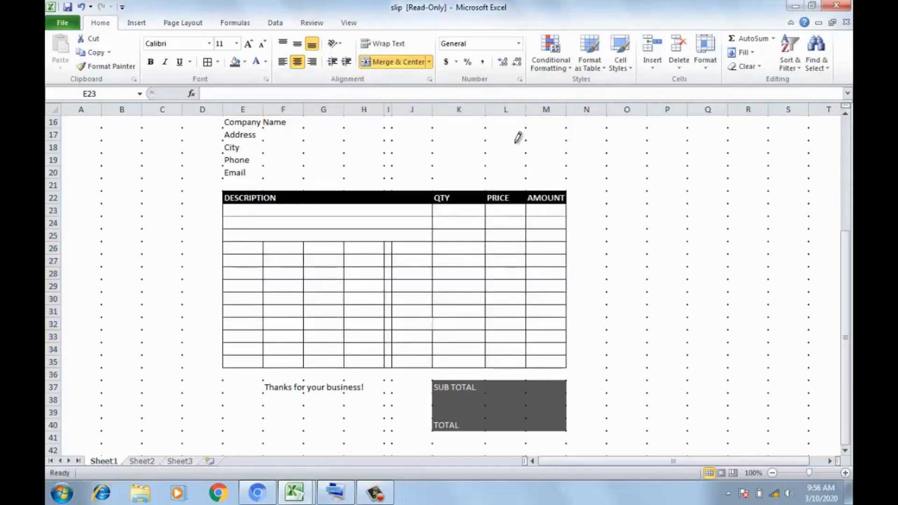
Step: Check the border line styles without changing them, then merge E26:J26 into one cell
key(Escape)
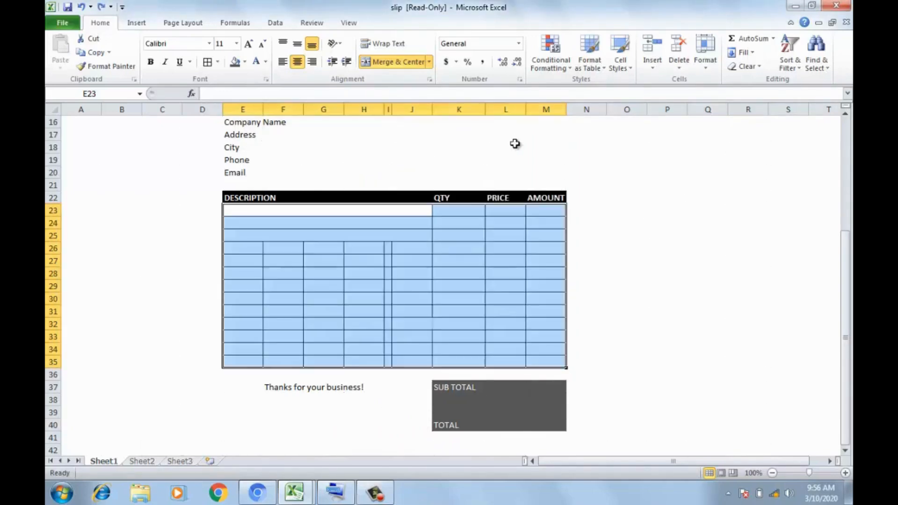
click(218, 62)
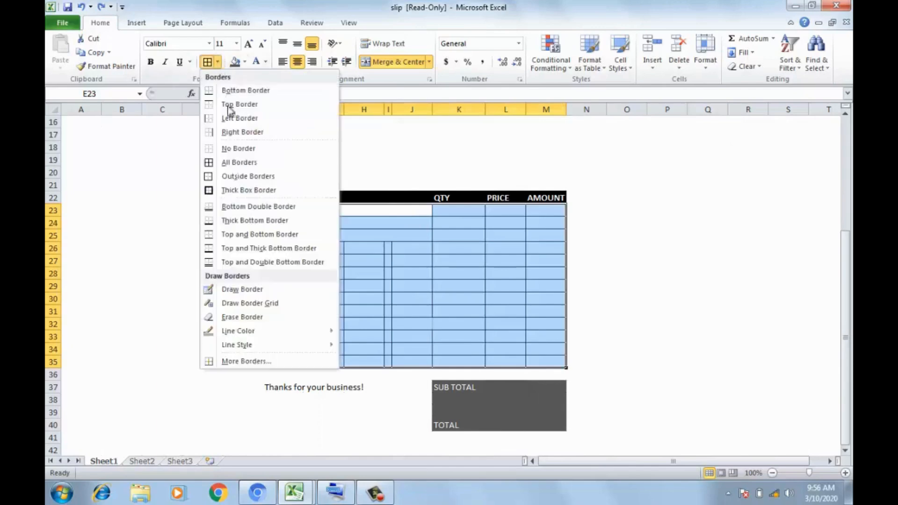
mouse_move(282, 345)
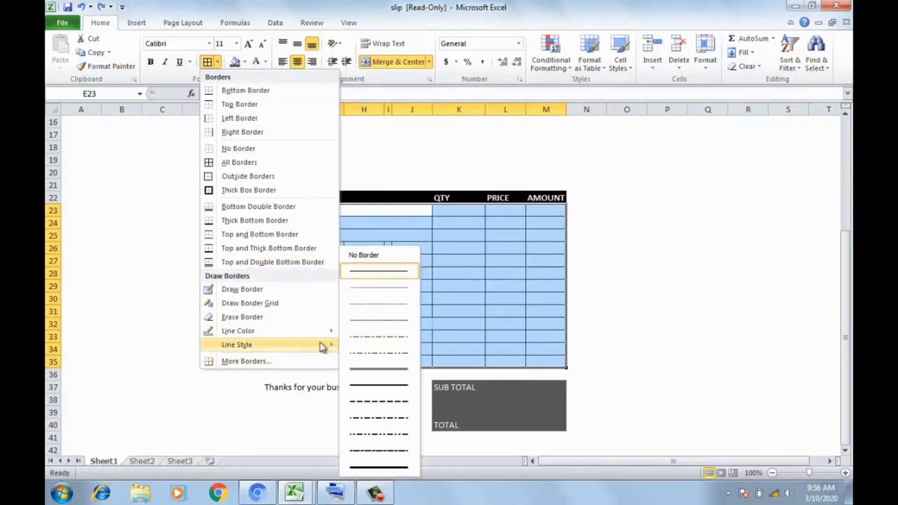
click(429, 299)
drag(398, 250, 237, 243)
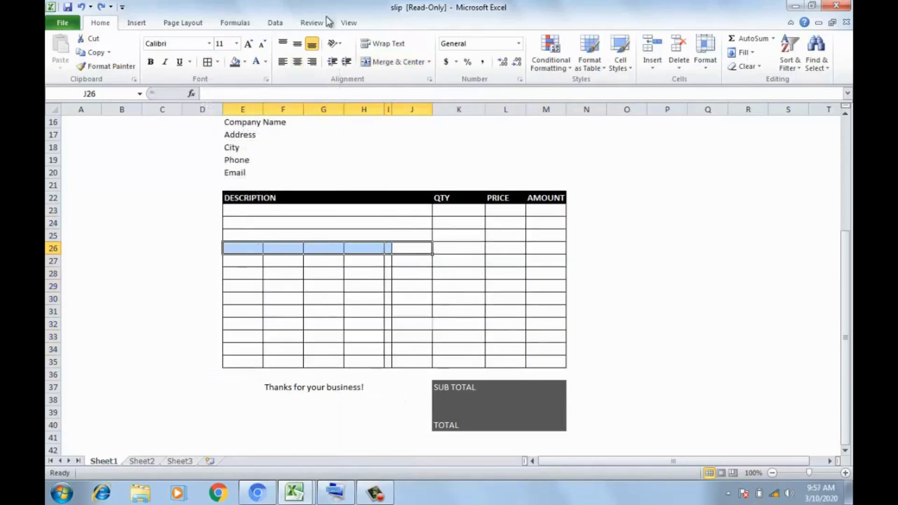
click(382, 63)
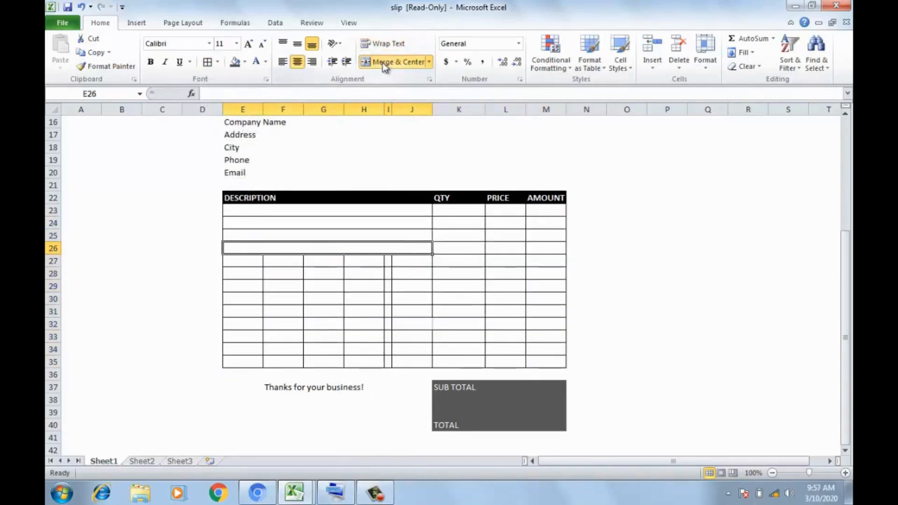